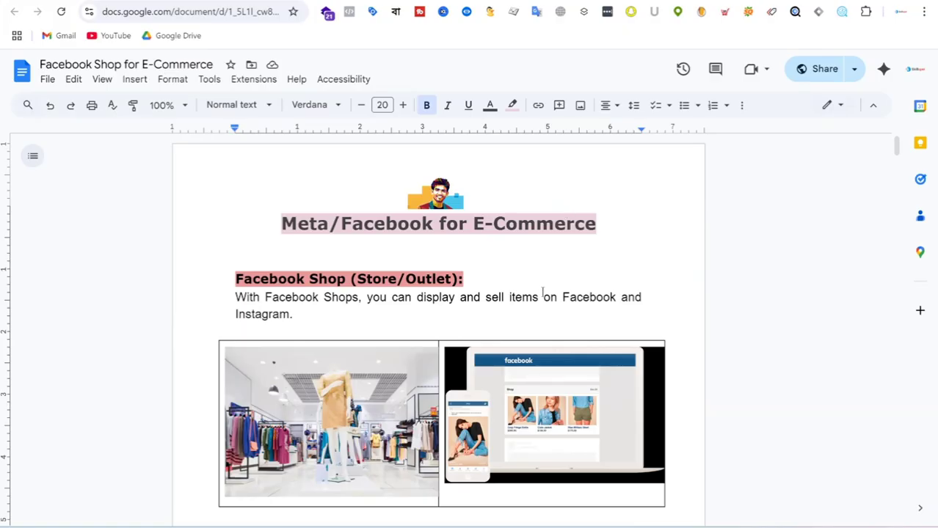
Open the Le Reve Kameez product page (lerevecraze.com/product/lkz18071) in a new browser tab.
scroll(552, 260, "down", 1)
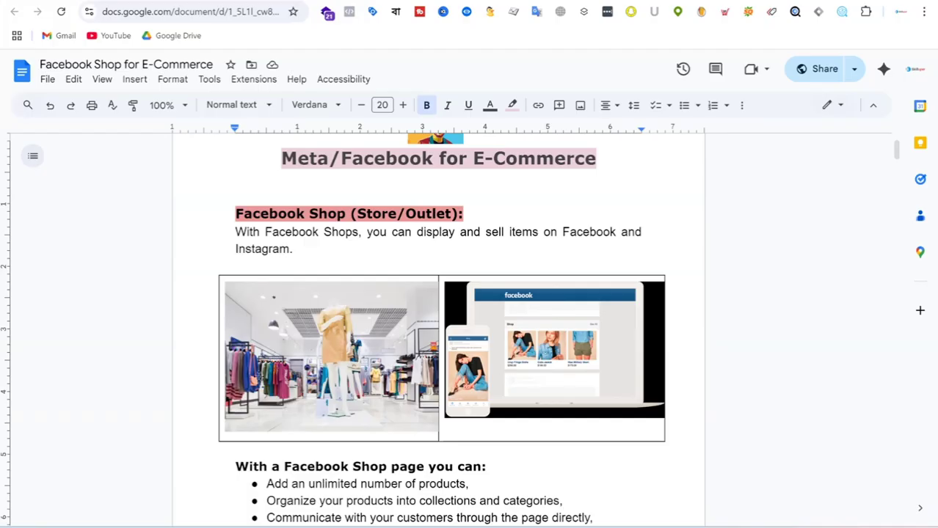
key("ctrl+t")
type("l")
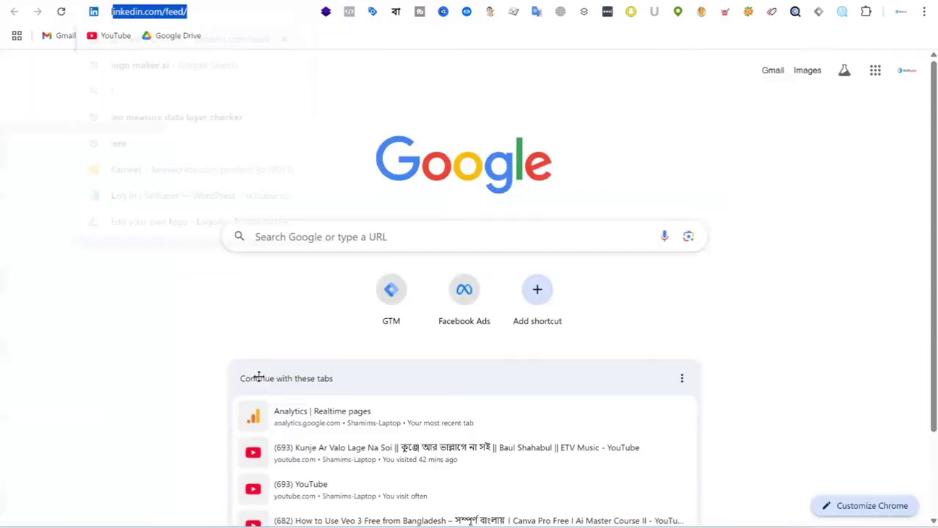
type("ere")
key("Return")
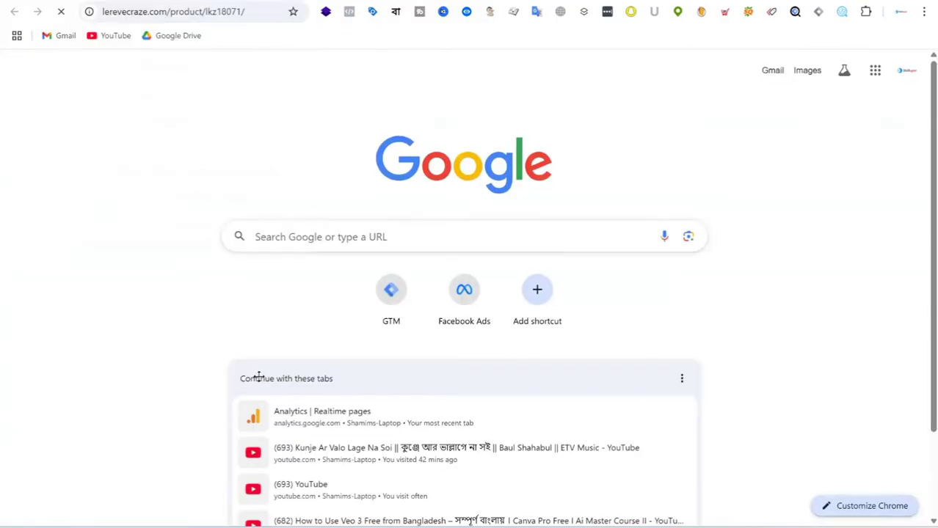
mouse_move(363, 147)
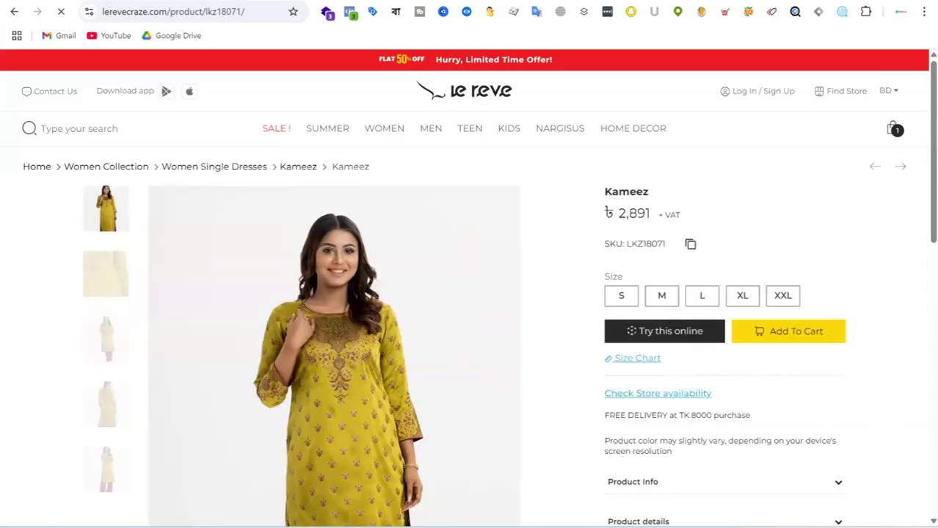
Switch to the Artimas store and look through its home page products and promotional sections.
key("ctrl+Tab")
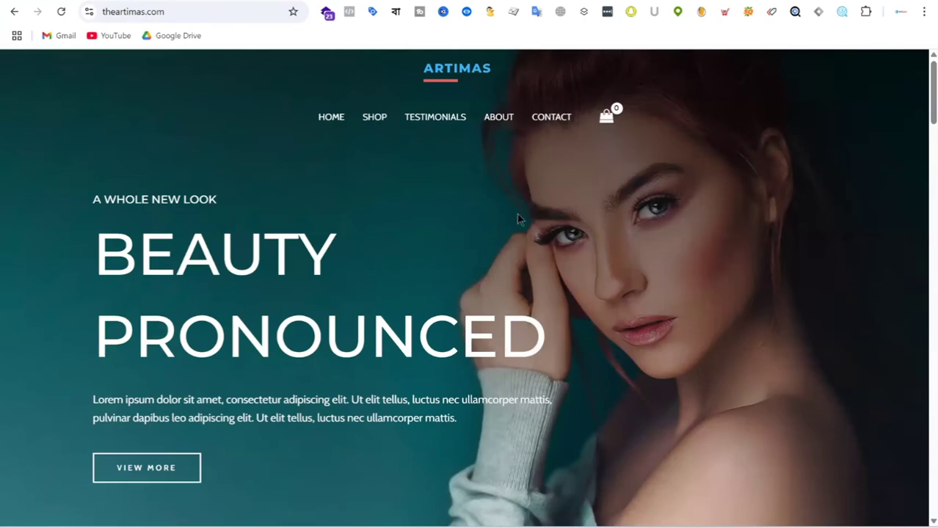
scroll(499, 228, "down", 15)
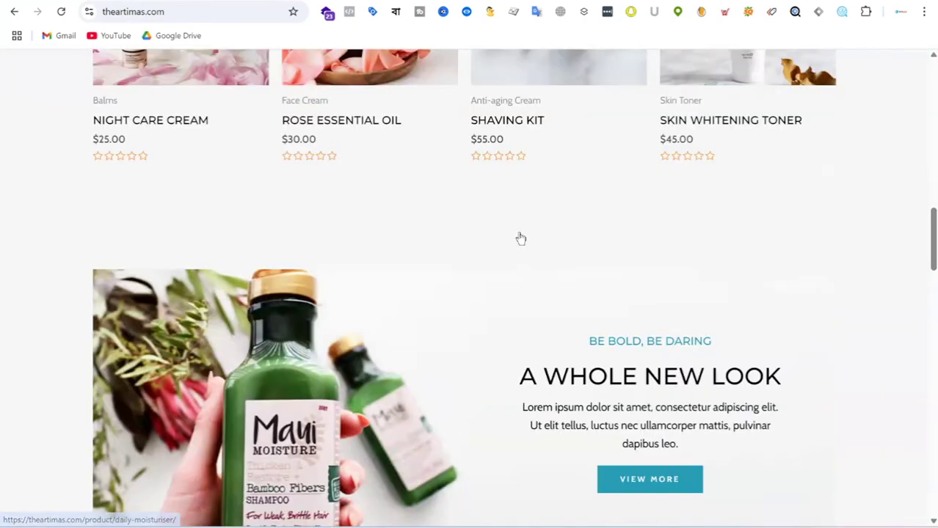
scroll(545, 207, "up", 7)
scroll(545, 209, "up", 8)
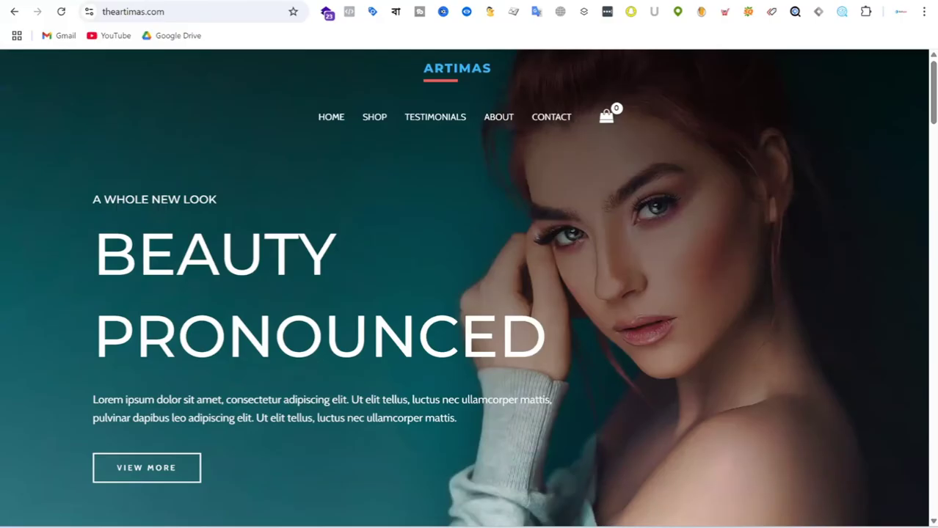
Return to the Le Reve site, open its home page and view the Summer, Women, Men, Teen and Kids category listings.
left_click(147, 1)
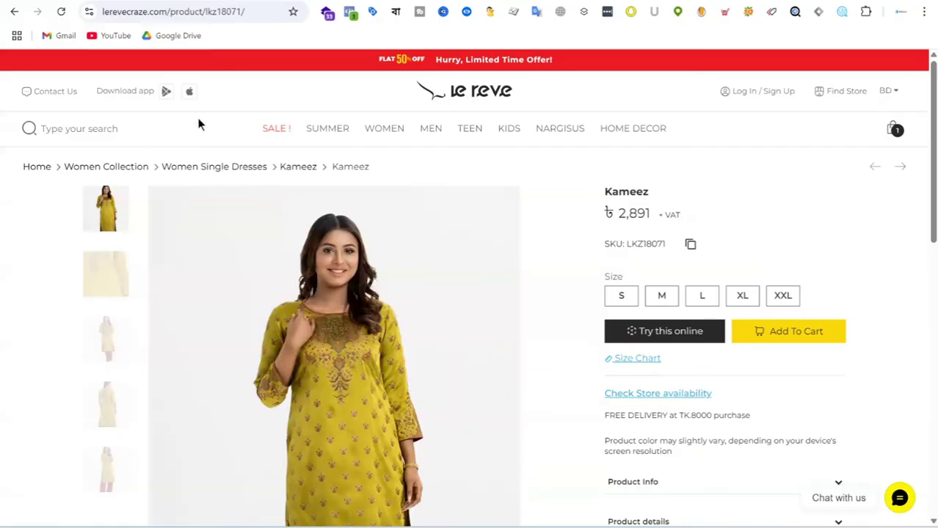
left_click(481, 91)
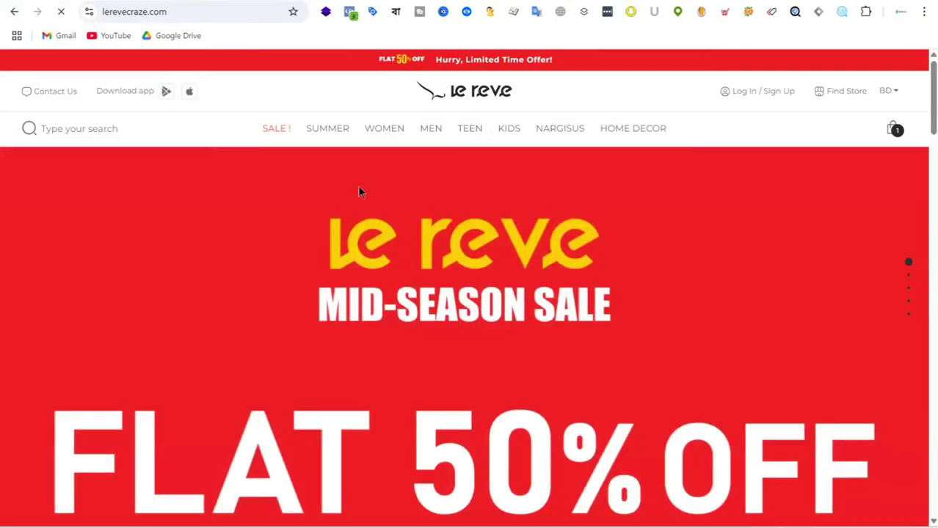
mouse_move(325, 136)
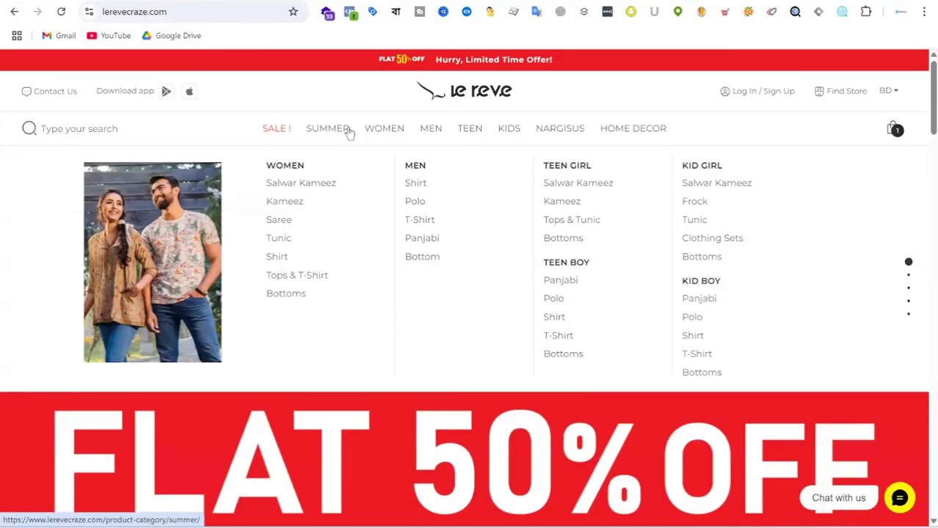
mouse_move(384, 133)
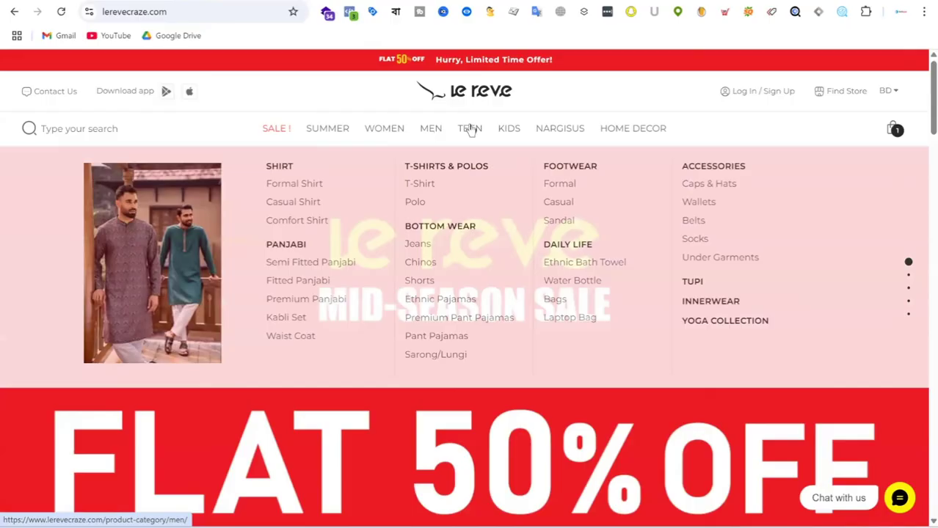
mouse_move(473, 129)
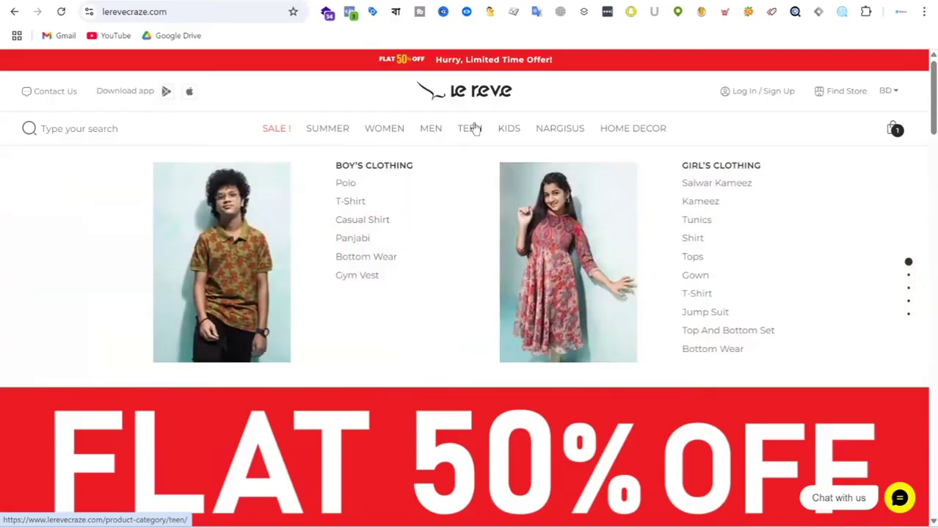
mouse_move(504, 133)
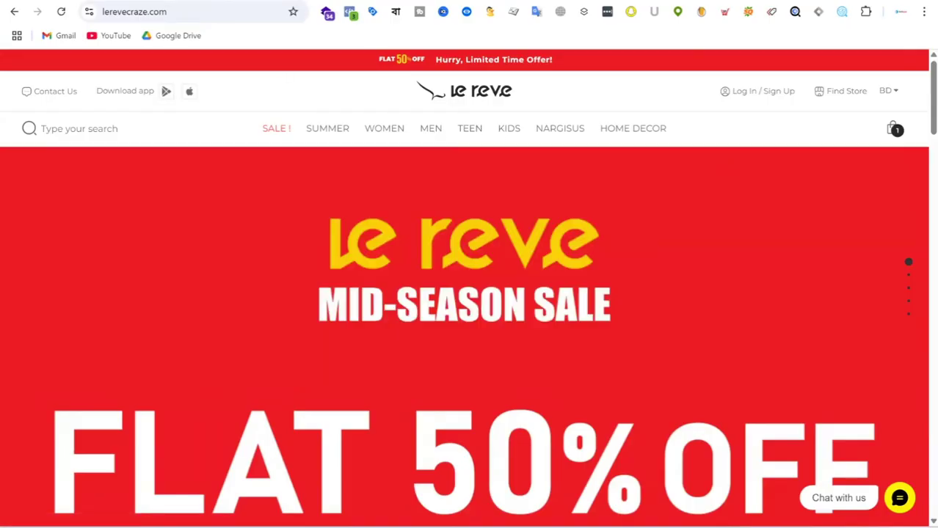
Compare the Le Reve storefront with the Facebook Shop (Store/Outlet) section of the Google Docs document, finishing on the document.
key("ctrl+Tab")
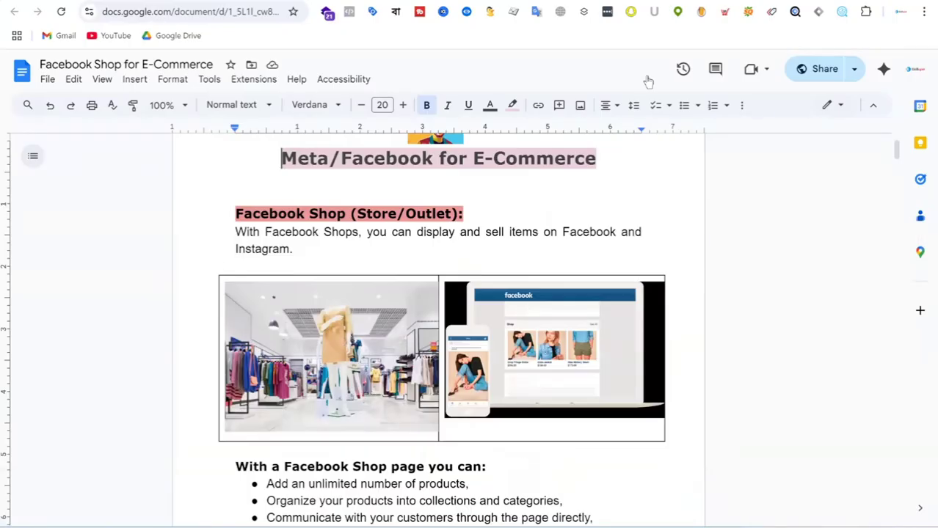
key("ctrl+shift+Tab")
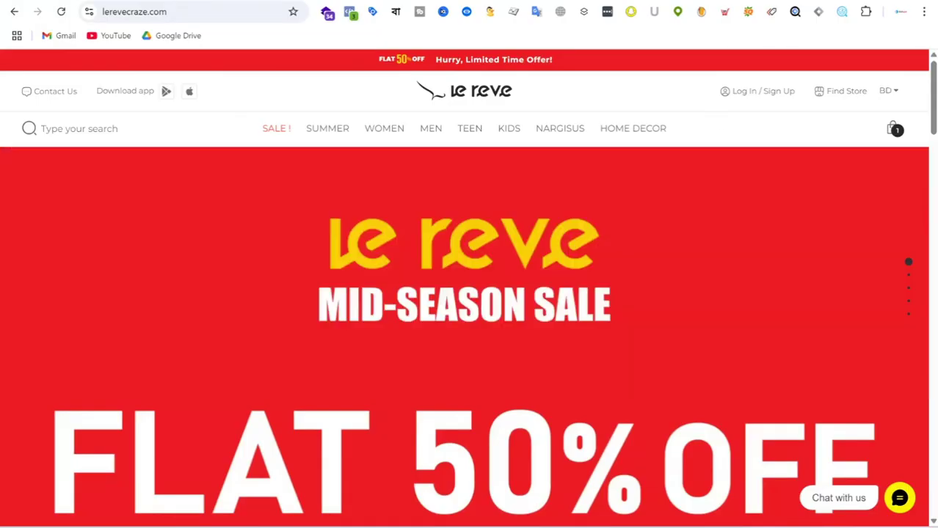
key("ctrl+Tab")
key("ctrl+shift+Tab")
key("ctrl+Tab")
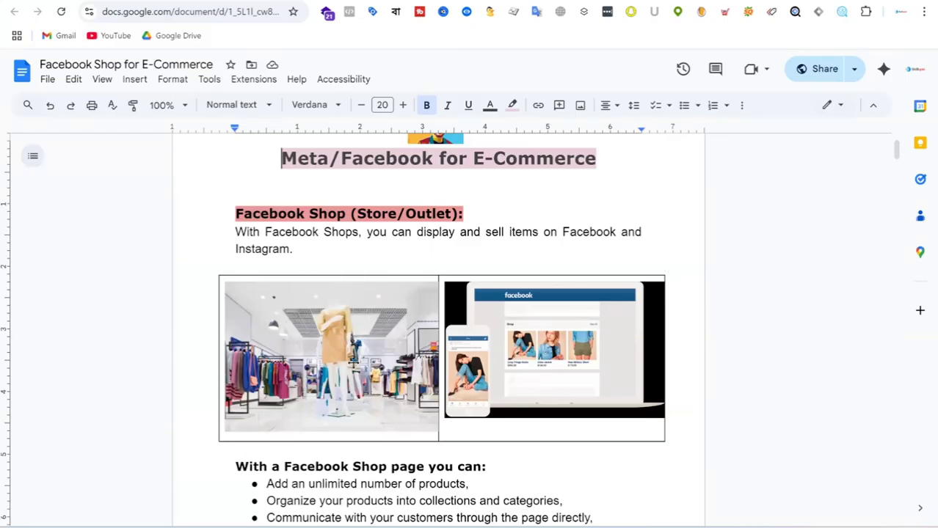
Examine the document's Facebook Shop features and page requirements alongside the Catalog (Warehouse) section on page 3.
scroll(394, 299, "down", 3)
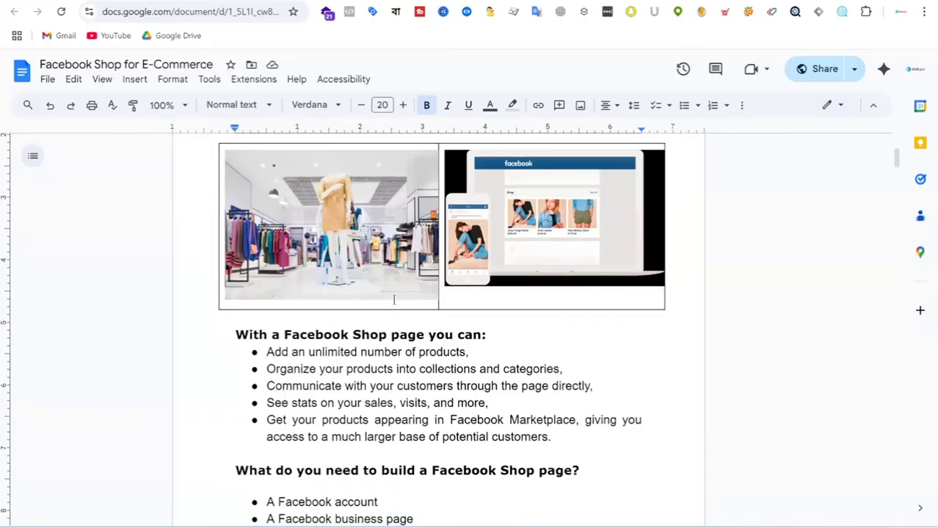
scroll(394, 300, "down", 20)
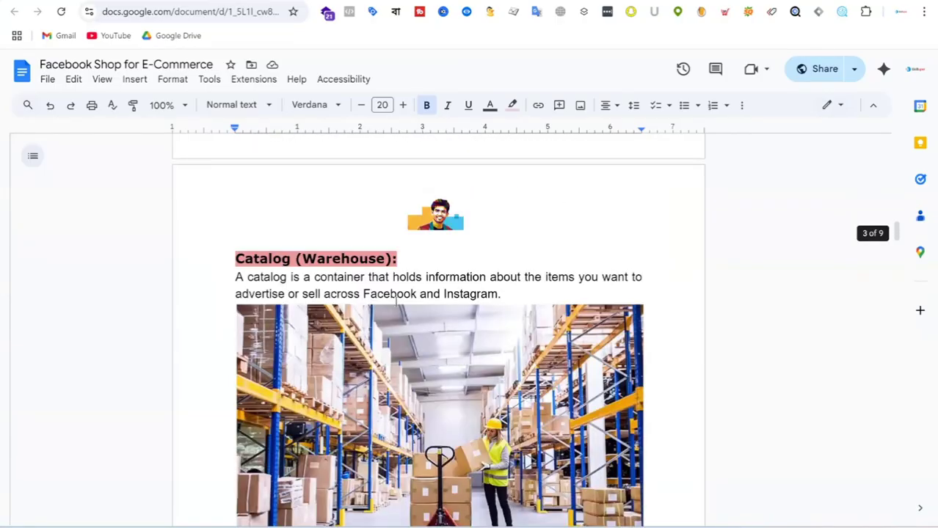
scroll(396, 300, "down", 3)
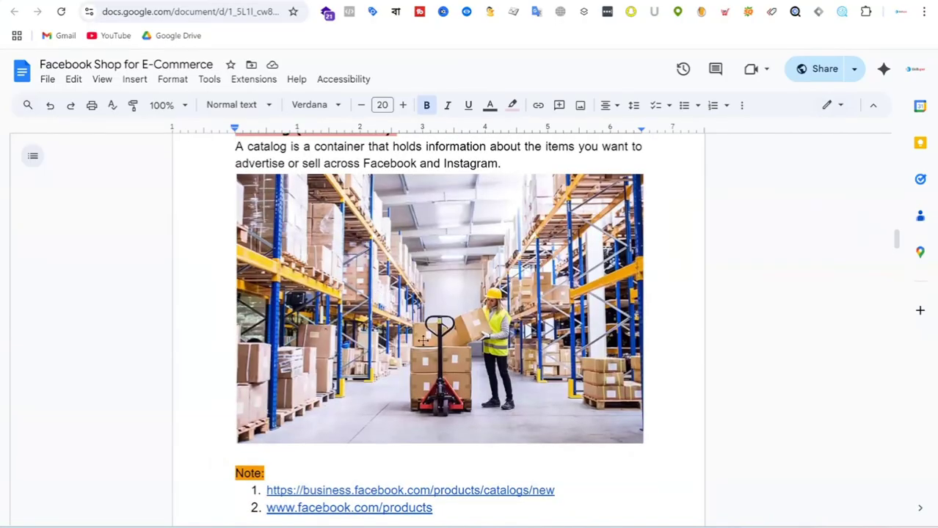
scroll(552, 299, "up", 2)
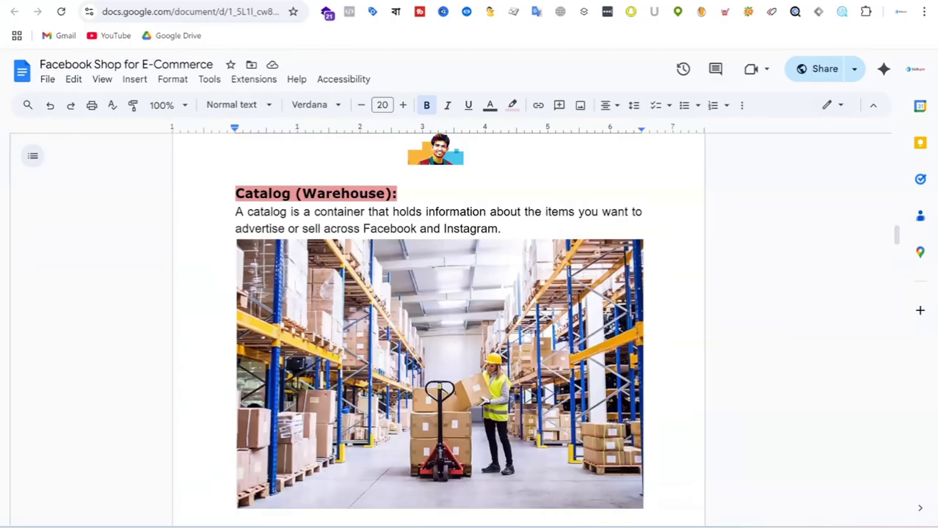
scroll(469, 400, "up", 15)
scroll(469, 400, "up", 5)
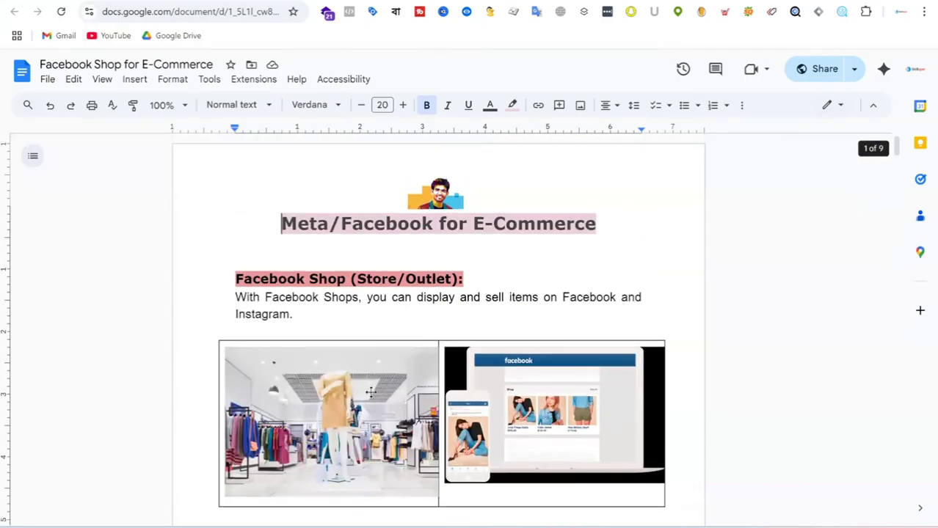
scroll(411, 330, "down", 5)
scroll(395, 303, "down", 15)
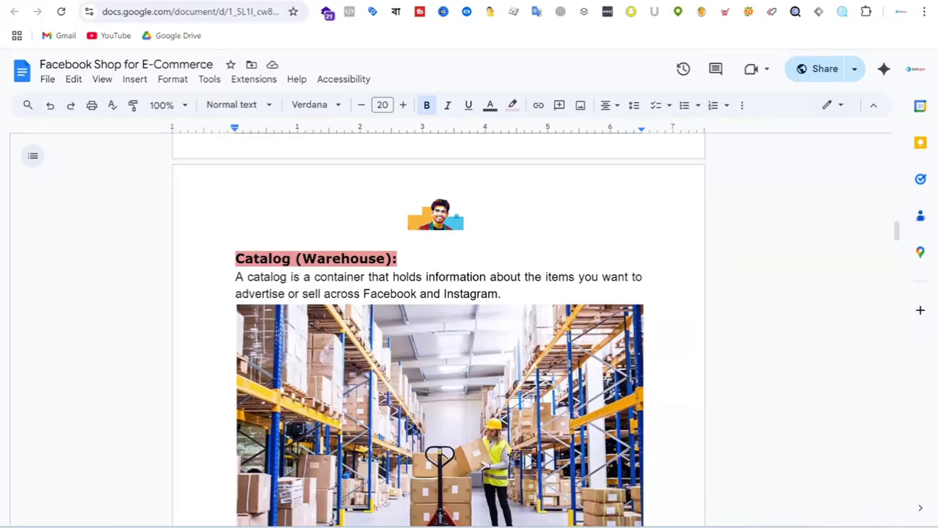
scroll(511, 452, "up", 15)
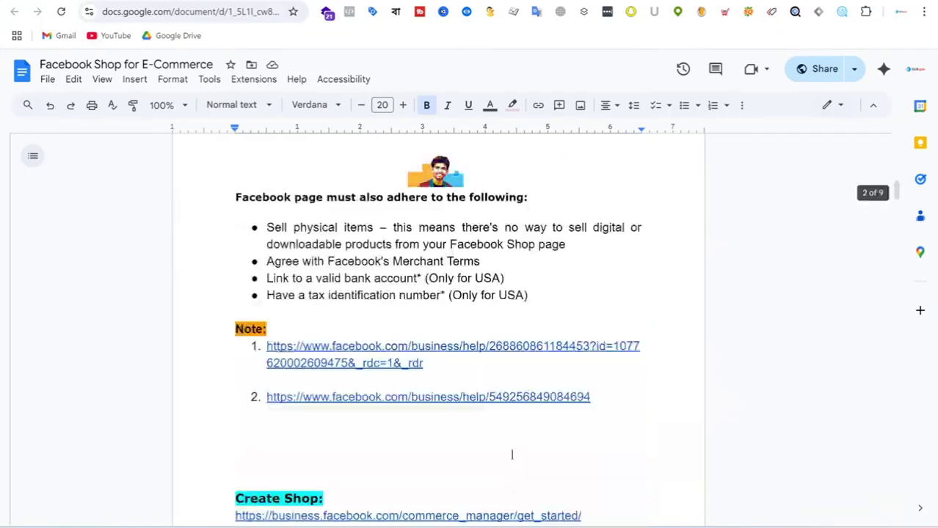
scroll(506, 453, "down", 3)
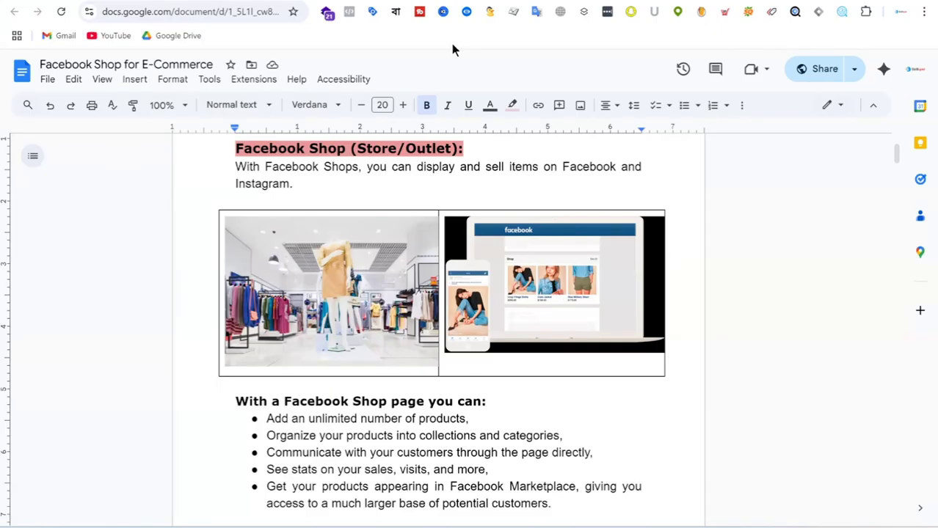
Check the Le Reve home page once more, then return to the document's start and select the "Facebook Shop (Store/Outlet):" heading.
key("ctrl+Tab")
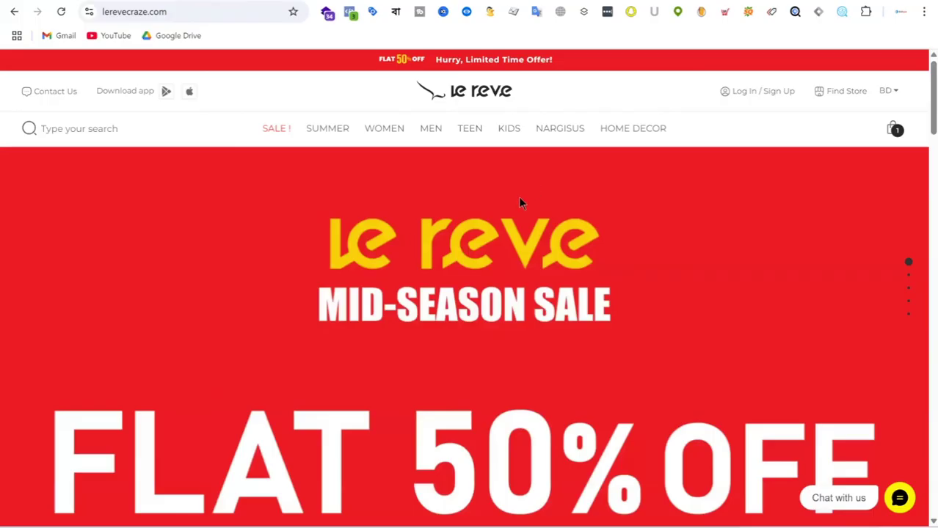
key("ctrl+shift+Tab")
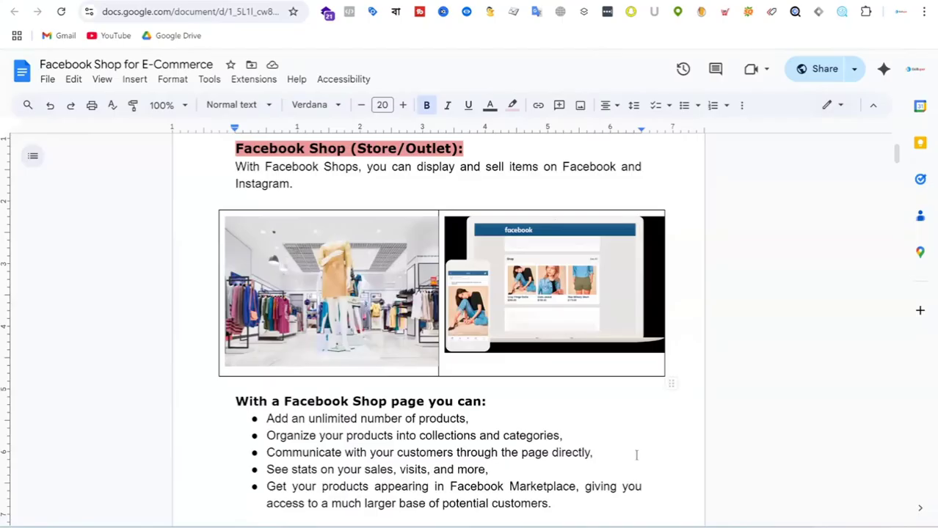
key("ctrl+Home")
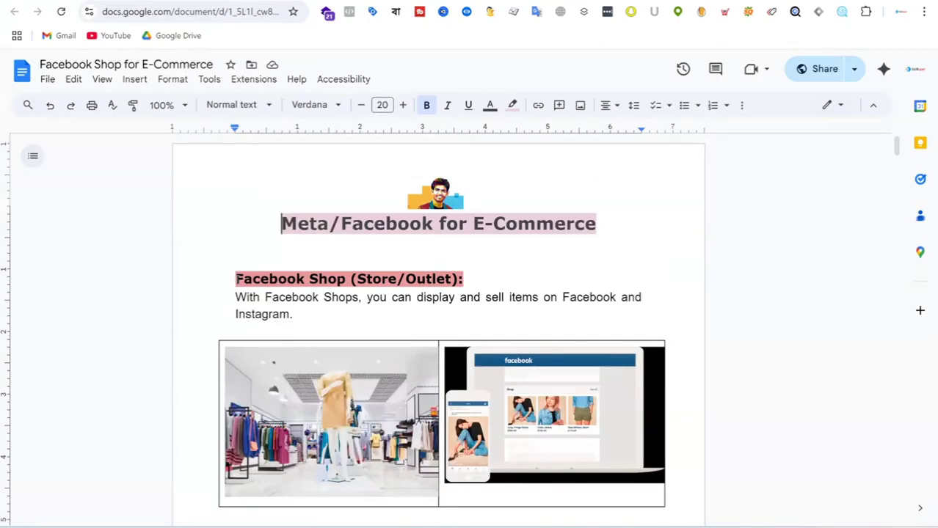
left_click_drag(236, 278, 510, 281)
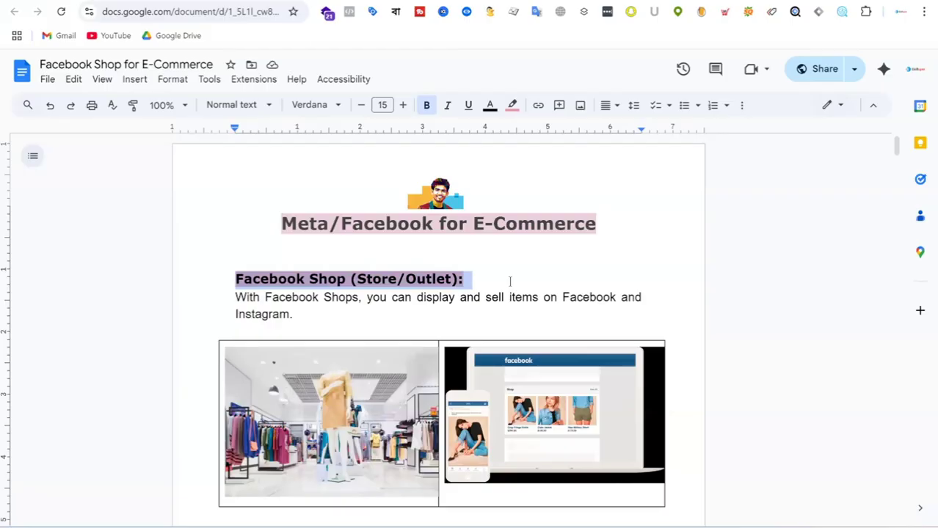
Go to the Catalog (Warehouse) section and select the word "Catalog" in its heading.
scroll(565, 272, "down", 3)
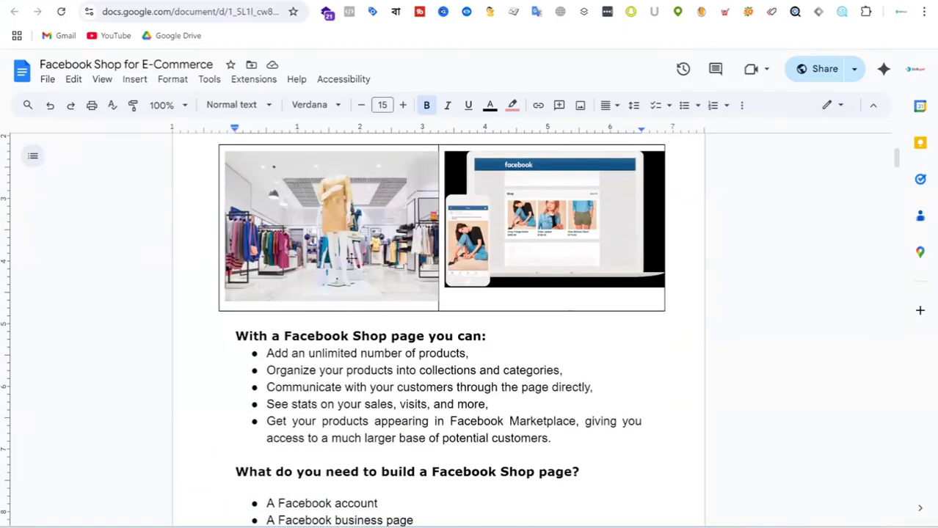
scroll(350, 256, "down", 15)
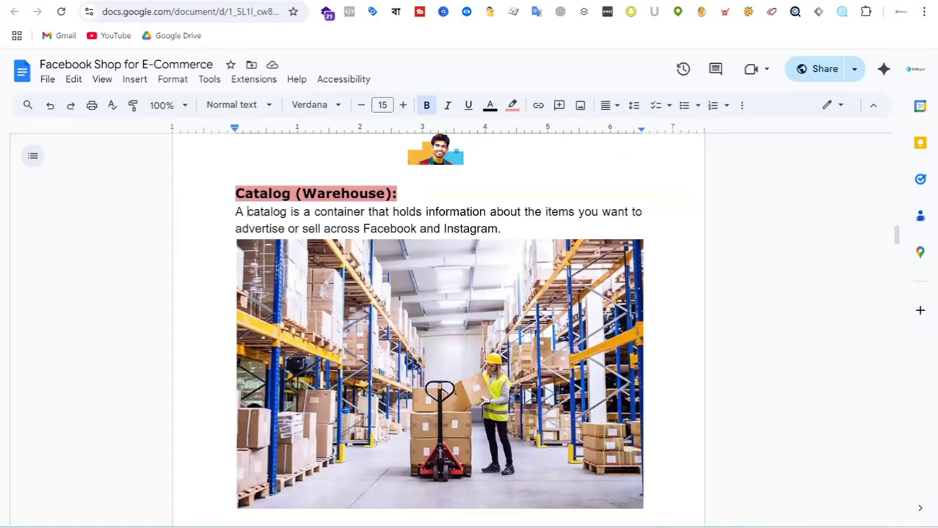
double_click(237, 194)
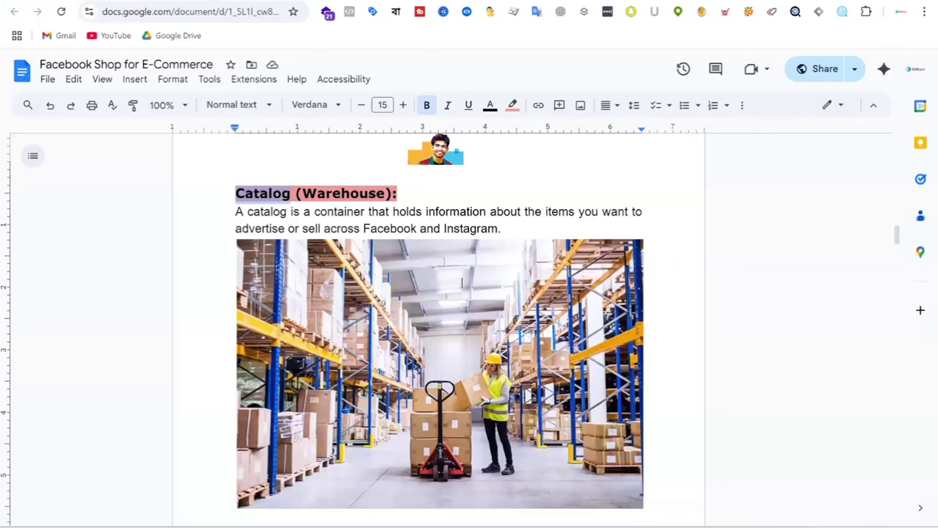
Select the Facebook Shop (Store/Outlet) heading again, followed by the "Catalog (Warehouse)" heading text on page 3.
scroll(462, 283, "up", 20)
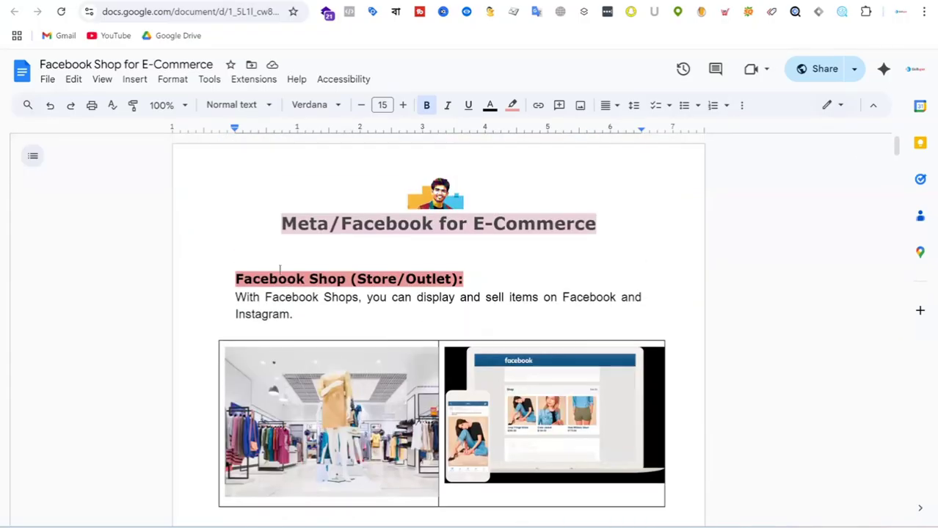
left_click_drag(235, 279, 479, 279)
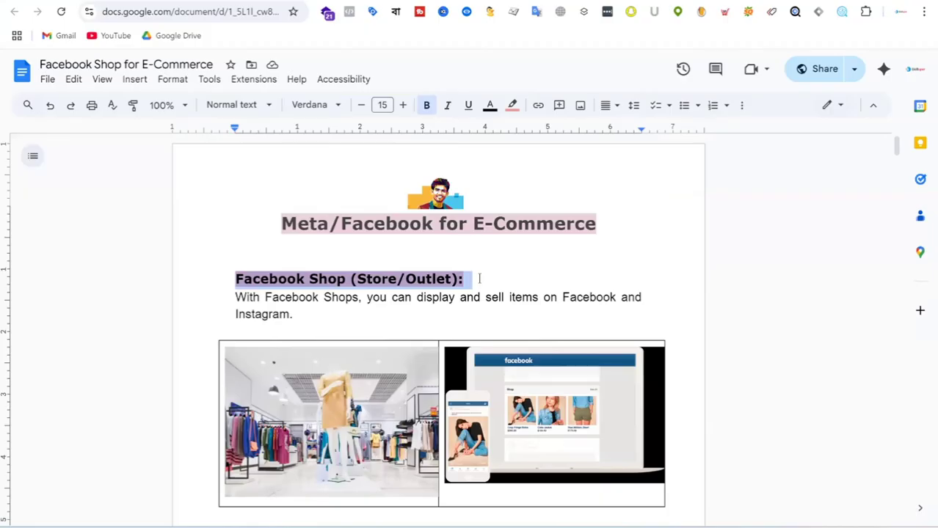
scroll(278, 301, "down", 20)
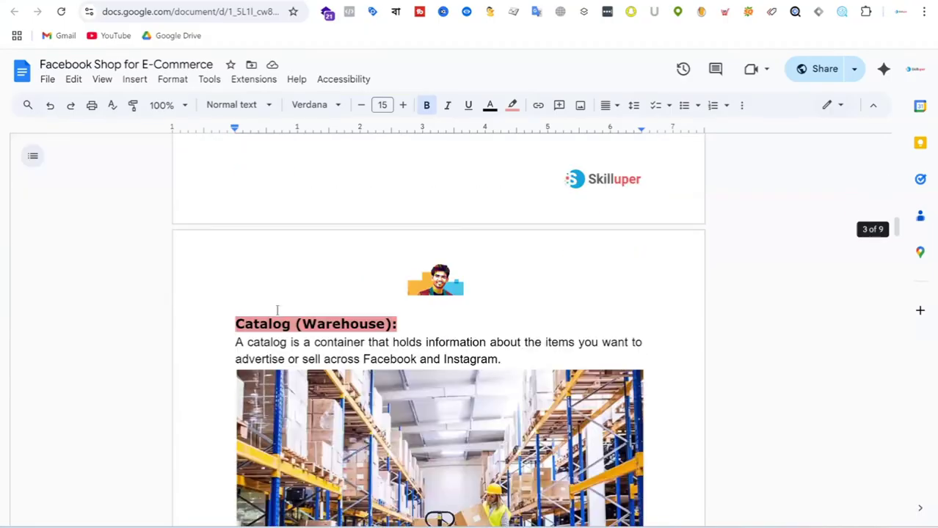
left_click_drag(236, 322, 393, 322)
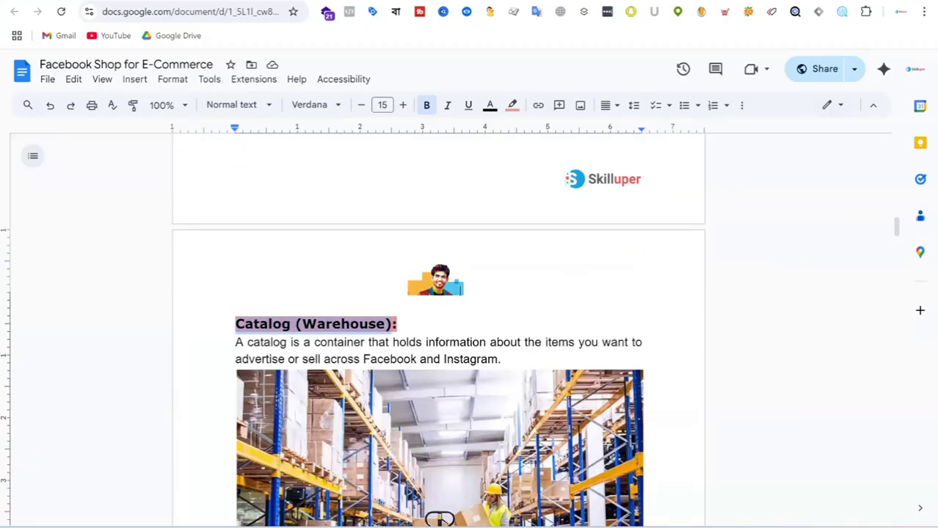
Find the Commerce Manager/Catalog Manager section on page 6 and delete "/Catalog" from its heading.
scroll(473, 248, "down", 15)
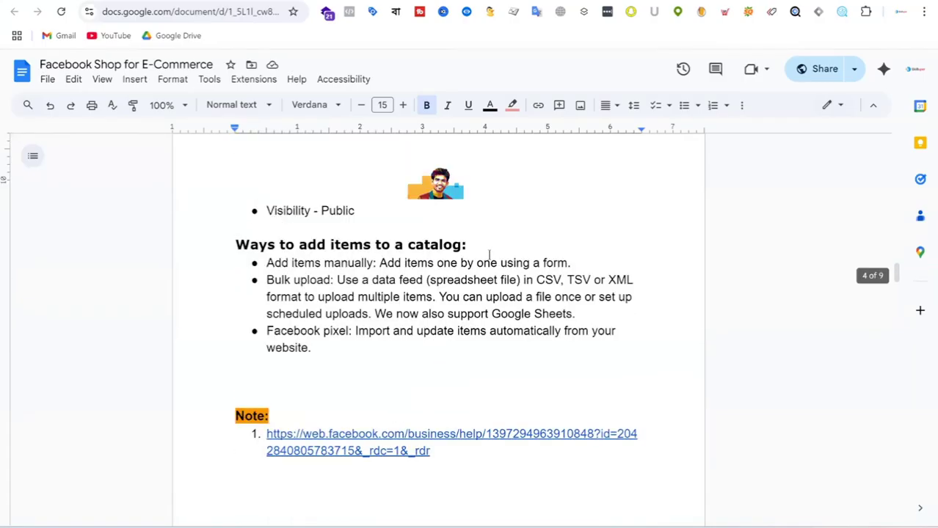
scroll(489, 254, "down", 15)
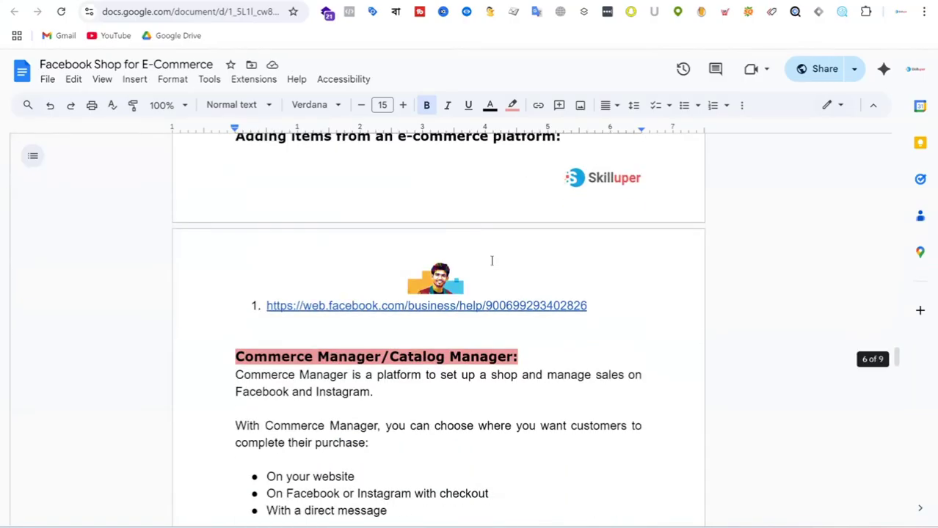
scroll(492, 260, "up", 3)
scroll(496, 262, "down", 6)
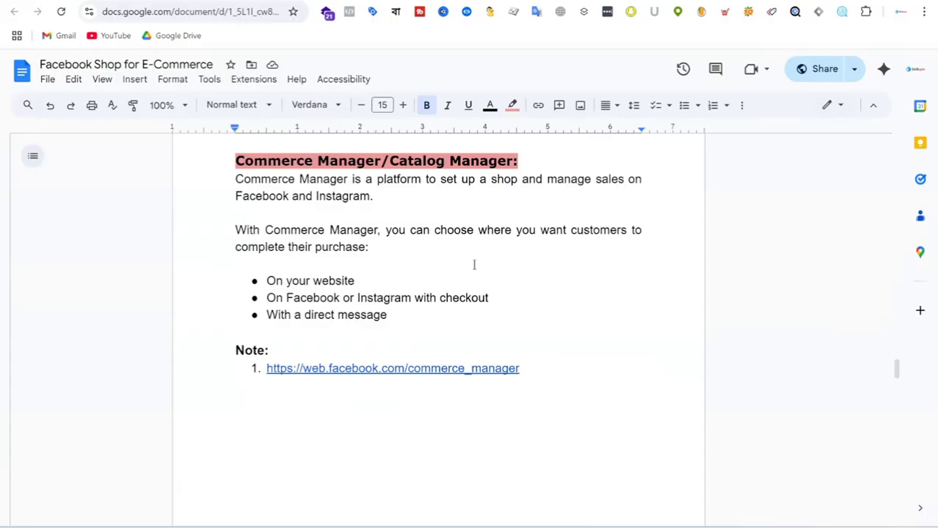
scroll(308, 229, "up", 1)
scroll(308, 229, "up", 1)
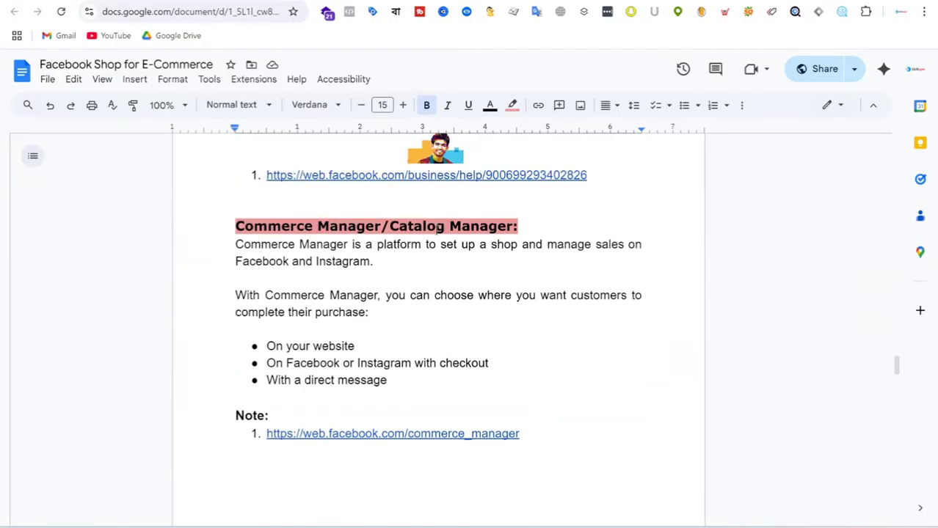
left_click_drag(447, 226, 384, 222)
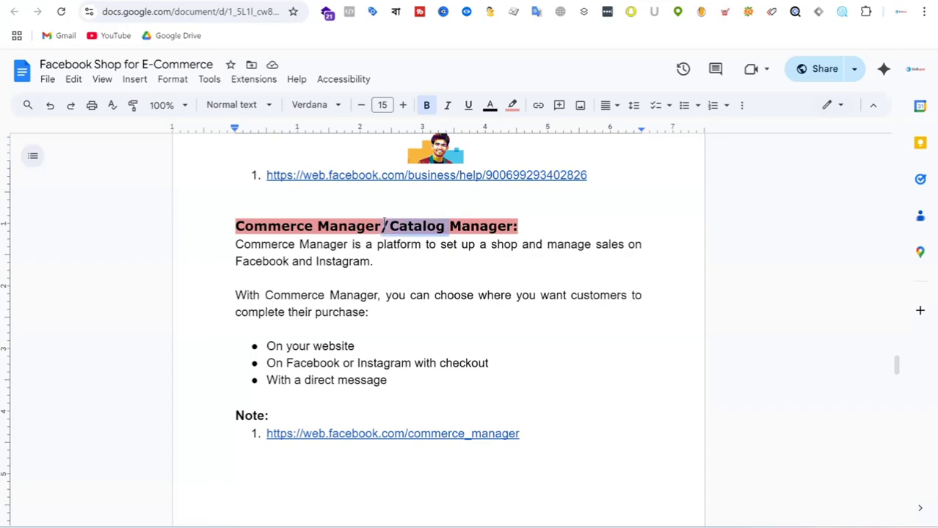
key("BackSpace")
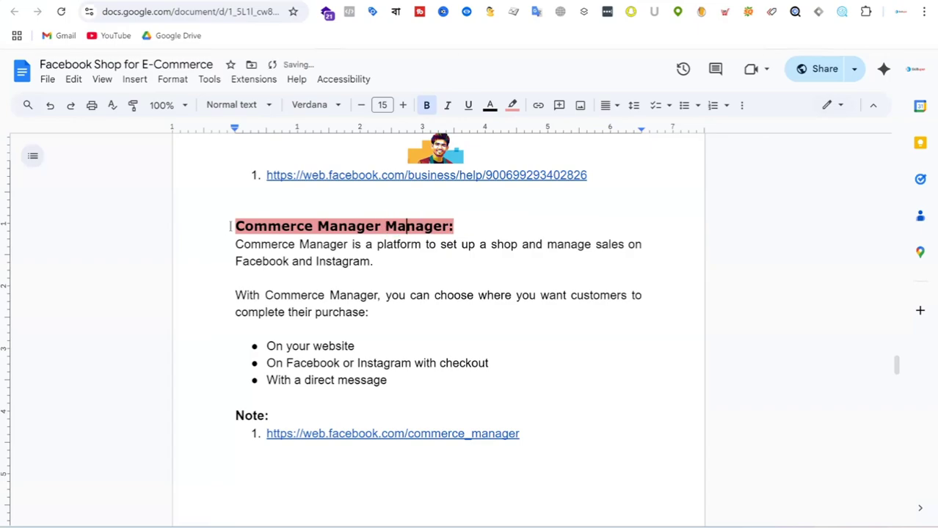
Select the whole edited Commerce Manager heading, then go back up past the comparison table of ways to add catalog items.
left_click_drag(230, 225, 281, 226)
left_click_drag(425, 242, 456, 226)
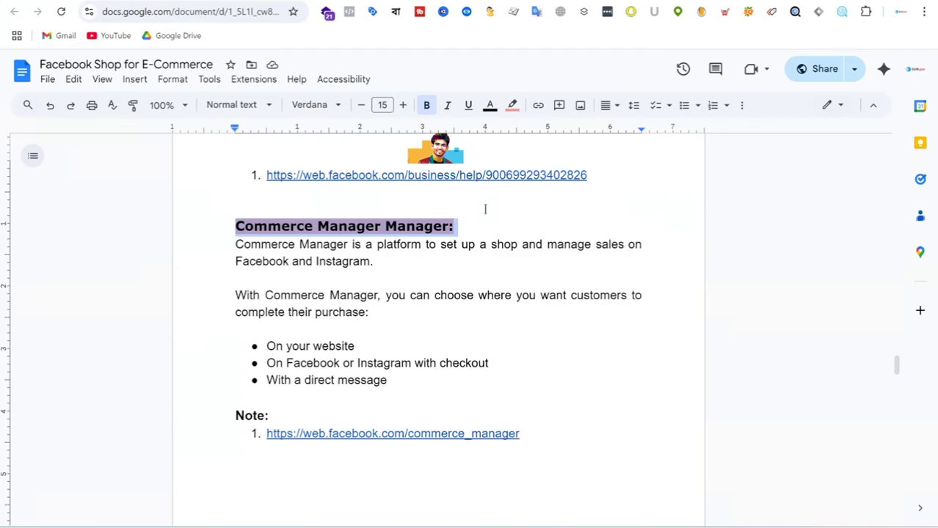
scroll(623, 275, "up", 15)
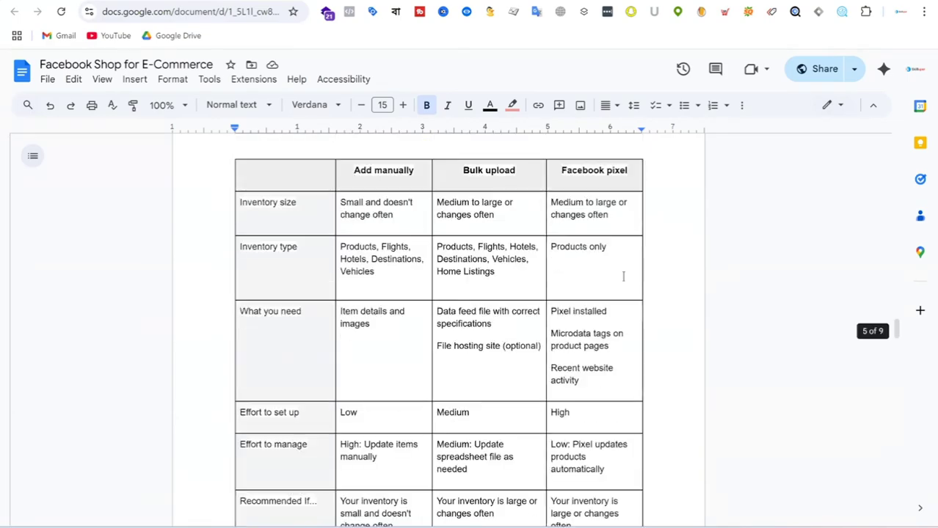
scroll(623, 275, "up", 15)
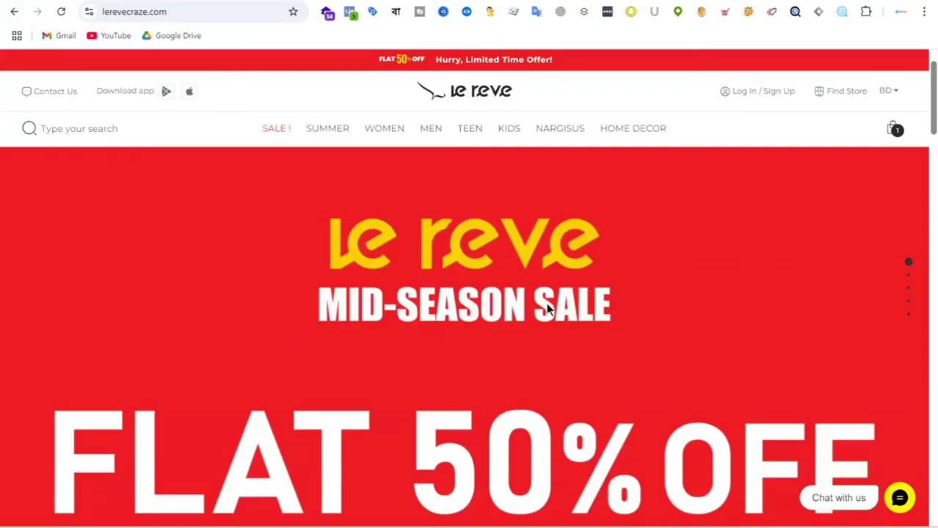
Switch to the Le Reve store and examine the home page's sale banner and its women's and men's collections.
scroll(540, 305, "down", 2)
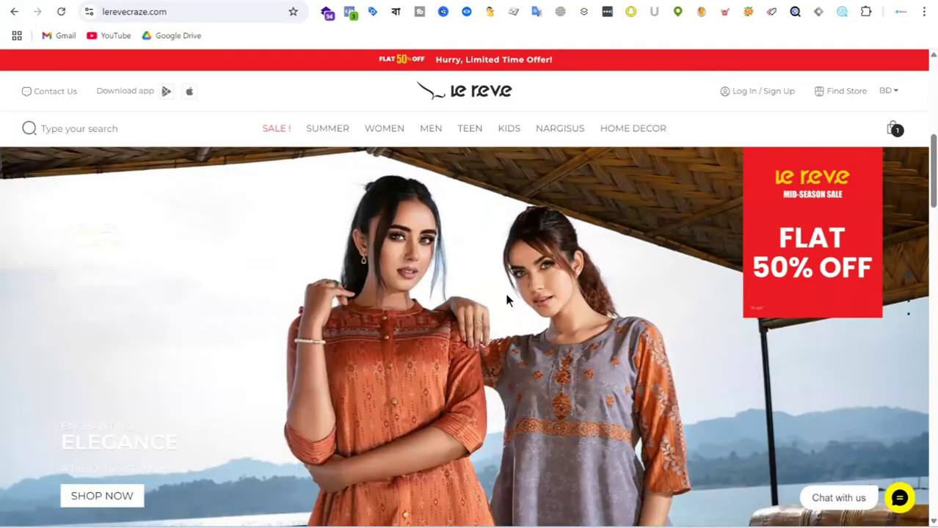
scroll(506, 298, "down", 2)
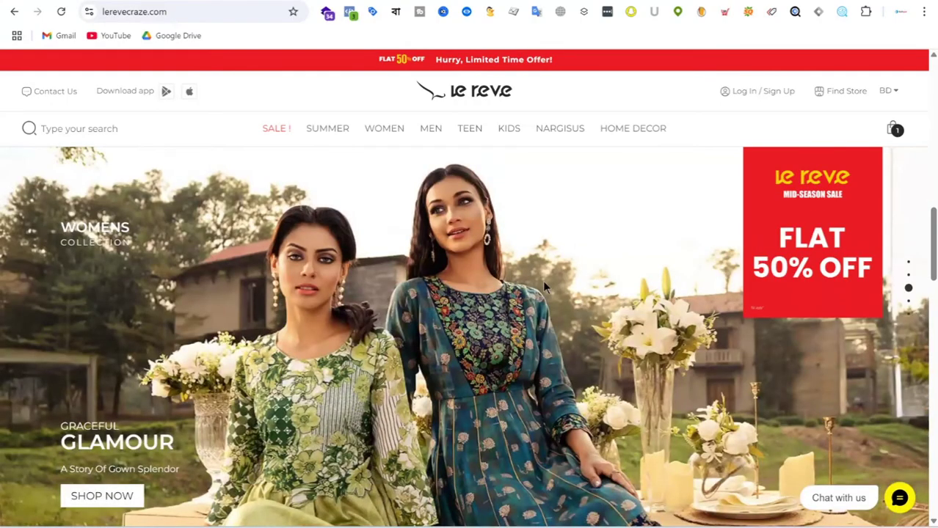
scroll(542, 280, "down", 3)
scroll(487, 274, "up", 2)
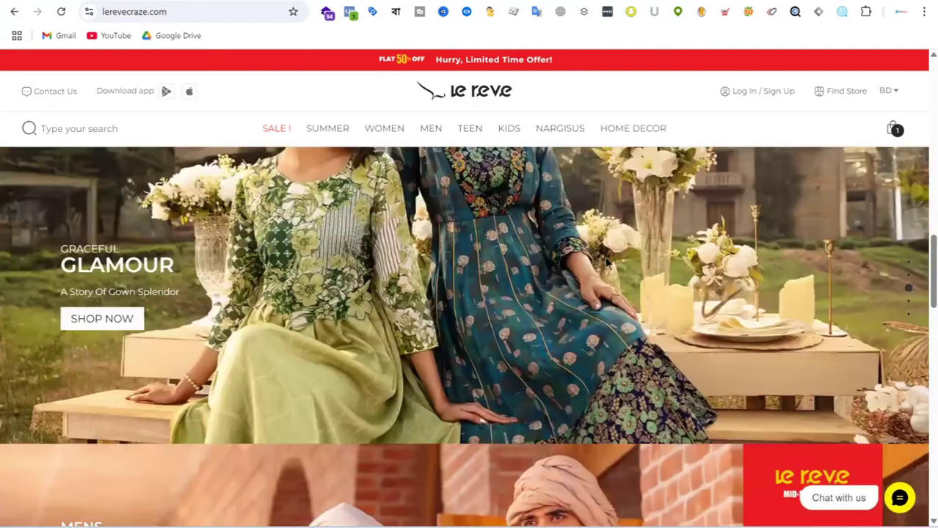
scroll(520, 271, "up", 2)
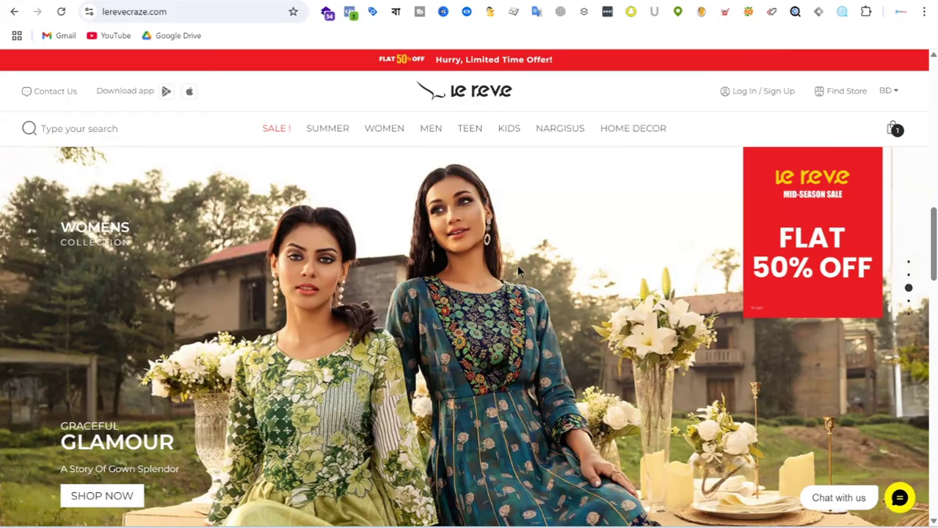
scroll(538, 236, "down", 5)
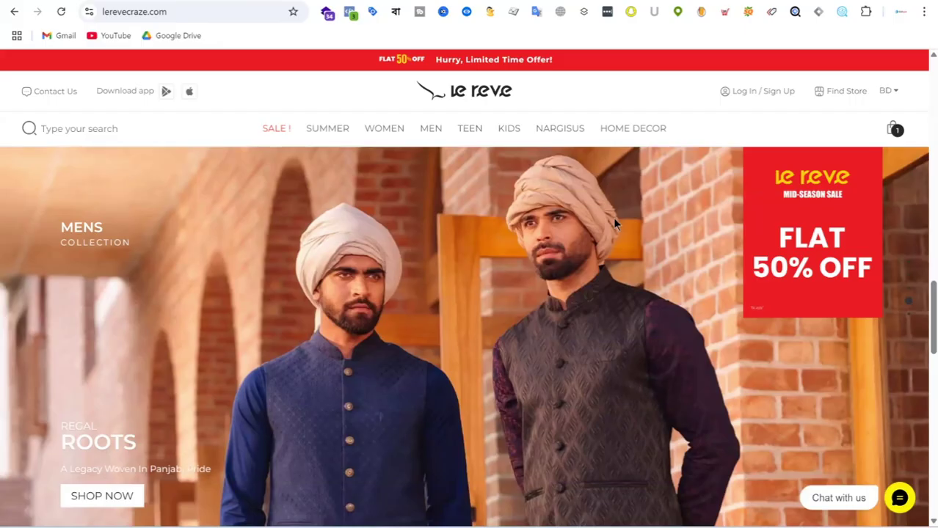
scroll(525, 170, "down", 1)
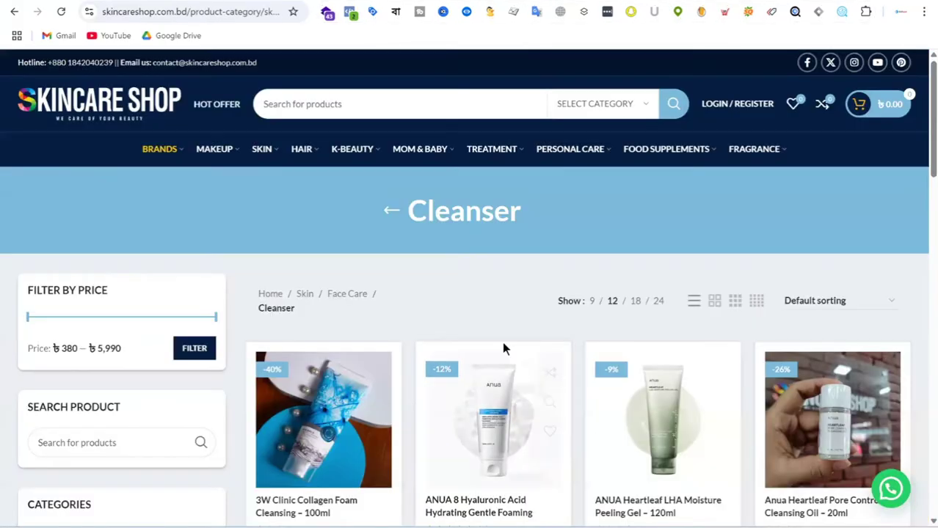
Switch to the Skincare Shop site, browse the Cleanser category and open the 3W Clinic Collagen Foam Cleansing – 100ml product.
scroll(501, 348, "down", 6)
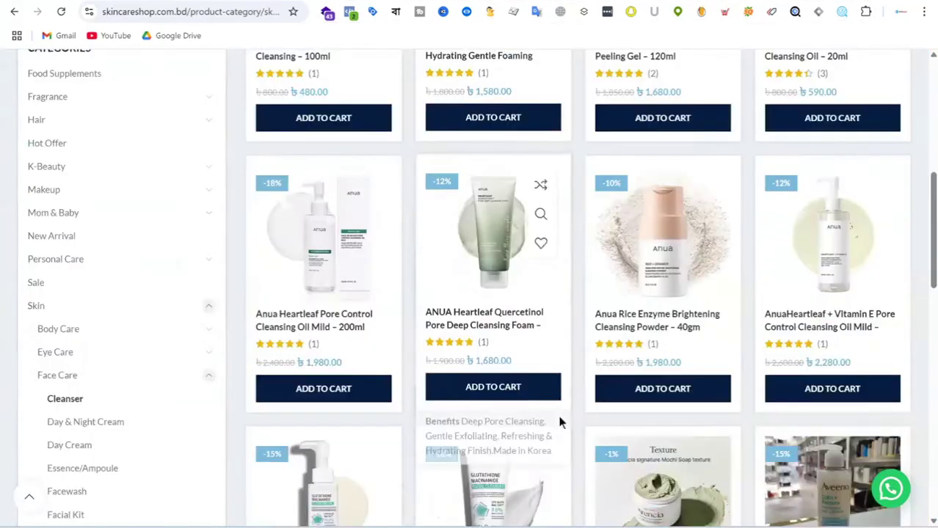
scroll(668, 239, "down", 3)
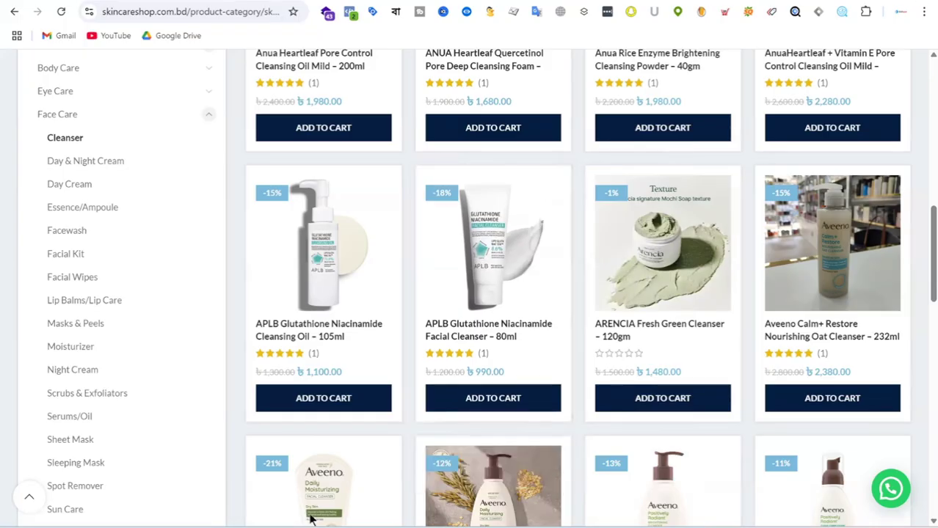
scroll(613, 212, "up", 8)
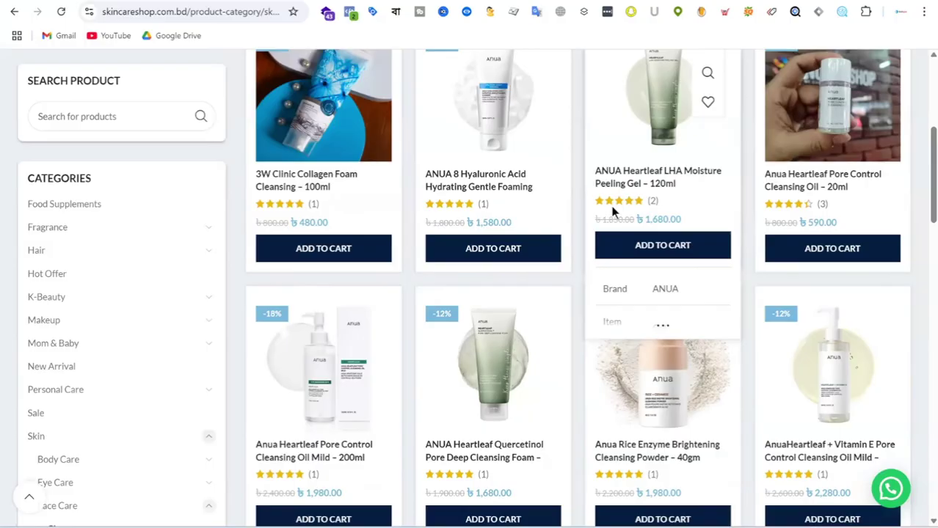
scroll(614, 212, "down", 4)
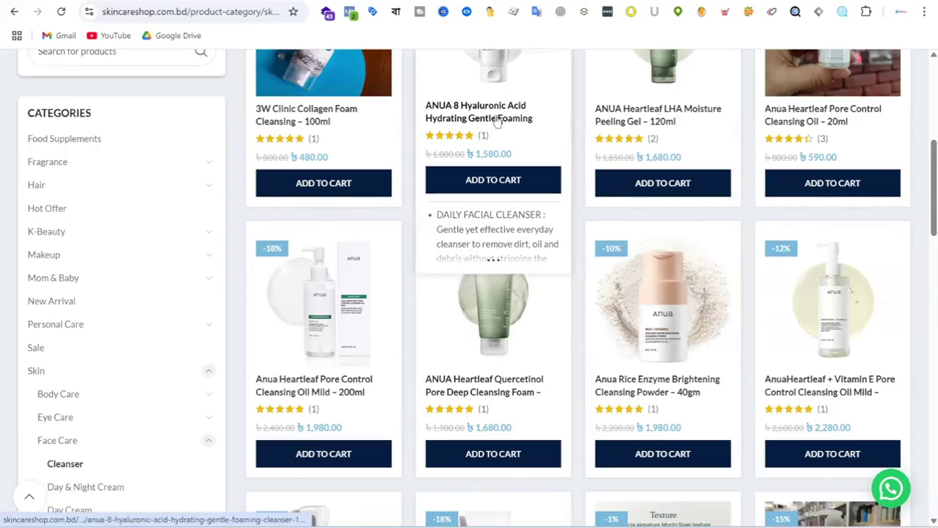
left_click(332, 109)
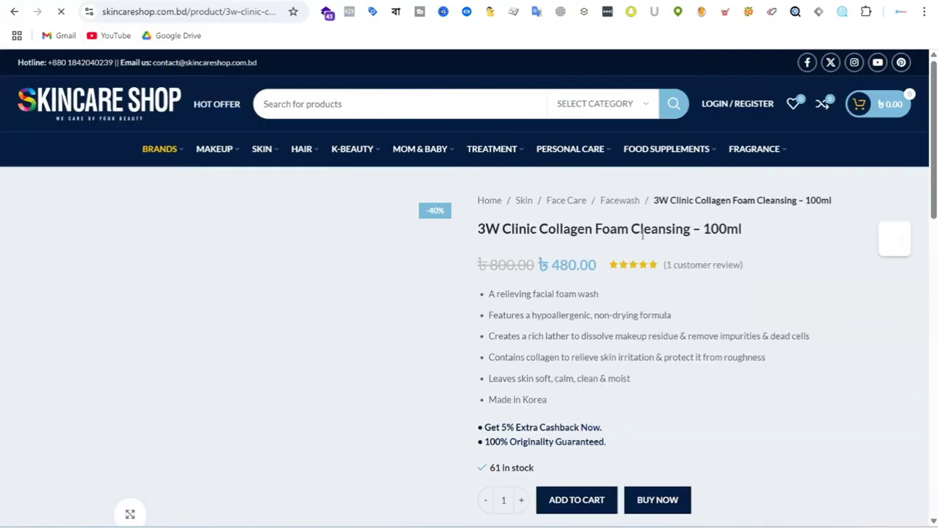
Look through the product page down to the related products, then return to the start and select the product title.
scroll(646, 235, "down", 3)
scroll(706, 220, "down", 5)
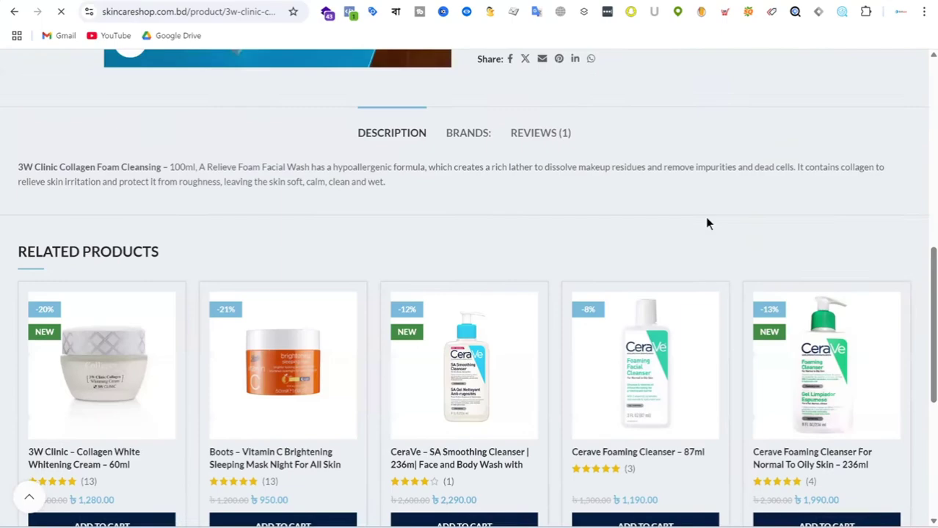
scroll(707, 223, "up", 10)
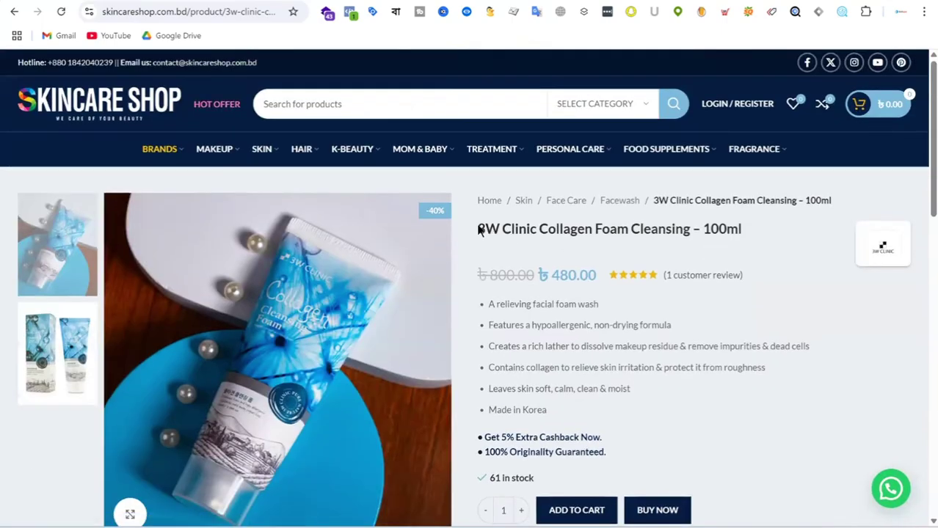
left_click_drag(477, 229, 764, 230)
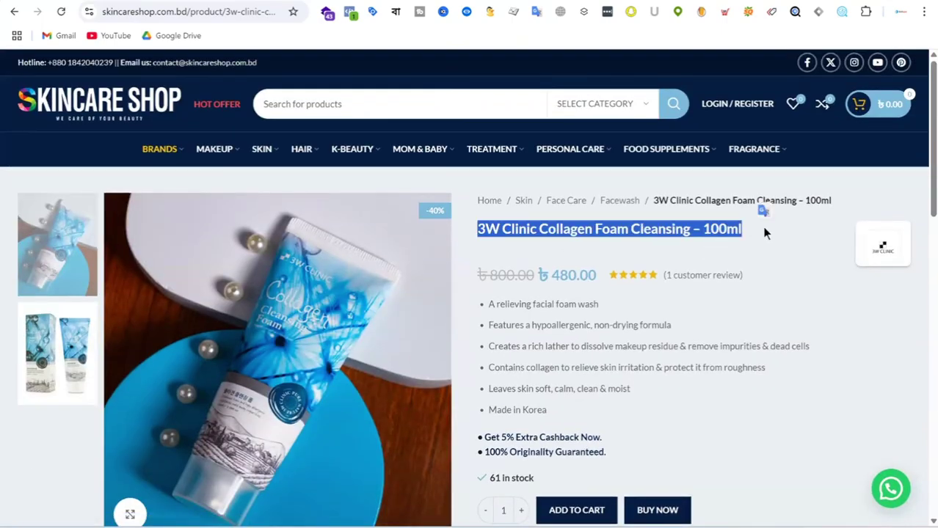
Highlight the product's discounted price and its crossed-out original price in turn to compare them.
scroll(763, 231, "down", 1)
left_click_drag(541, 213, 603, 212)
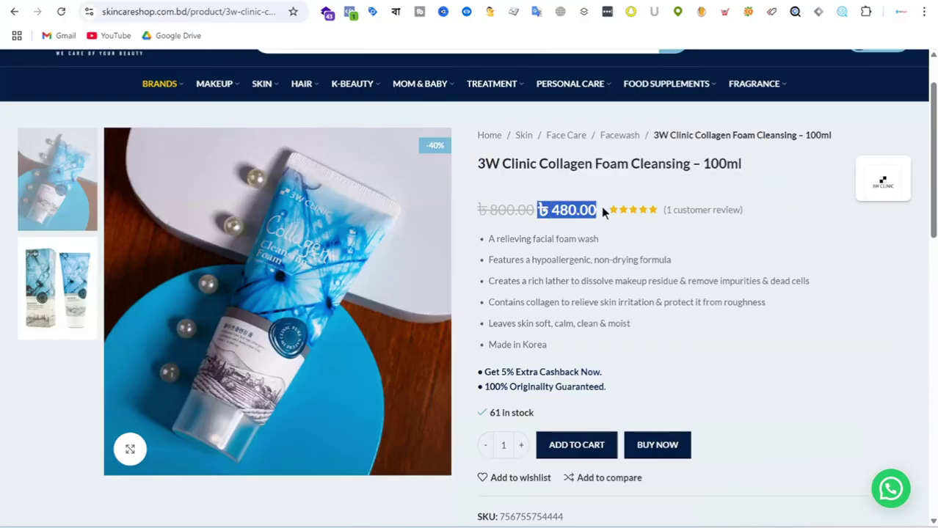
left_click(568, 220)
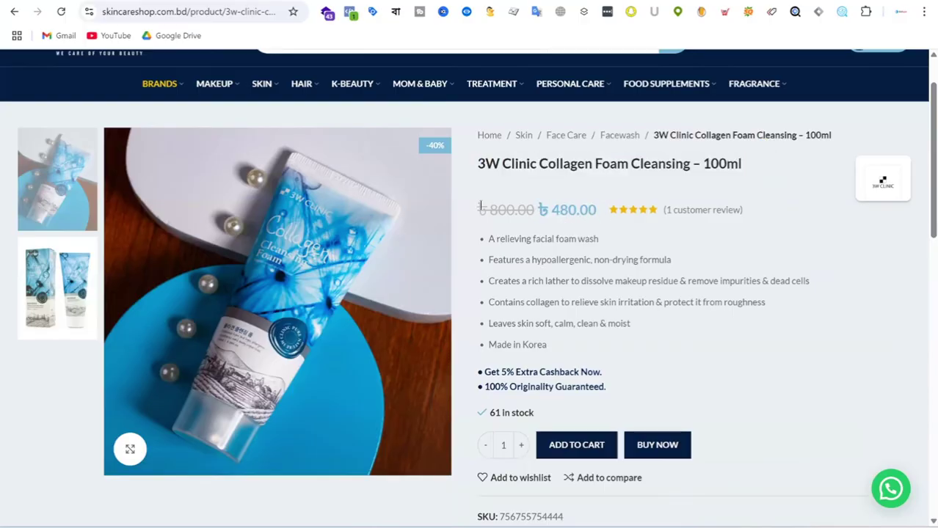
left_click_drag(540, 211, 616, 213)
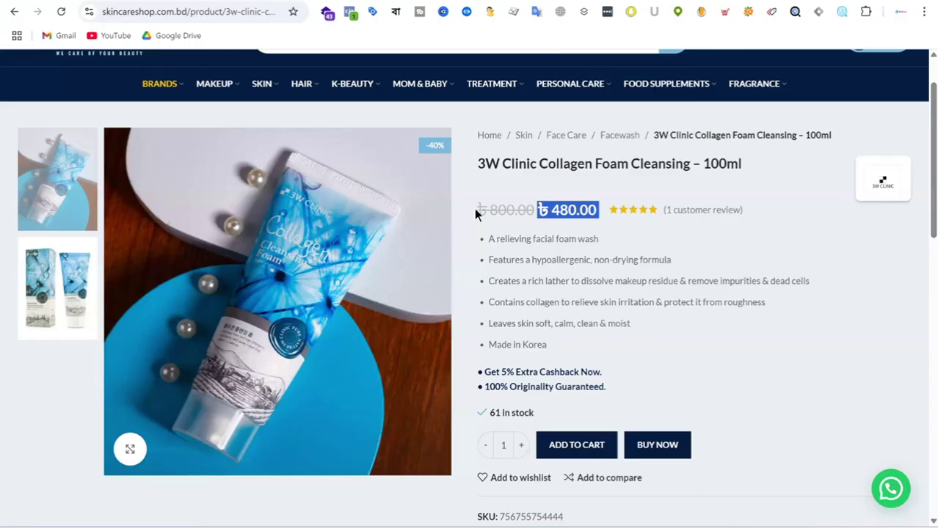
left_click_drag(475, 214, 553, 212)
left_click(518, 212)
double_click(558, 209)
left_click(519, 210)
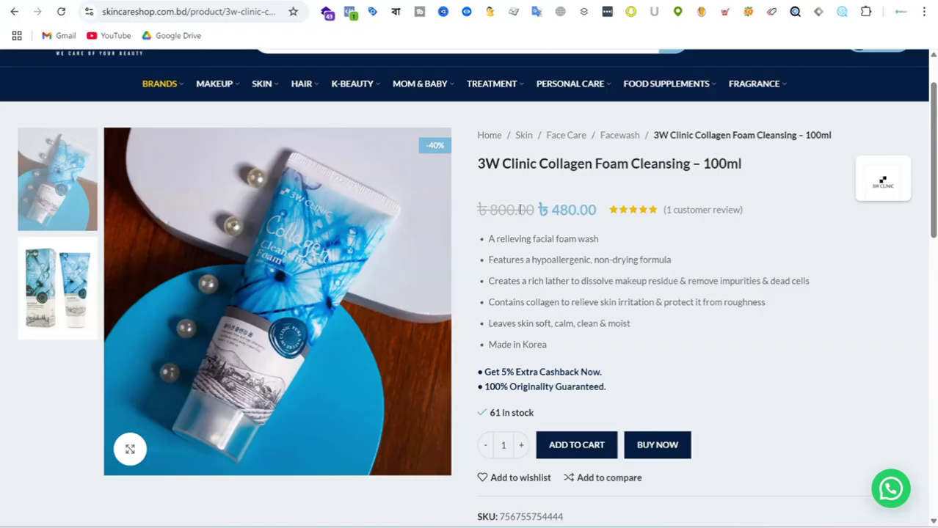
left_click_drag(537, 211, 483, 210)
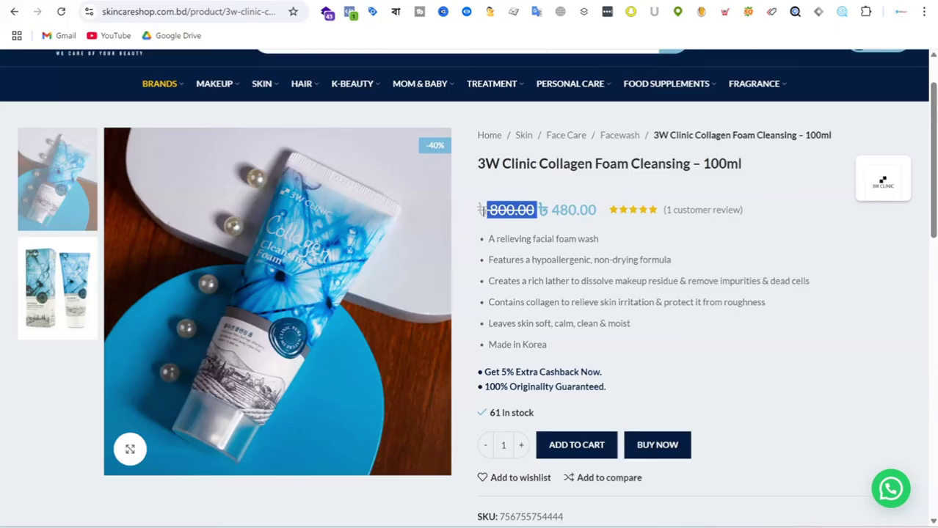
left_click(561, 215)
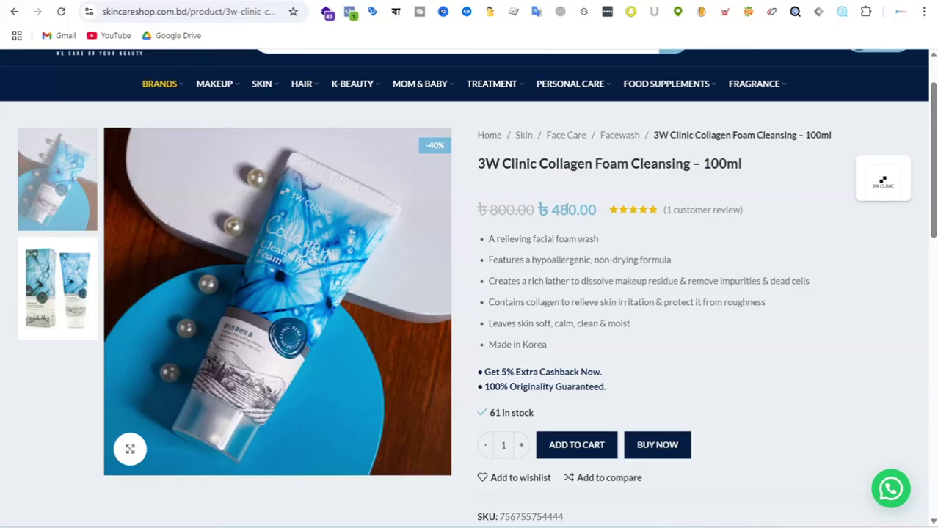
double_click(566, 210)
double_click(509, 210)
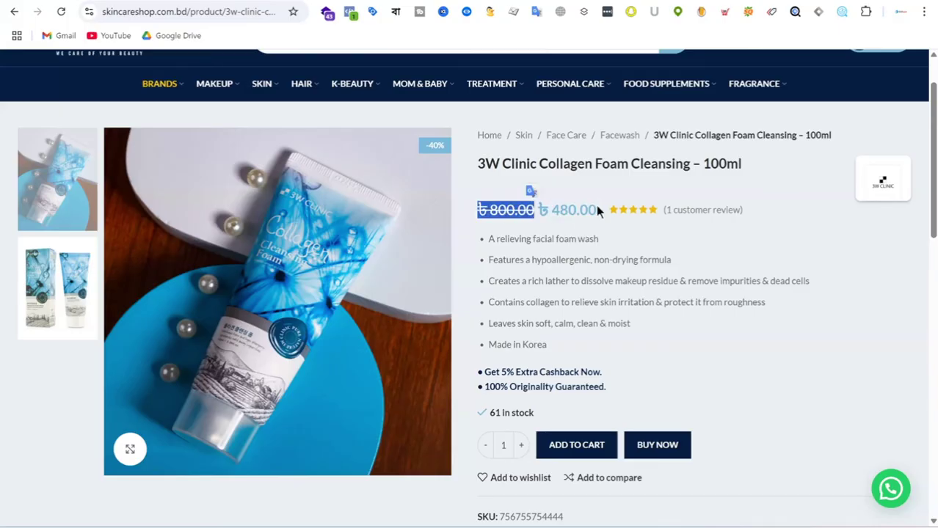
Highlight the customer review count and the product's feature bullet points, then clear the selection.
left_click_drag(662, 211, 676, 209)
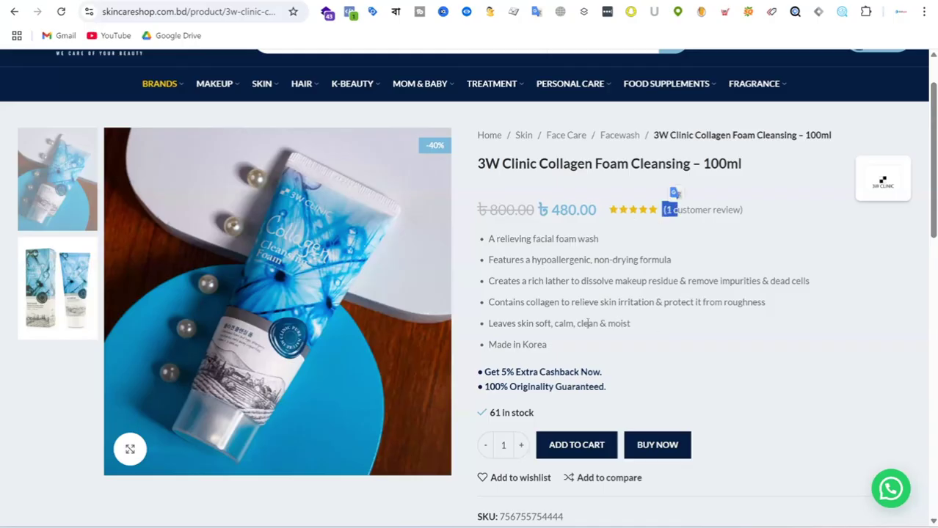
left_click_drag(630, 323, 523, 234)
left_click(755, 345)
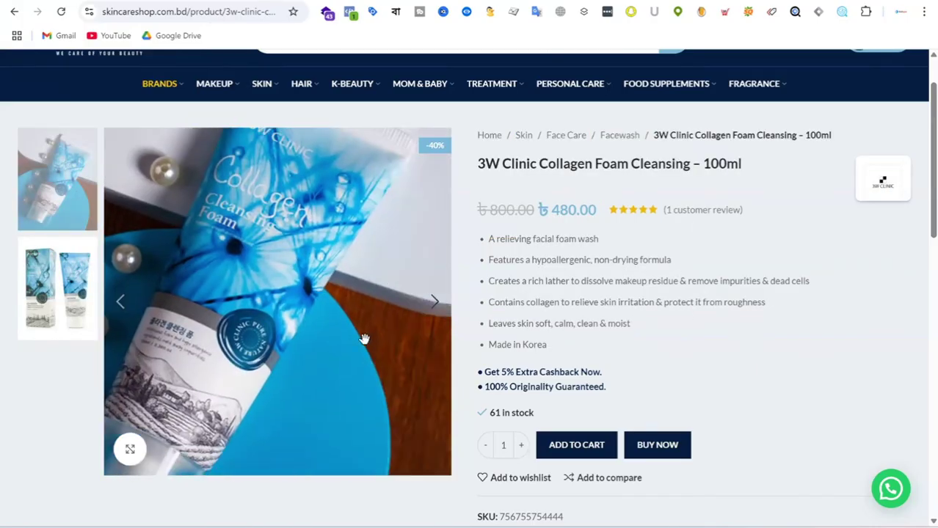
Select the product title again, then view the product's description and brands information.
left_click_drag(476, 164, 738, 160)
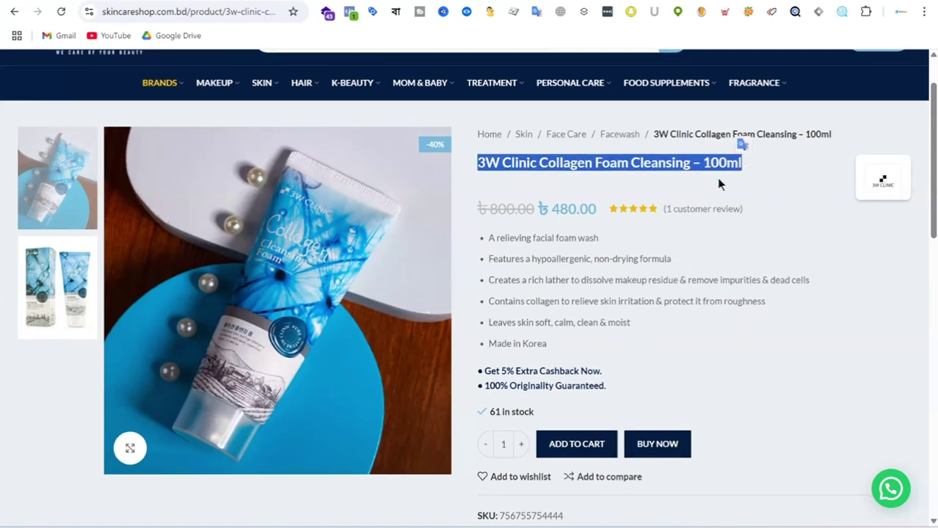
scroll(717, 185, "down", 3)
scroll(717, 184, "down", 3)
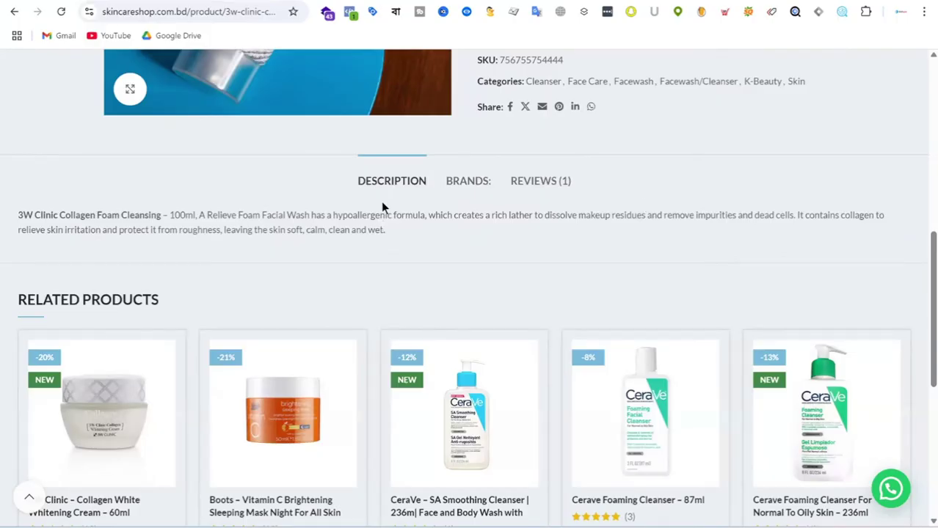
left_click(475, 184)
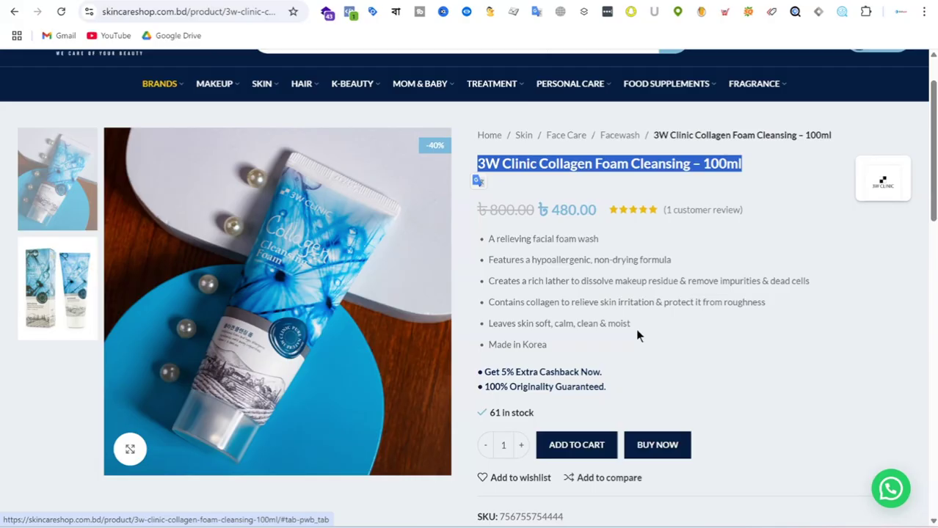
Clear the title selection, switch to the Meta Ads Manager tab and open the business settings.
left_click(768, 185)
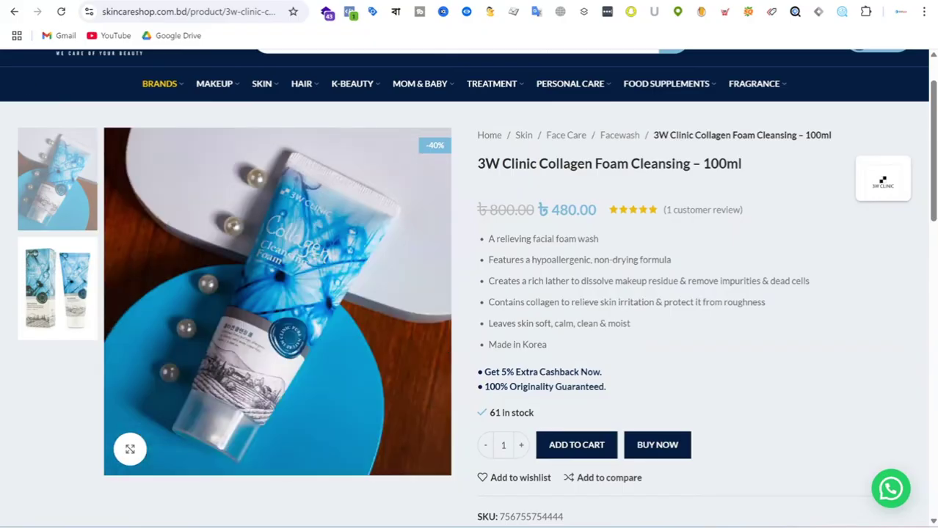
left_click(437, 0)
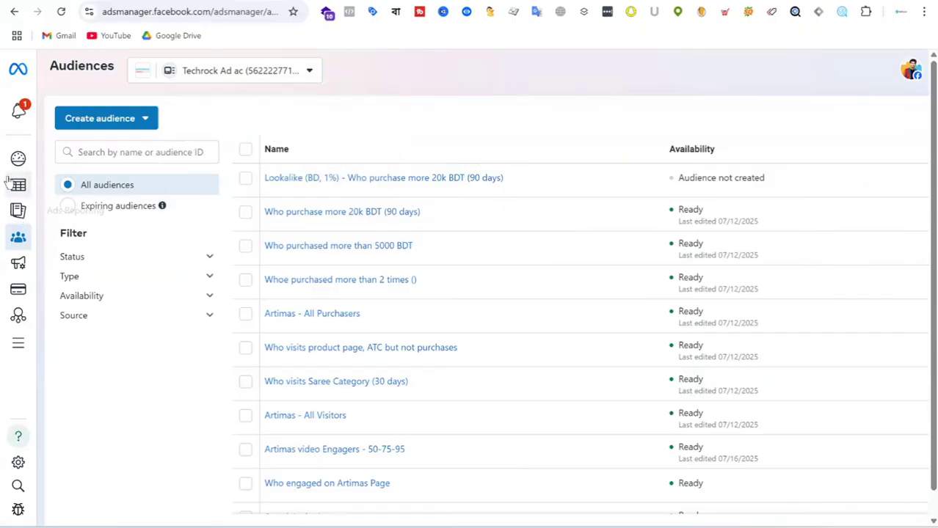
mouse_move(18, 185)
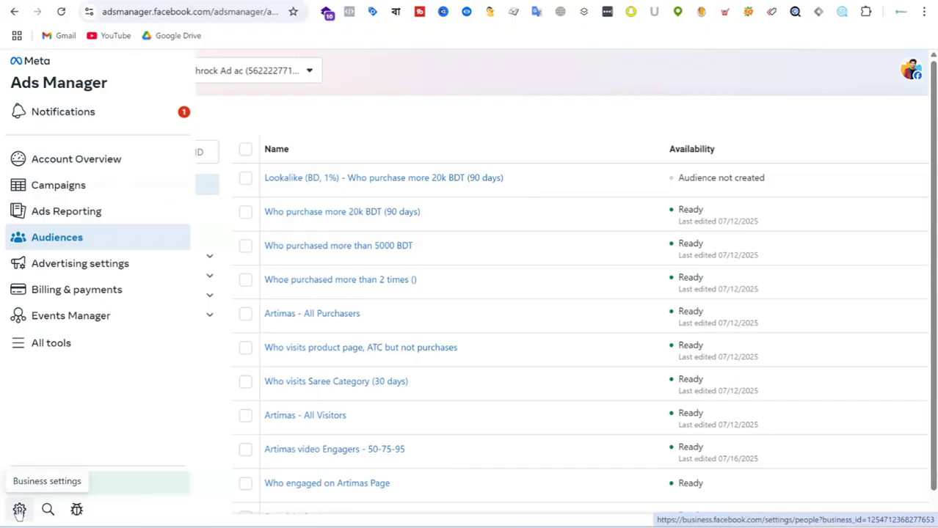
left_click(31, 485)
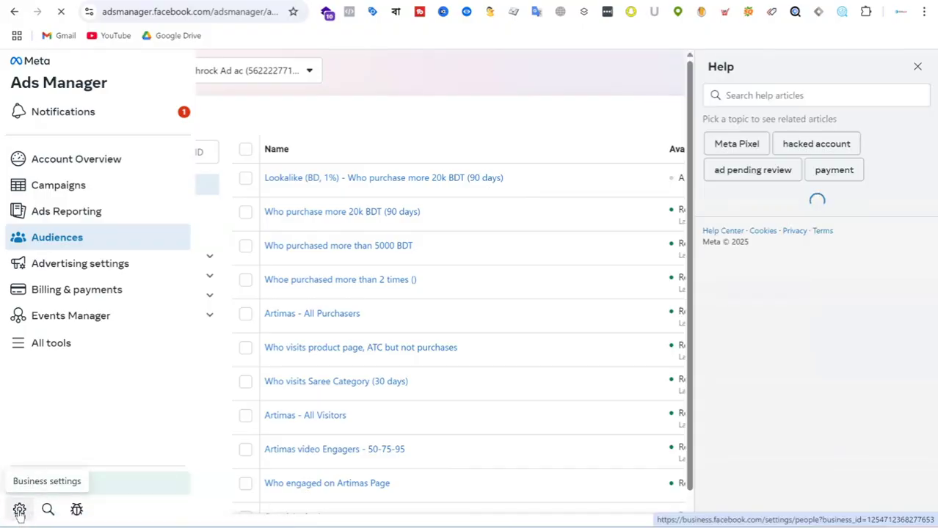
left_click(19, 510)
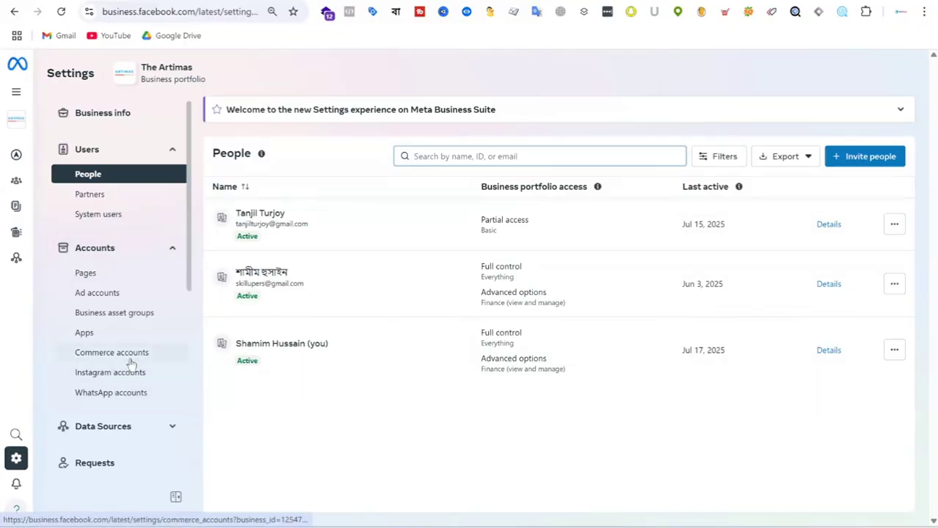
Look through the settings categories of The Artimas portfolio, then open Commerce Manager from the full list of tools.
scroll(155, 319, "down", 5)
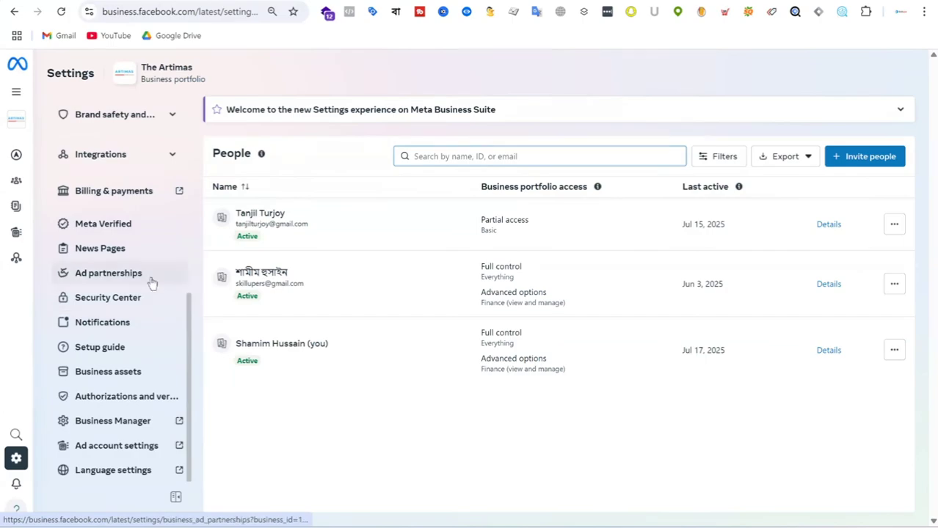
scroll(150, 281, "up", 5)
mouse_move(13, 112)
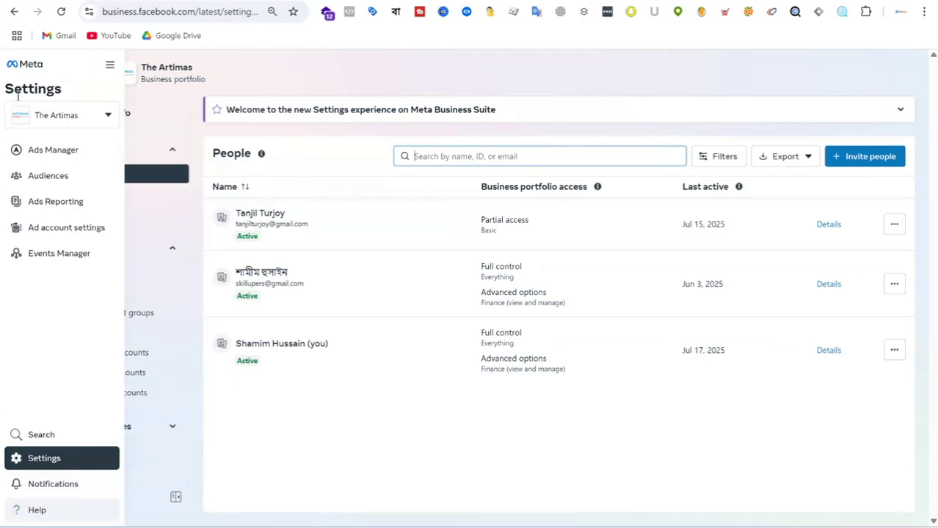
left_click(109, 65)
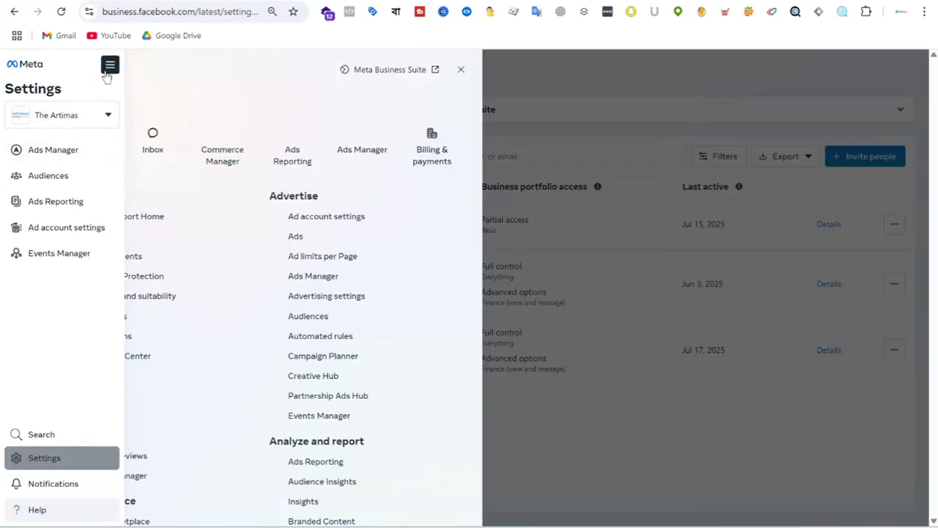
left_click(223, 149)
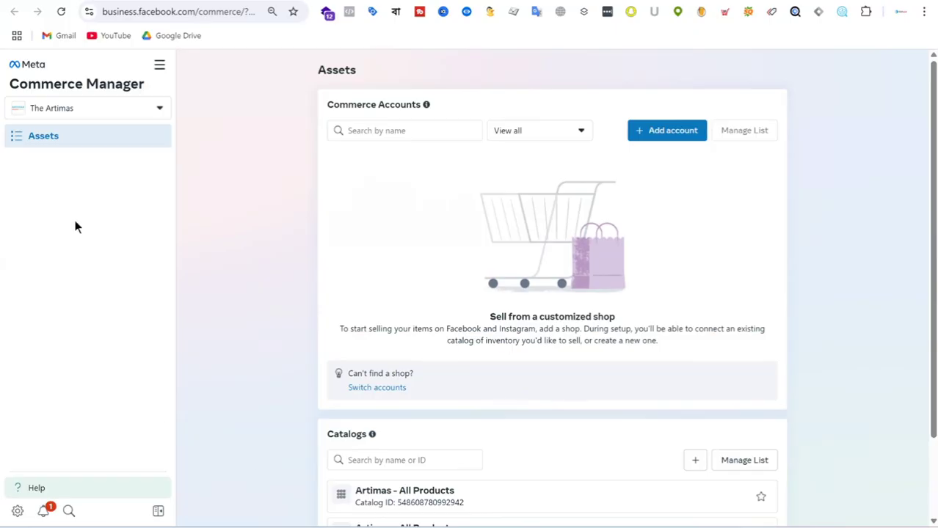
View the commerce accounts and catalogs in the assets, and open the first Artimas - All Products catalog.
scroll(440, 242, "down", 1)
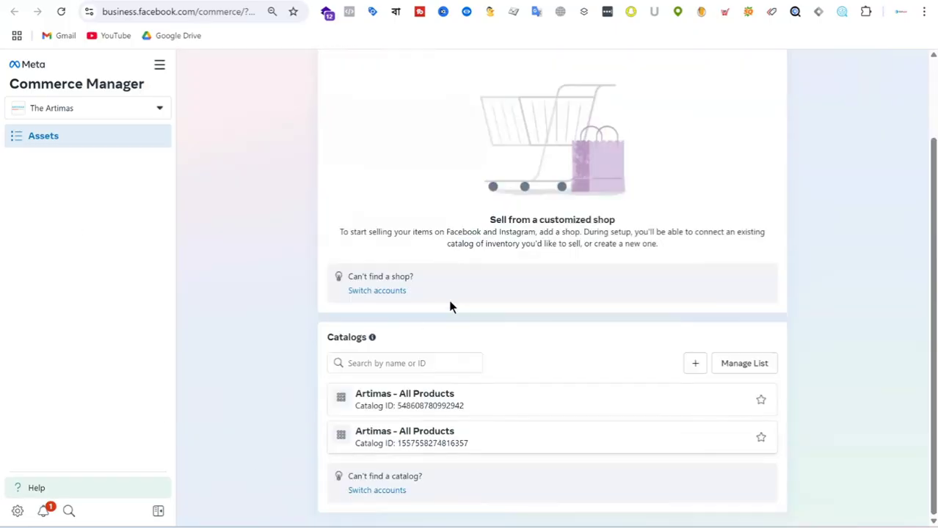
left_click(160, 67)
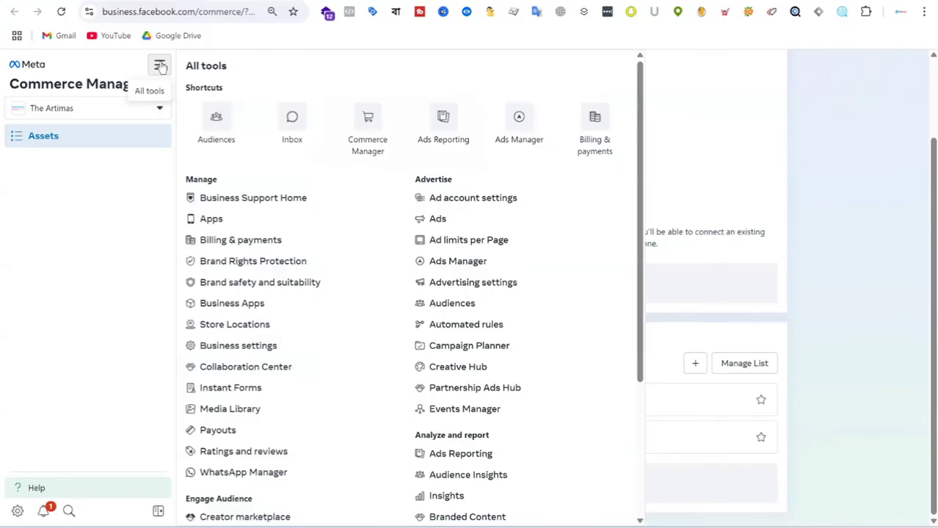
left_click(743, 146)
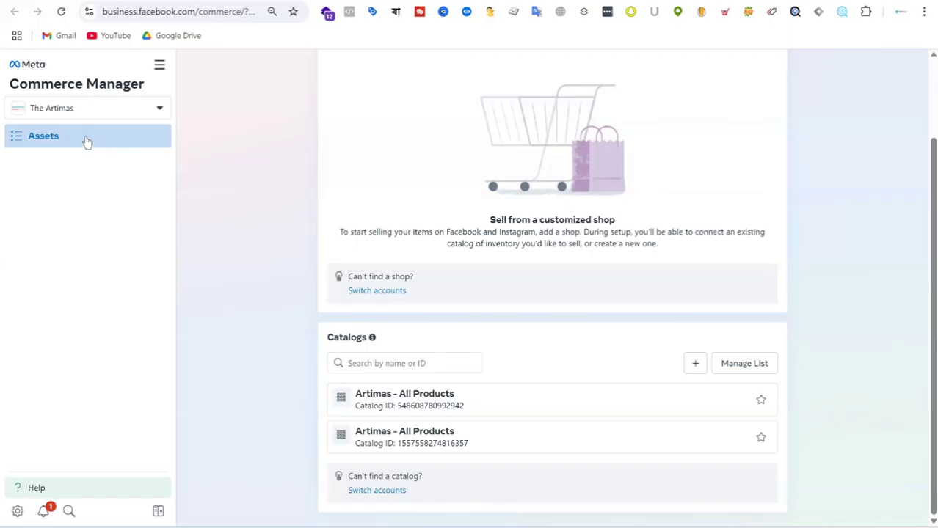
left_click(447, 406)
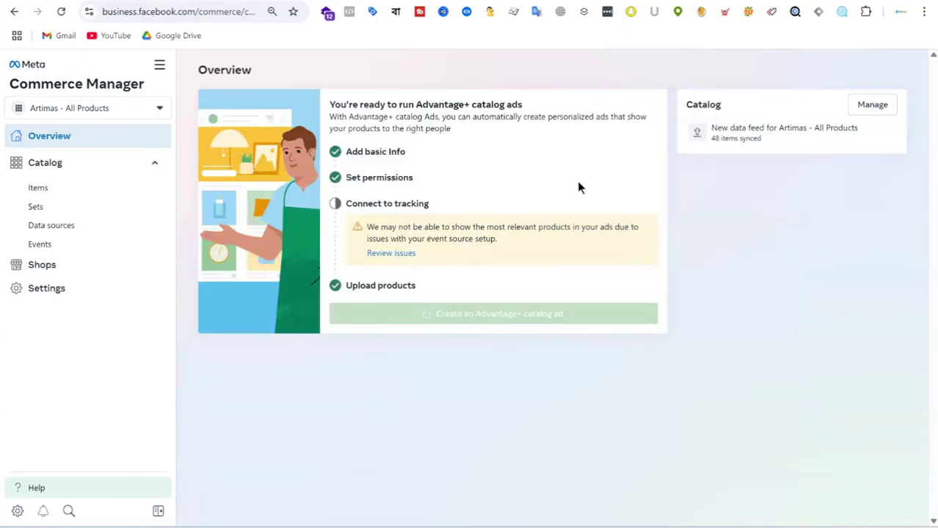
Go to the catalog's shop setup and set the primary market to the United States of America.
left_click(63, 271)
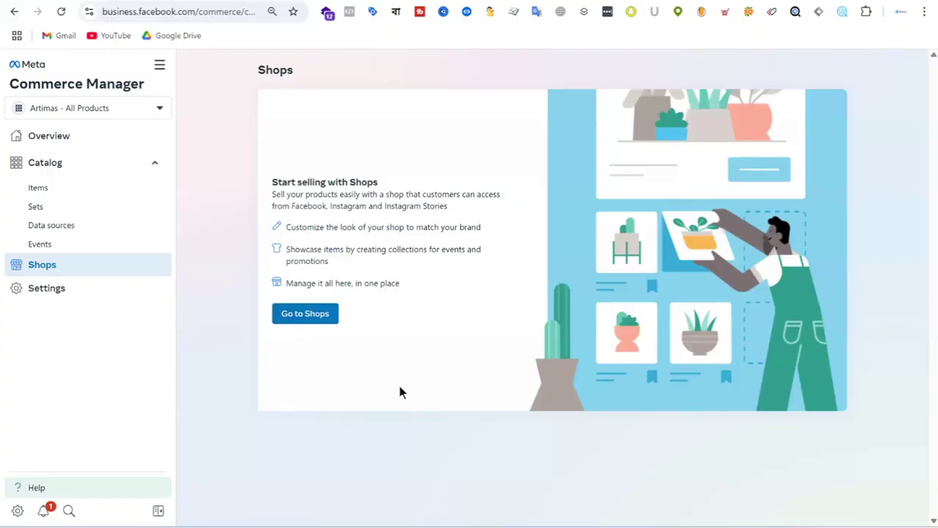
left_click(321, 317)
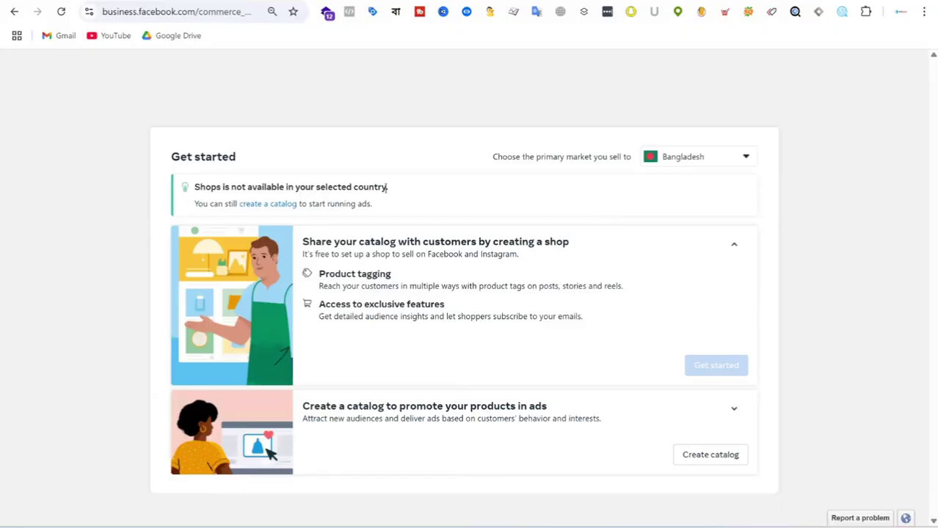
left_click(737, 161)
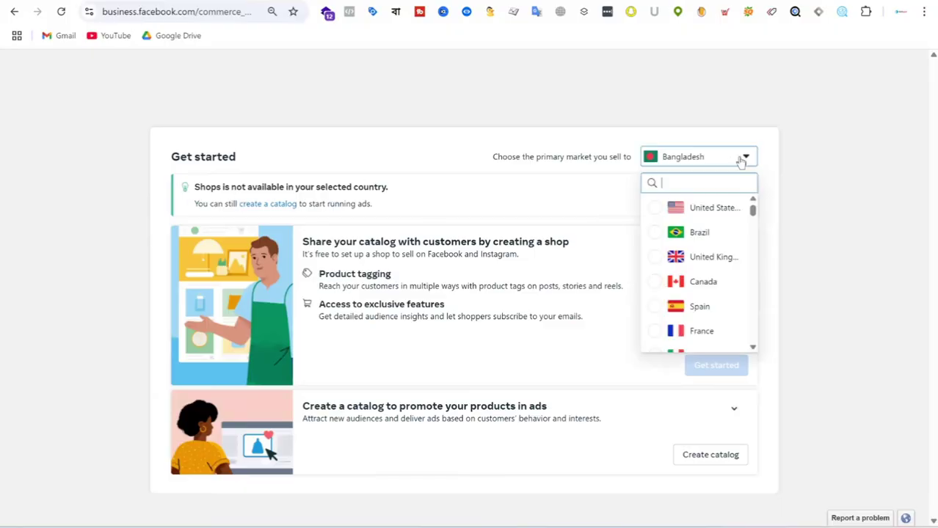
left_click(724, 208)
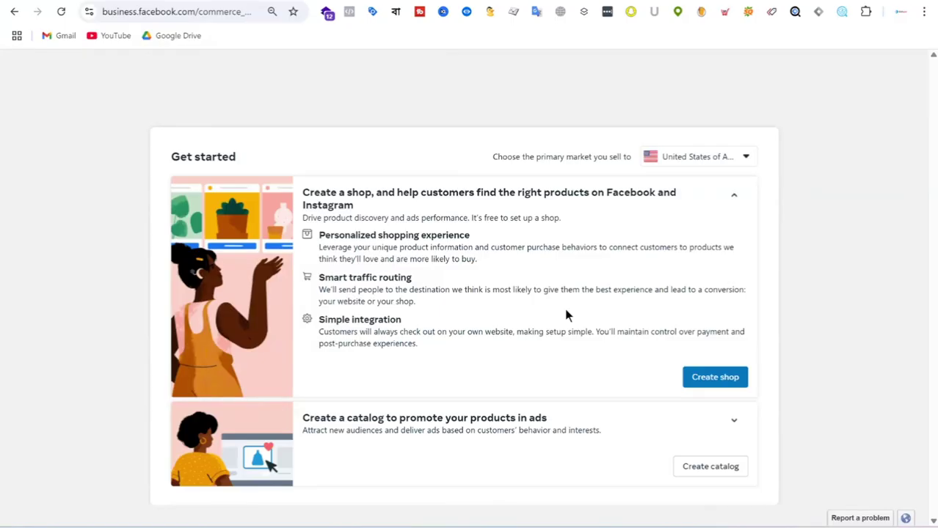
Start creating a shop and answer the commerce platform question with "I don't use these platforms".
left_click(714, 380)
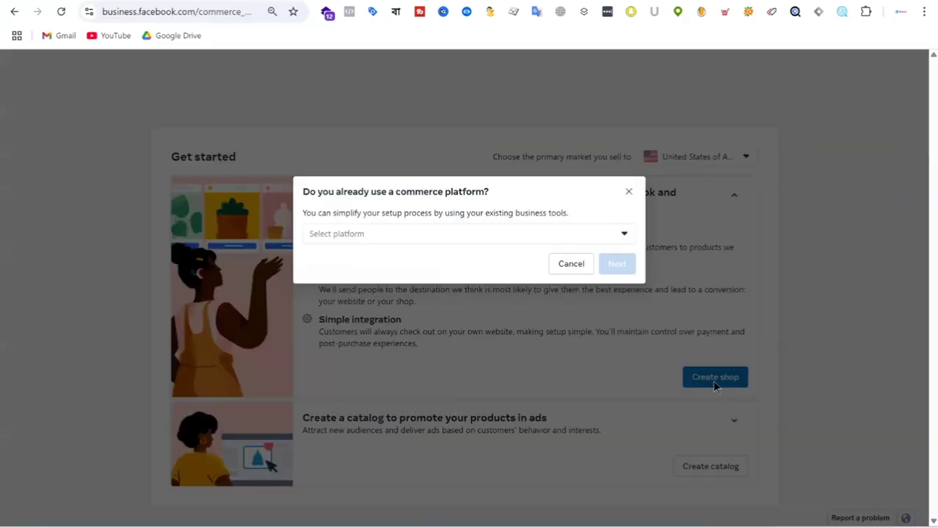
left_click(468, 234)
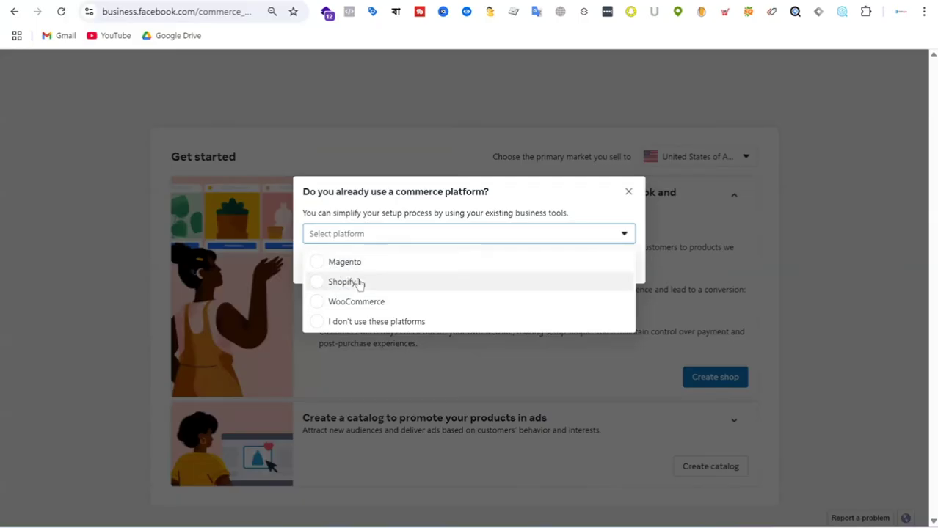
left_click(389, 322)
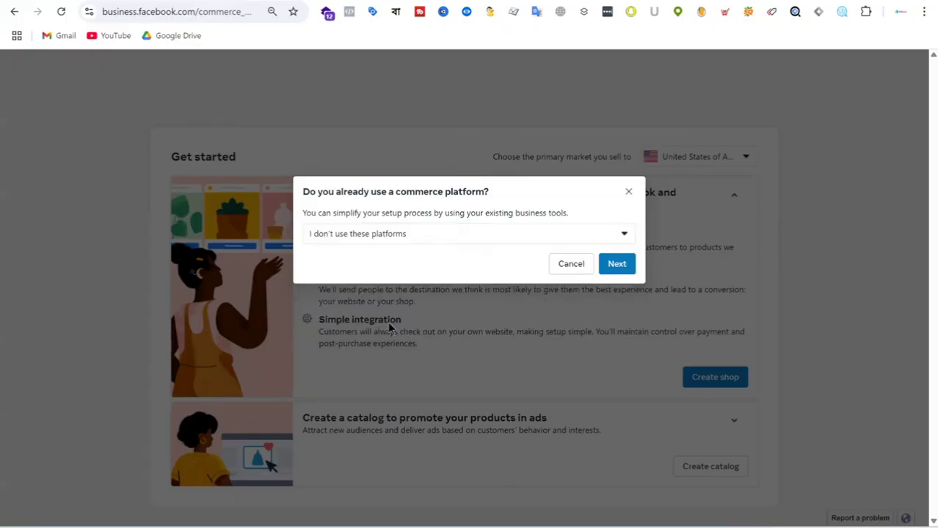
left_click(616, 264)
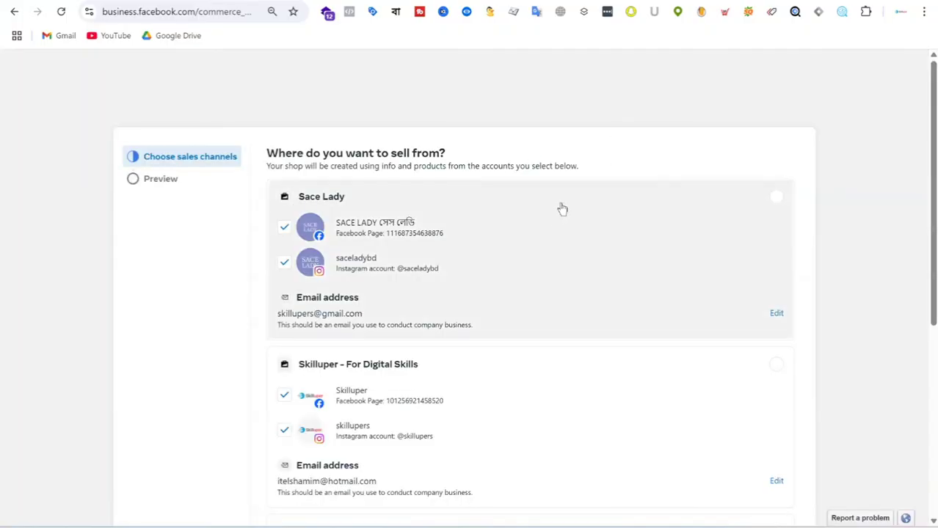
Show all available accounts and choose The Artimas, with its Facebook Page and Instagram account, as the sales channel.
scroll(562, 210, "down", 5)
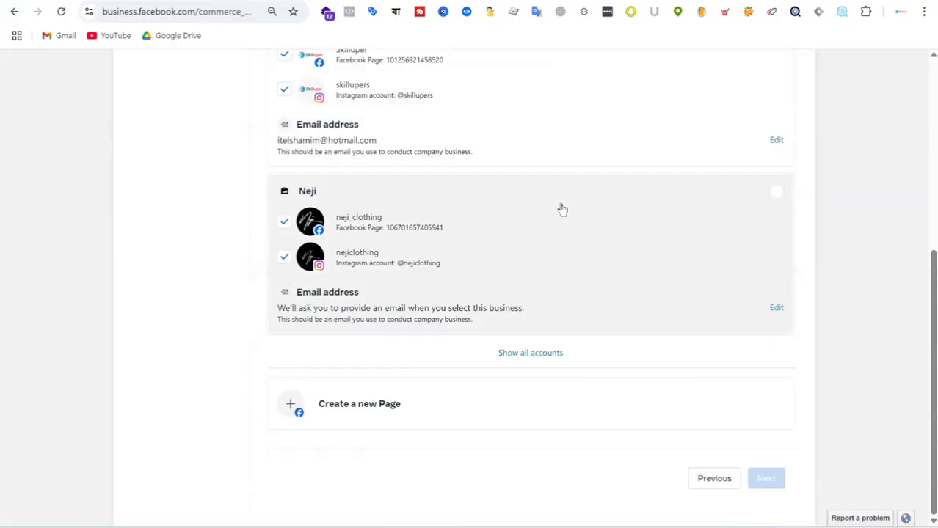
left_click(550, 355)
scroll(622, 236, "up", 5)
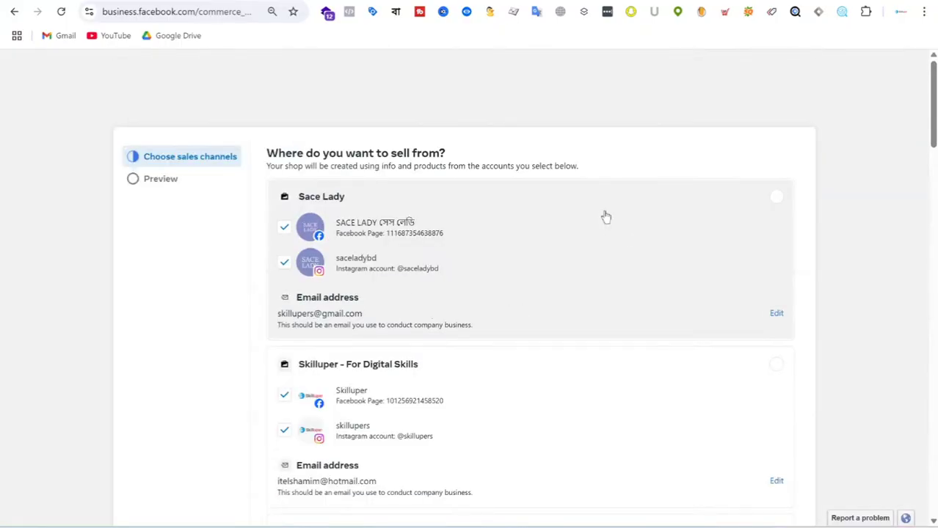
scroll(603, 215, "down", 7)
scroll(580, 262, "down", 10)
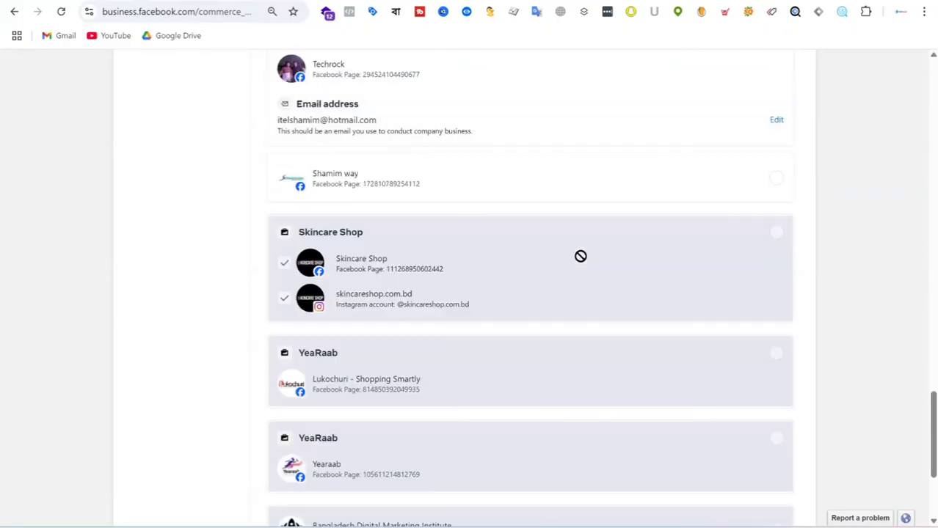
scroll(645, 208, "up", 5)
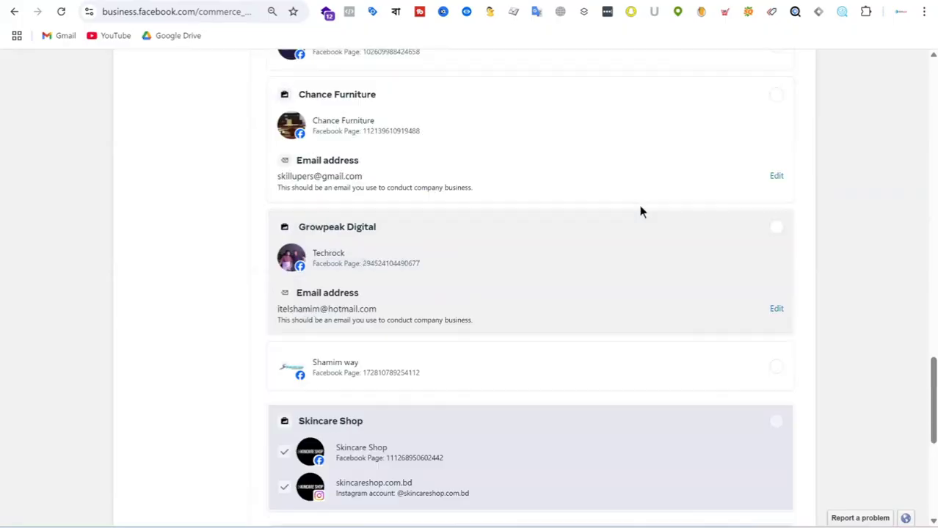
scroll(647, 173, "up", 2)
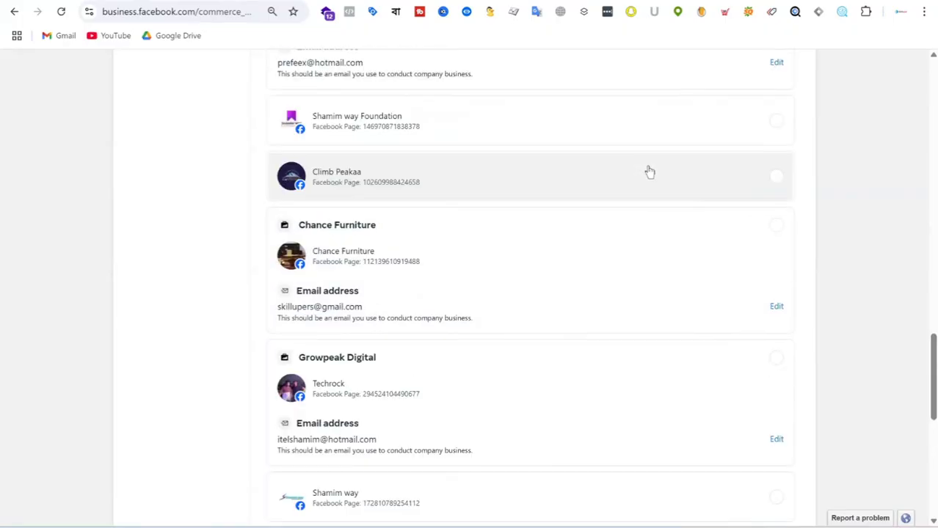
scroll(649, 173, "up", 3)
scroll(650, 172, "up", 3)
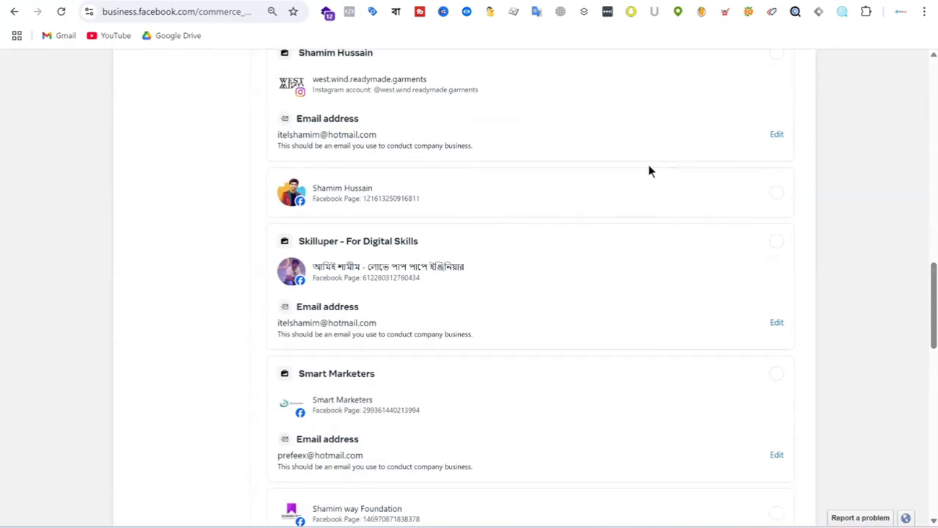
scroll(649, 172, "up", 5)
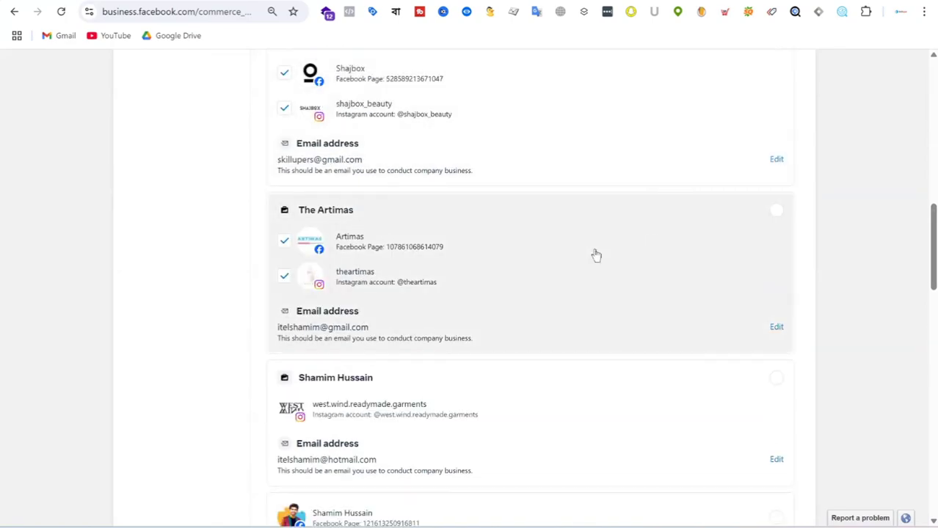
left_click(777, 212)
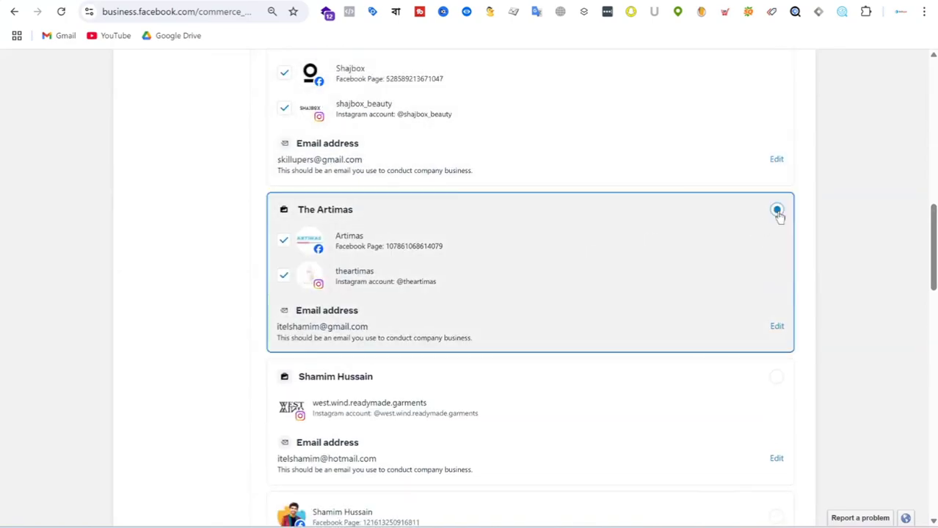
Review the remaining sales channel accounts and continue to the catalog selection stage.
scroll(662, 138, "up", 10)
scroll(662, 138, "down", 8)
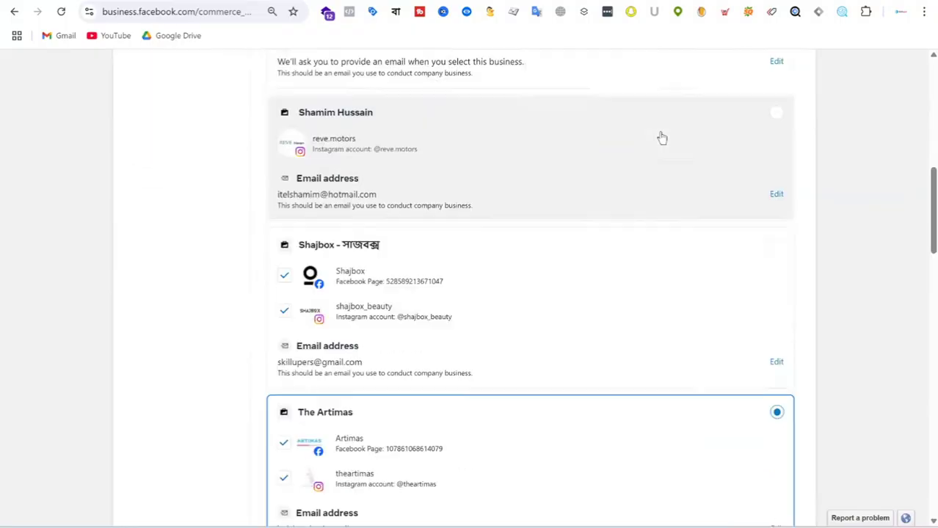
scroll(662, 138, "down", 2)
scroll(598, 233, "down", 4)
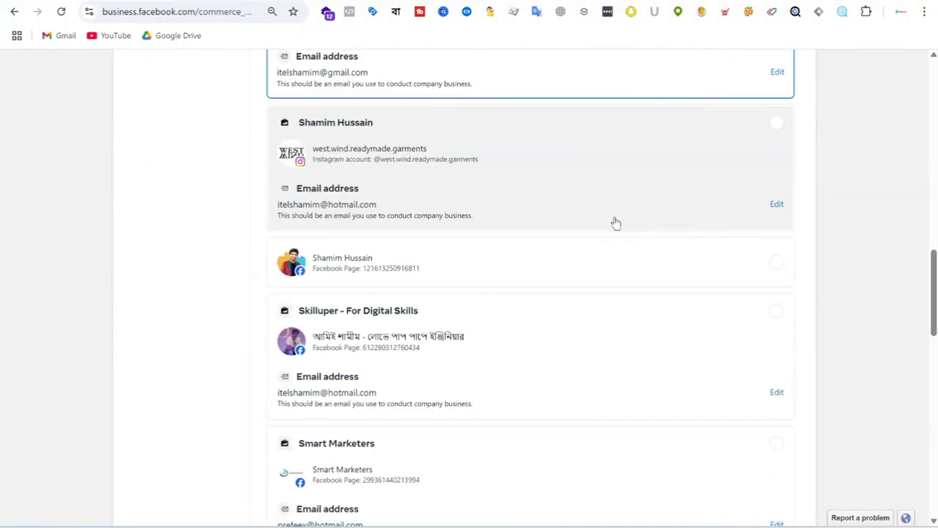
scroll(620, 212, "down", 3)
scroll(634, 209, "up", 6)
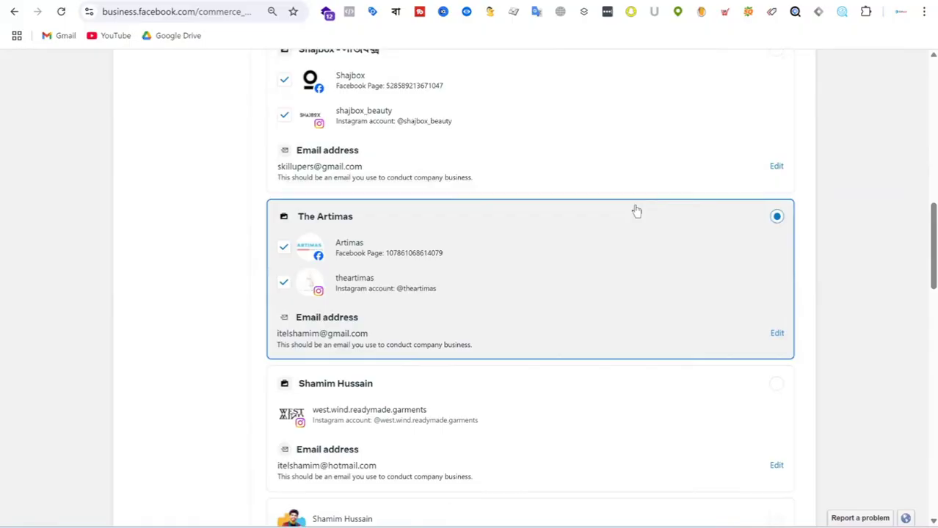
scroll(633, 209, "up", 3)
scroll(608, 213, "down", 5)
scroll(663, 221, "down", 7)
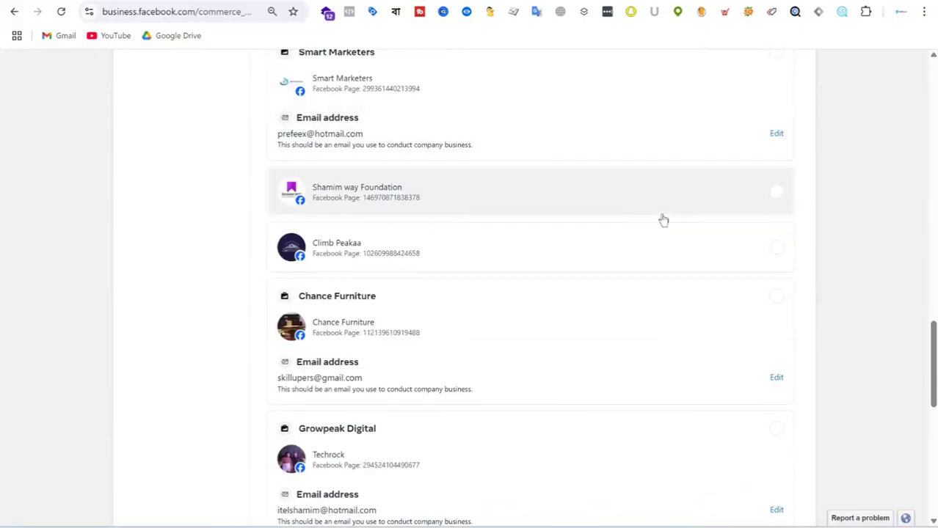
scroll(663, 220, "down", 15)
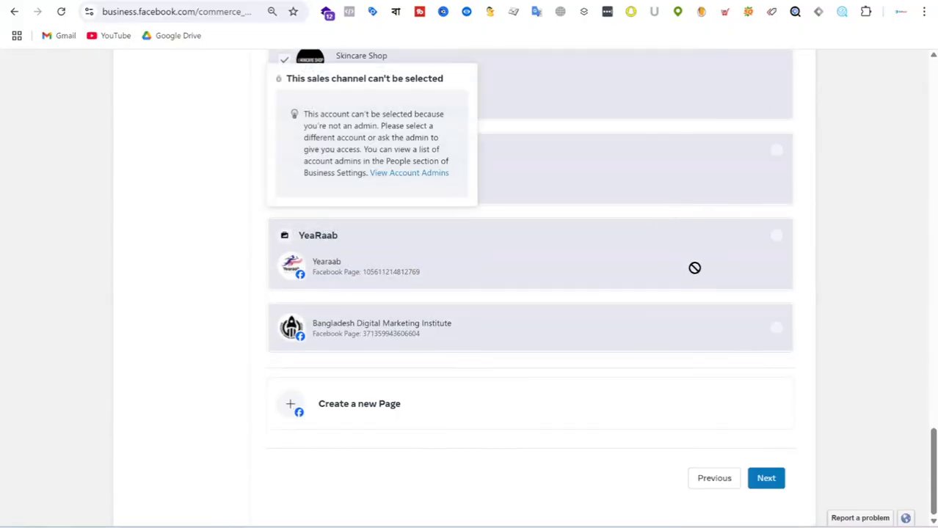
left_click(772, 483)
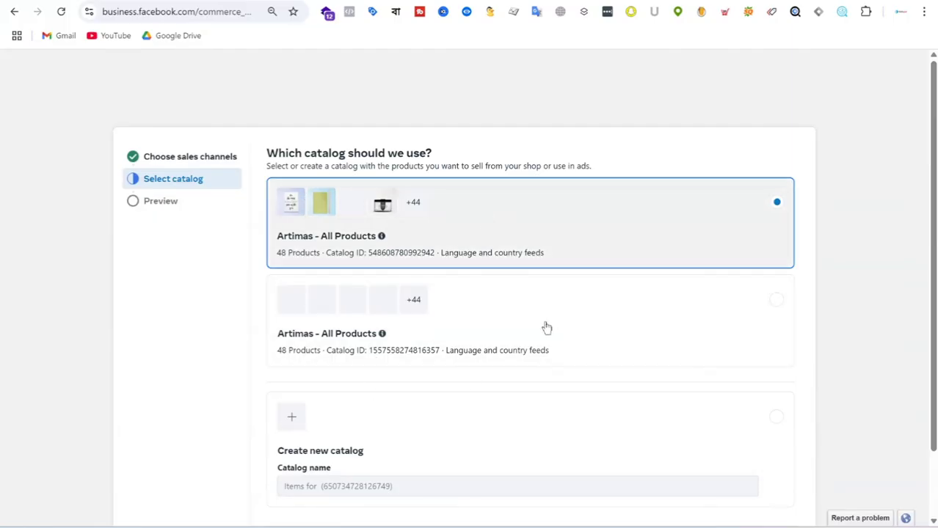
Choose to create a new catalog for the shop and name it "Artimas - All Products".
scroll(546, 327, "down", 1)
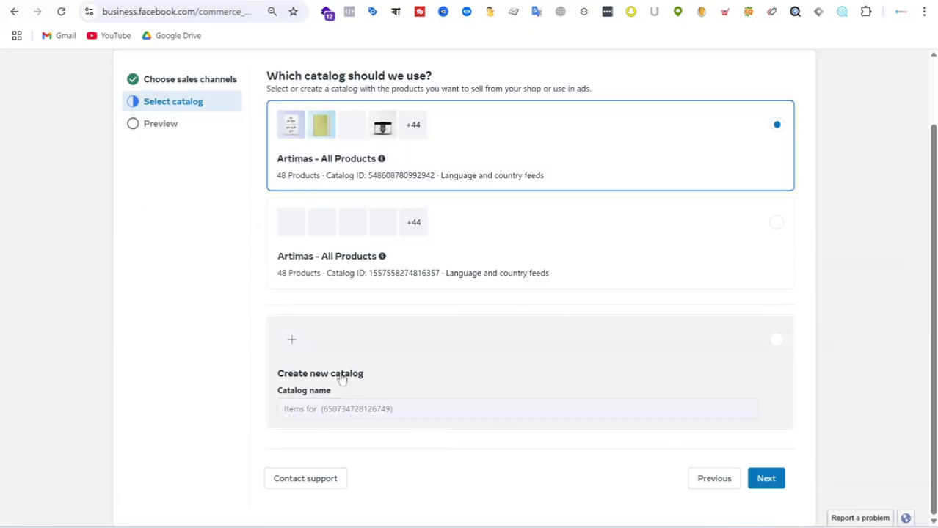
left_click(342, 379)
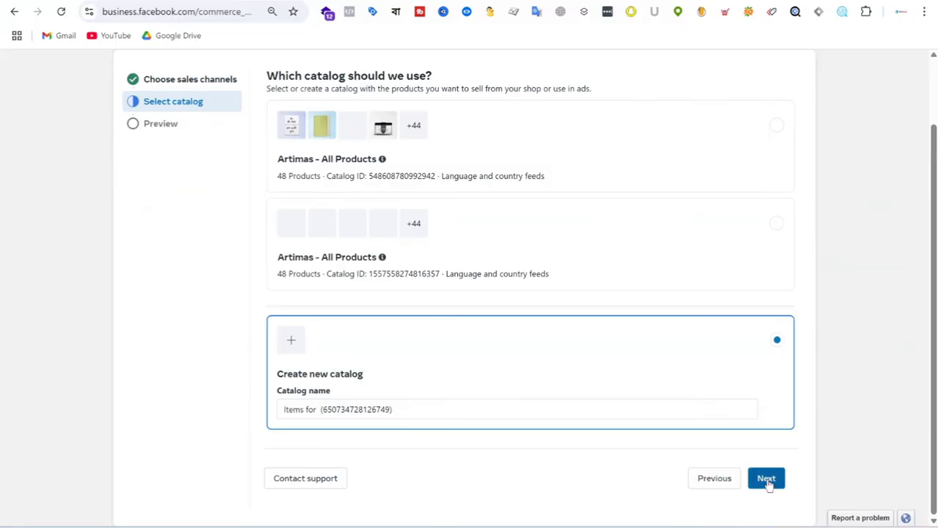
left_click(423, 410)
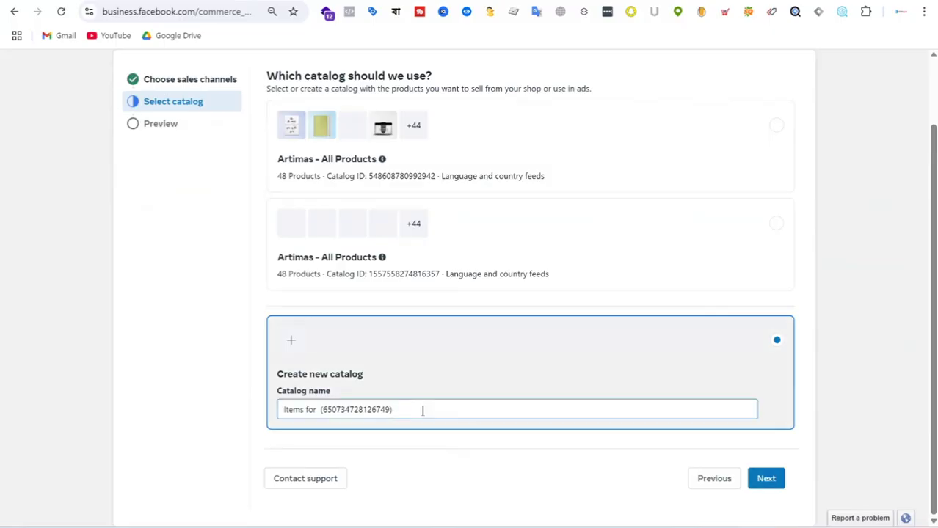
key("ctrl+a")
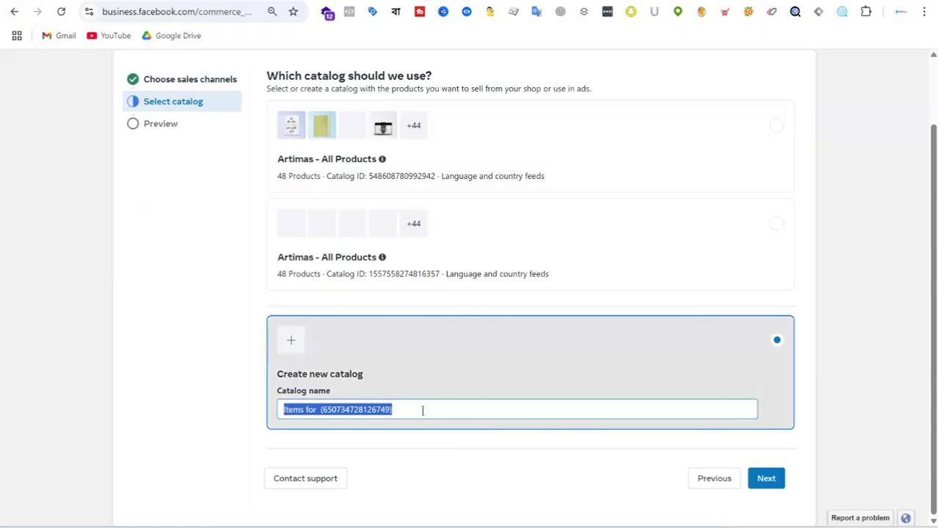
type("Artima")
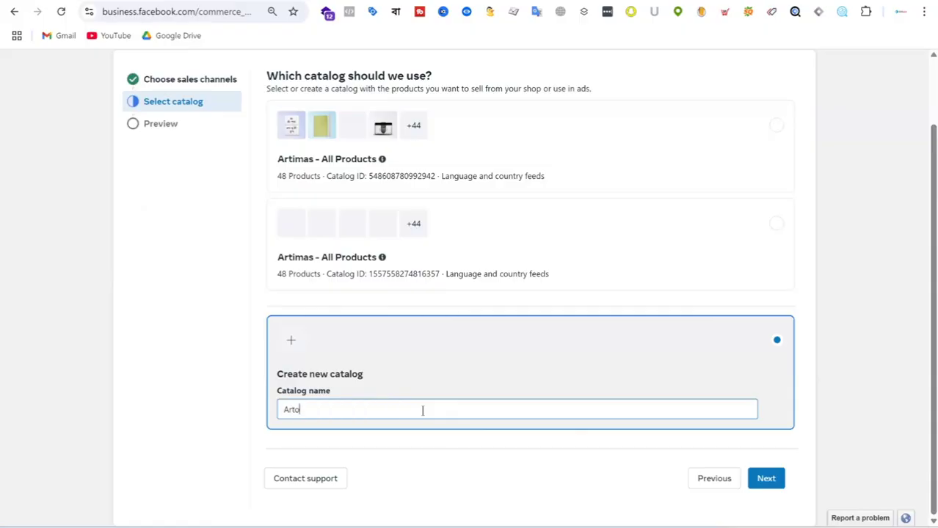
key("BackSpace")
key("BackSpace")
key("BackSpace")
type("imas - All Products")
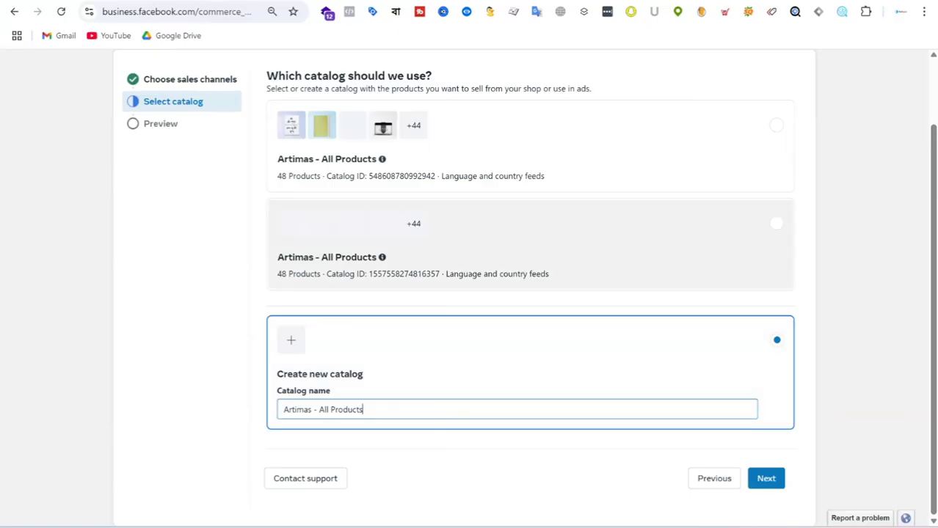
Append "(Batch-19)" to the new catalog's name and continue to the shop details.
key("ctrl+Tab")
mouse_move(325, 132)
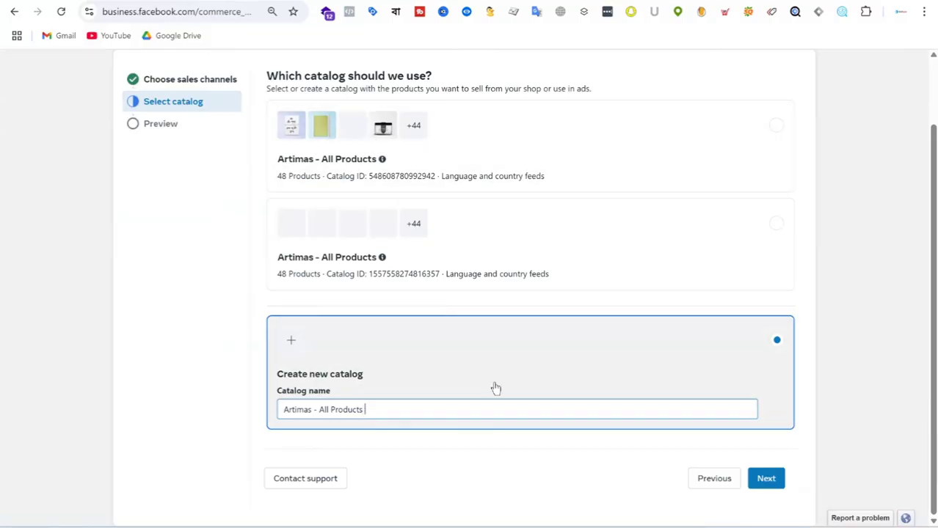
type("(Batch)")
key("Left")
type("-19")
left_click(750, 483)
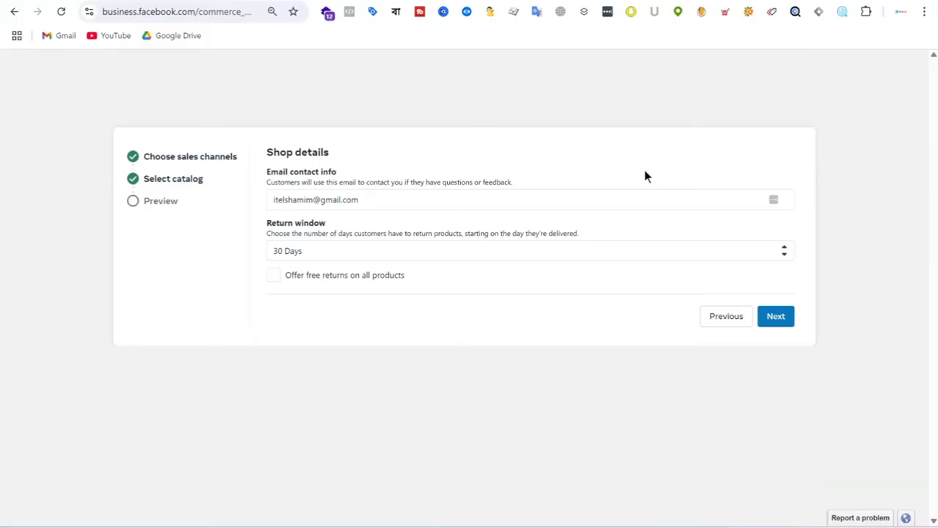
Try to offer free returns on all products in the shop details, and continue to review the setup preview.
left_click(277, 281)
left_click(781, 317)
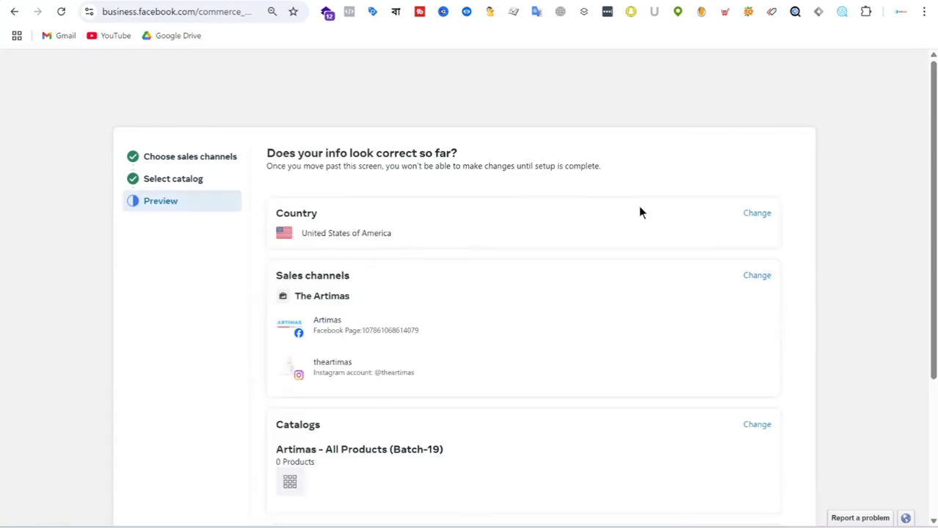
scroll(639, 208, "down", 3)
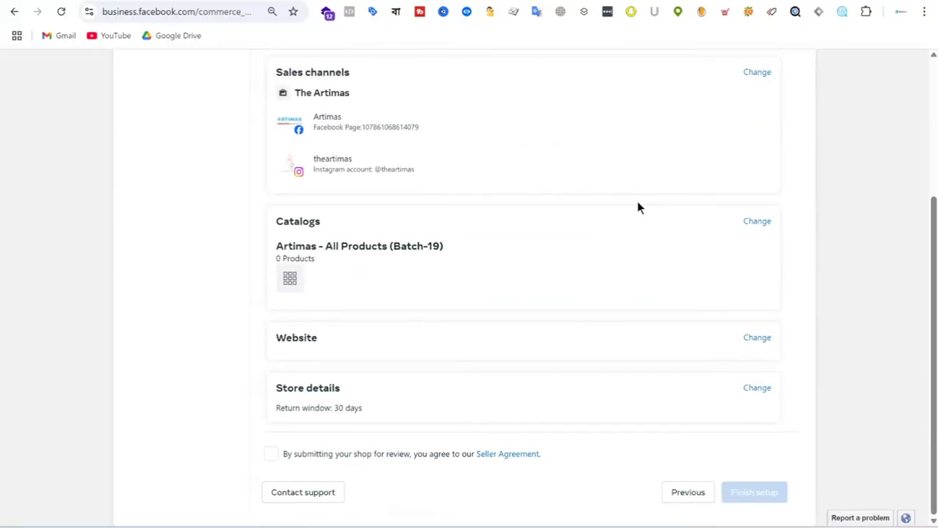
scroll(637, 207, "up", 3)
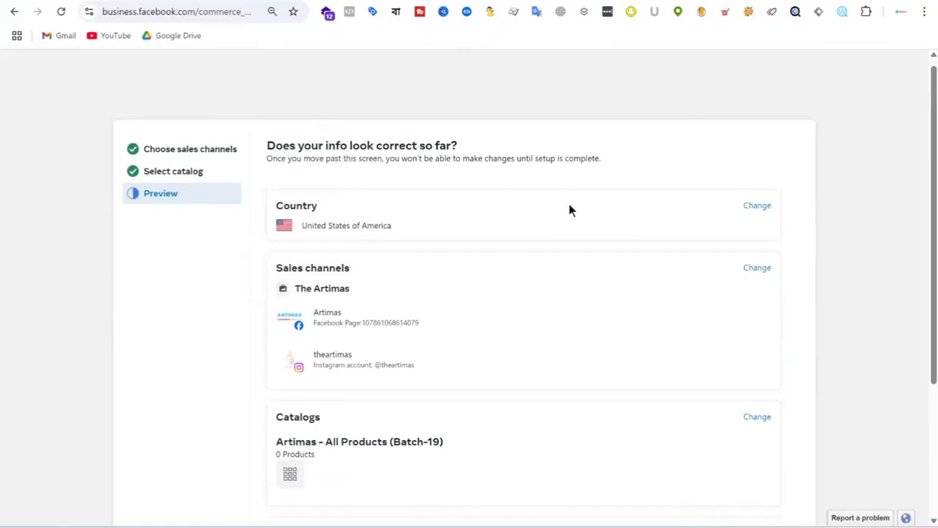
scroll(569, 210, "down", 3)
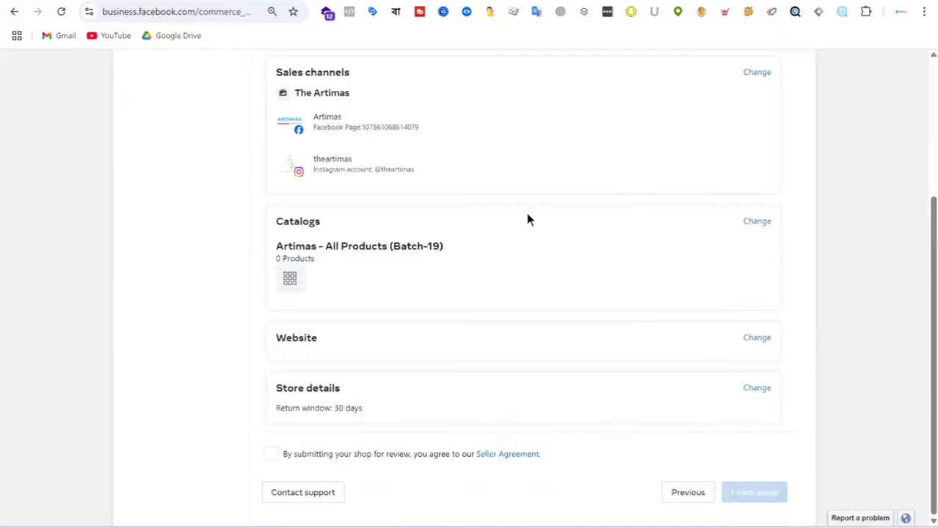
left_click(755, 339)
left_click(398, 199)
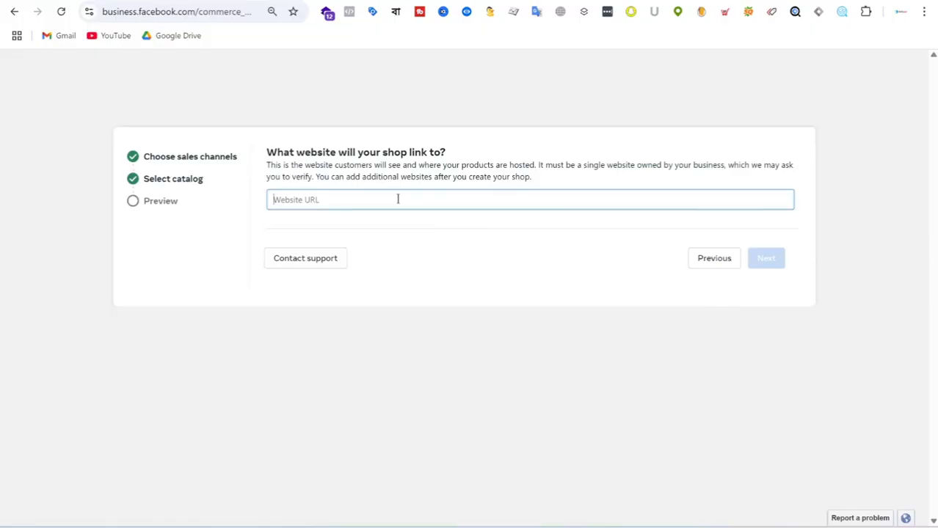
left_click(175, 2)
left_click(179, 13)
key("ctrl+c")
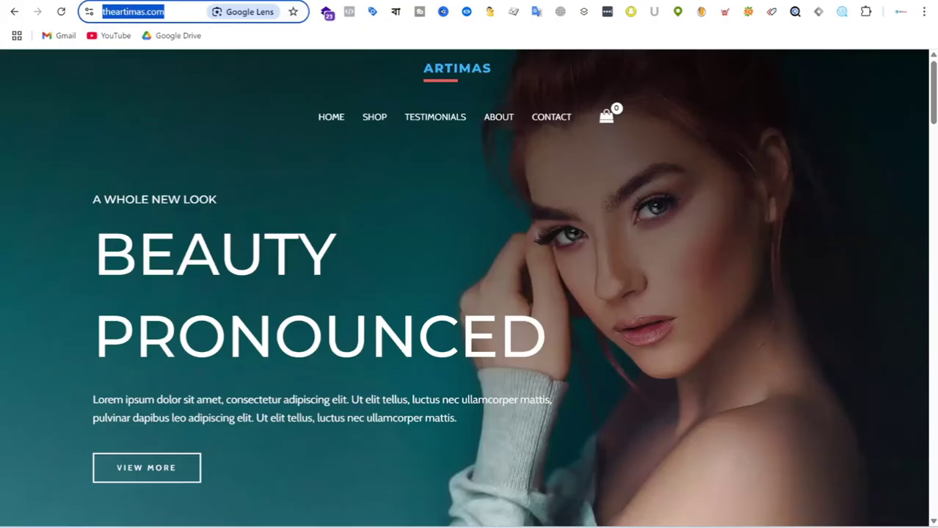
left_click(95, 2)
key("ctrl+v")
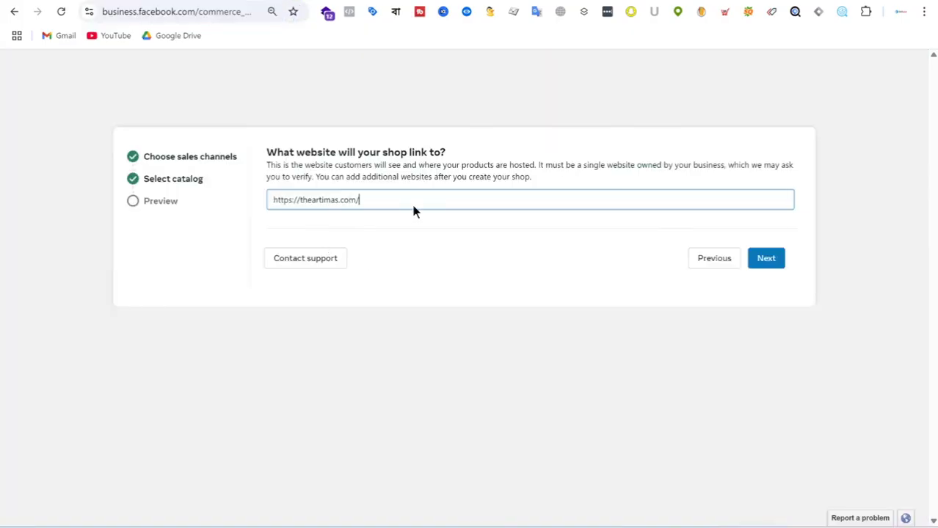
left_click(766, 259)
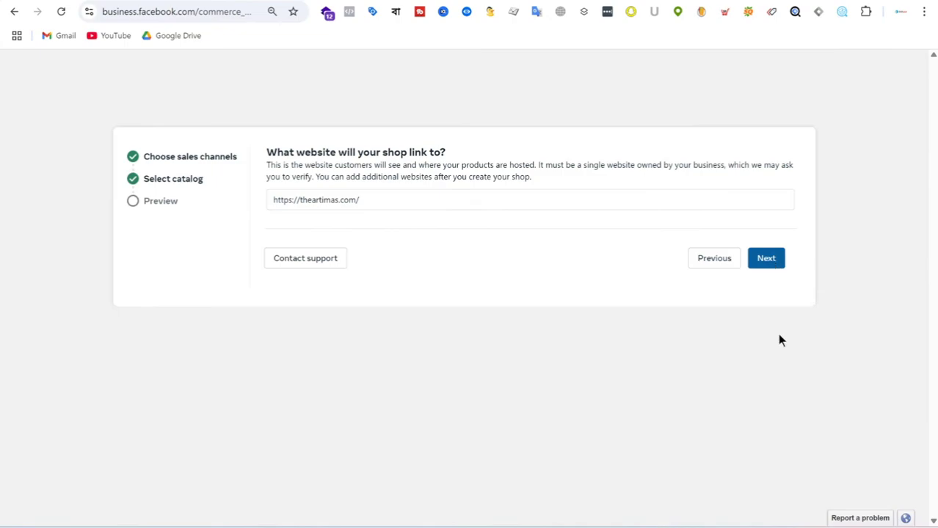
left_click(771, 263)
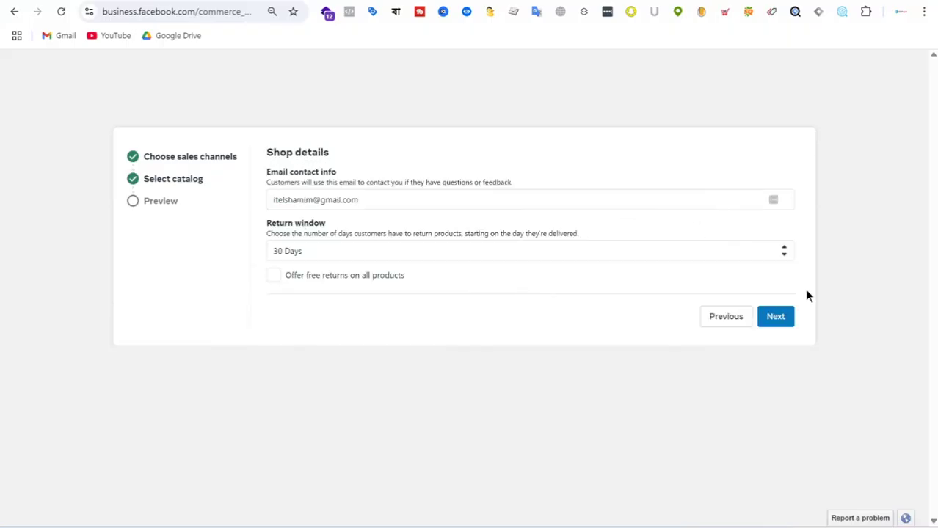
Accept the shop details with the 30-day return window and agree to the Seller Agreement on the preview.
left_click(782, 323)
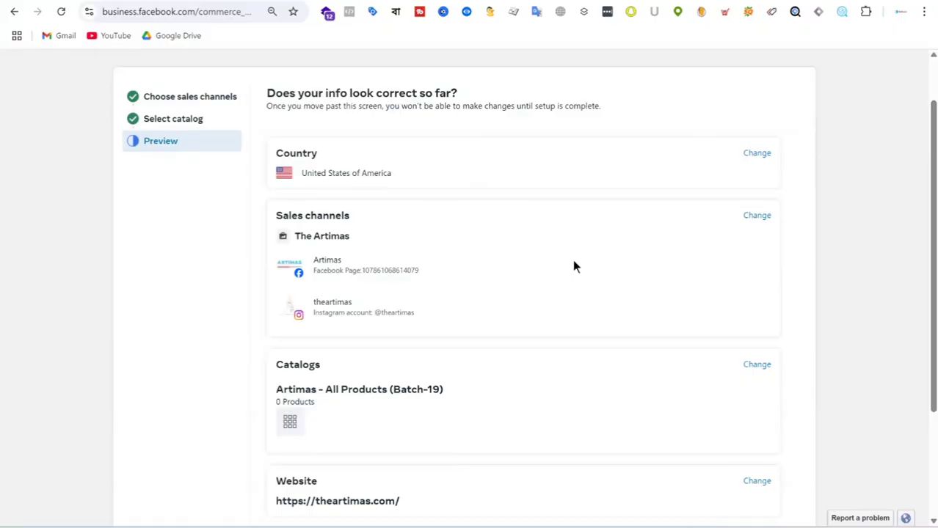
scroll(574, 266, "down", 2)
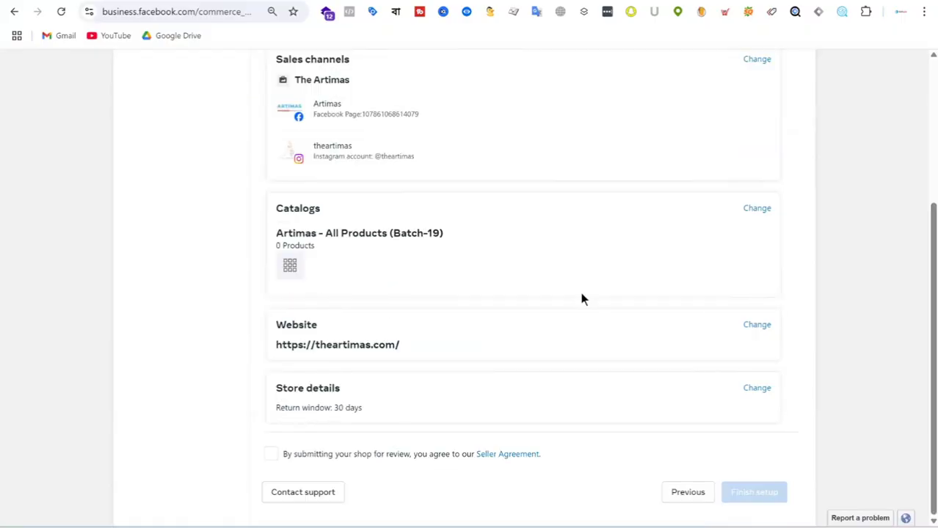
left_click(273, 460)
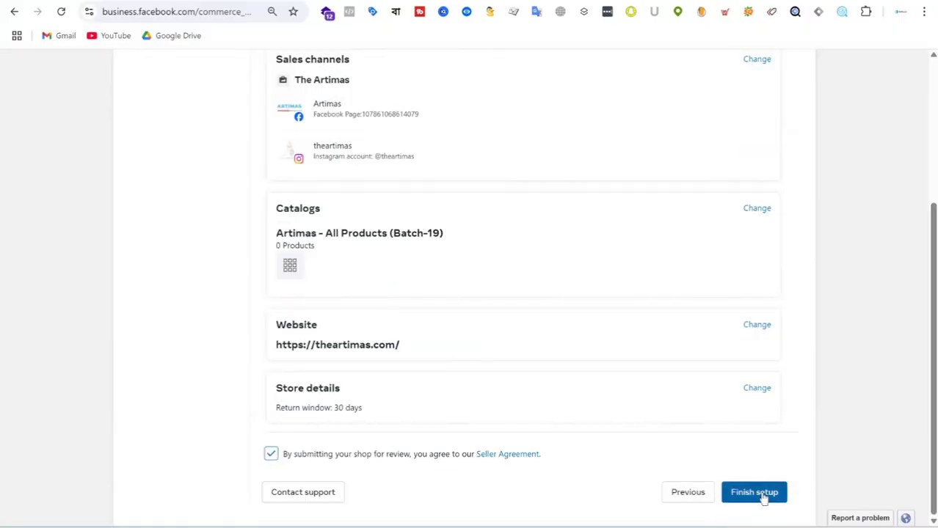
scroll(672, 253, "up", 3)
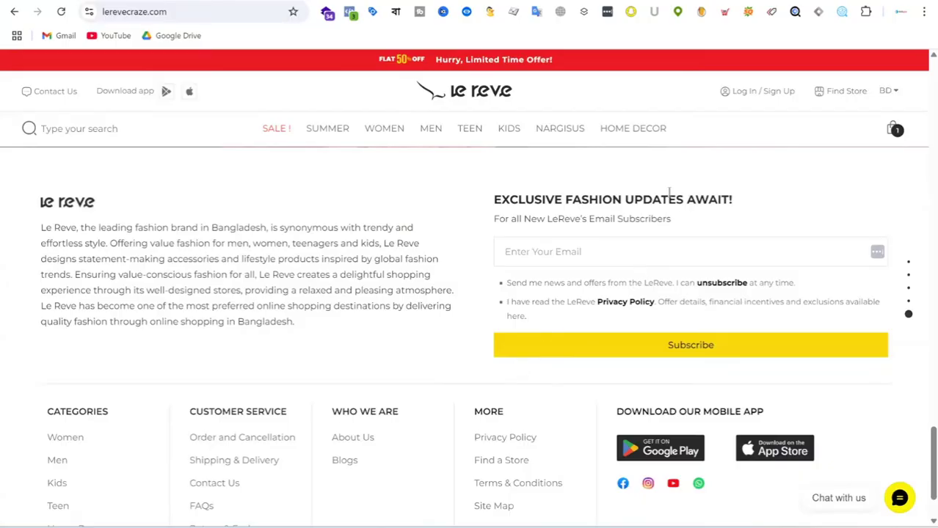
On the Le Reve website, open the women's Tunic category and browse its products.
scroll(671, 197, "down", 1)
scroll(682, 205, "up", 5)
scroll(567, 193, "down", 3)
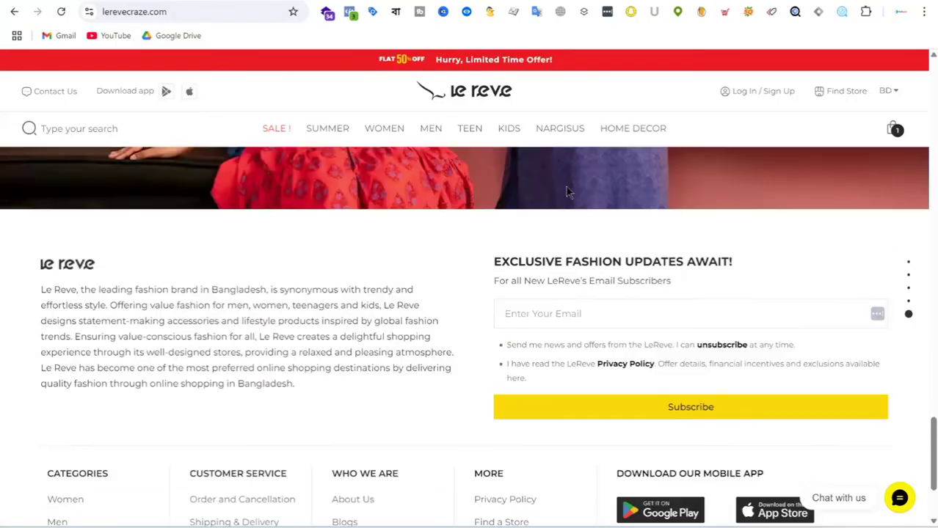
mouse_move(384, 129)
left_click(428, 190)
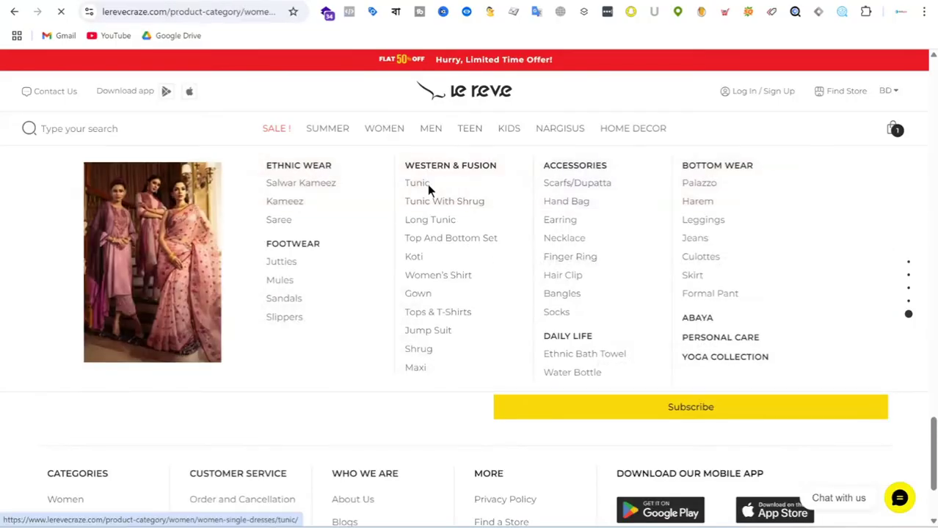
scroll(438, 220, "down", 4)
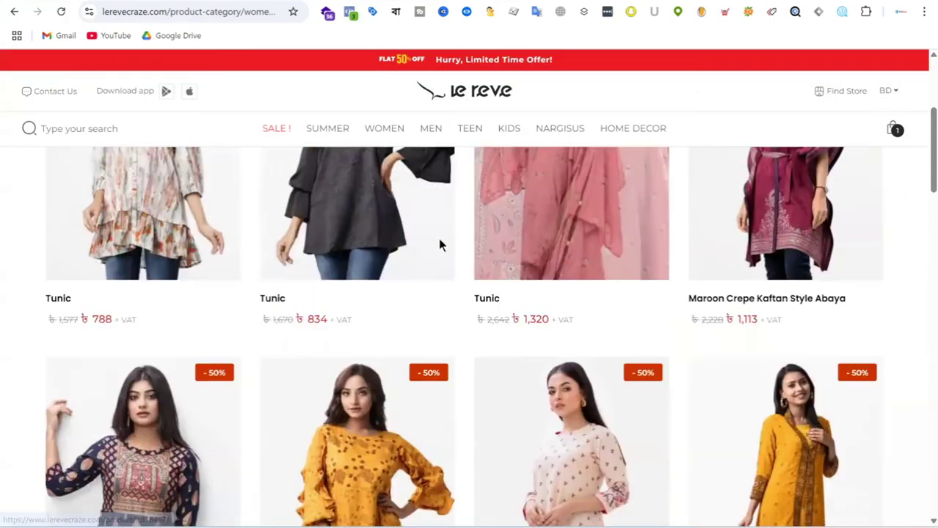
Open the dark grey Tunic's product page and examine its price, SKU and available sizes.
left_click(273, 301)
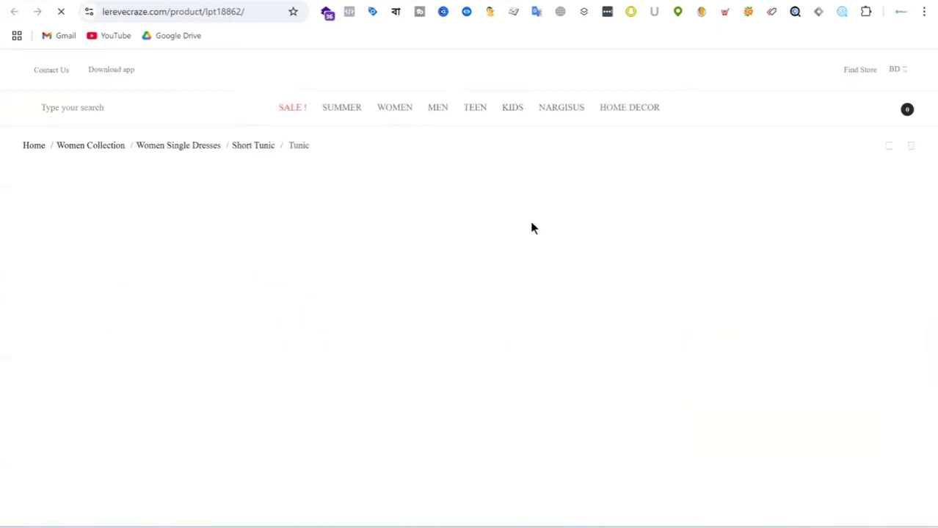
scroll(711, 218, "down", 2)
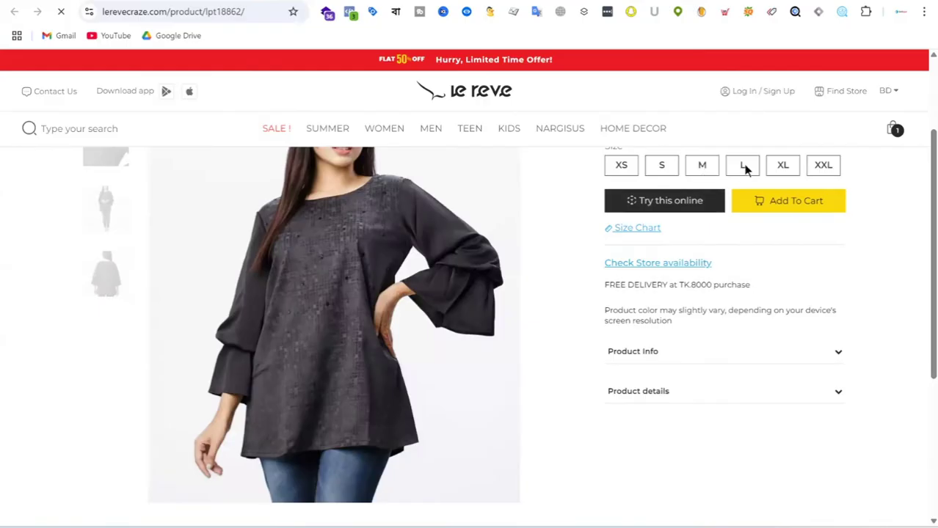
scroll(820, 240, "up", 1)
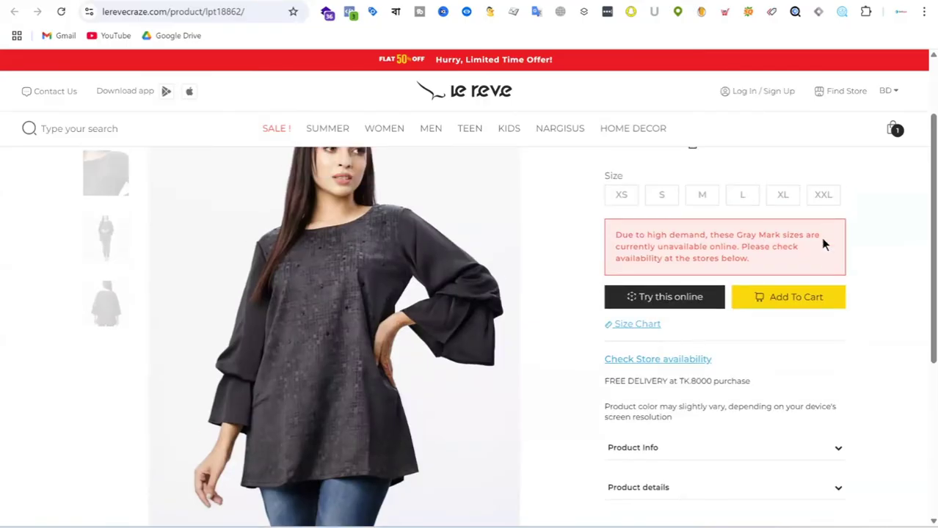
scroll(820, 242, "up", 2)
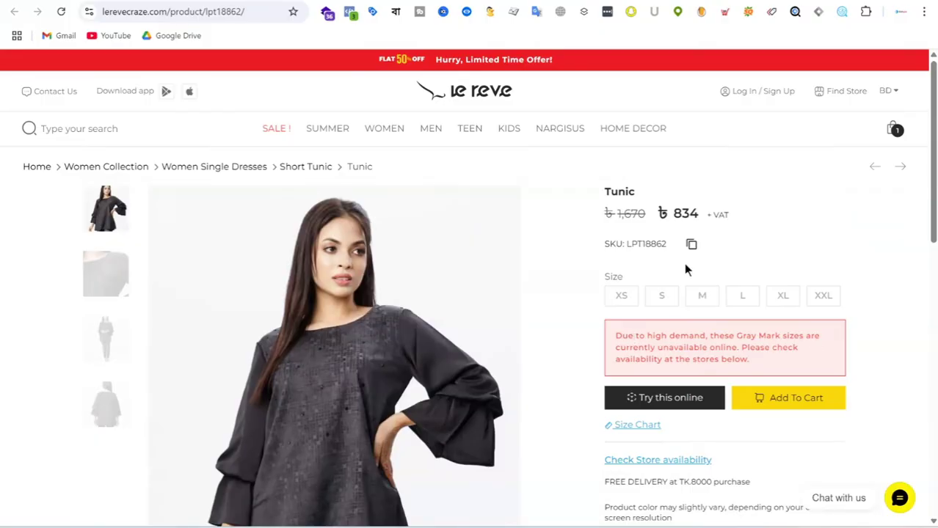
Open the floral Tunic from the Summer collection and add it to the cart in size 8-9.
left_click(339, 130)
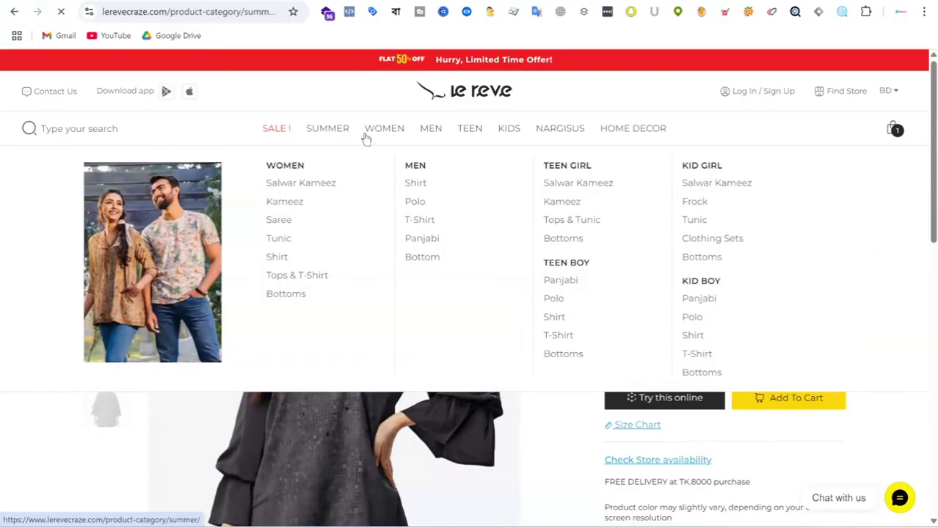
mouse_move(391, 123)
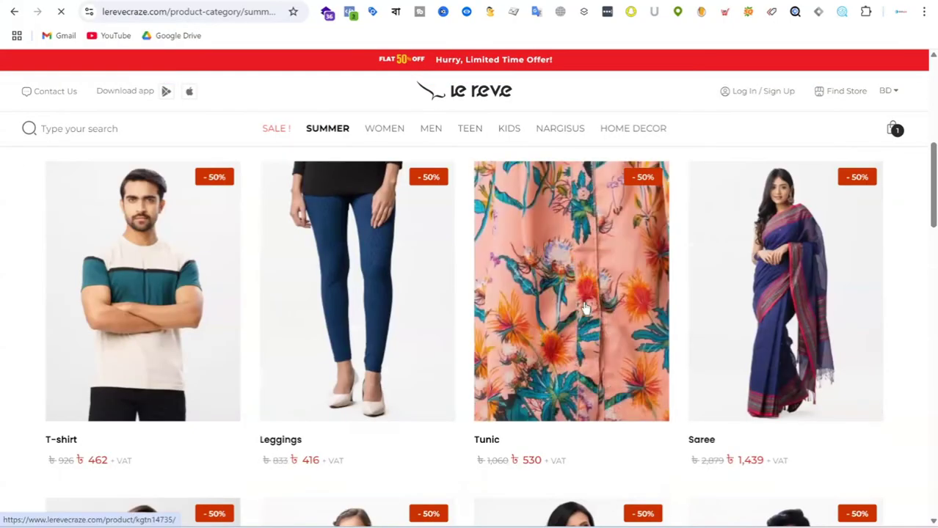
left_click(585, 308)
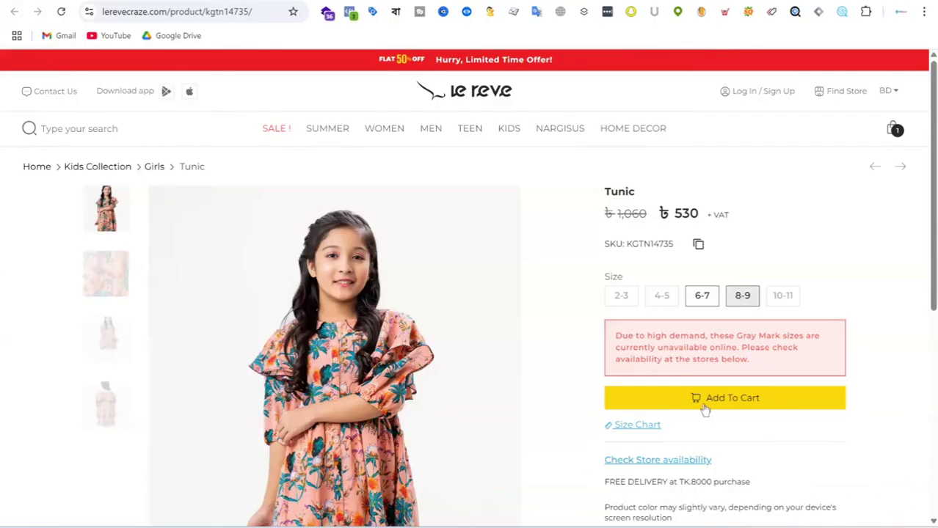
left_click(712, 402)
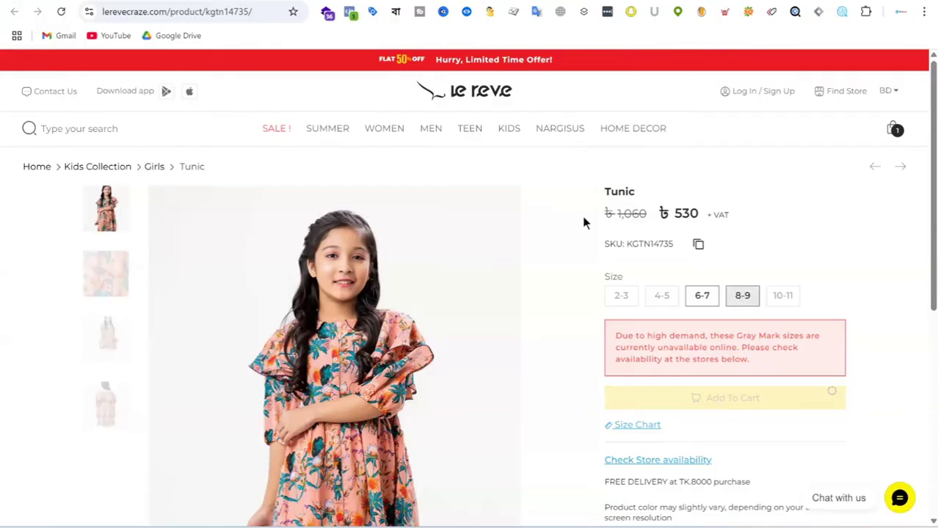
Open the Le Reve shopping cart and proceed to checkout as far as the mobile number login field.
left_click(894, 130)
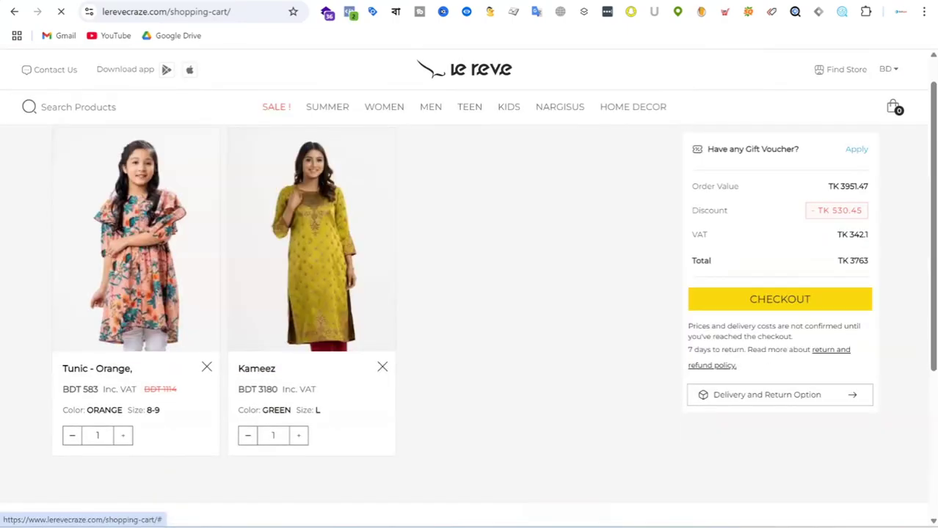
left_click(808, 301)
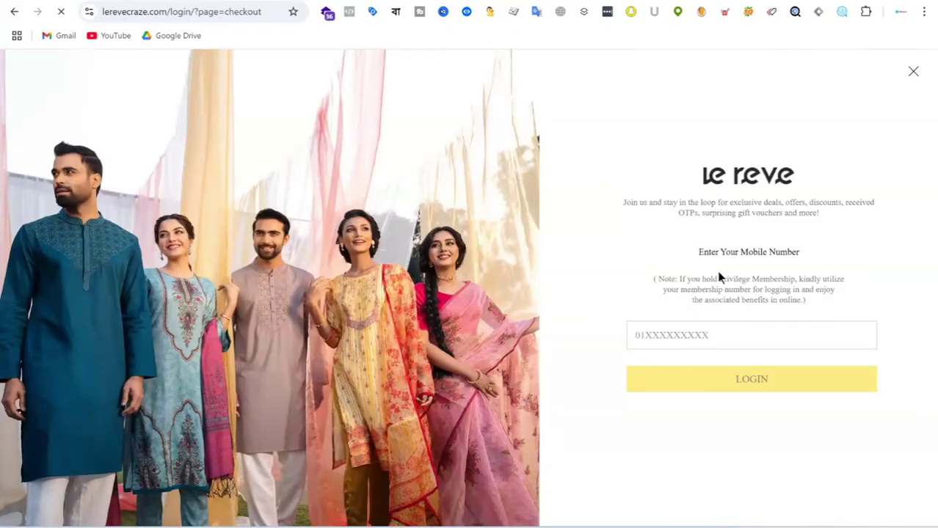
left_click(745, 335)
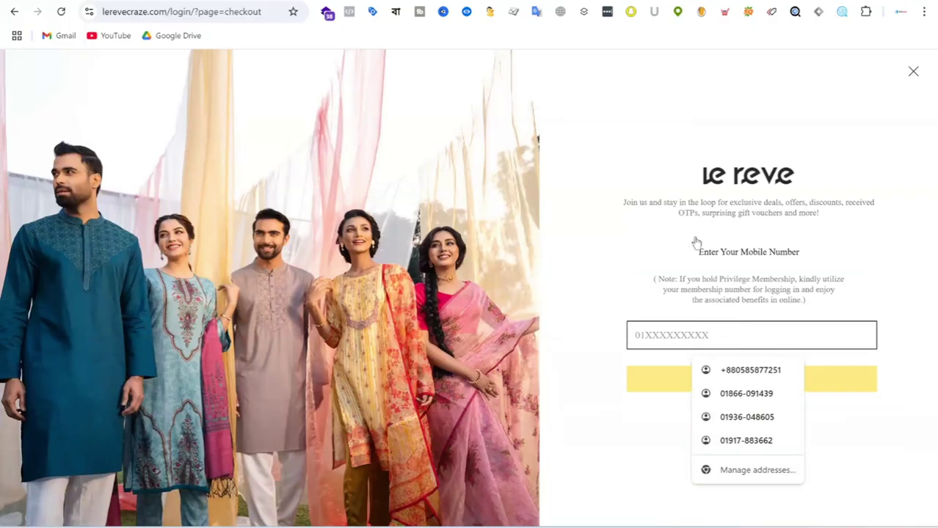
left_click(601, 258)
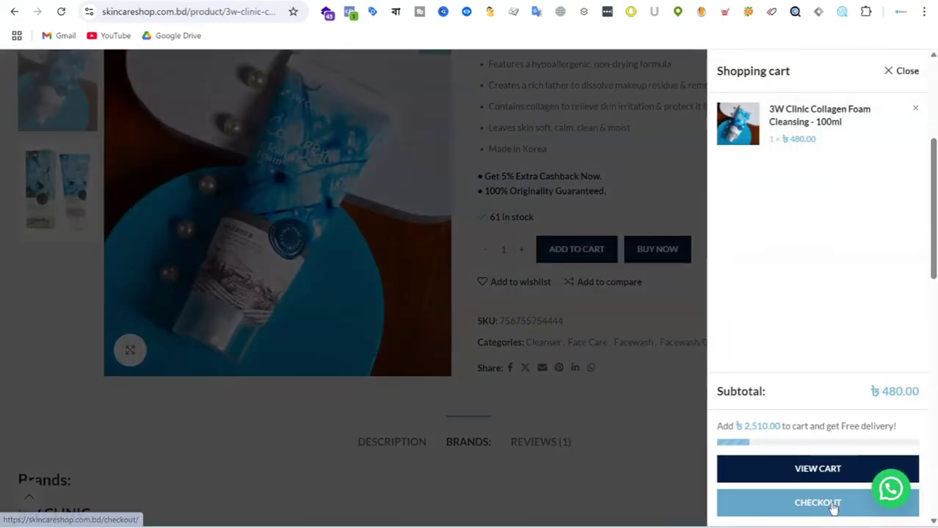
On the Skincare Shop site, check out the 3W Clinic Collagen Foam Cleansing cart and choose Pay Online as payment method.
left_click(830, 505)
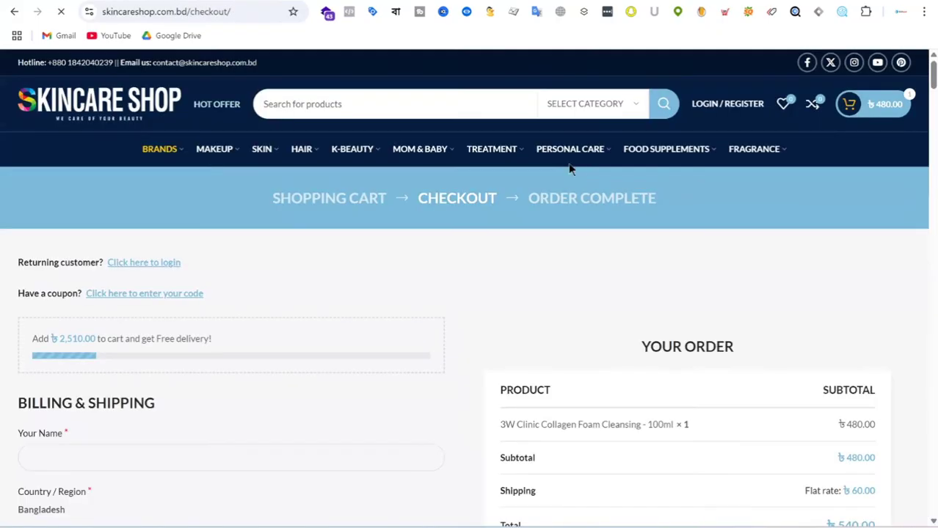
scroll(548, 190, "down", 5)
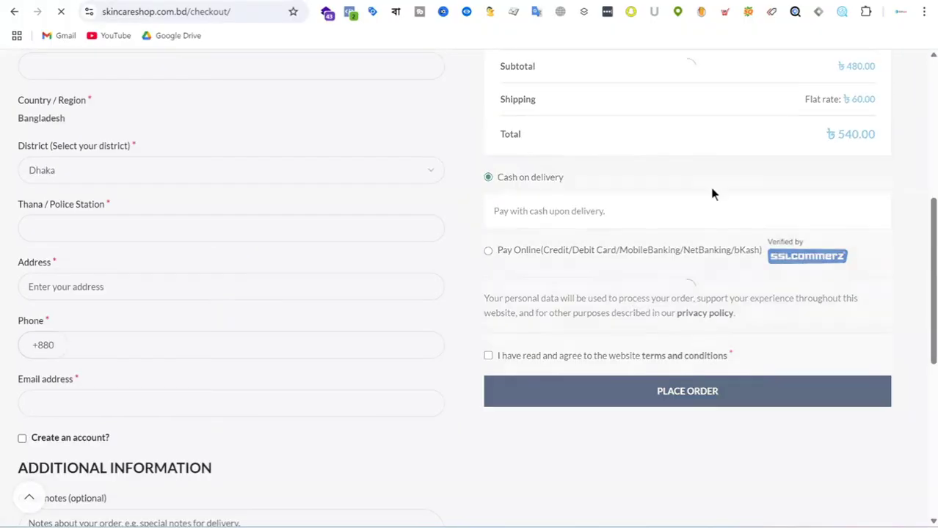
left_click(488, 251)
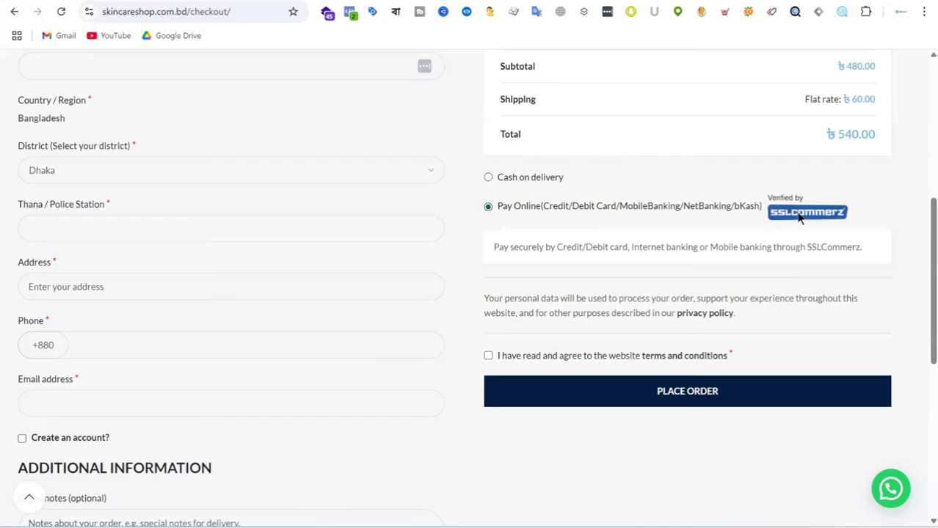
Examine the checkout page's order summary and the Pay Online option with its SSLCommerz payment methods.
double_click(850, 218)
left_click(873, 210)
scroll(706, 196, "up", 4)
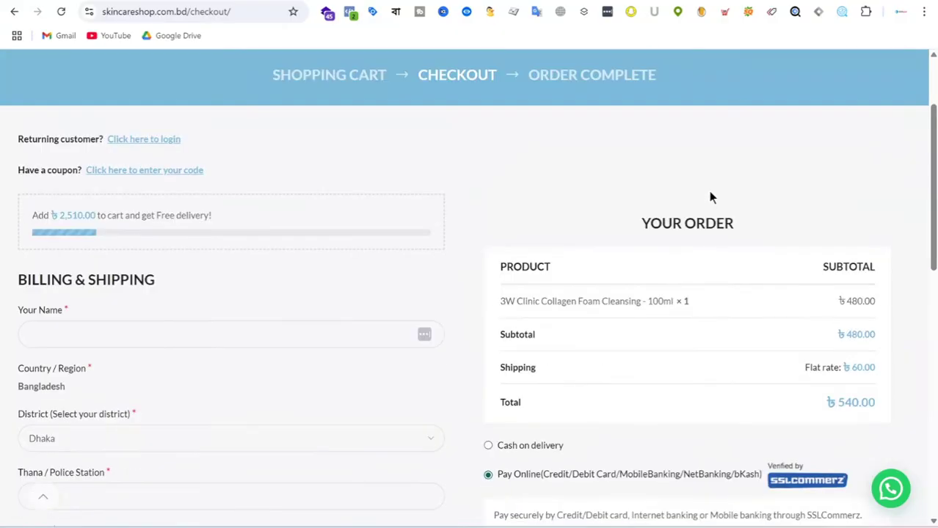
scroll(709, 197, "down", 4)
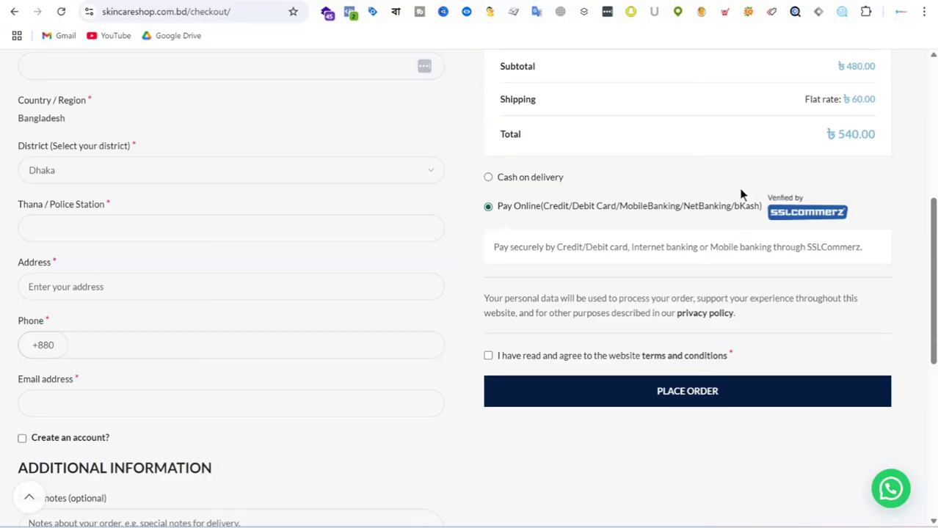
left_click_drag(496, 207, 854, 208)
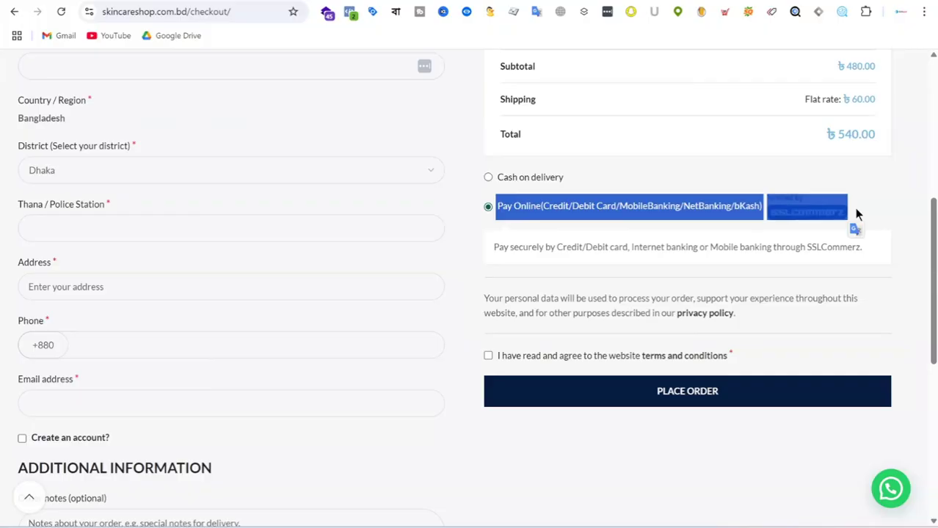
left_click(880, 210)
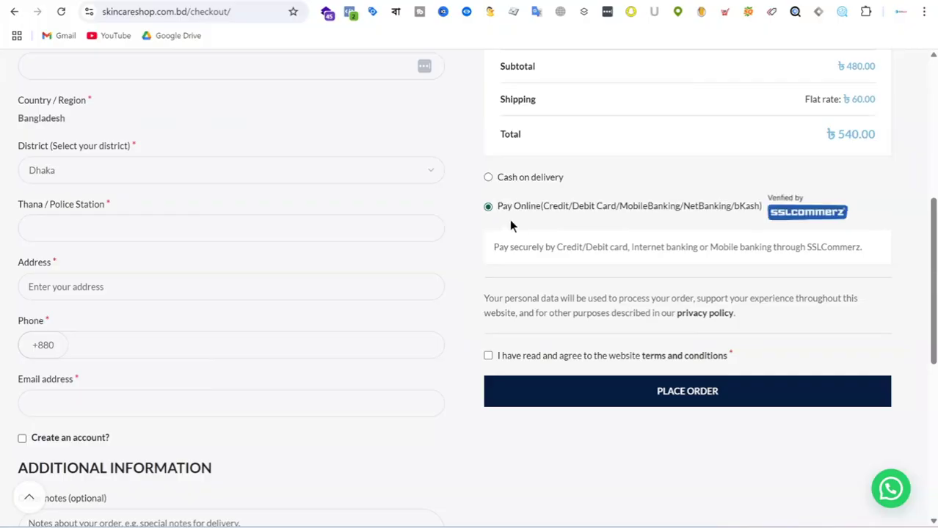
left_click_drag(483, 207, 850, 220)
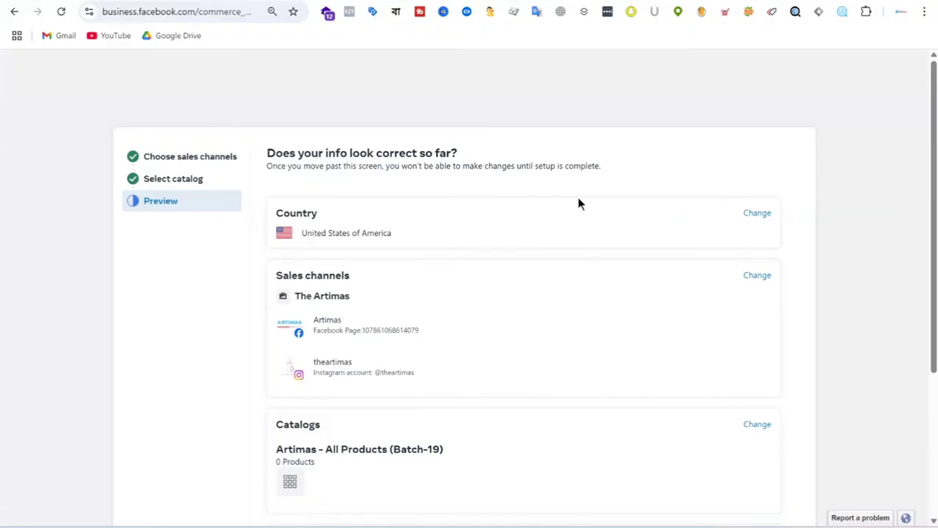
Return to the Artimas shop setup preview and review its country, sales channels, catalog, website and store details.
scroll(578, 203, "down", 2)
scroll(576, 206, "down", 1)
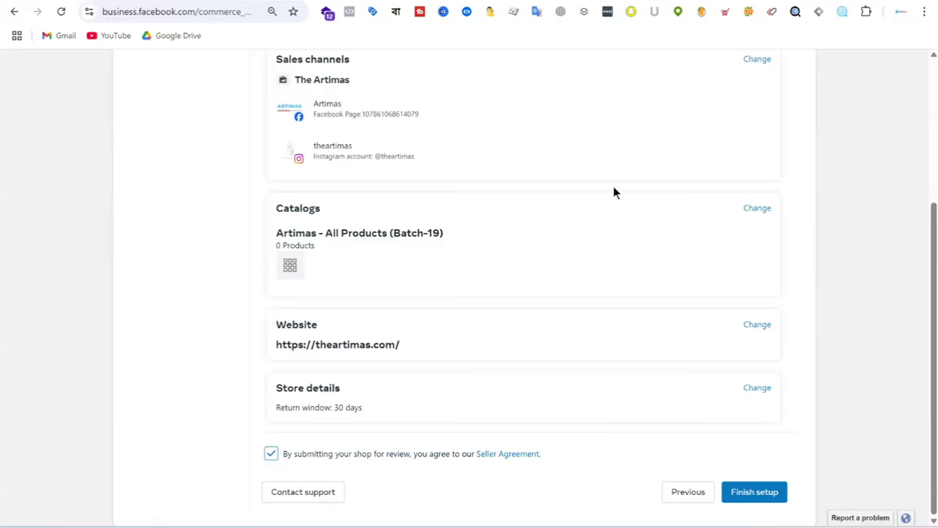
scroll(688, 237, "up", 3)
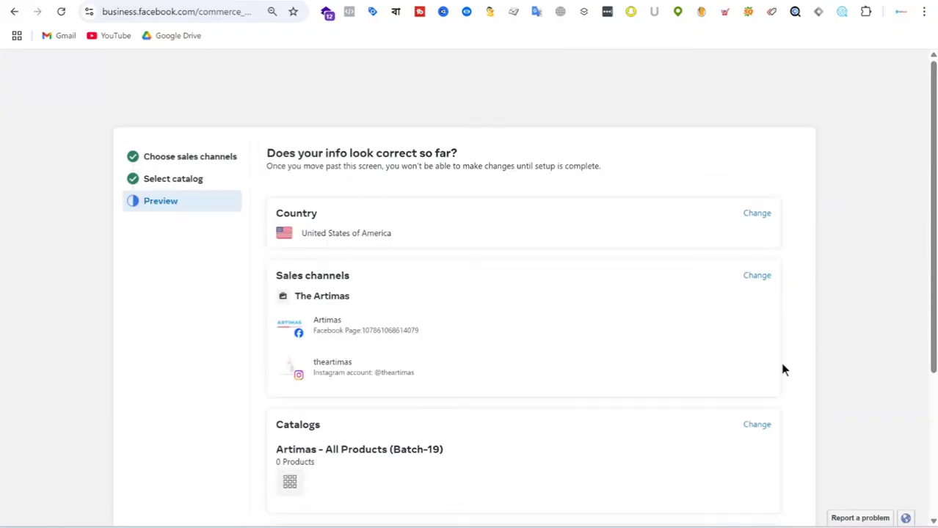
scroll(783, 370, "down", 3)
scroll(633, 295, "up", 3)
left_click_drag(305, 234, 402, 233)
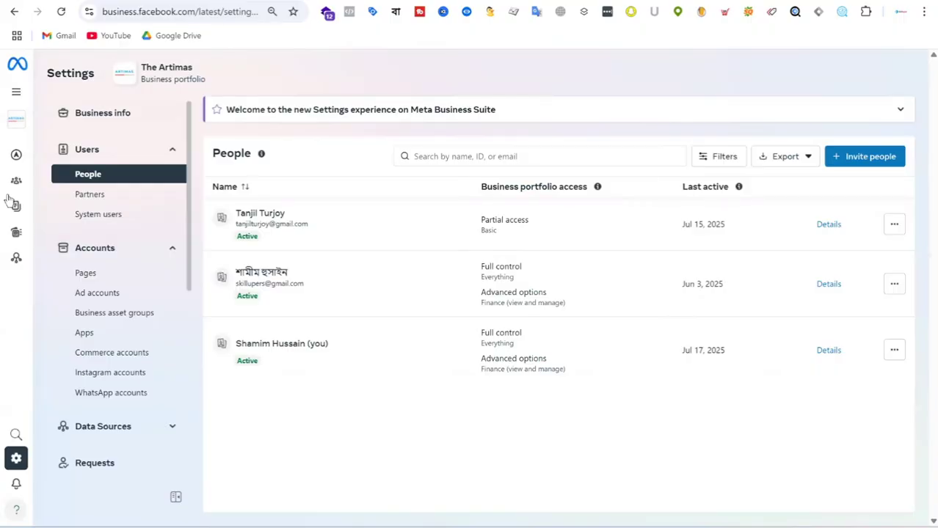
From the Artimas business settings, go to Commerce Manager and open the first Artimas - All Products catalog.
mouse_move(8, 180)
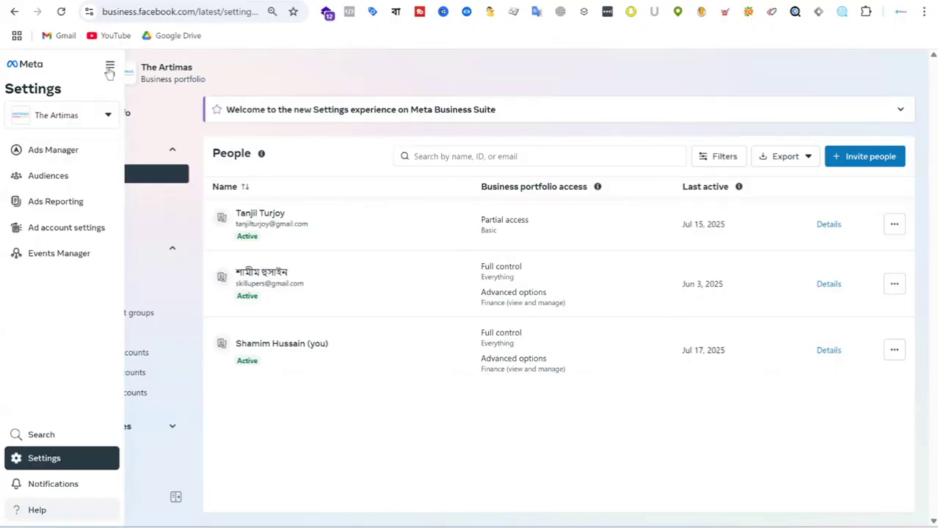
left_click(110, 66)
left_click(227, 146)
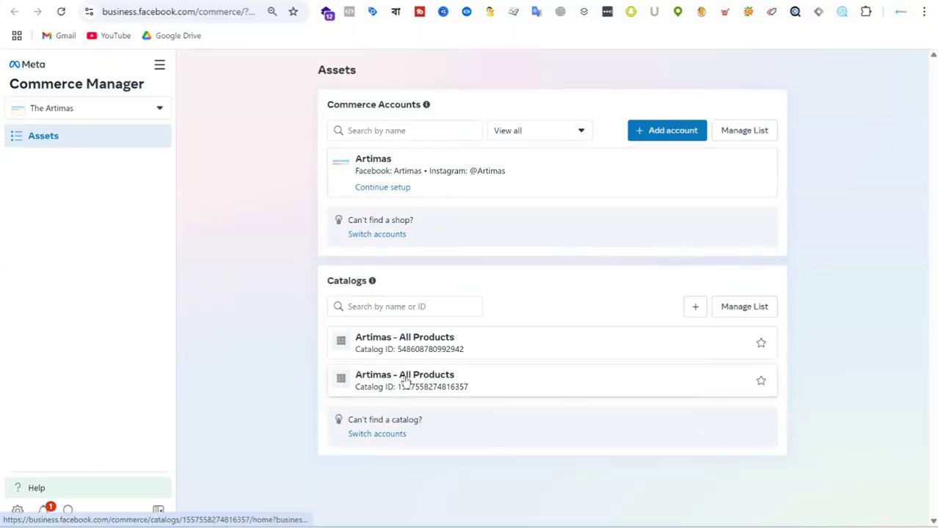
left_click(414, 350)
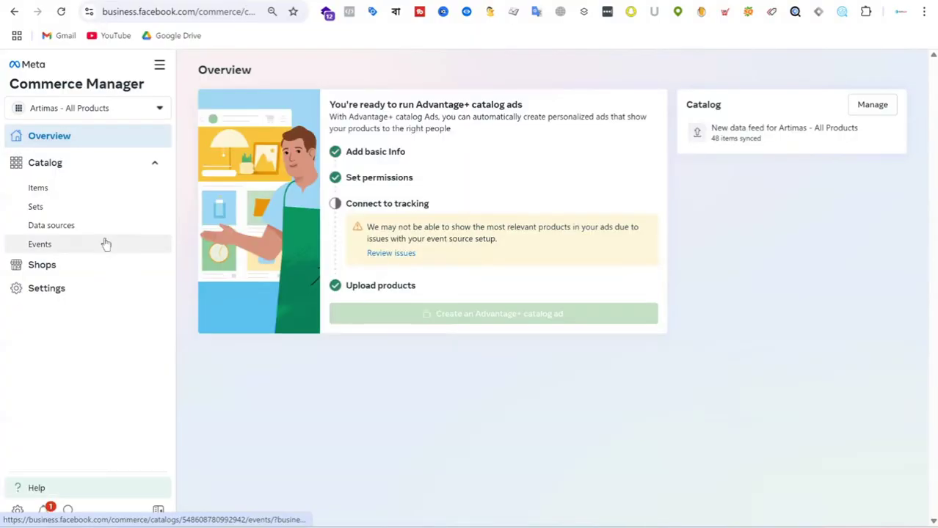
Open the catalog's settings, look over the catalog options and show its connected business assets.
left_click(46, 288)
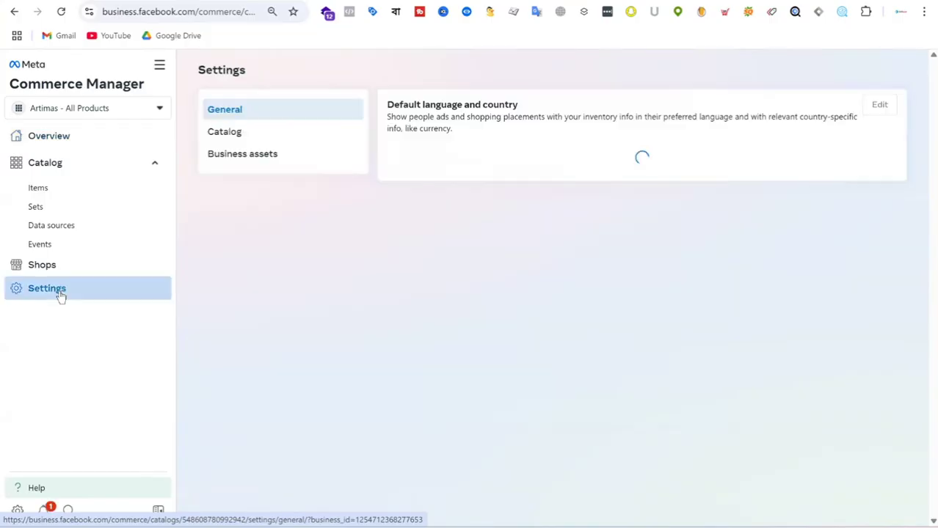
left_click(227, 133)
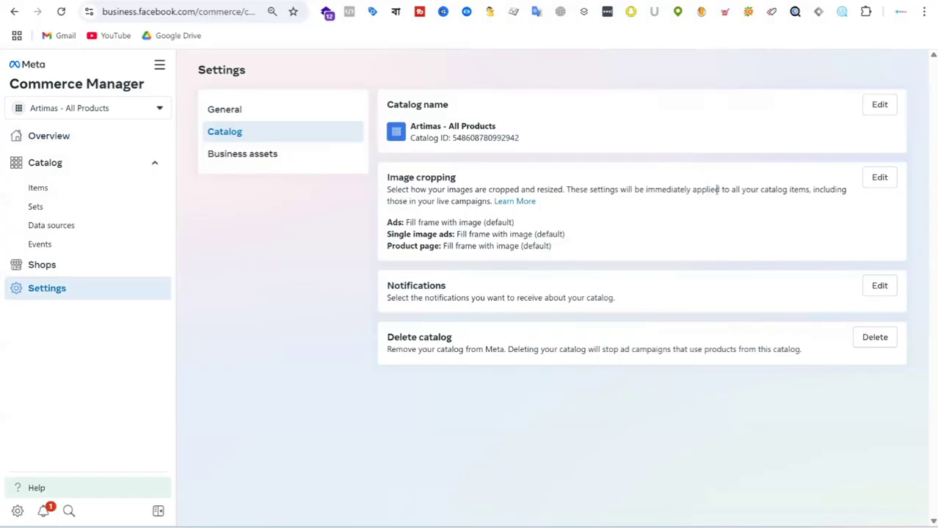
left_click(269, 164)
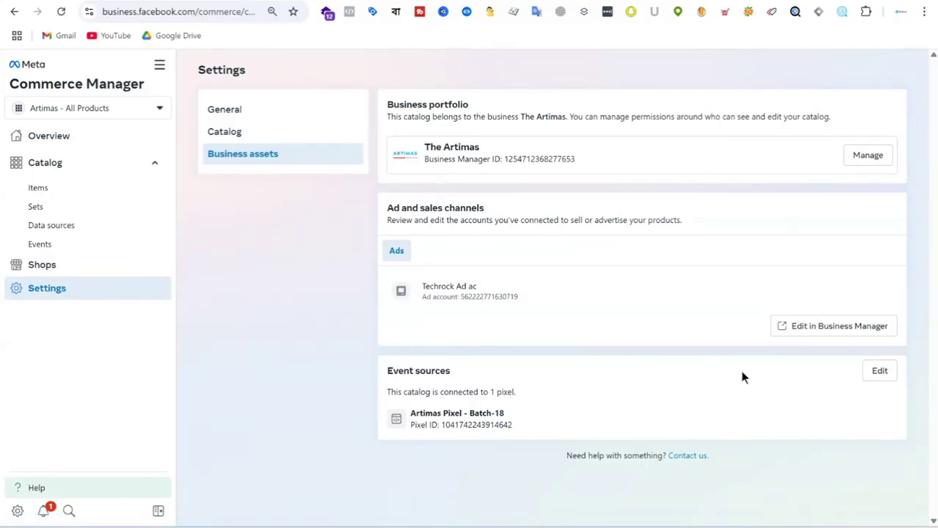
Connect the Artimas Pixel - Batch-19 dataset to the catalog's event sources, save, and reload the page.
left_click(883, 373)
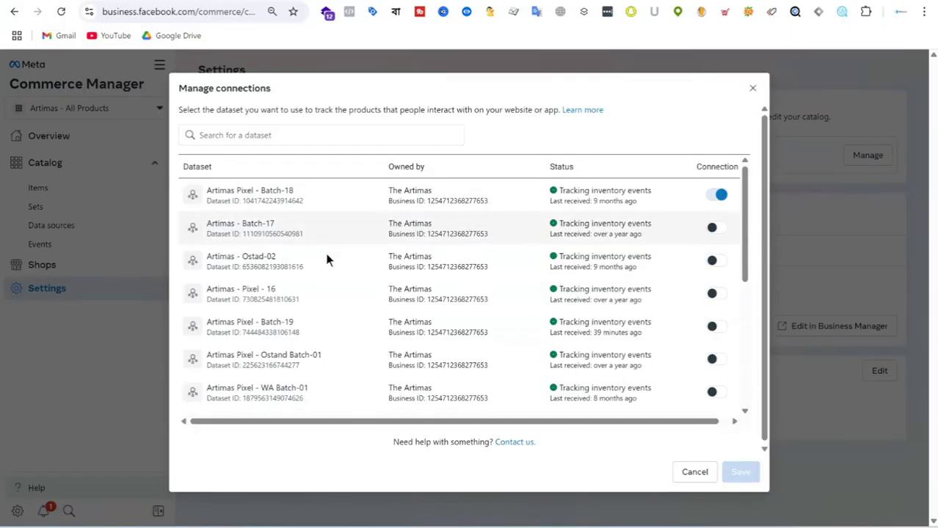
scroll(324, 305, "down", 2)
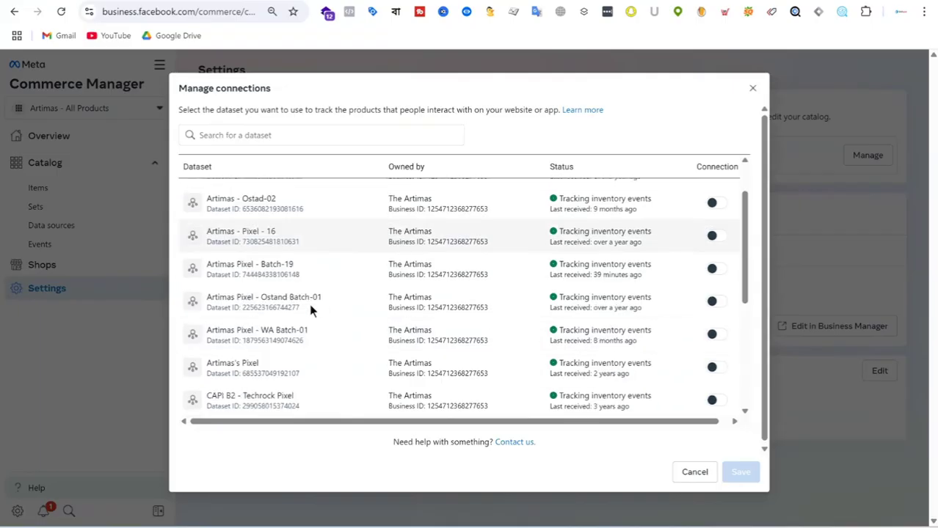
left_click(718, 264)
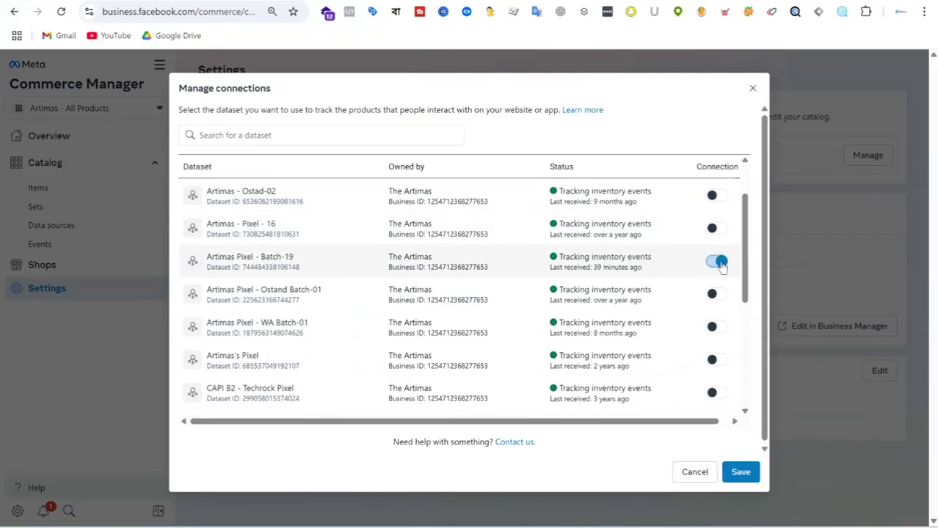
left_click(741, 472)
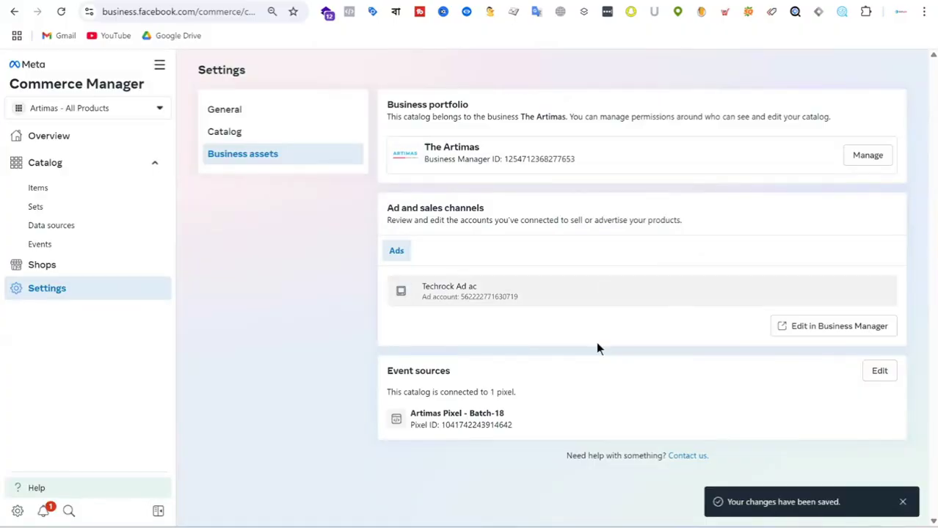
left_click(61, 11)
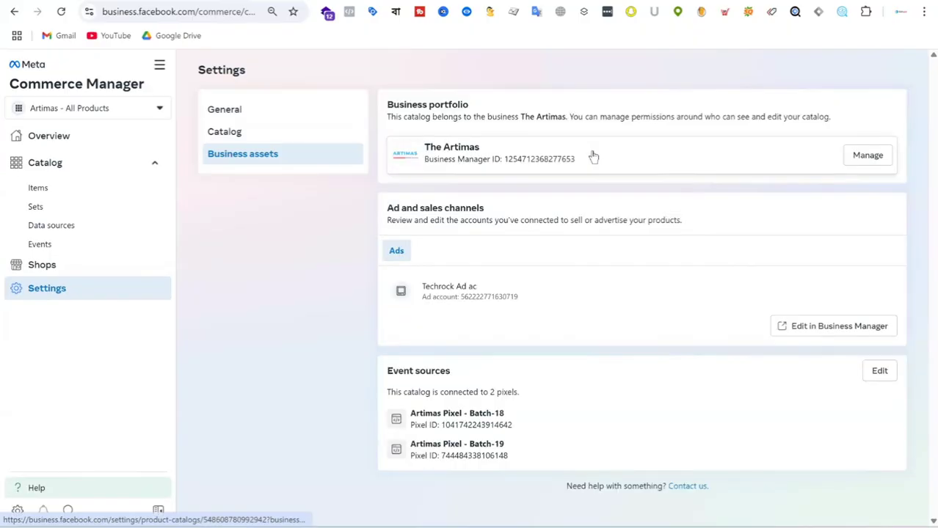
Disconnect the Artimas Pixel - Batch-18 dataset from the catalog's event sources, save, and refresh the settings page.
left_click(879, 372)
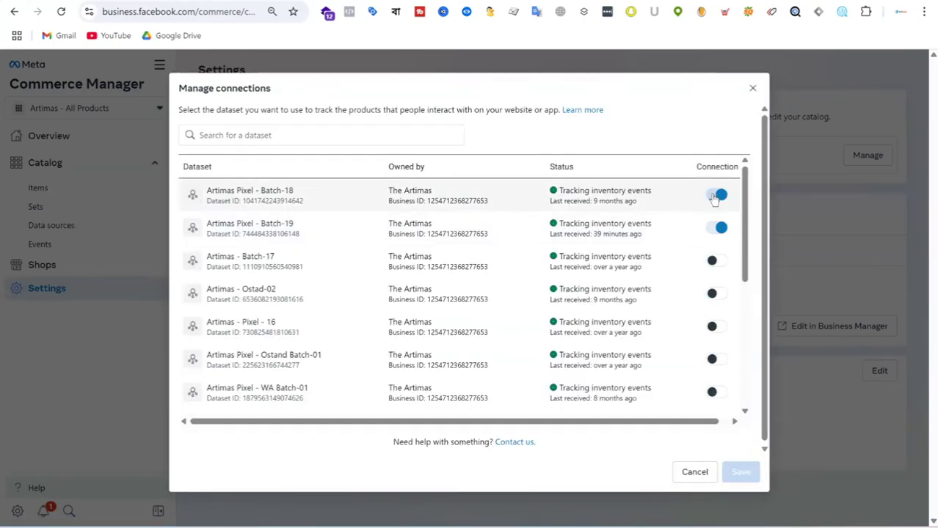
left_click(716, 196)
left_click(740, 477)
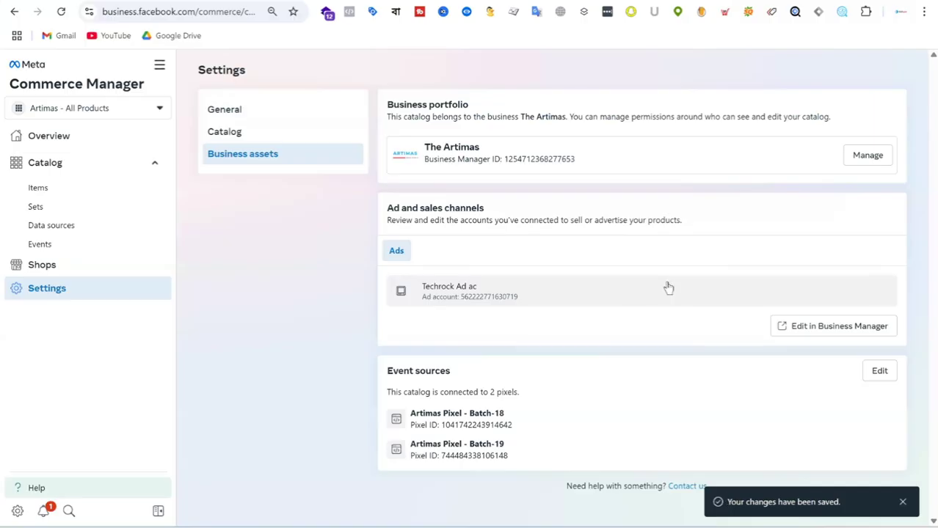
left_click(61, 11)
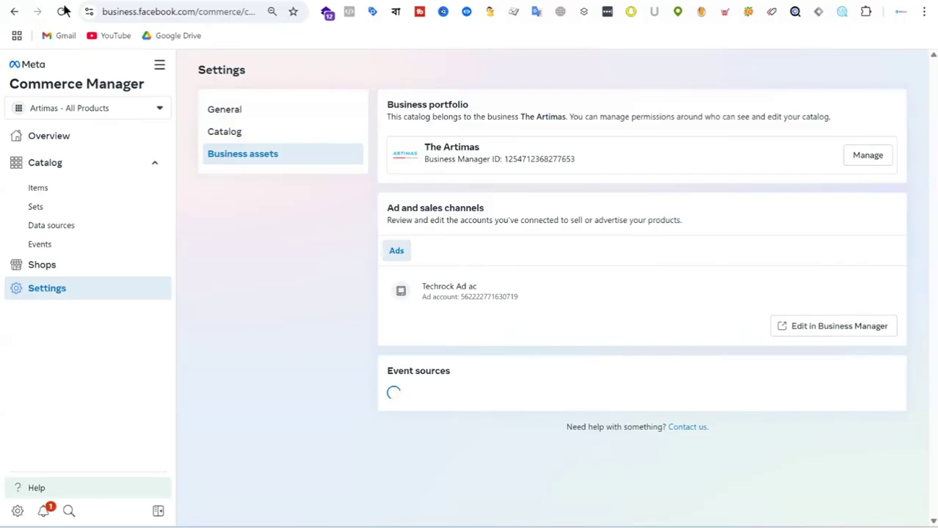
left_click(63, 11)
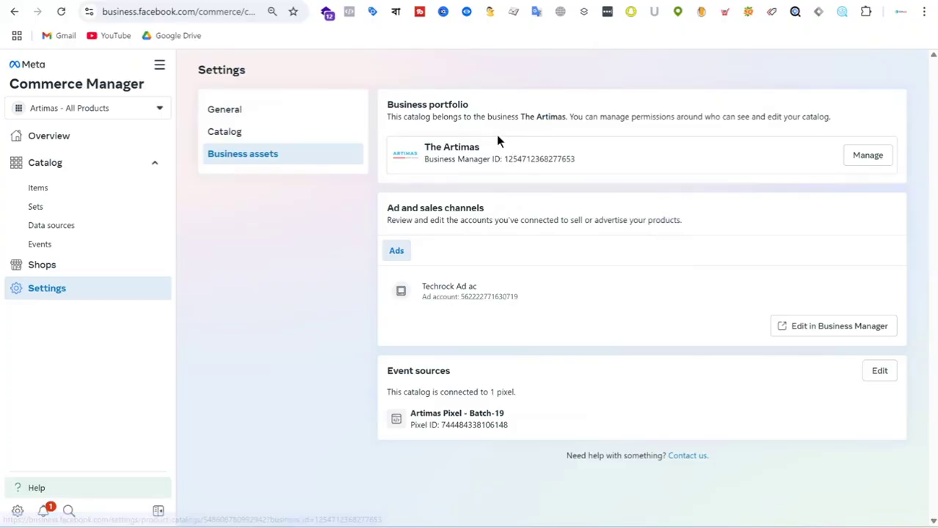
In the business settings, check the commerce accounts section and its add option, and return to the people list.
key("ctrl+Tab")
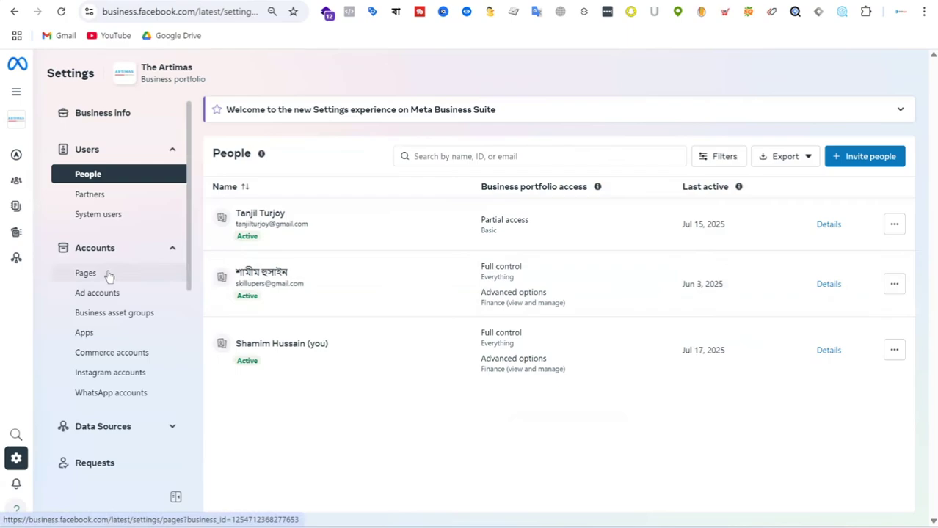
left_click(123, 352)
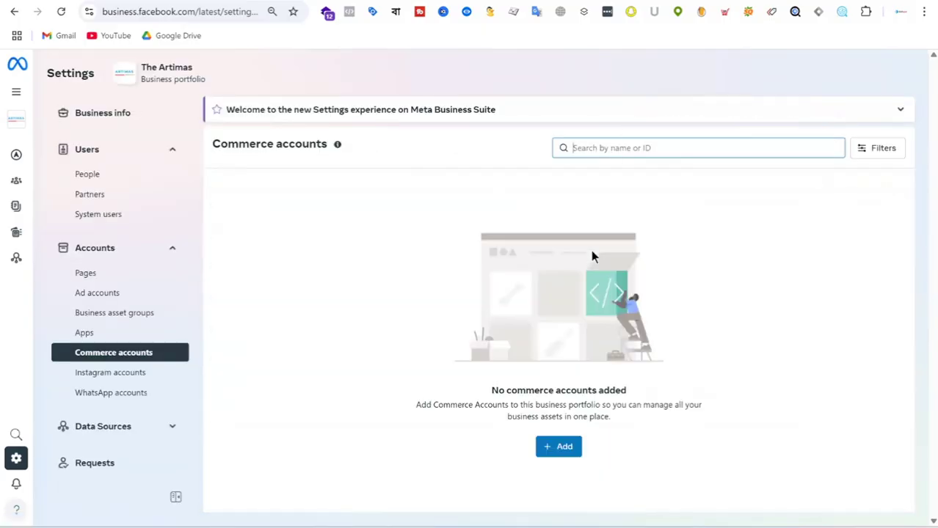
left_click(562, 449)
left_click(900, 110)
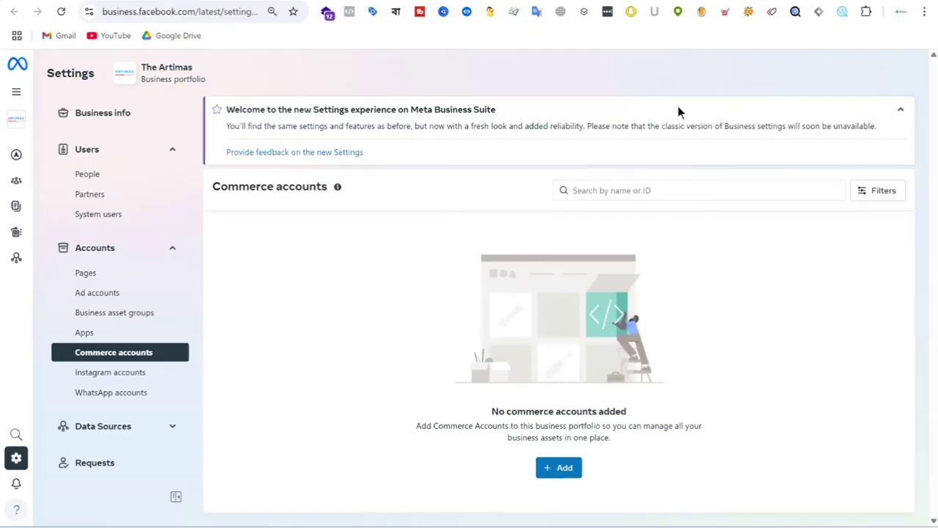
scroll(101, 236, "down", 2)
scroll(133, 256, "up", 2)
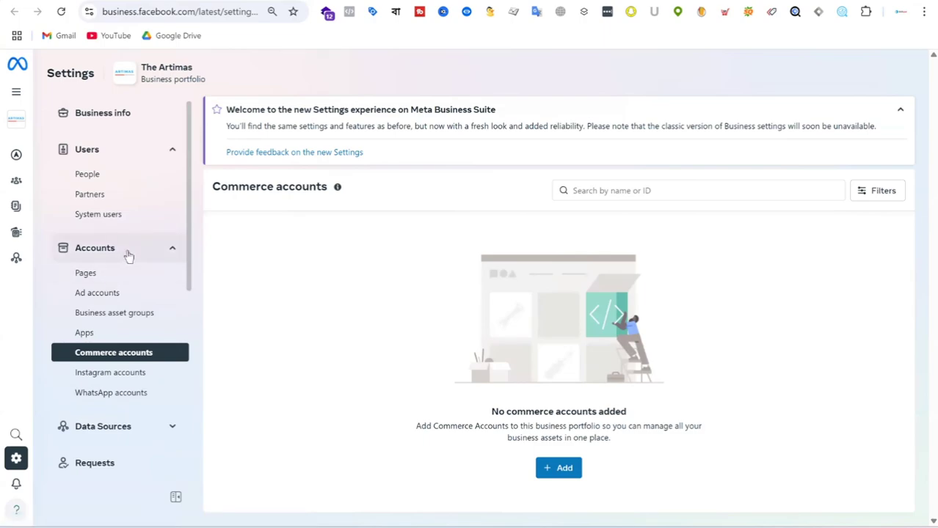
left_click(100, 176)
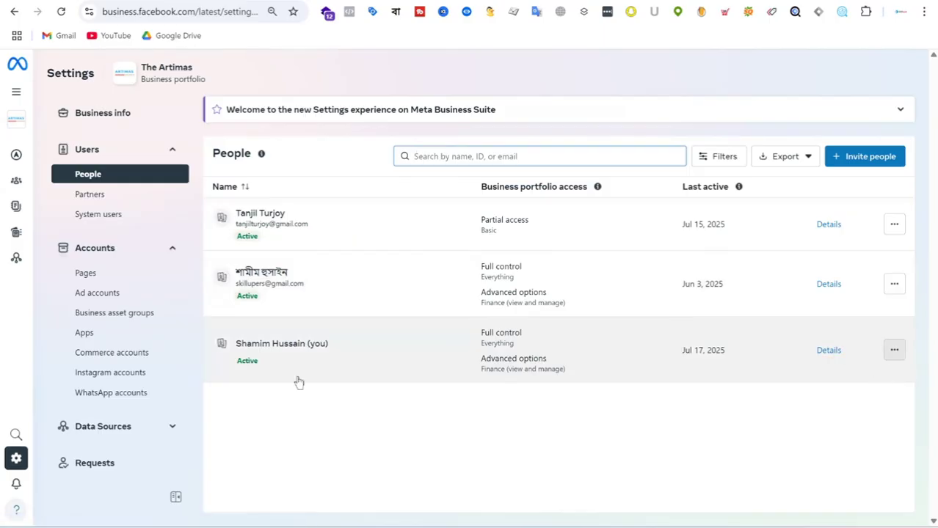
Start assigning assets to your own account in the people list and give it full control of the Artimas page.
left_click(895, 352)
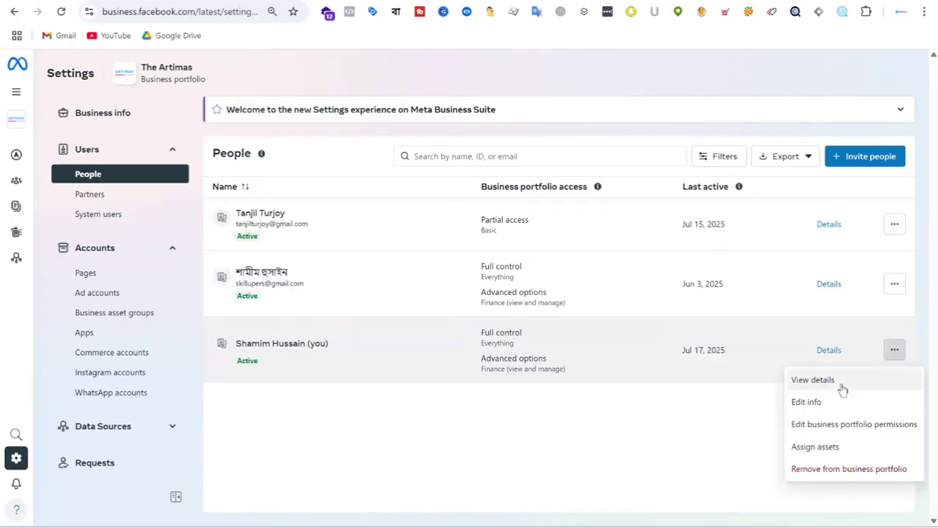
left_click(837, 447)
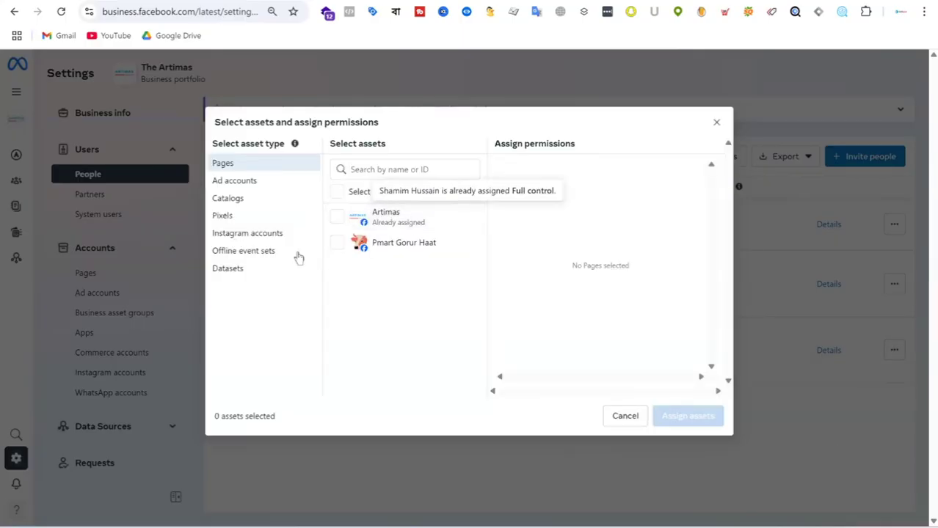
left_click(336, 220)
scroll(601, 286, "down", 3)
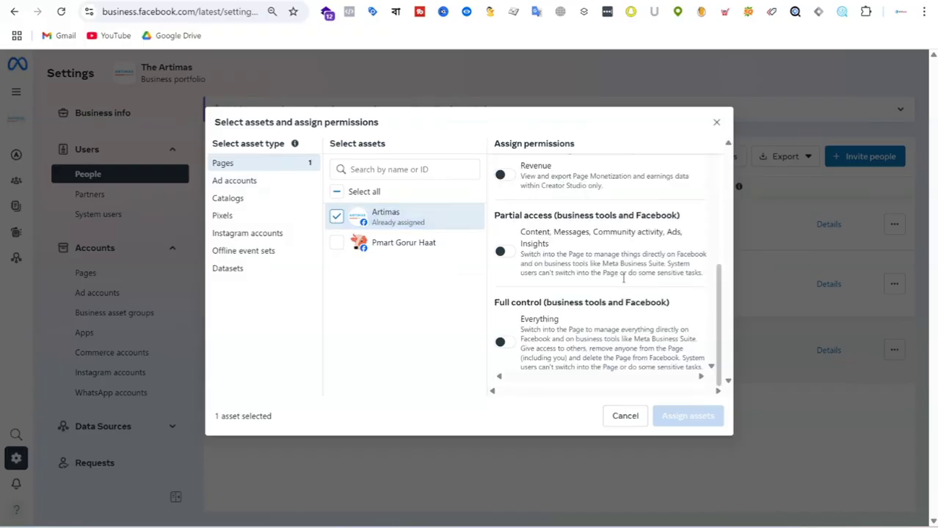
left_click(501, 343)
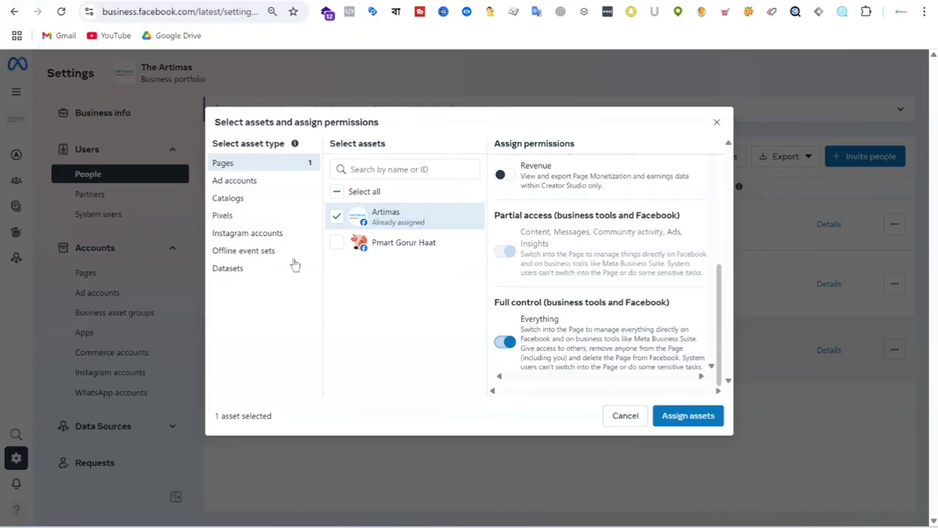
Select the Techrock Ad ac ad account and grant full control with Manage ad accounts.
left_click(237, 181)
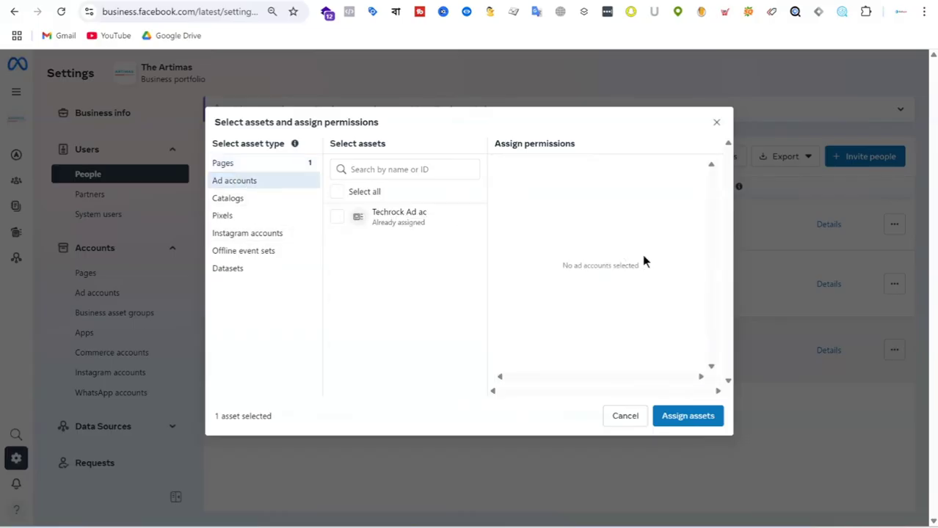
left_click(336, 216)
left_click(505, 335)
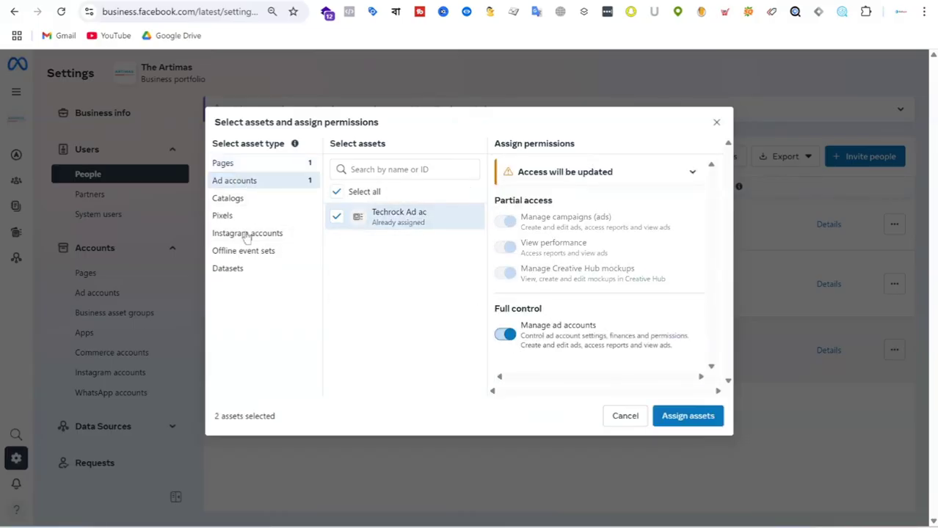
Select both Artimas - All Products catalogs and grant full control with Manage catalog.
left_click(240, 203)
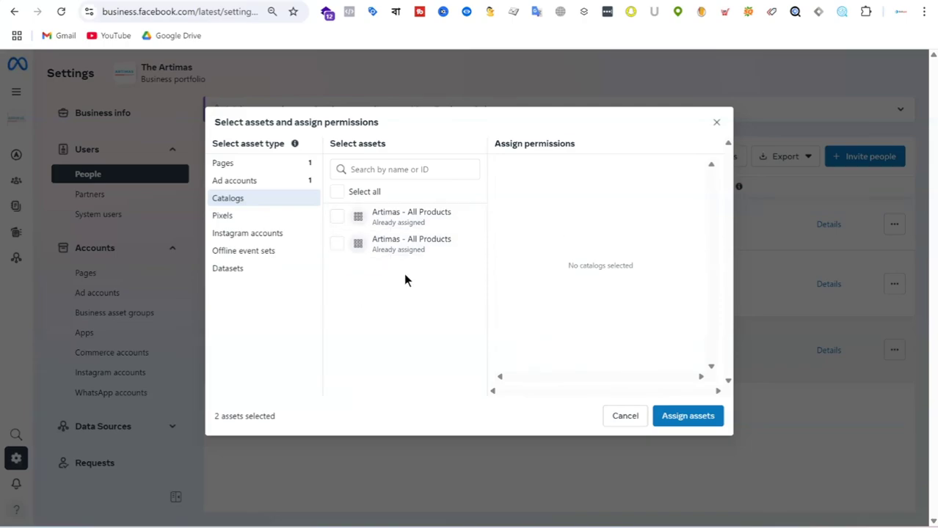
left_click(338, 193)
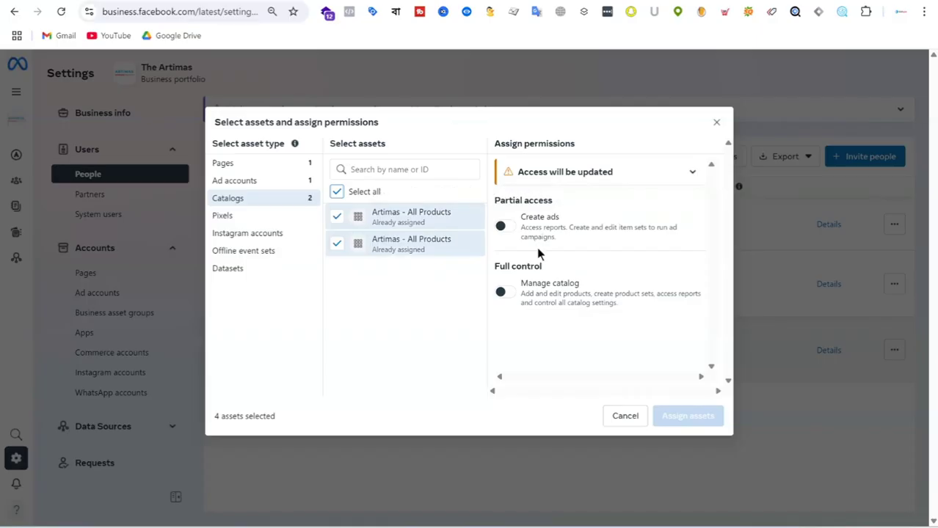
left_click(505, 226)
left_click(506, 293)
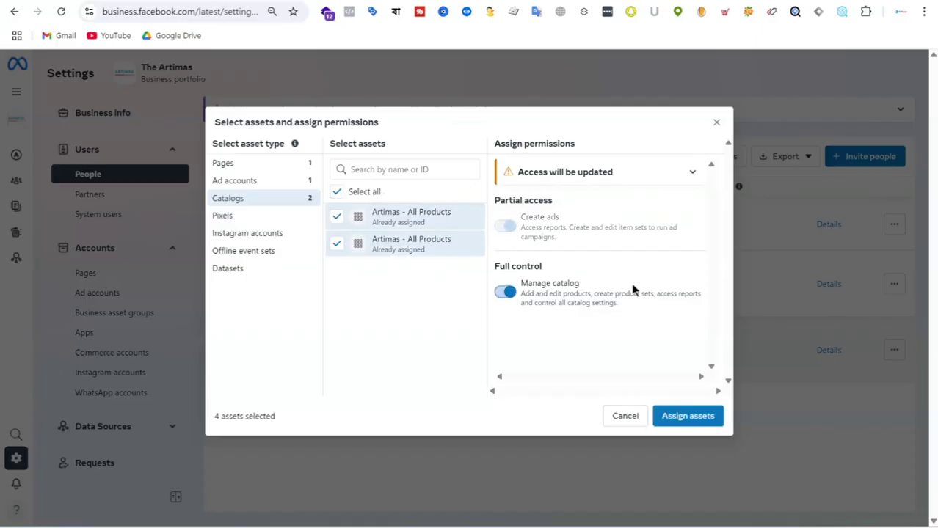
Check the pixel assets and select the Artimas Pixel - Batch-19 dataset for assignment.
left_click(231, 219)
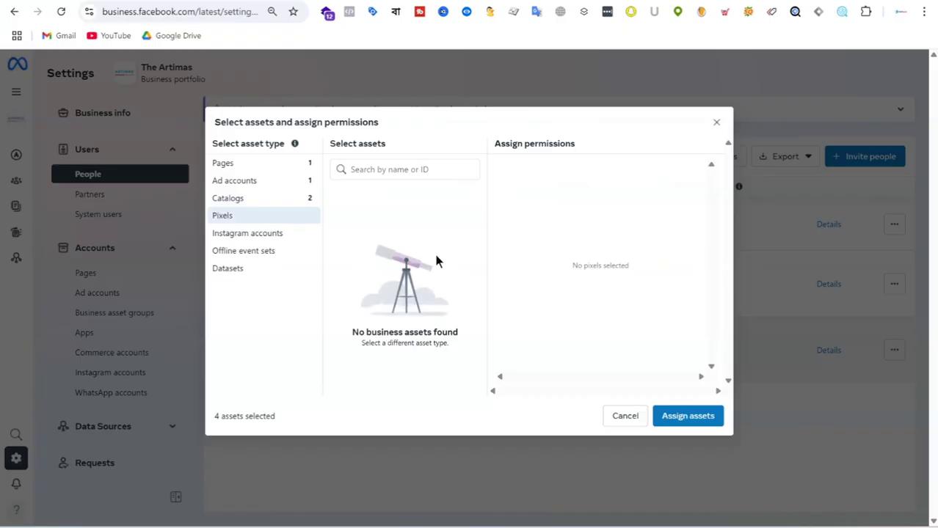
left_click(248, 269)
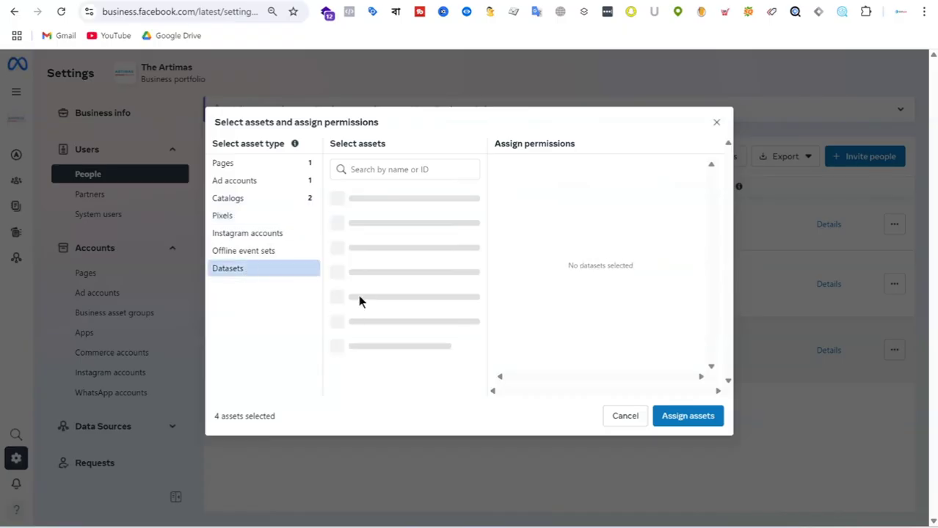
left_click(336, 219)
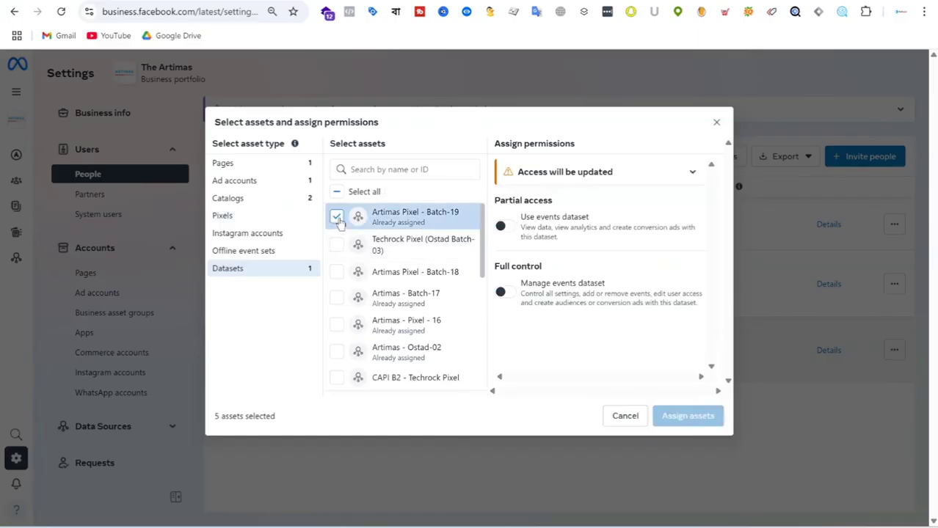
Select the theartimas Instagram account and grant full control over everything.
left_click(265, 236)
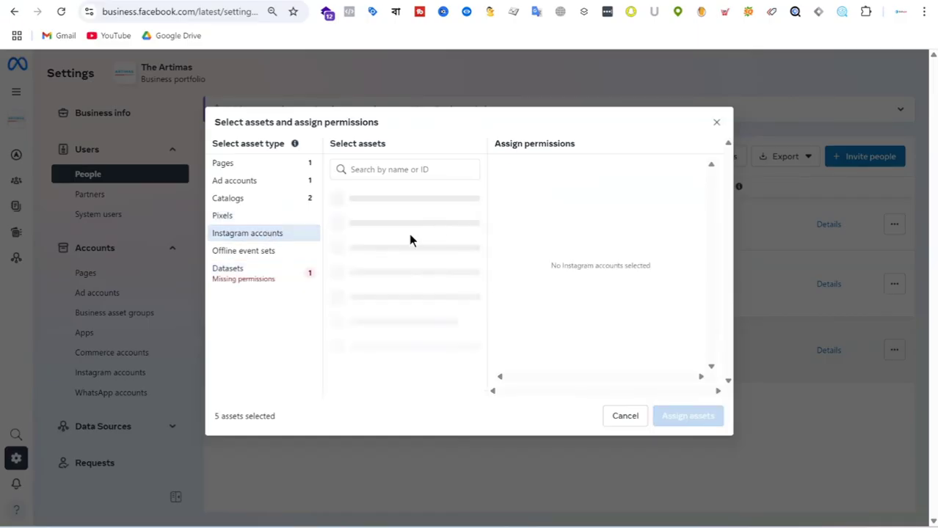
left_click(336, 192)
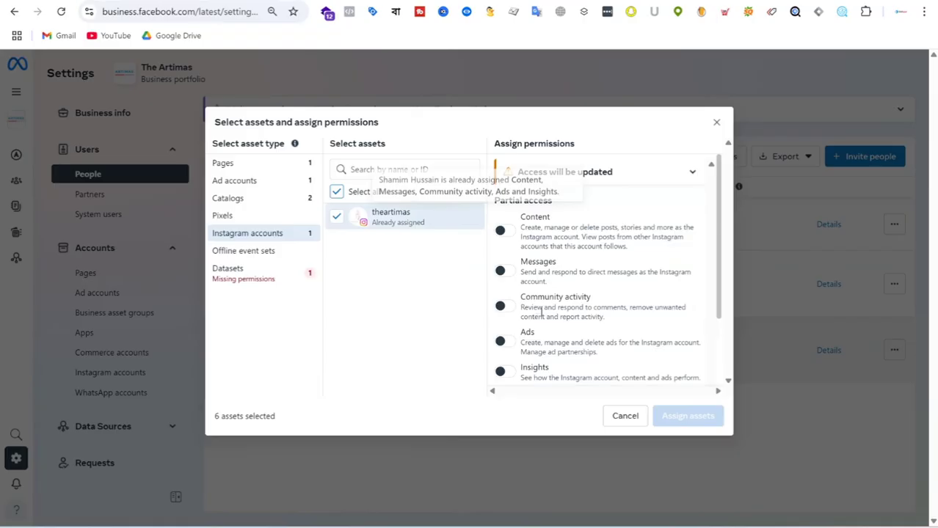
scroll(542, 311, "down", 3)
left_click(505, 347)
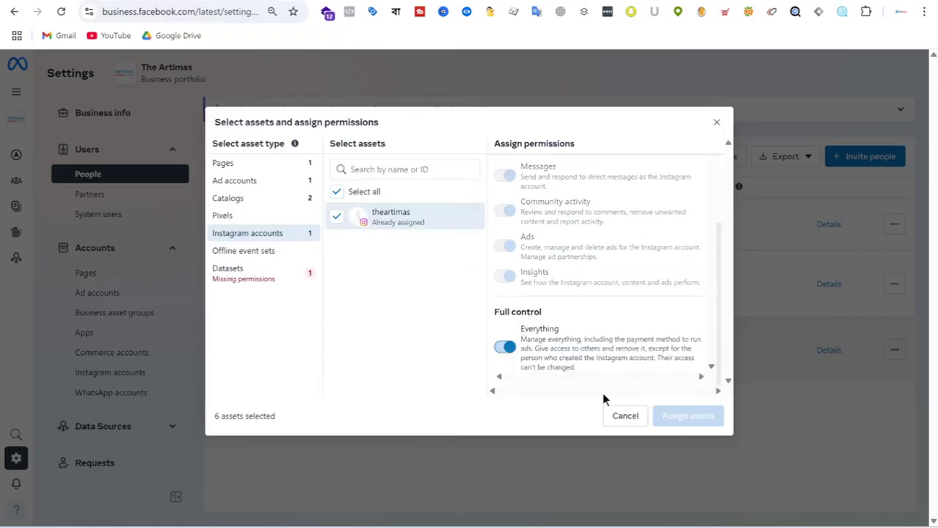
Grant Manage events dataset control on the selected dataset, assign all the selected assets and close the confirmation.
left_click(255, 275)
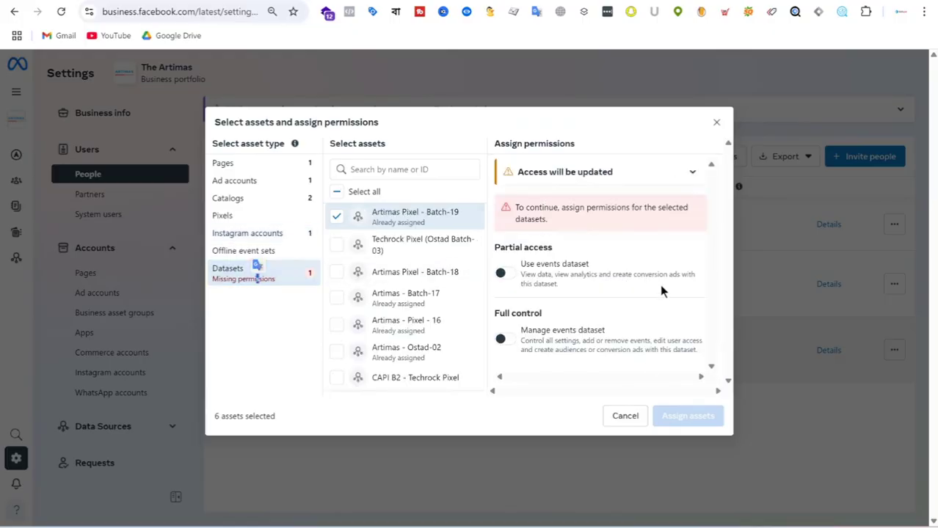
left_click(503, 340)
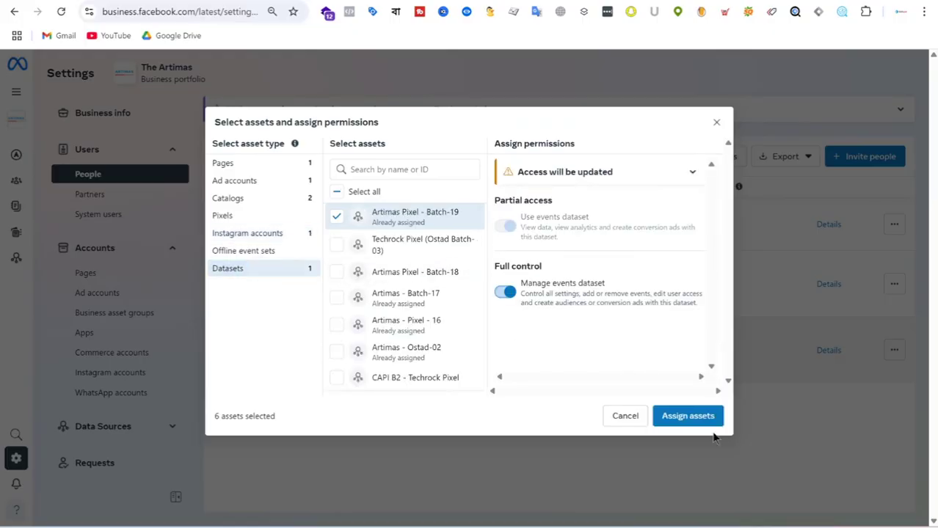
left_click(703, 416)
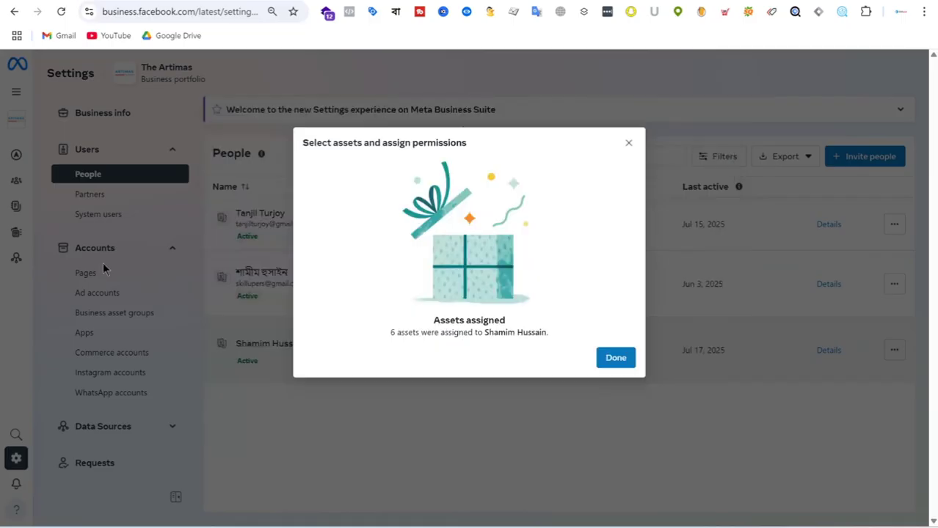
left_click(625, 358)
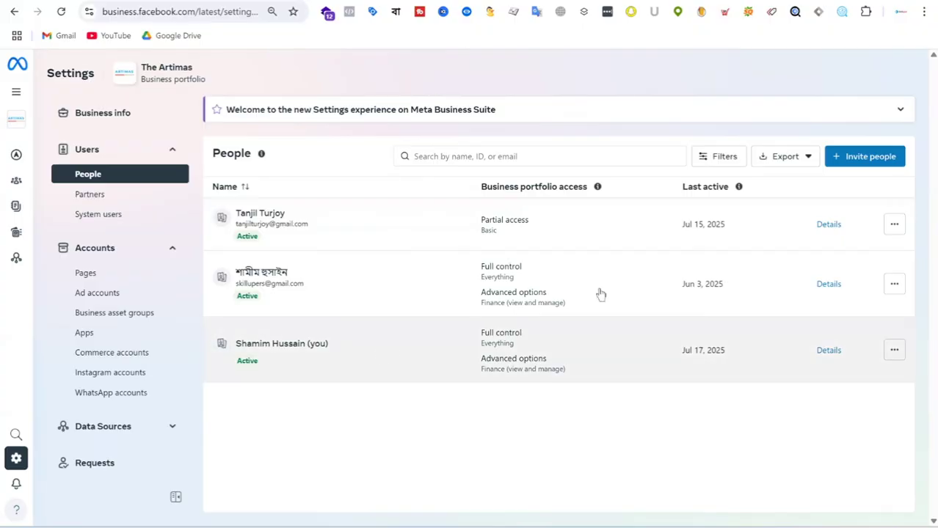
Return to Commerce Manager, list the Artimas - All Products catalog's items and delete all the loaded products despite the data source warning.
left_click(410, 2)
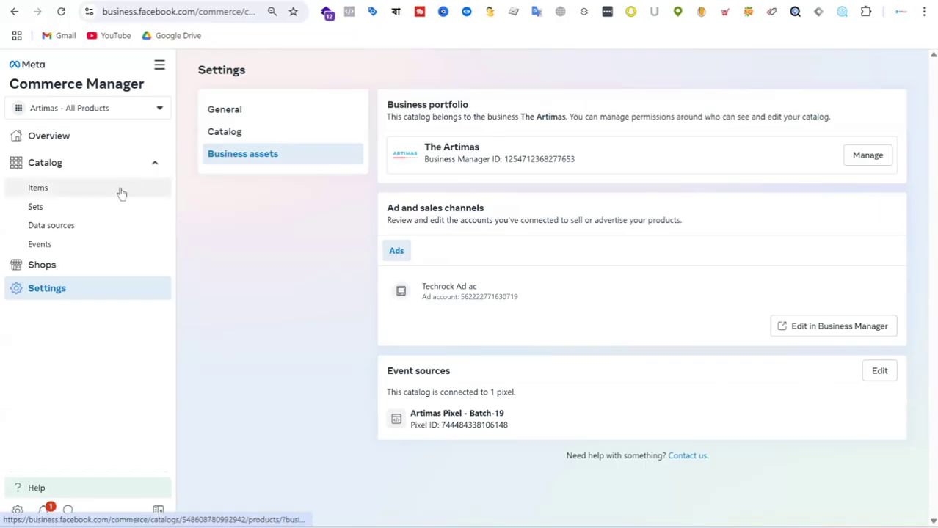
left_click(78, 190)
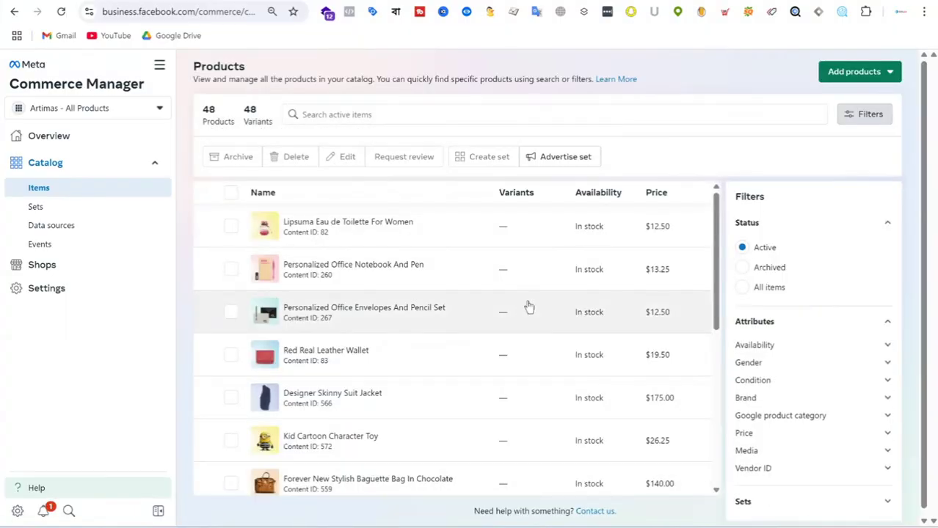
left_click(231, 192)
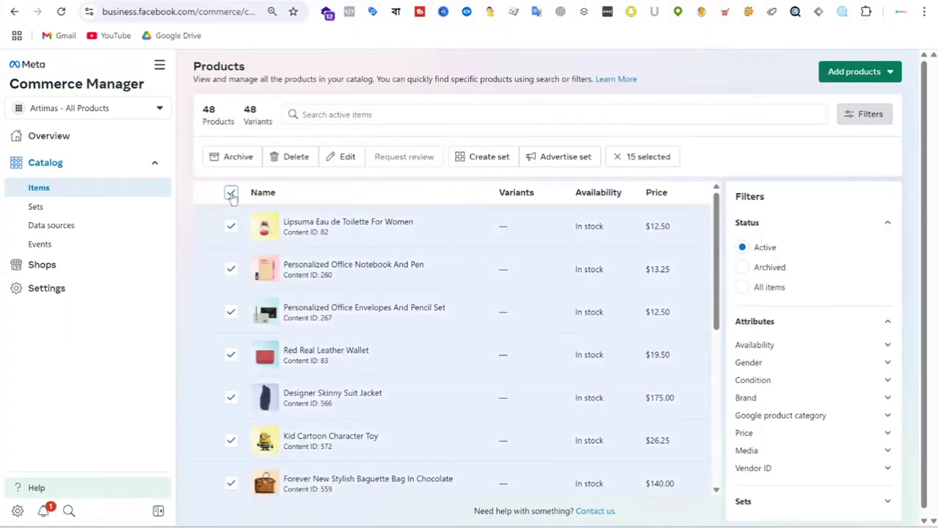
left_click(293, 158)
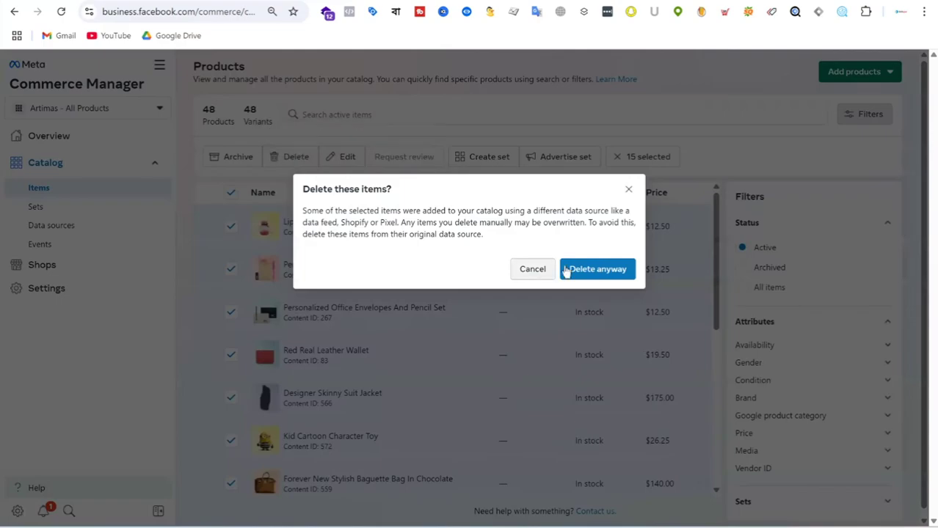
left_click(590, 270)
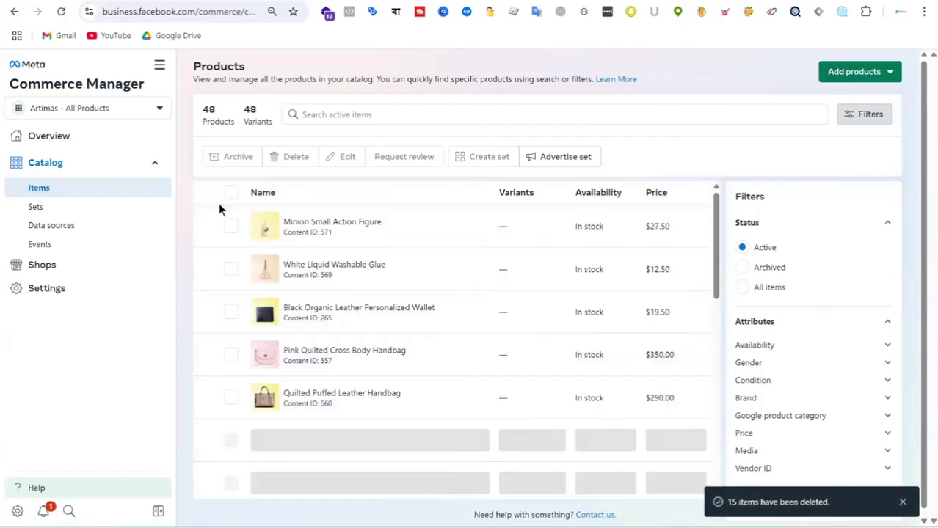
Select the next loaded batch of catalog products, delete them as well and reload the products page.
left_click(230, 193)
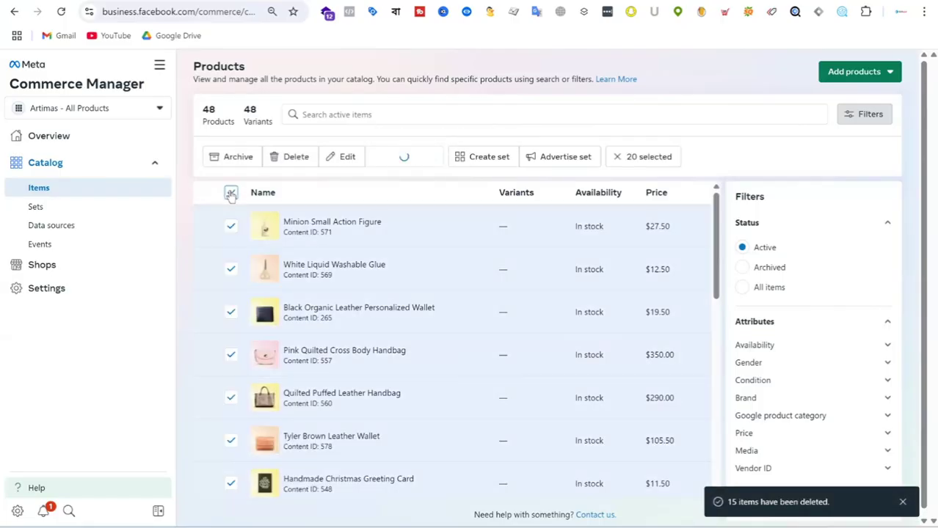
left_click(297, 158)
left_click(597, 270)
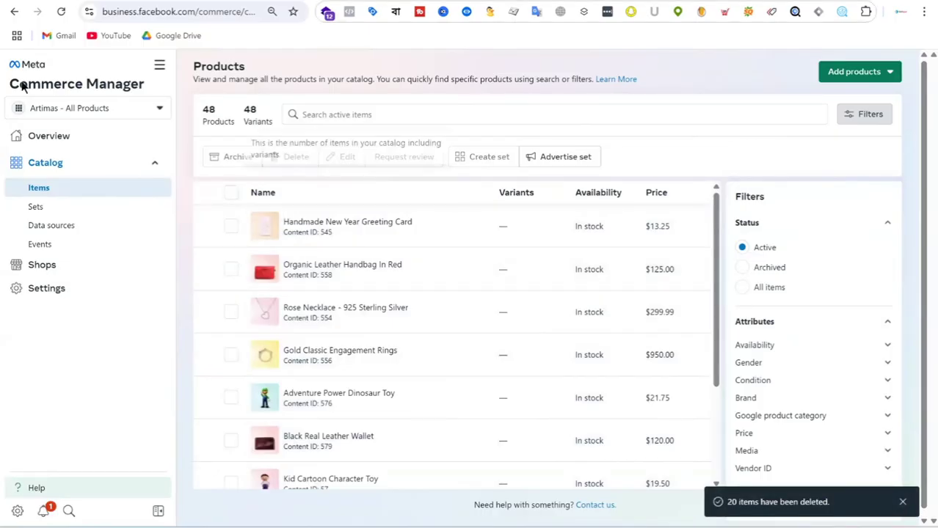
left_click(61, 11)
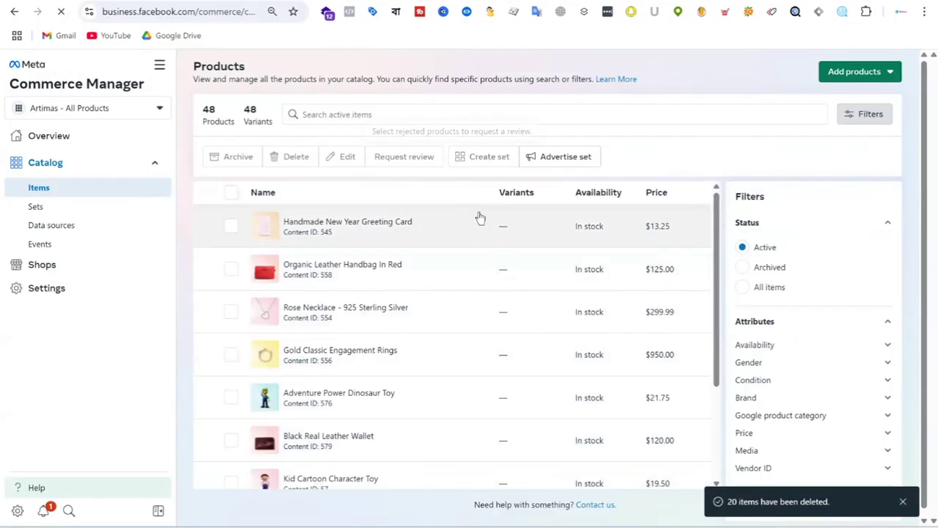
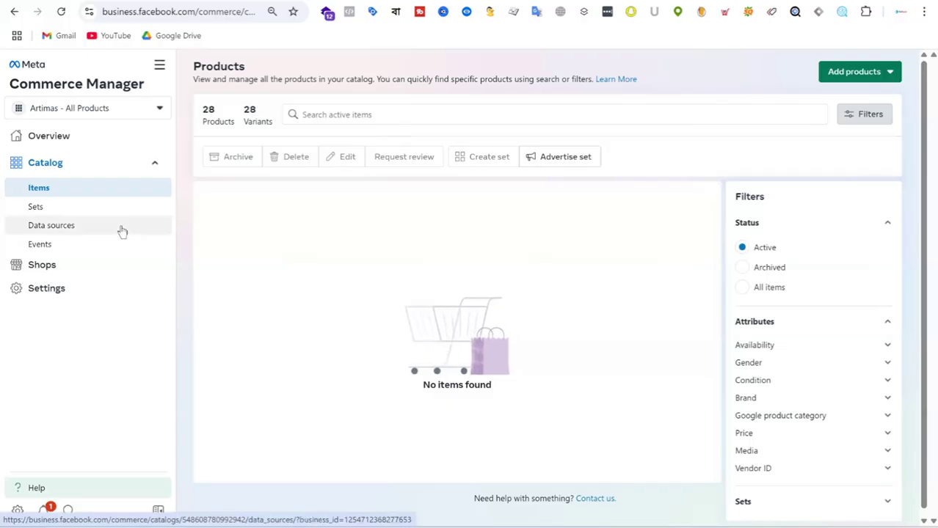
Show the methods for adding products, and open Shopify's Facebook & Instagram page through a Google search for "facebook and instagram for shopify".
left_click(886, 74)
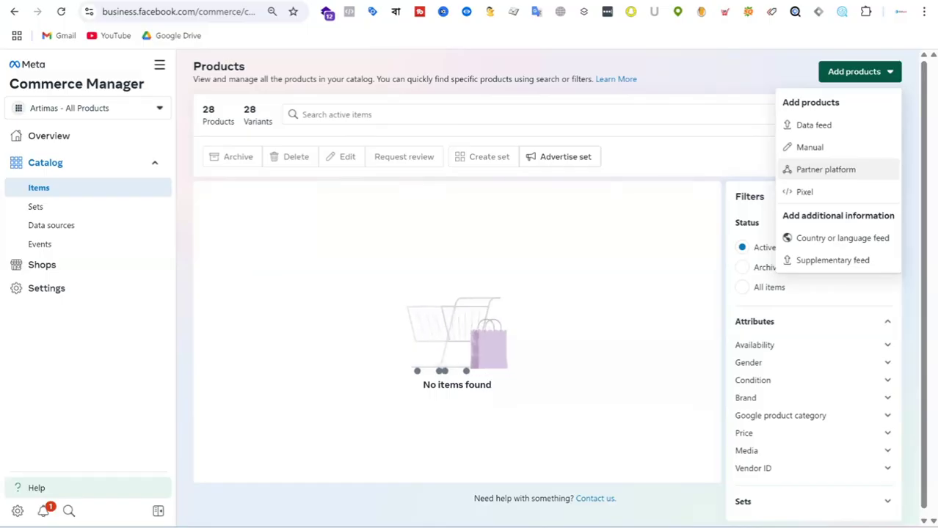
key("ctrl+t")
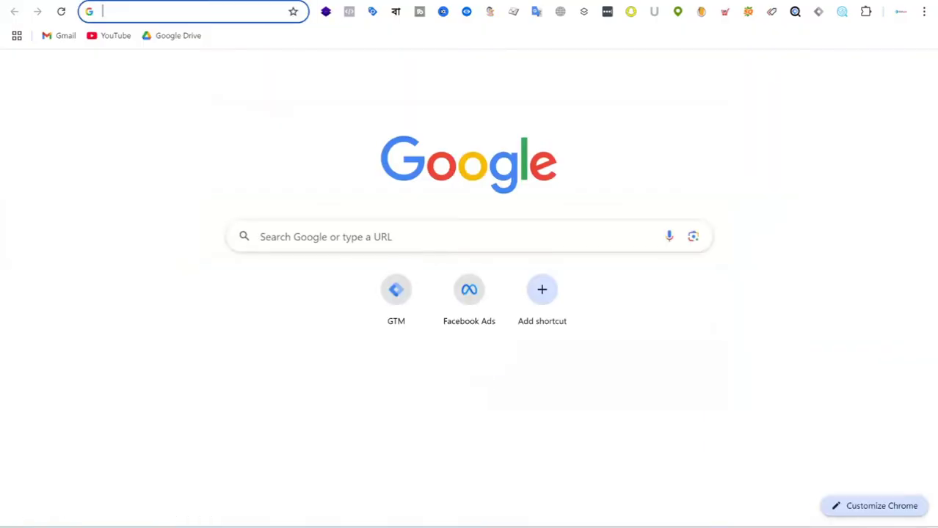
type("facebo")
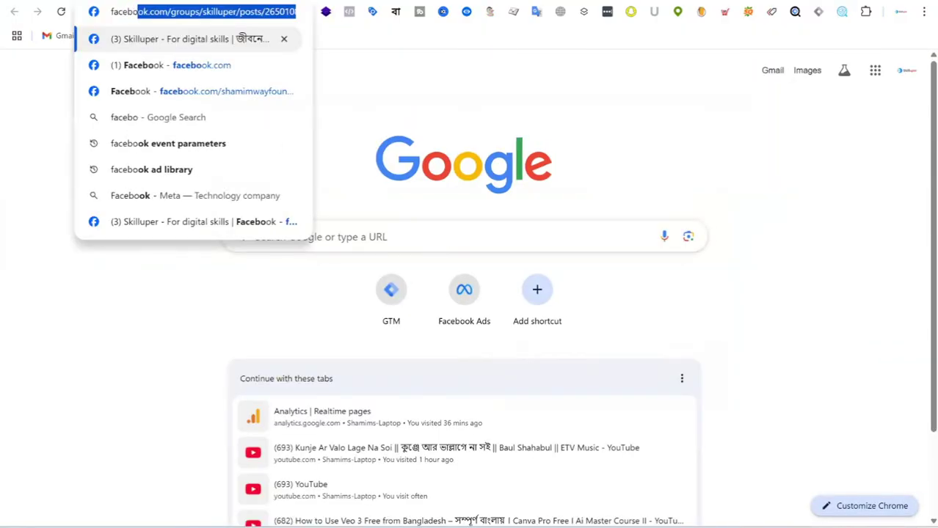
type("ok and insta")
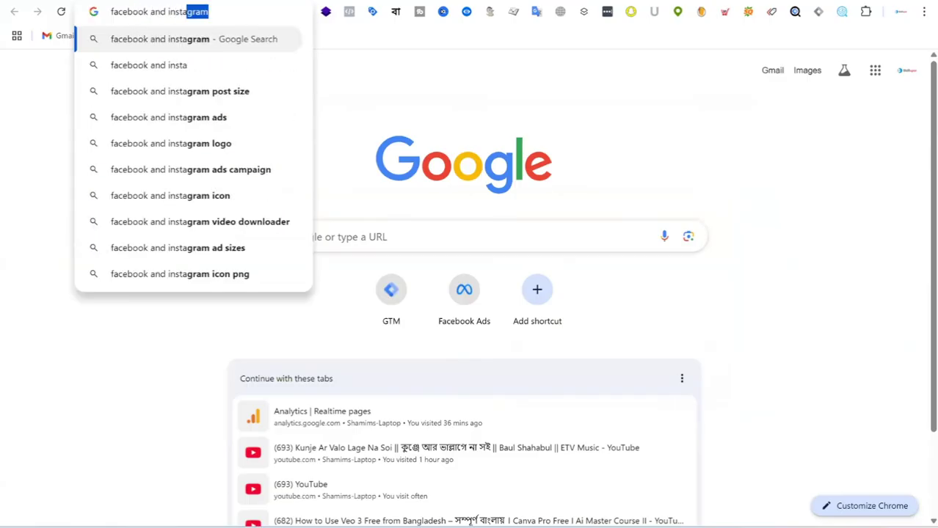
type("gram for sho")
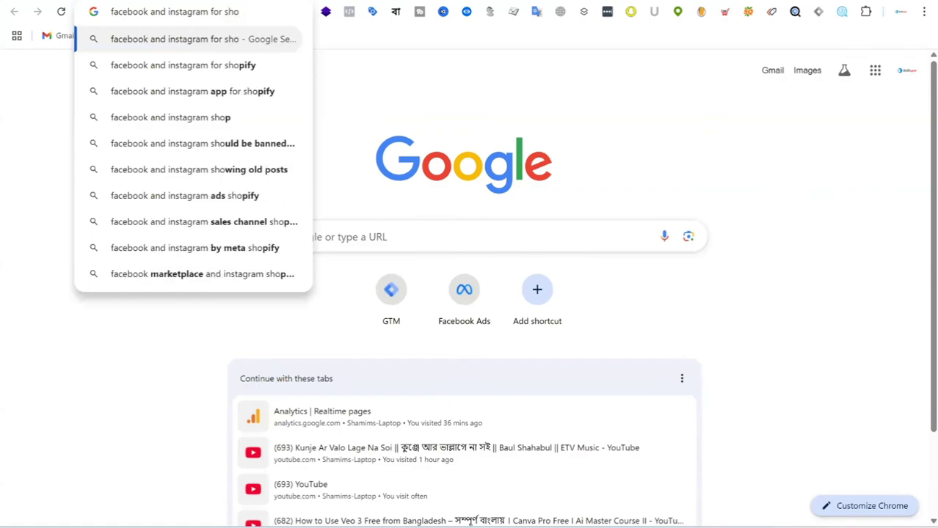
type("pify")
key("Return")
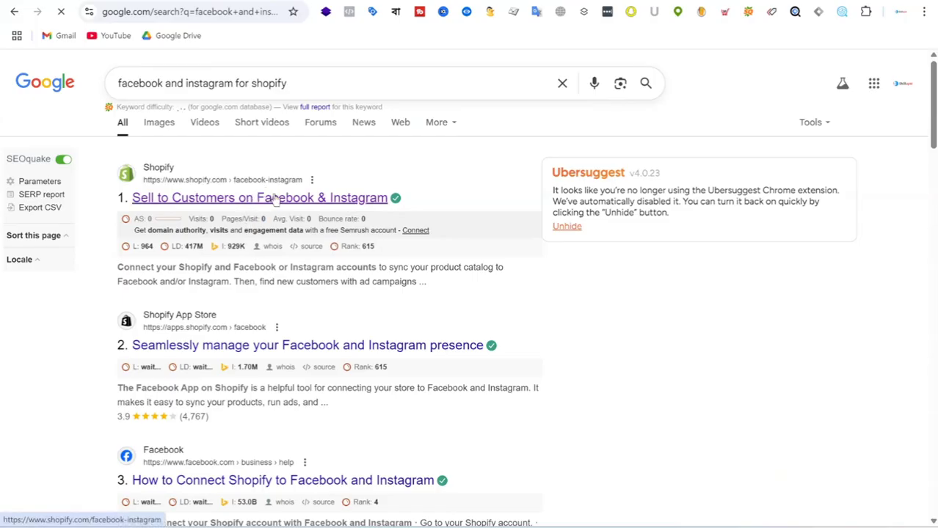
left_click(277, 196)
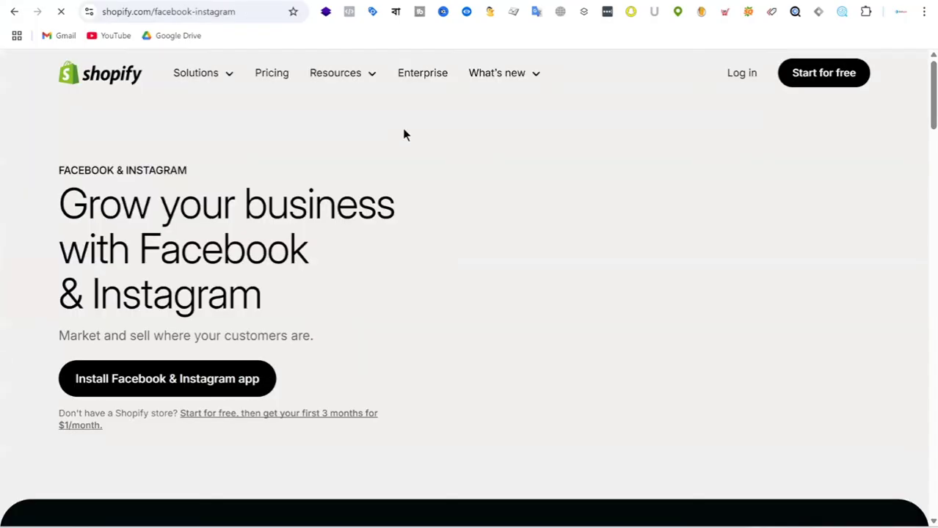
Look over Shopify's Facebook & Instagram page, highlight its heading and search Google for "facebook for woocommerce".
scroll(430, 179, "down", 9)
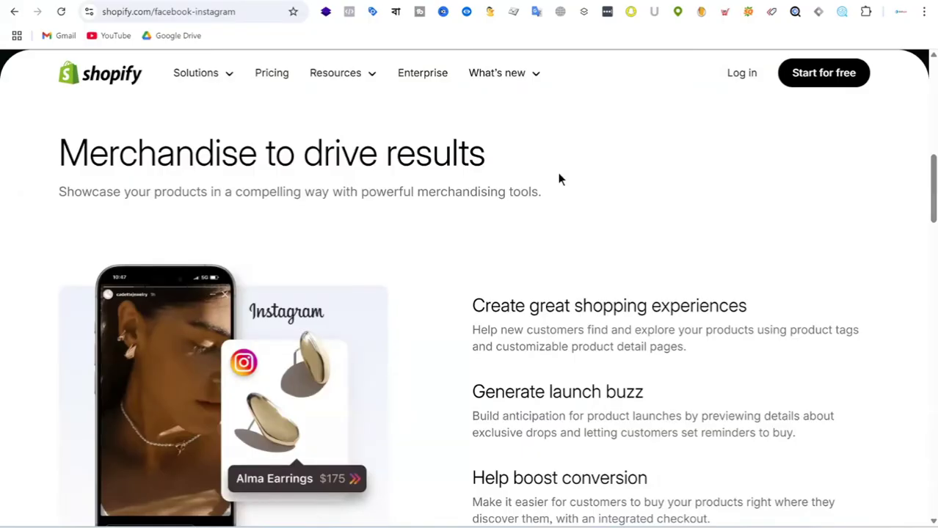
scroll(559, 177, "up", 9)
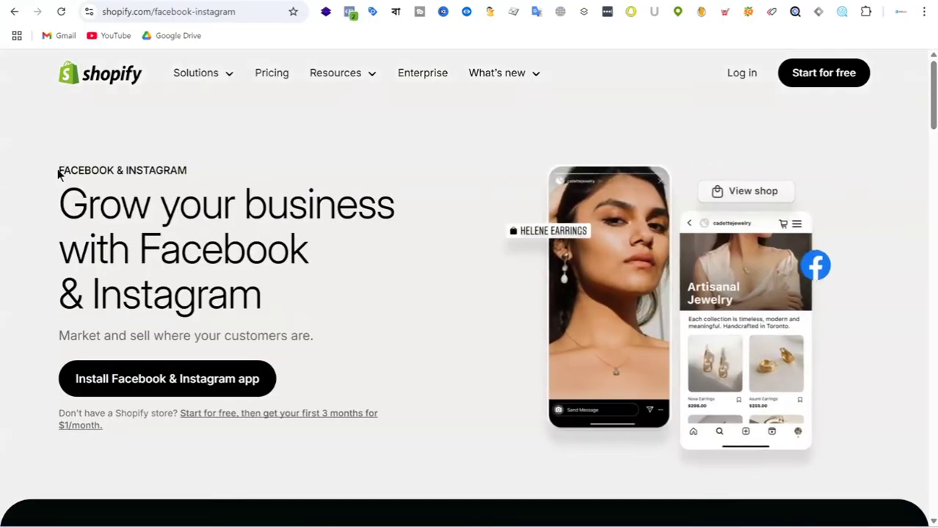
left_click_drag(59, 170, 84, 170)
left_click_drag(158, 170, 214, 170)
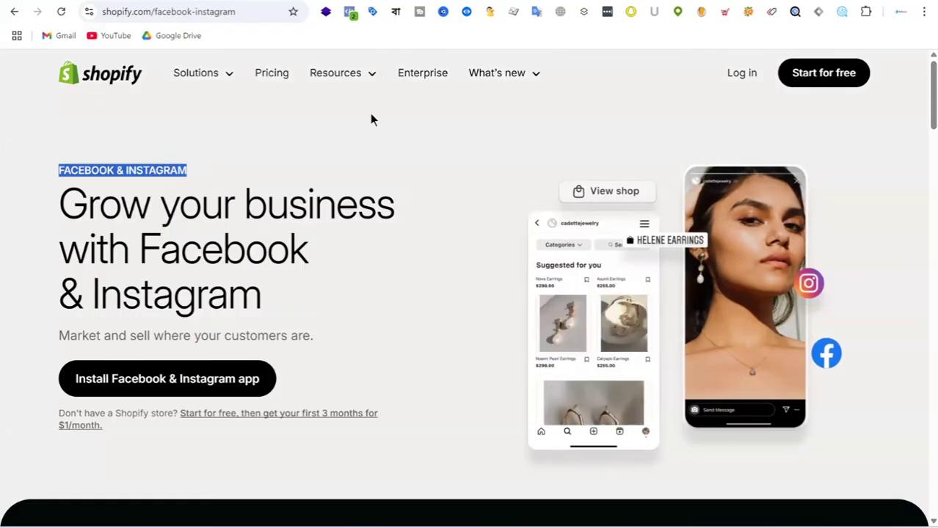
left_click(253, 7)
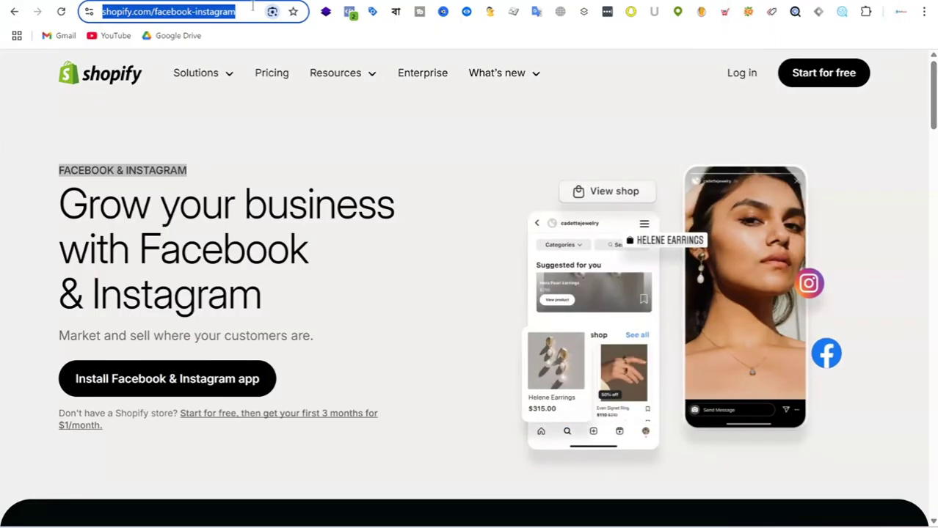
type("fa")
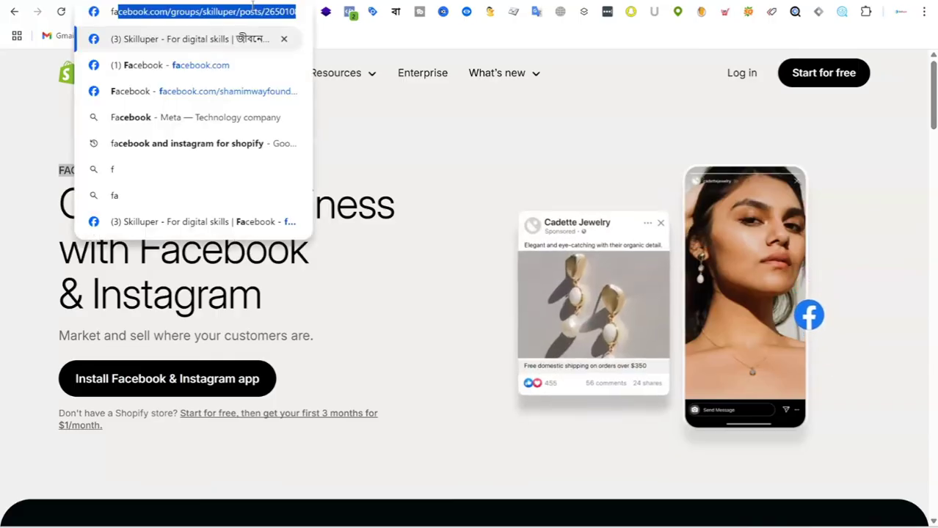
type("cebook f")
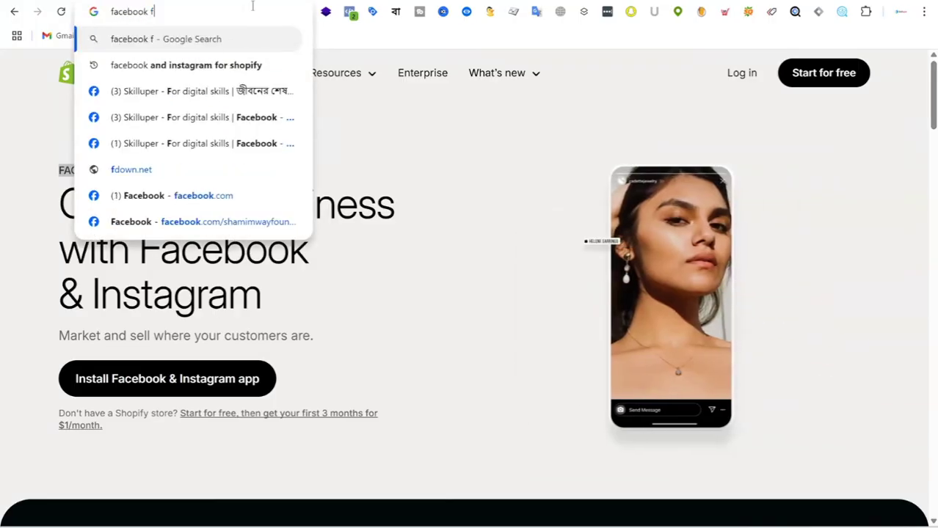
type("or woocommer")
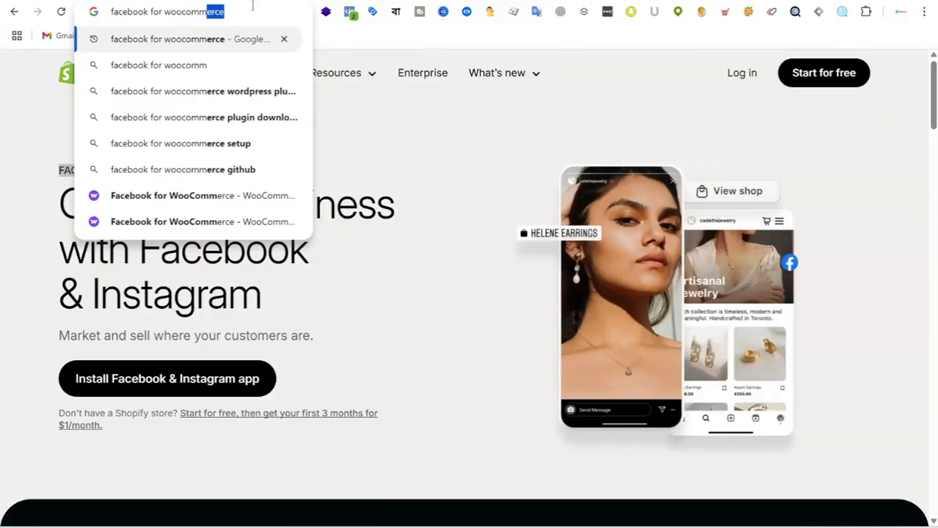
type("ce")
key("Return")
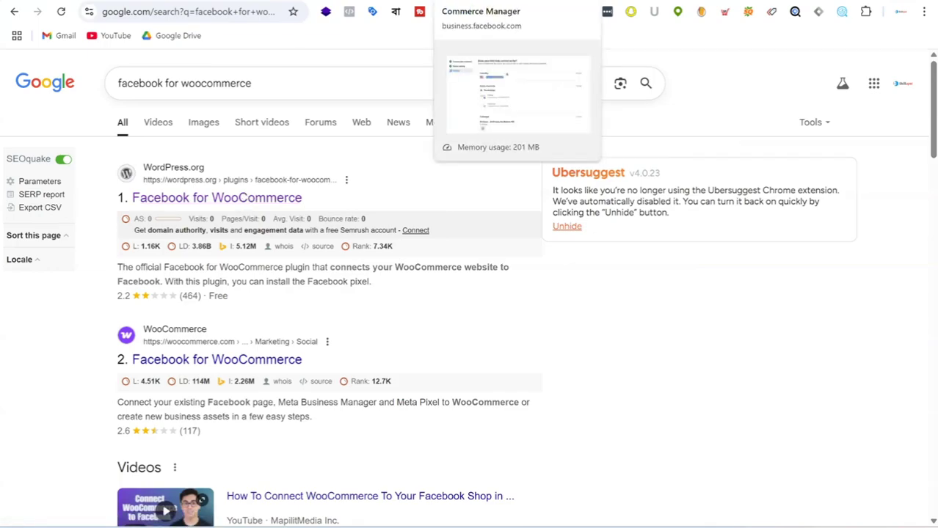
Return to Commerce Manager, start adding products manually, and try out an extra item row before removing it.
left_click(480, 1)
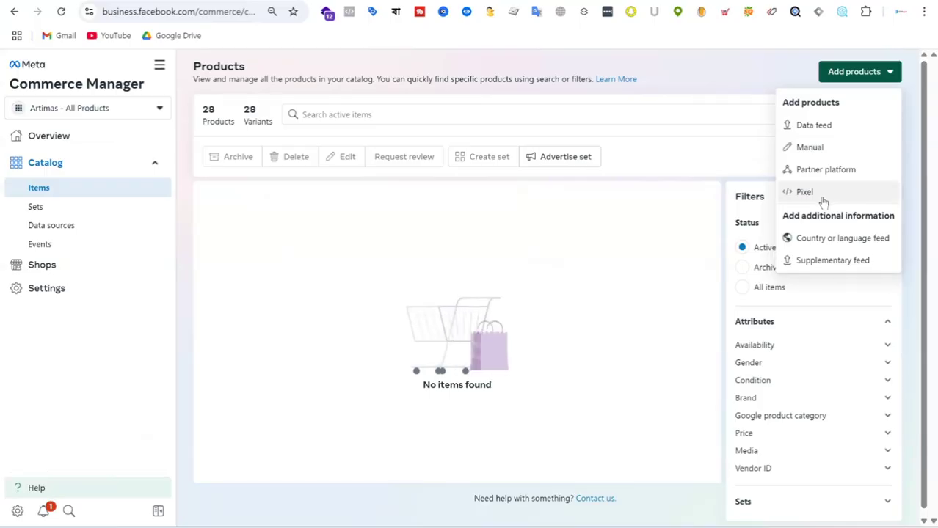
left_click(818, 150)
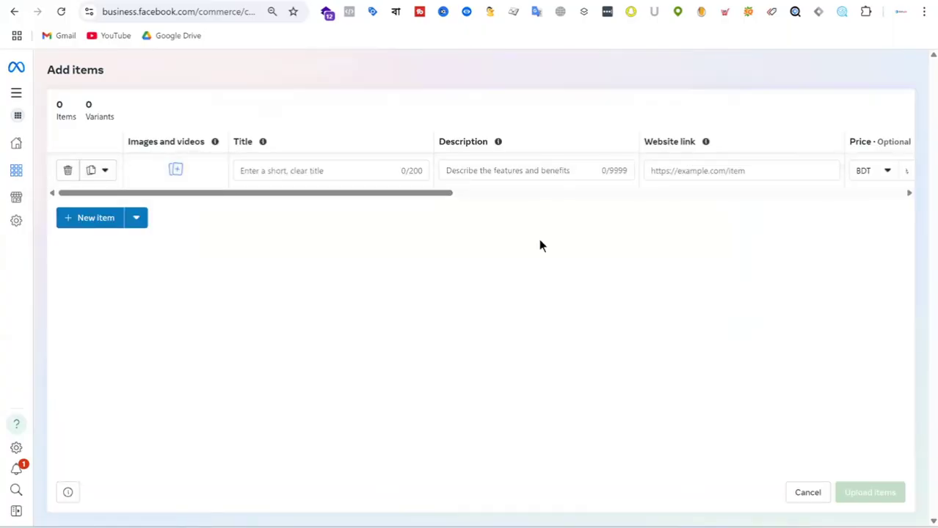
left_click(106, 220)
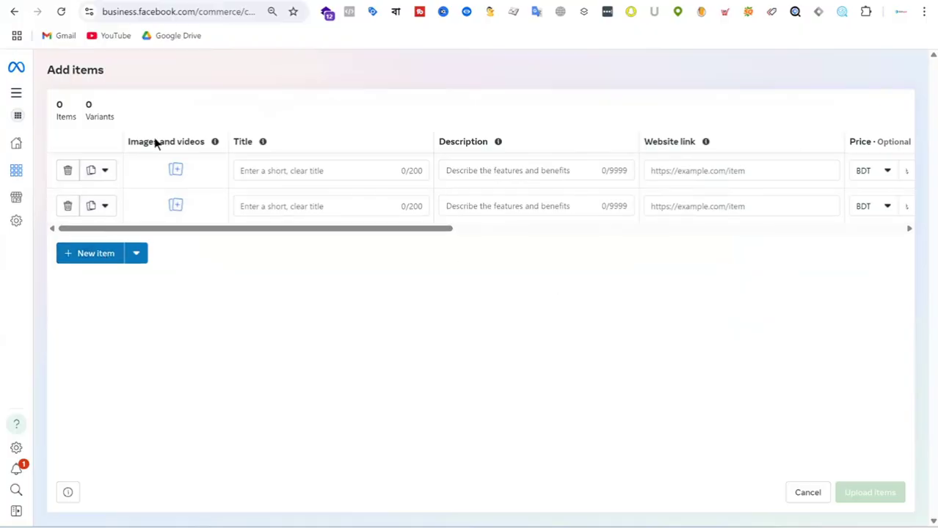
left_click(67, 206)
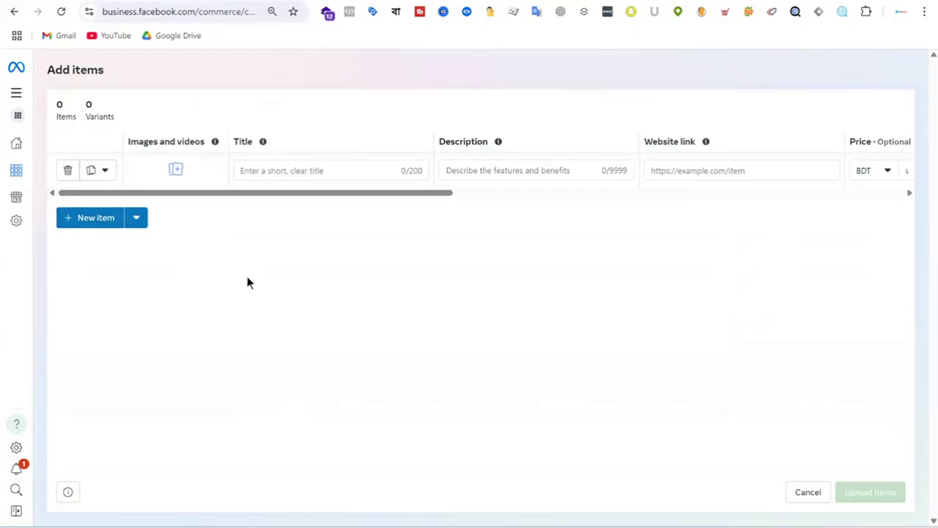
left_click(105, 171)
left_click(293, 257)
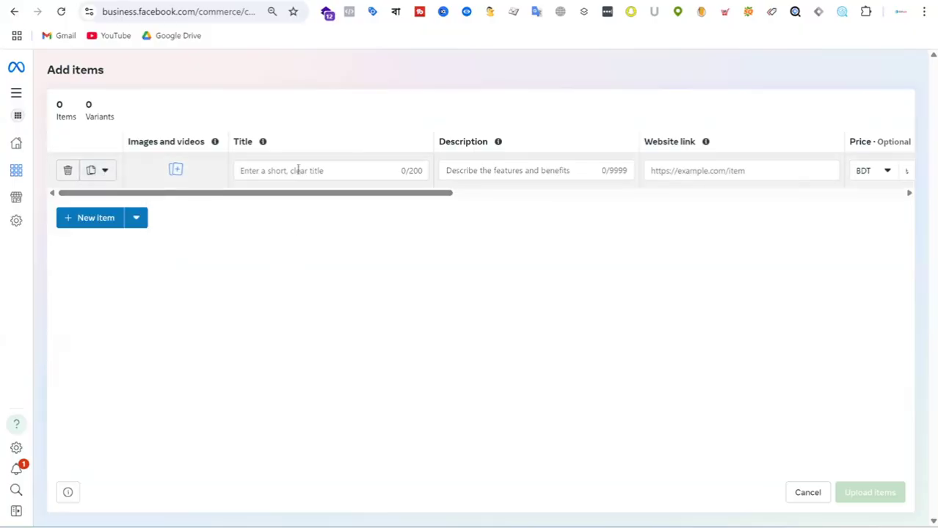
Go through the item's Title, Description, Website link, Price and Sale price fields, briefly enabling the sale price.
left_click(298, 171)
left_click_drag(327, 194, 399, 198)
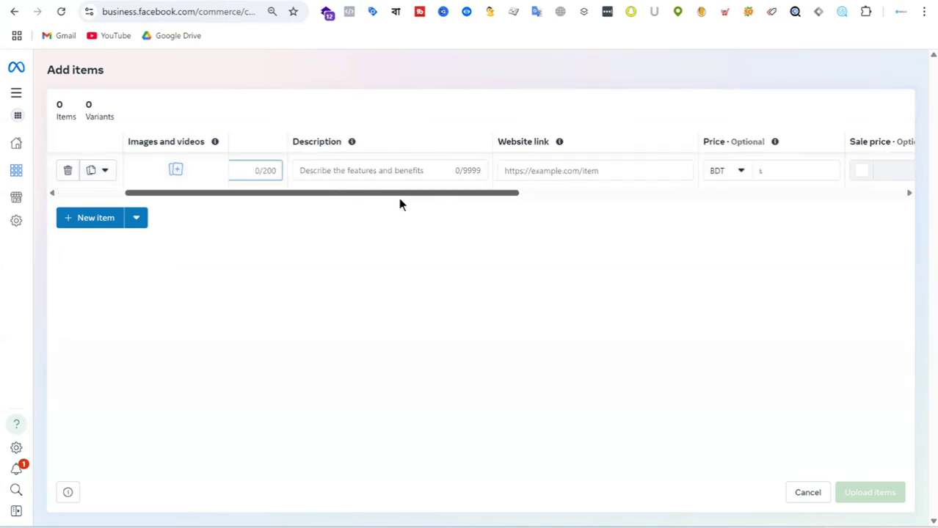
left_click(348, 171)
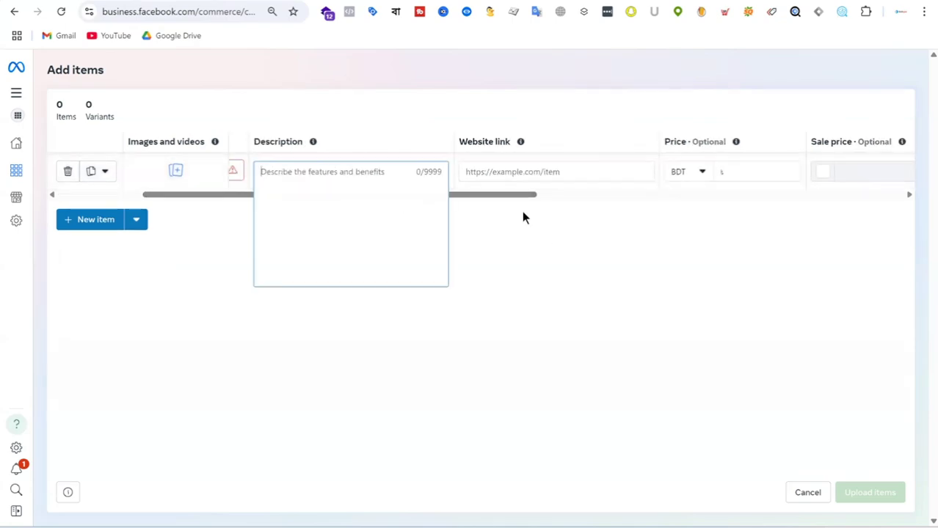
left_click_drag(514, 196, 568, 199)
left_click(481, 169)
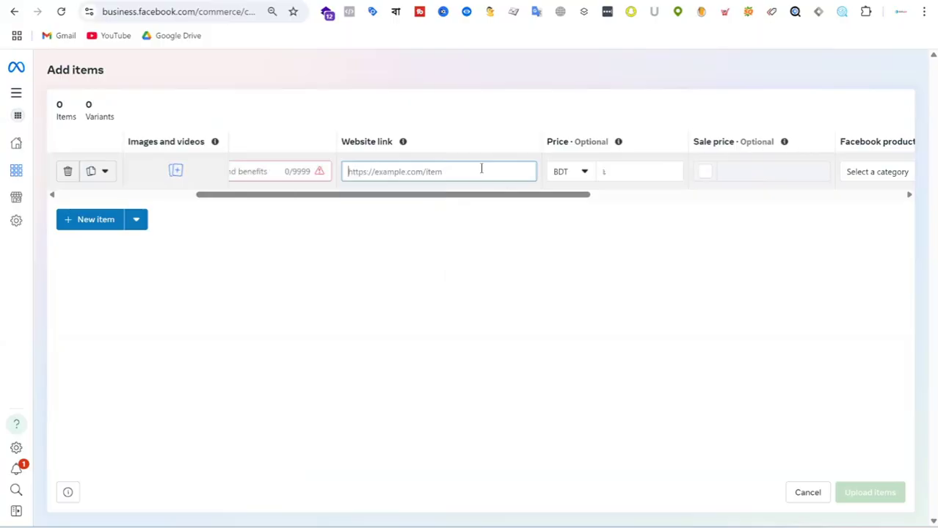
scroll(592, 209, "right", 5)
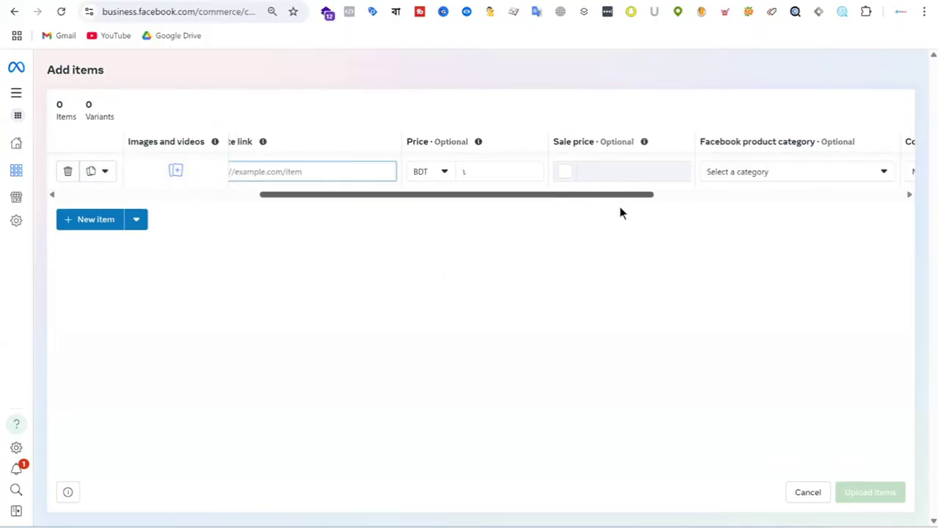
left_click(455, 169)
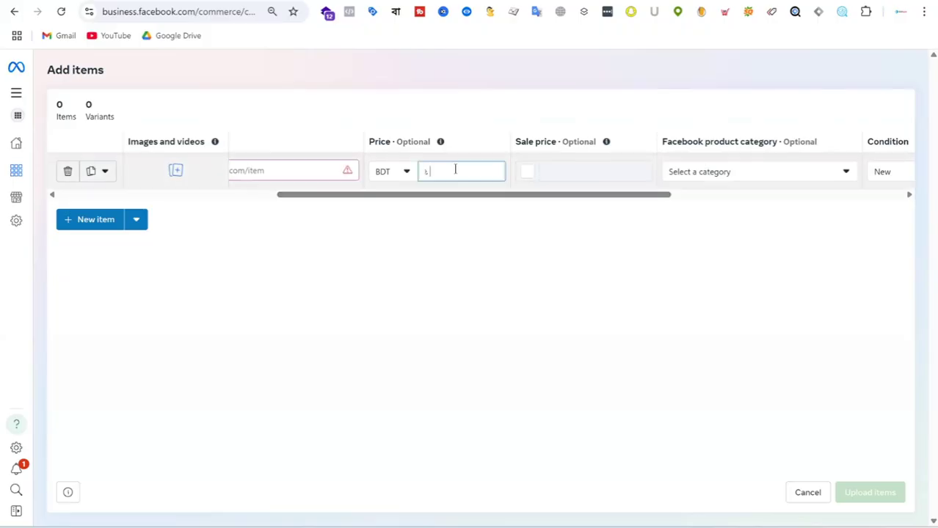
left_click(529, 174)
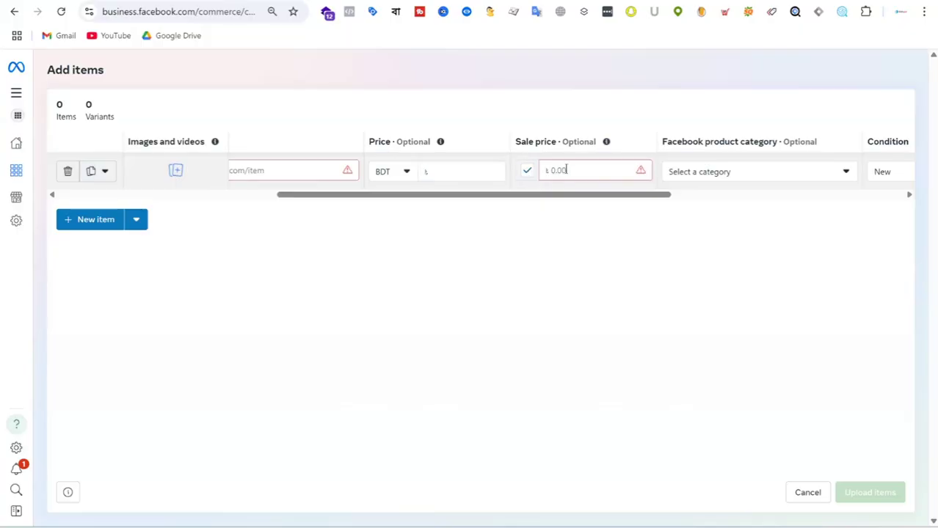
left_click(527, 175)
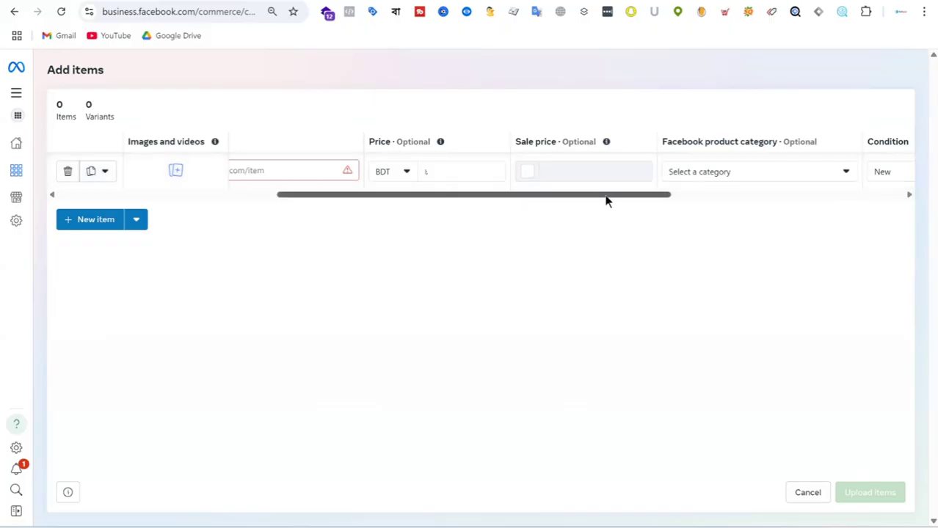
Browse the Facebook product category choices, including the Baby Products subcategories, and close the list without choosing one.
left_click_drag(607, 199, 669, 199)
left_click(650, 171)
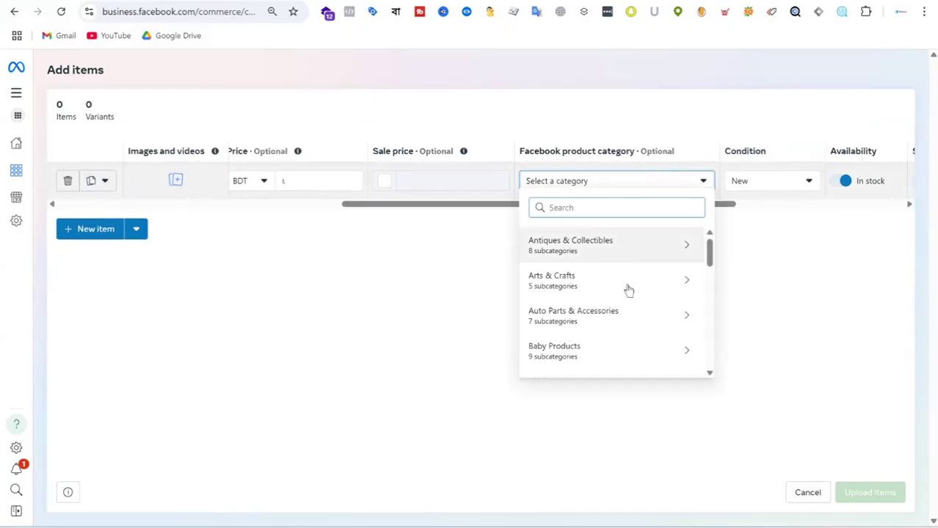
scroll(628, 289, "down", 10)
scroll(631, 364, "up", 8)
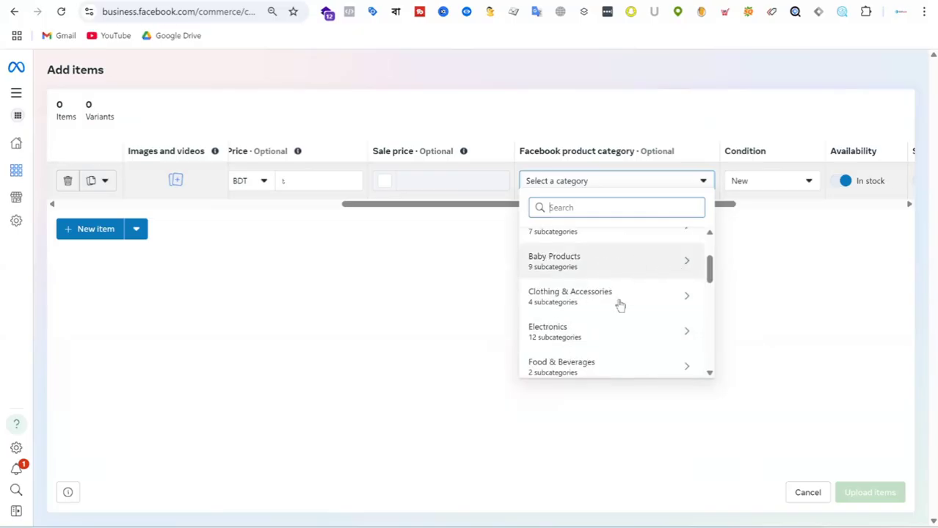
left_click(684, 265)
scroll(629, 298, "down", 2)
scroll(629, 299, "down", 1)
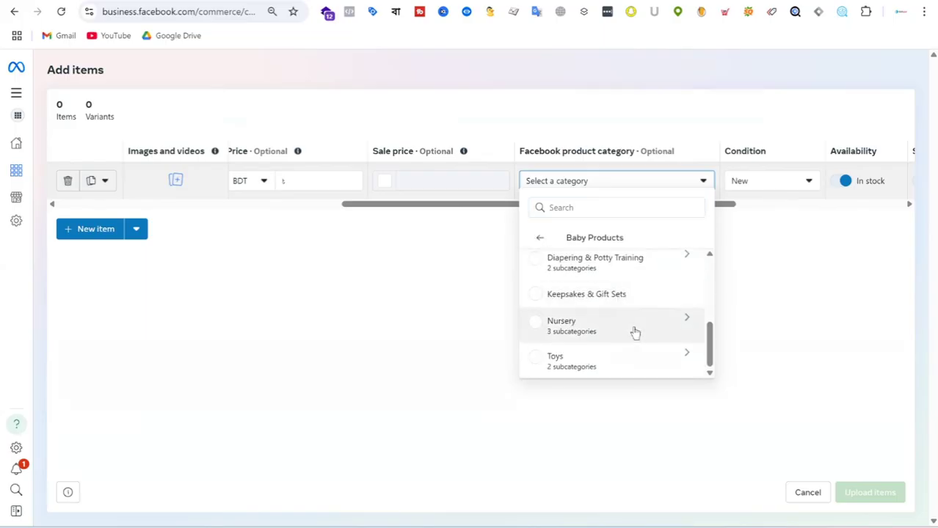
scroll(633, 331, "up", 3)
left_click(538, 237)
scroll(622, 286, "down", 8)
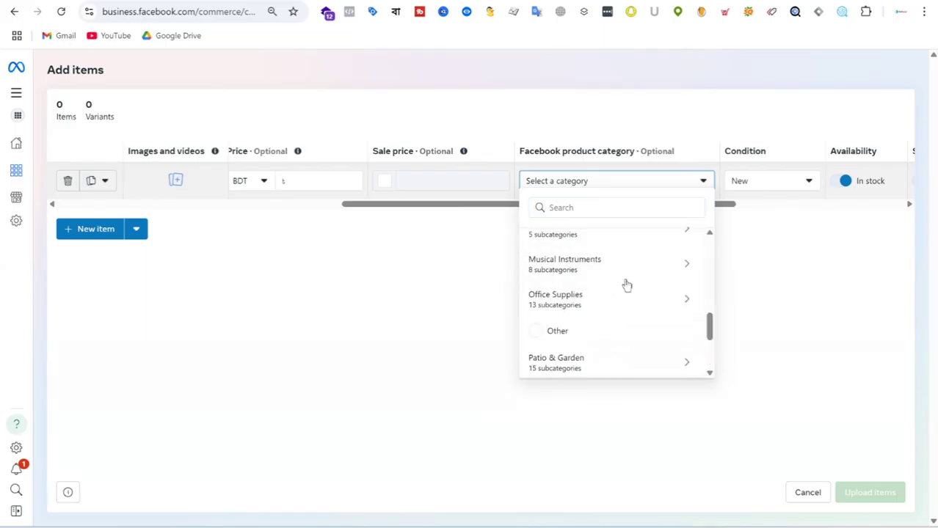
left_click(469, 284)
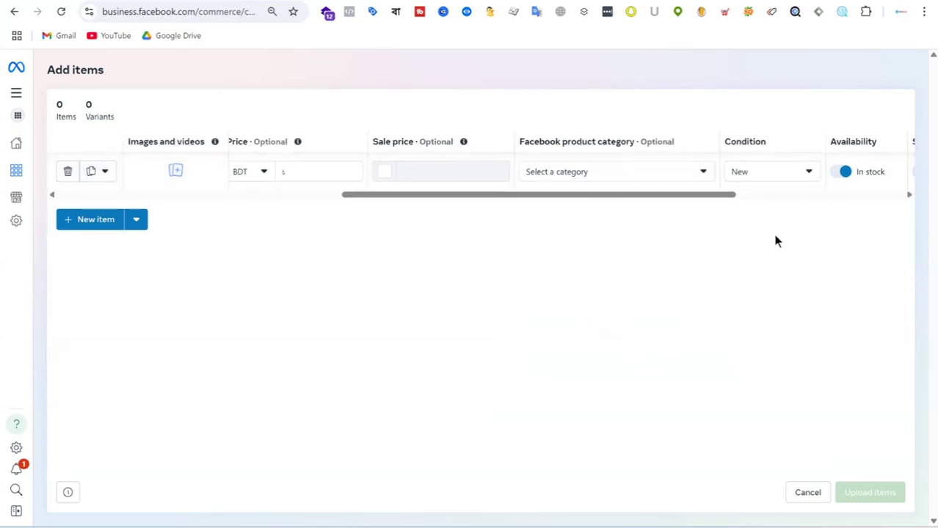
Examine the item's Condition choices and try out its Availability and Status switches, leaving the item in stock and active.
scroll(603, 187, "right", 3)
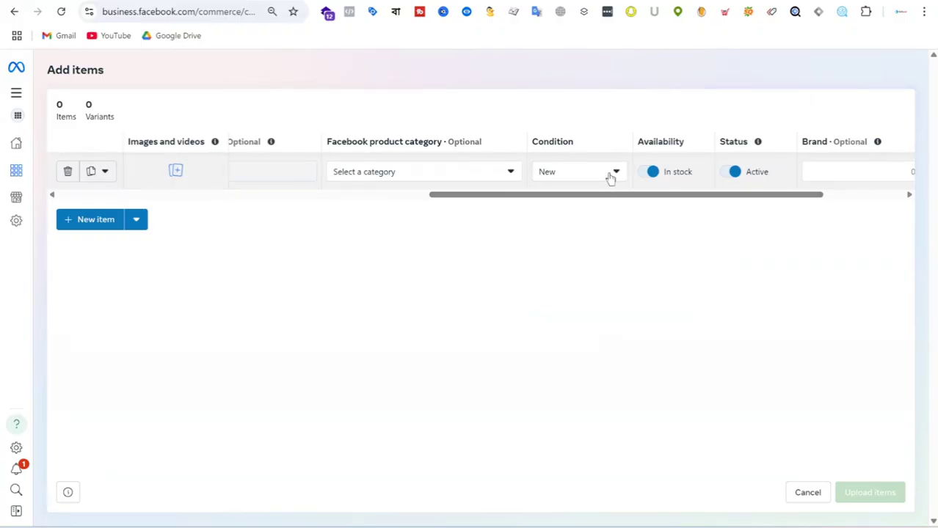
left_click(610, 176)
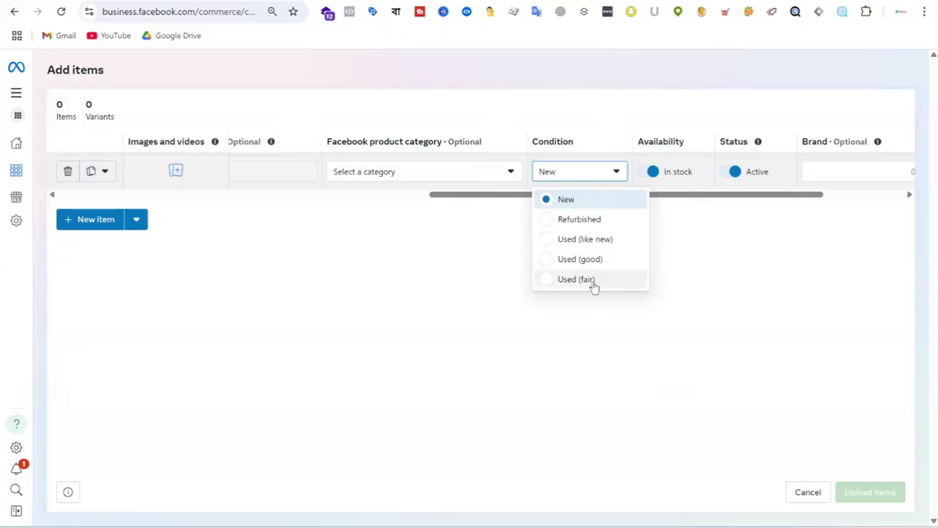
left_click(655, 266)
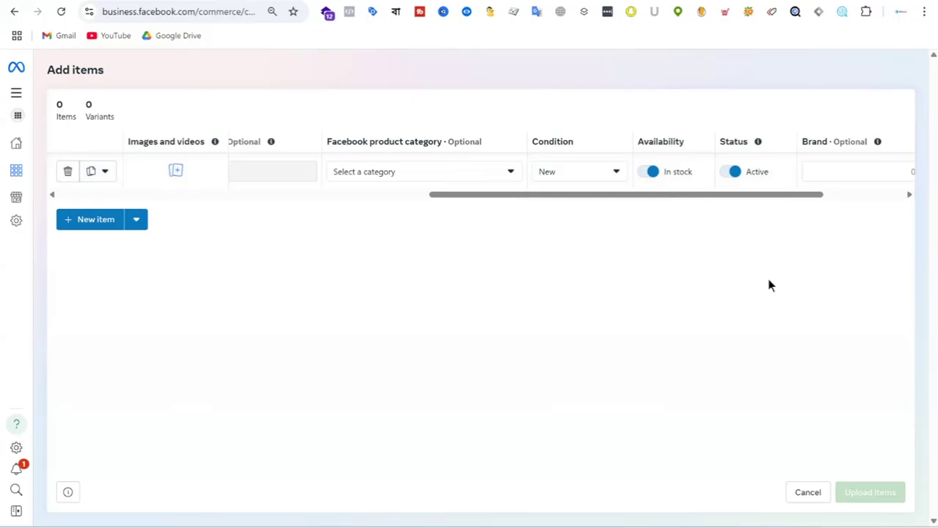
left_click(648, 173)
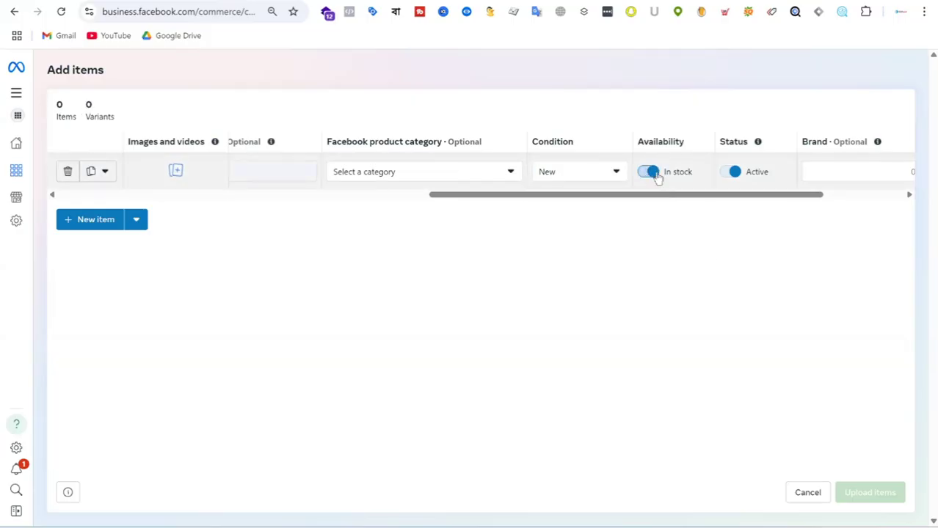
left_click(732, 173)
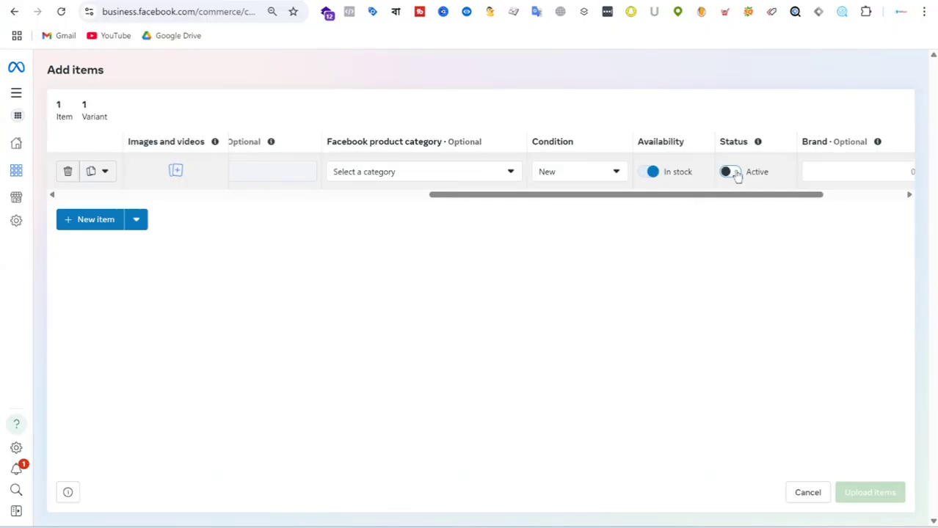
left_click(734, 173)
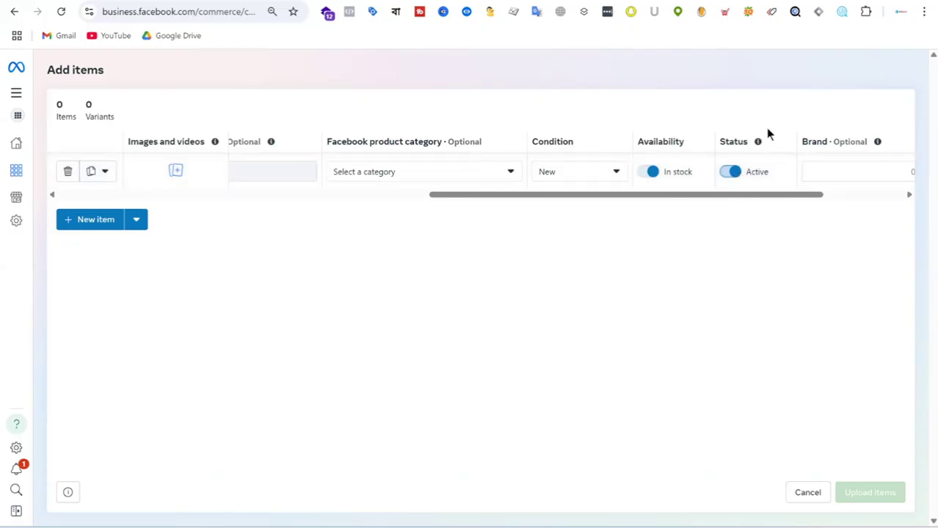
Read the Status explanation, switch off the item's Active status and visit the empty Brand and Content ID fields.
mouse_move(761, 145)
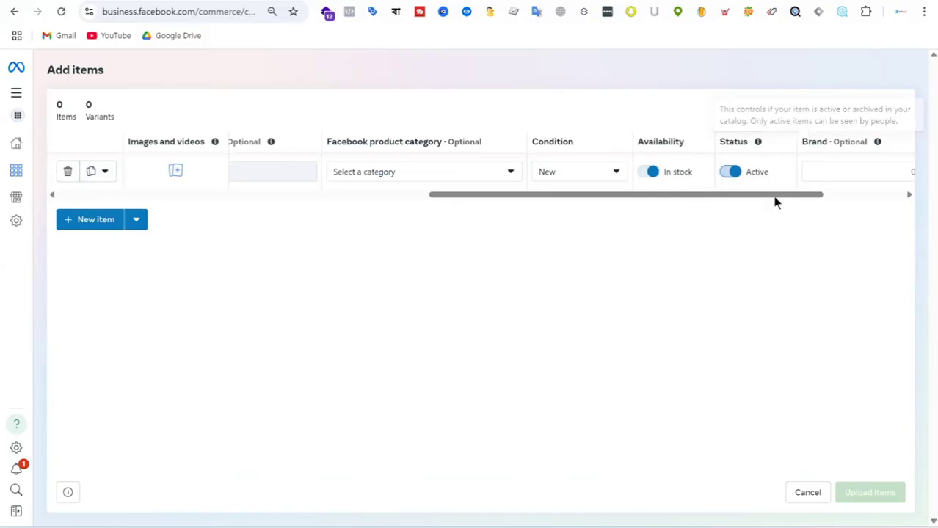
left_click_drag(736, 195, 753, 194)
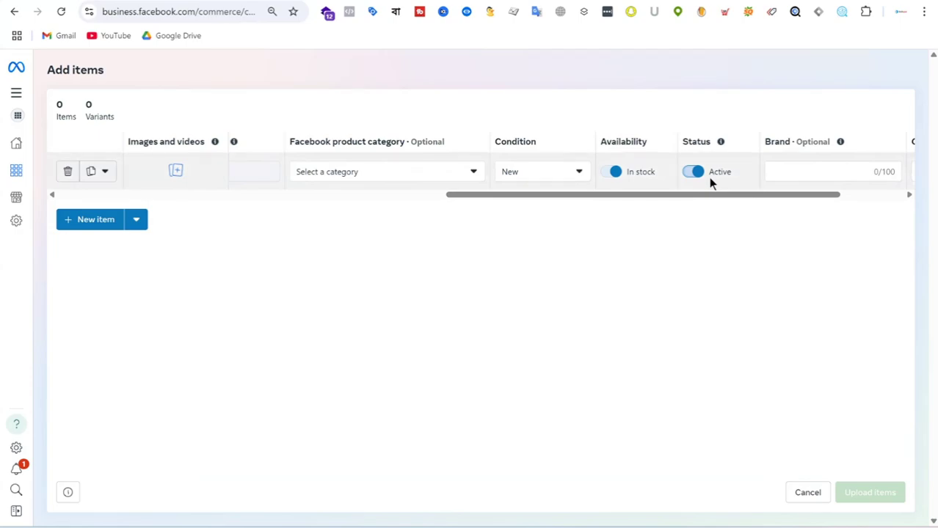
left_click(690, 171)
left_click_drag(718, 195, 782, 196)
left_click(680, 169)
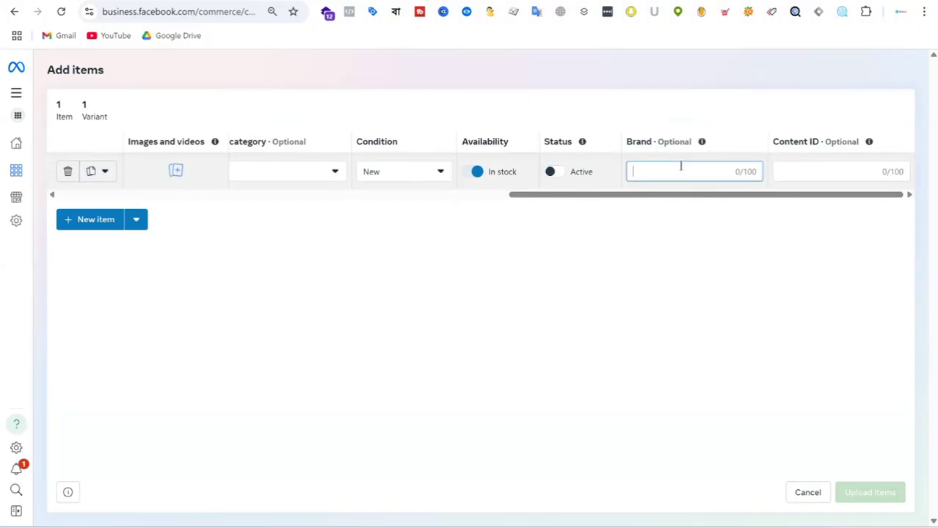
left_click(824, 170)
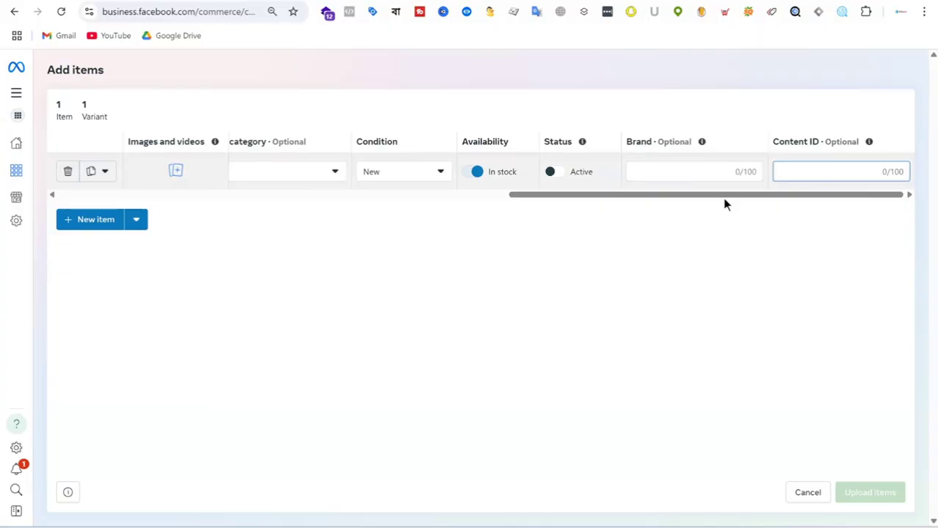
Look across the manual item form's columns from Images and videos to Content ID, and close the Le Reve login page.
left_click_drag(722, 197, 146, 211)
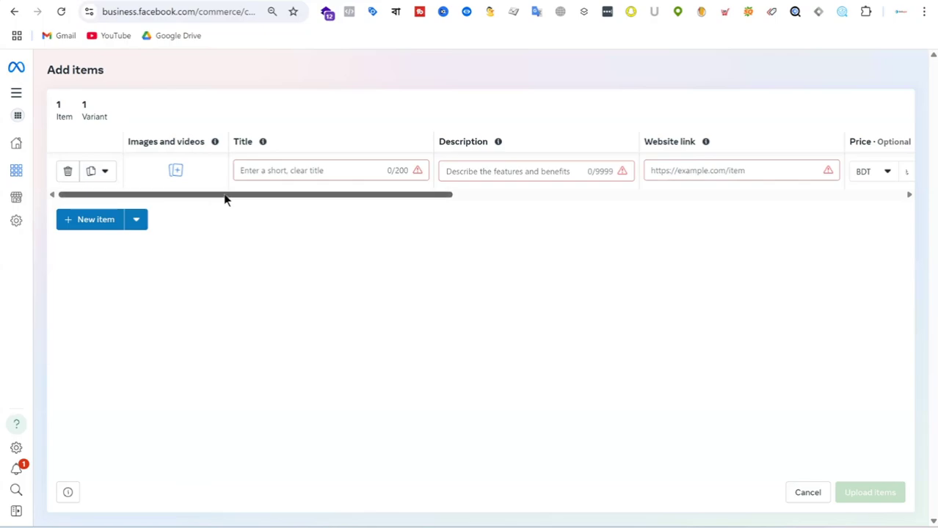
left_click_drag(262, 196, 752, 172)
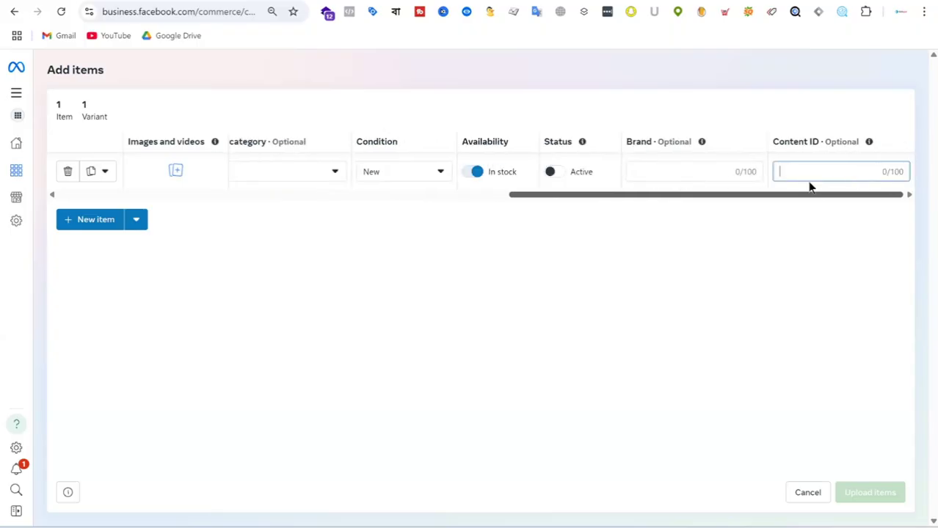
left_click_drag(650, 194, 816, 201)
left_click_drag(496, 214, 149, 218)
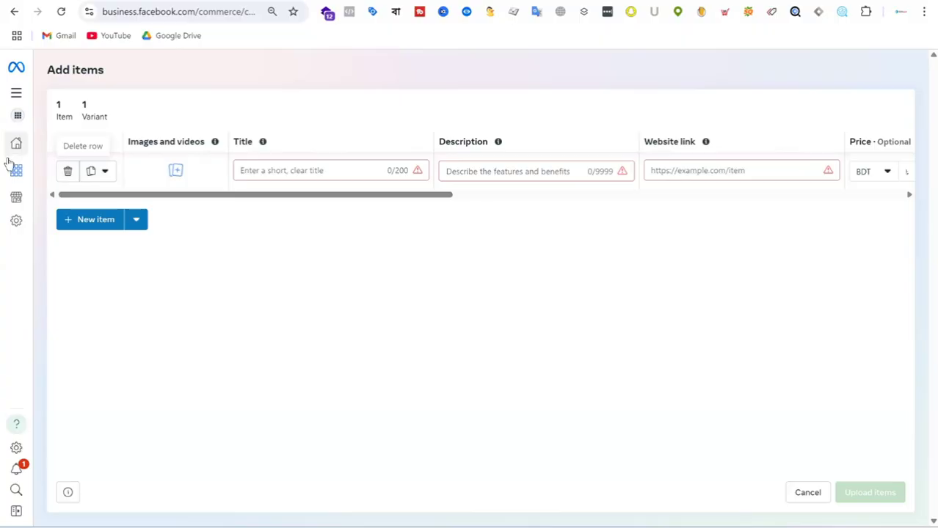
mouse_move(9, 165)
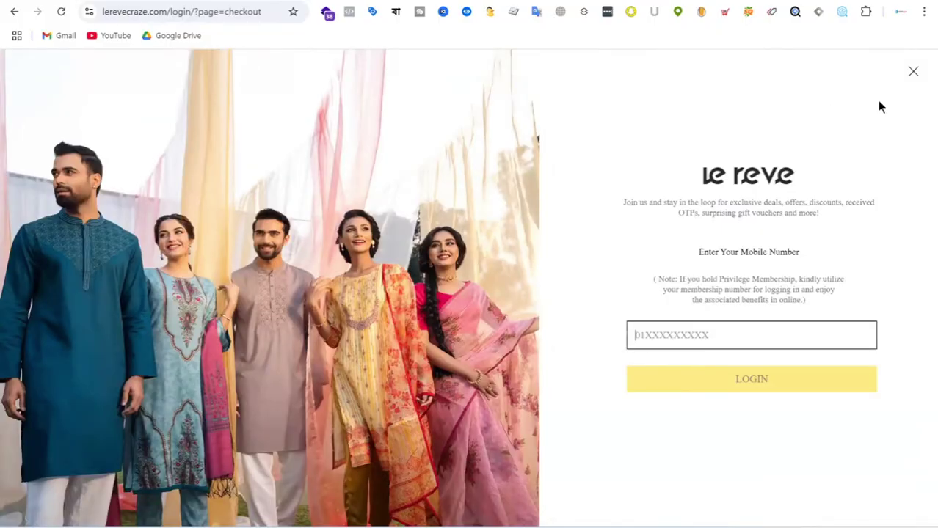
left_click(912, 74)
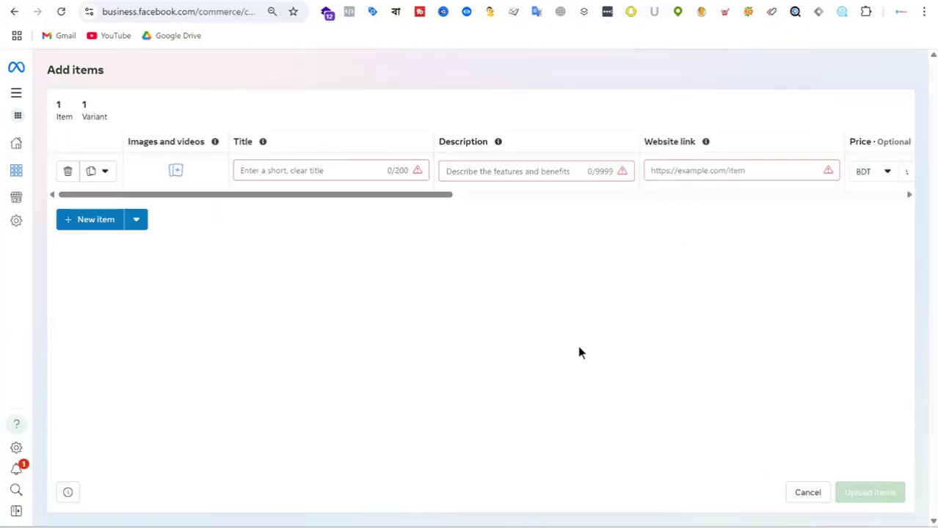
Leave the manual item form for the catalog's items and start adding products through a pixel.
mouse_move(12, 179)
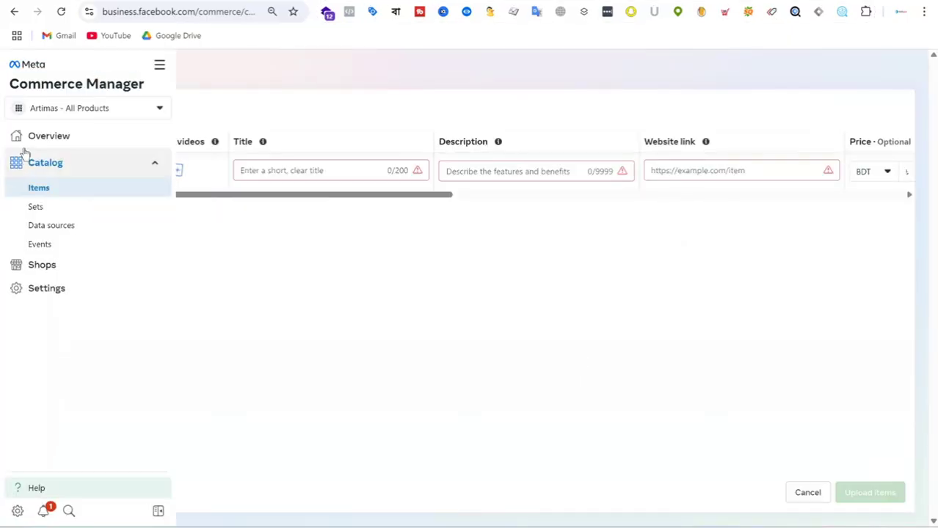
left_click(42, 189)
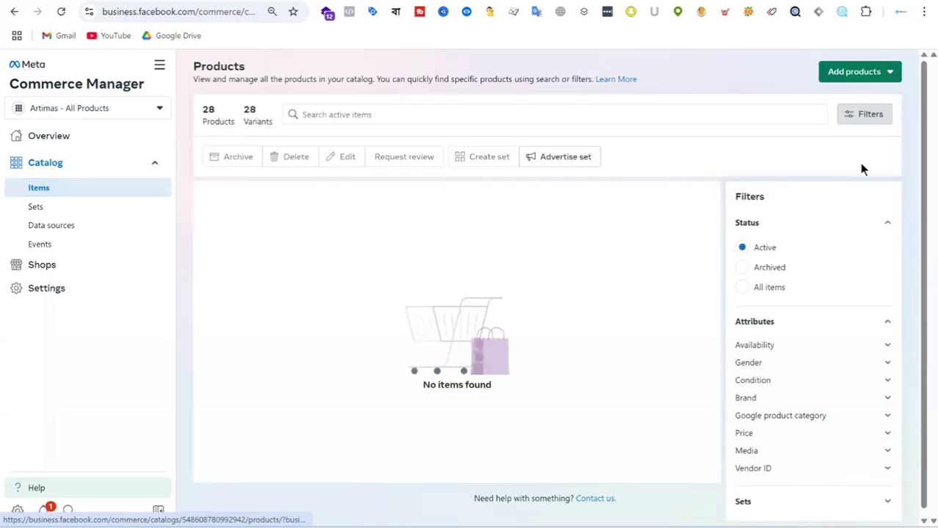
left_click(866, 74)
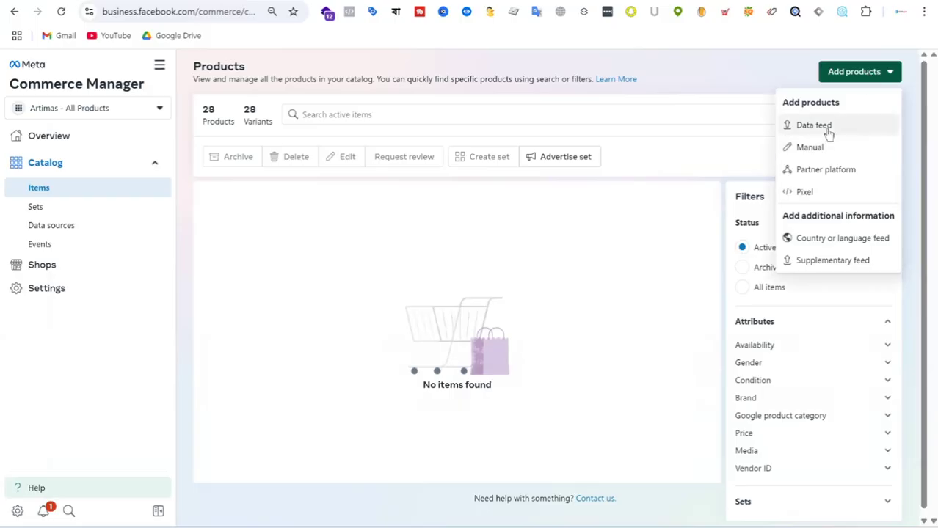
left_click(813, 193)
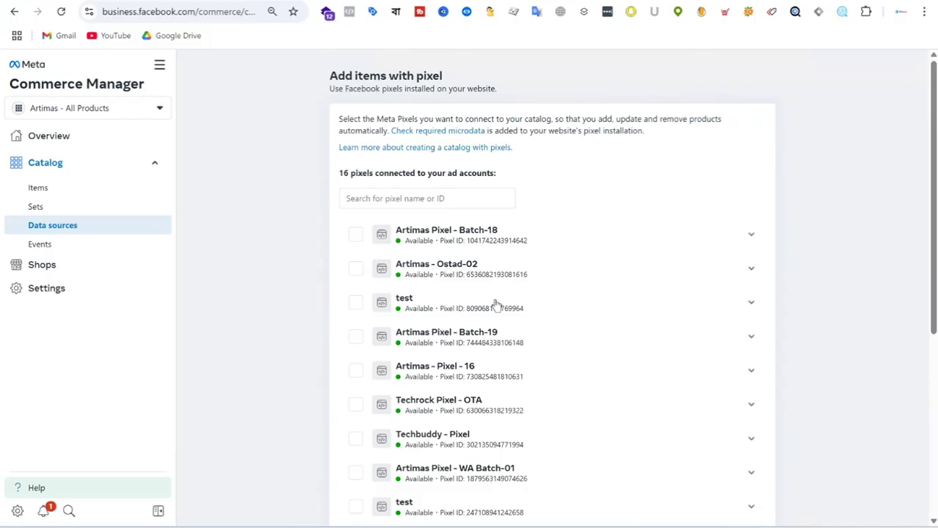
Select Artimas Pixel - Batch-19 as the pixel to connect to the catalog and continue to its filters.
left_click(355, 337)
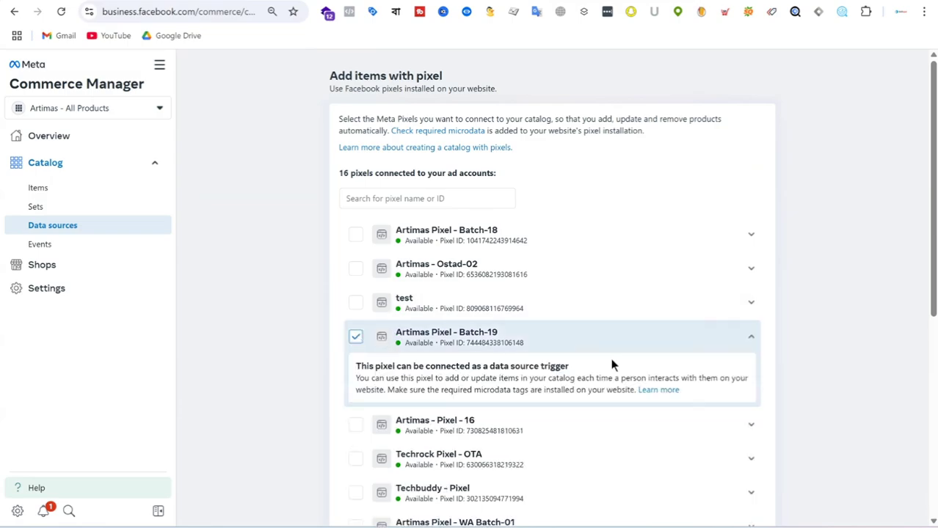
left_click(752, 339)
left_click(751, 340)
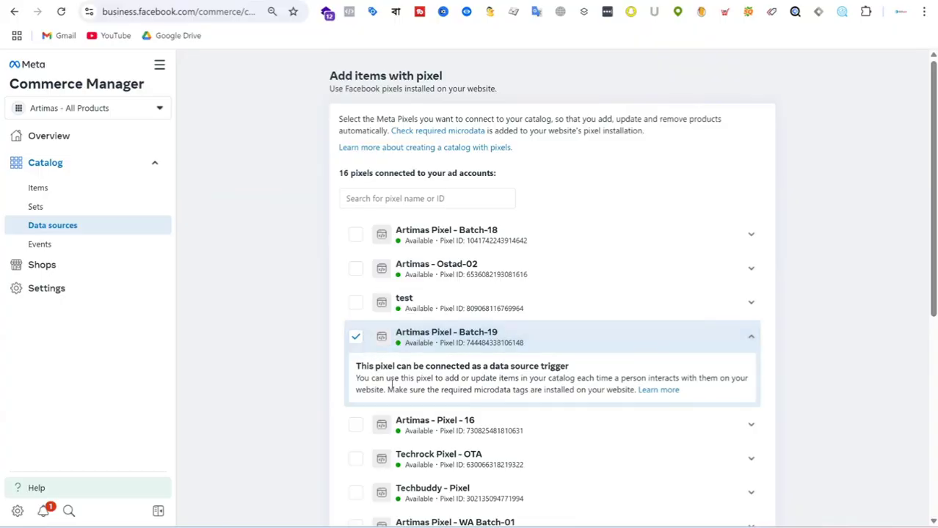
scroll(724, 345, "down", 5)
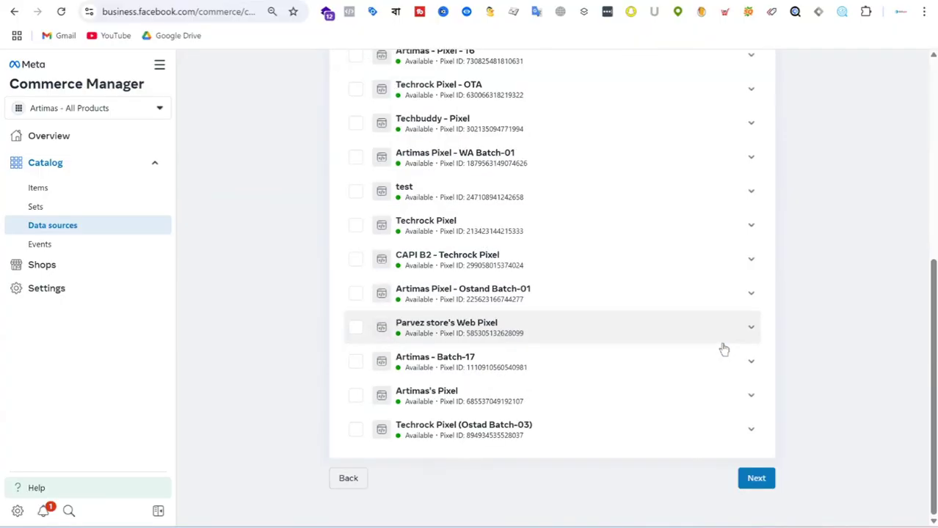
left_click(760, 478)
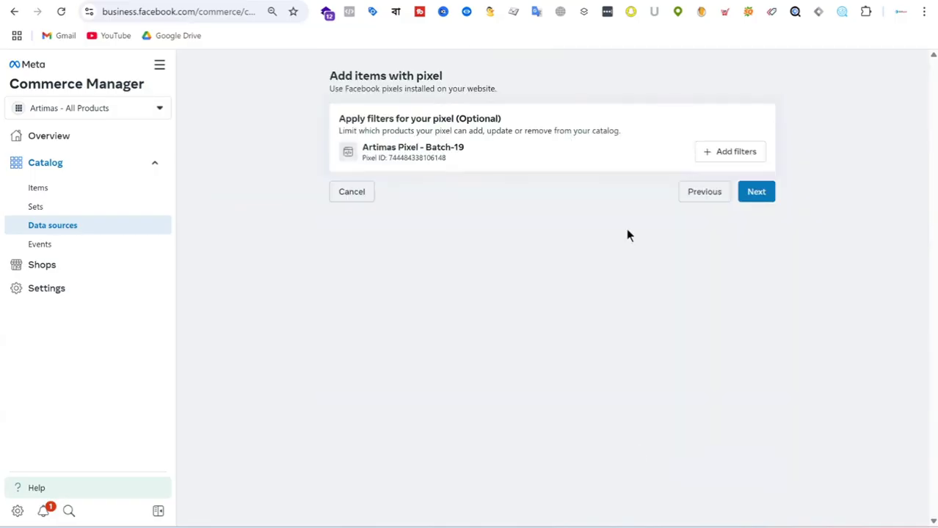
Finish connecting the pixel without filters, keeping its trusted websites and choosing a default currency.
left_click(764, 193)
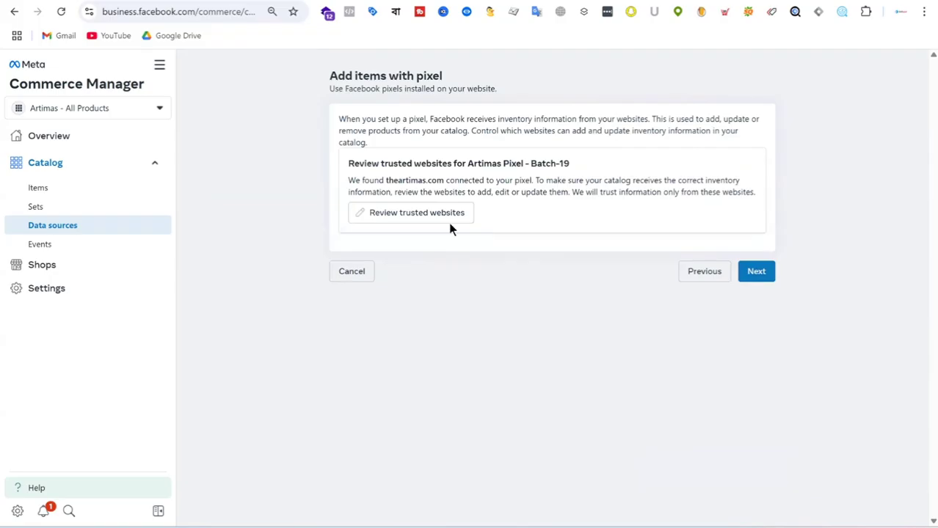
left_click(764, 274)
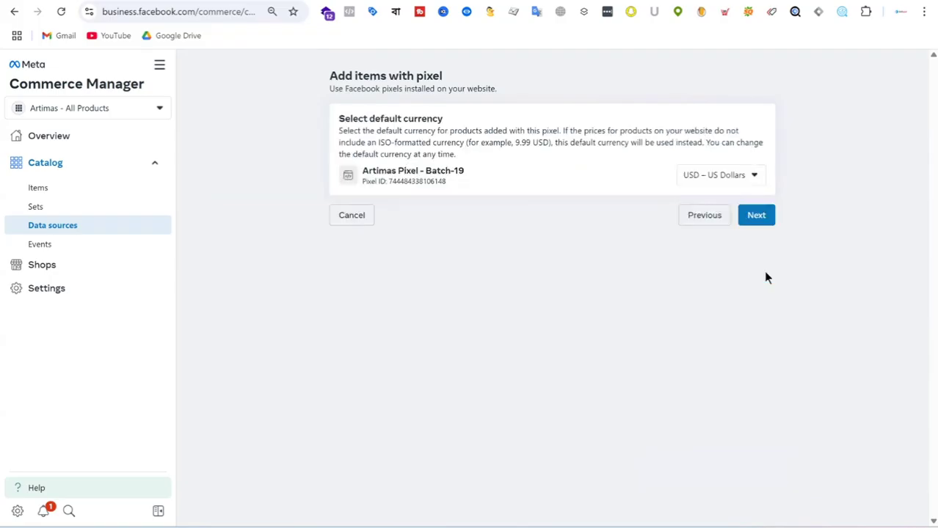
left_click(747, 177)
left_click(634, 234)
left_click(752, 215)
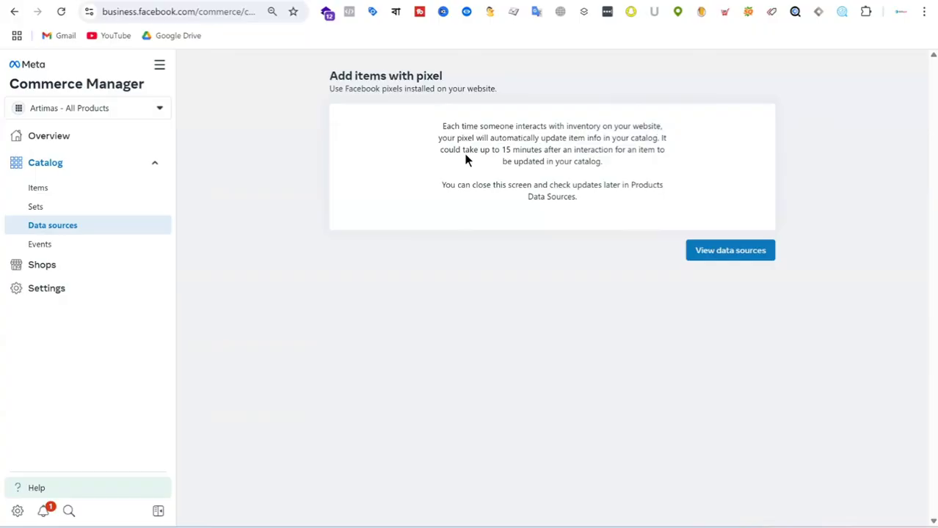
Read the pixel update notice, review the catalog's data sources and open the Artimas - All Products data feed.
left_click_drag(464, 152, 743, 226)
left_click(743, 257)
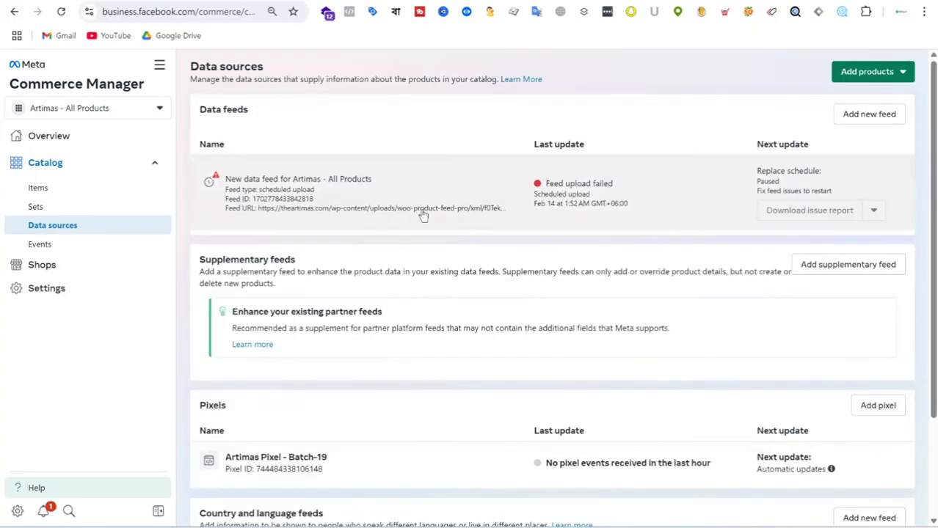
scroll(477, 214, "down", 2)
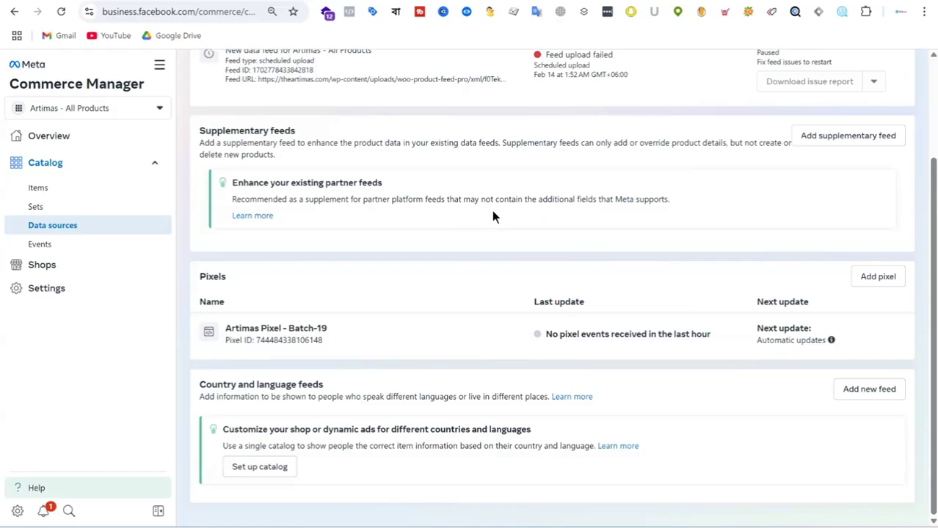
scroll(492, 212, "up", 2)
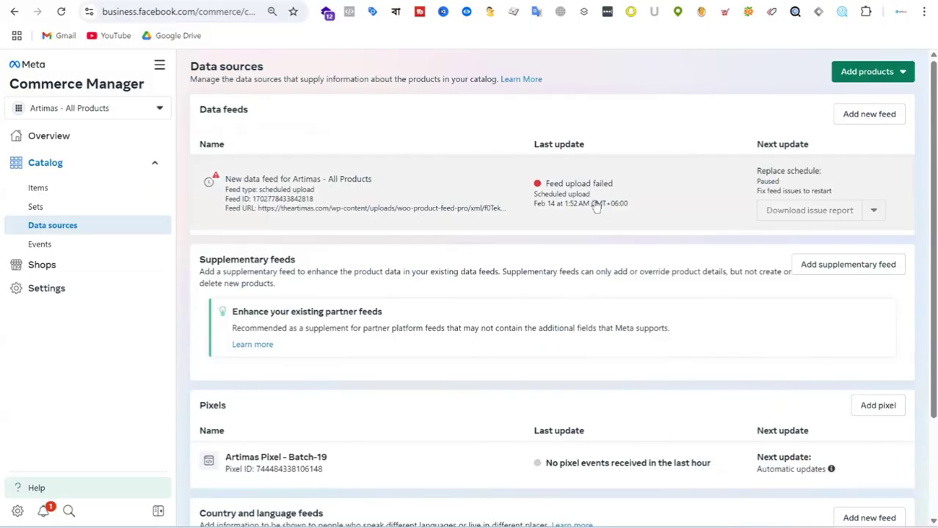
left_click(387, 203)
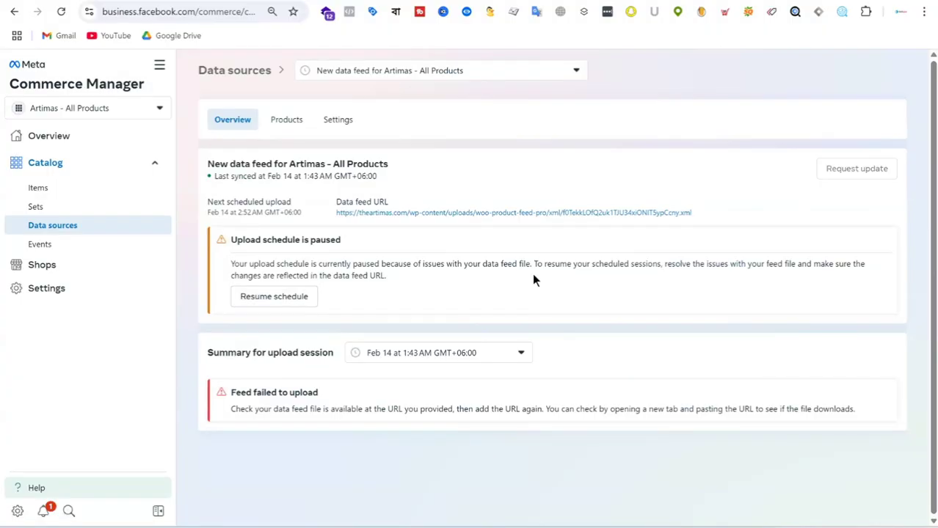
Return to the catalog's items, restart adding products through a pixel and open the required microdata check in a new tab.
left_click(84, 192)
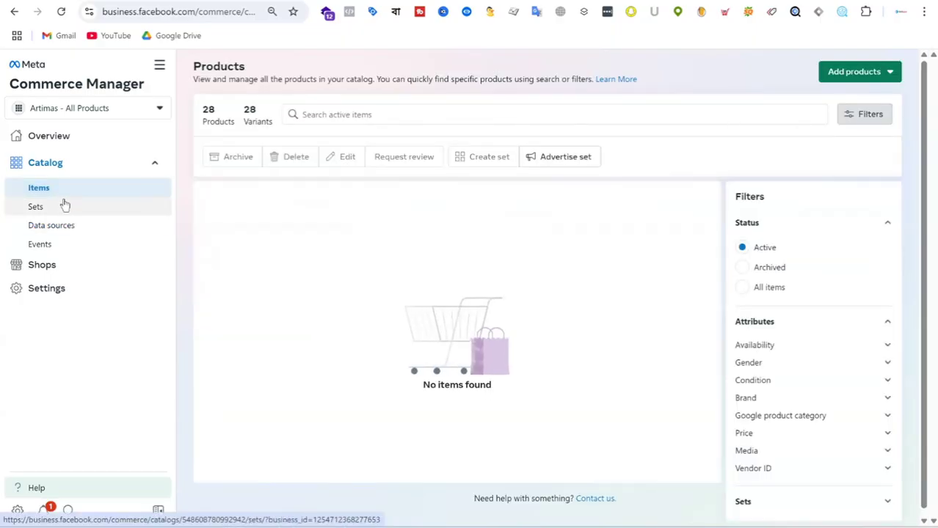
left_click(880, 72)
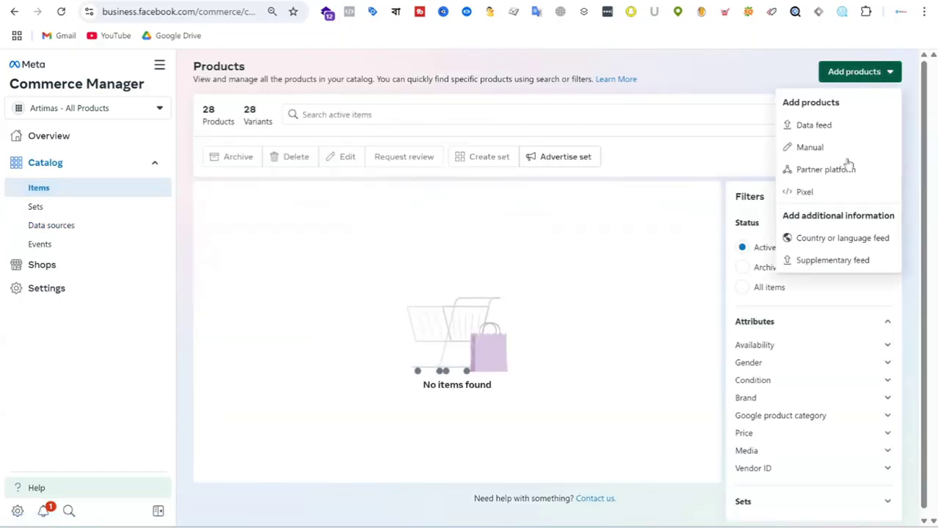
left_click(829, 188)
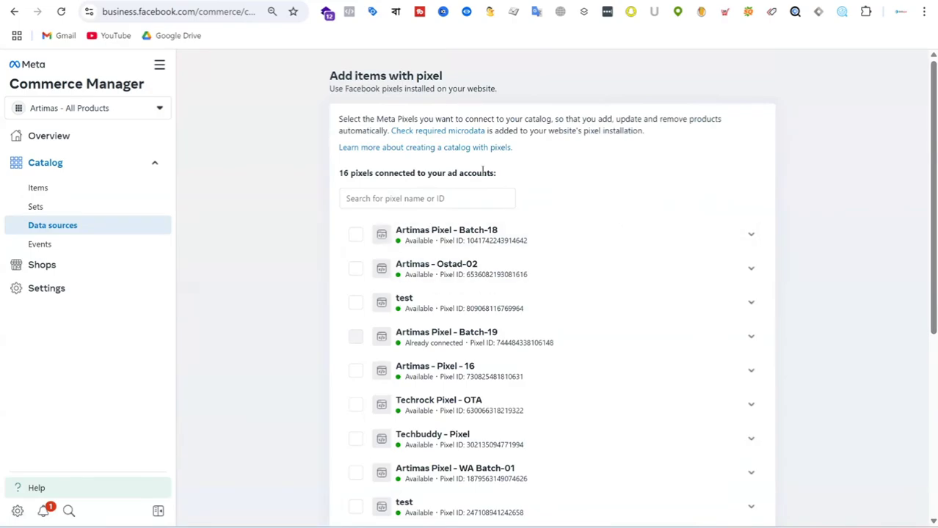
right_click(435, 133)
left_click(459, 151)
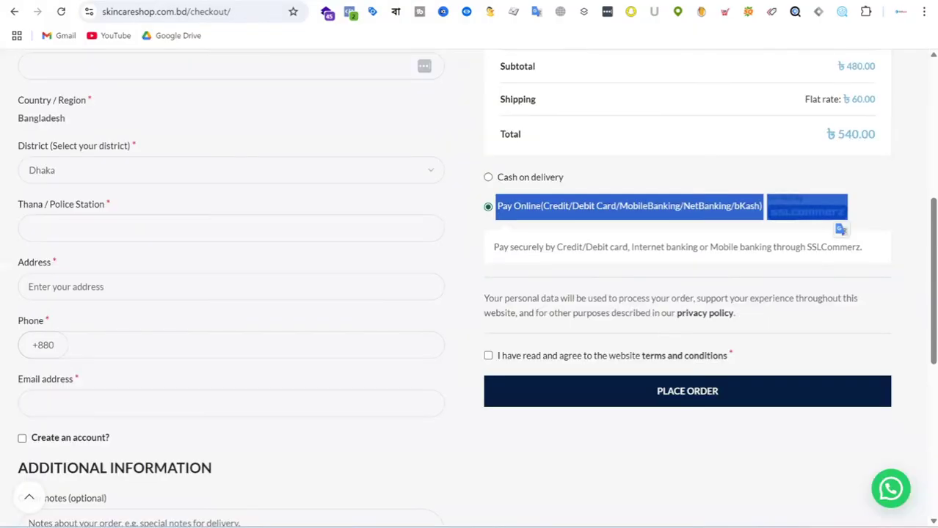
On the Skincare Shop site, open Lakme Ultimate Glam Eyeliner 9ml from the Eyeliner makeup category and copy its page address.
scroll(396, 154, "up", 5)
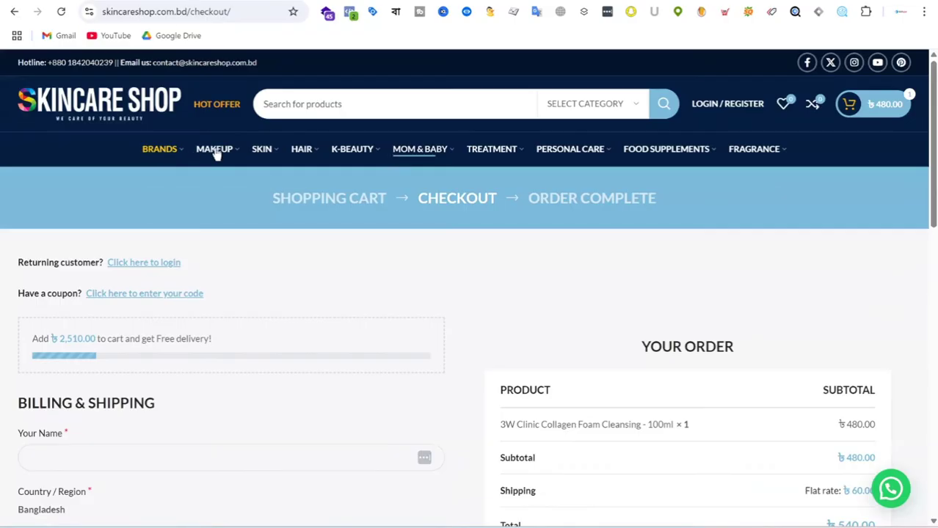
mouse_move(215, 149)
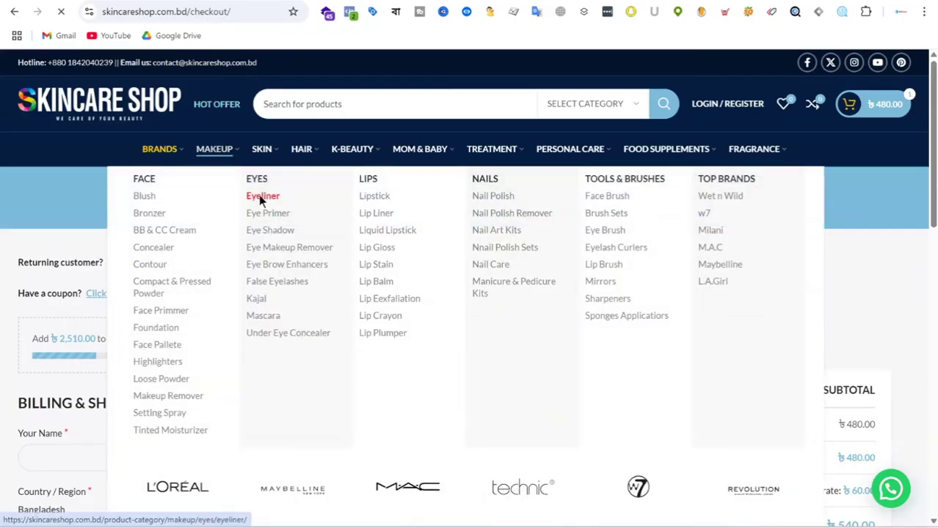
left_click(258, 195)
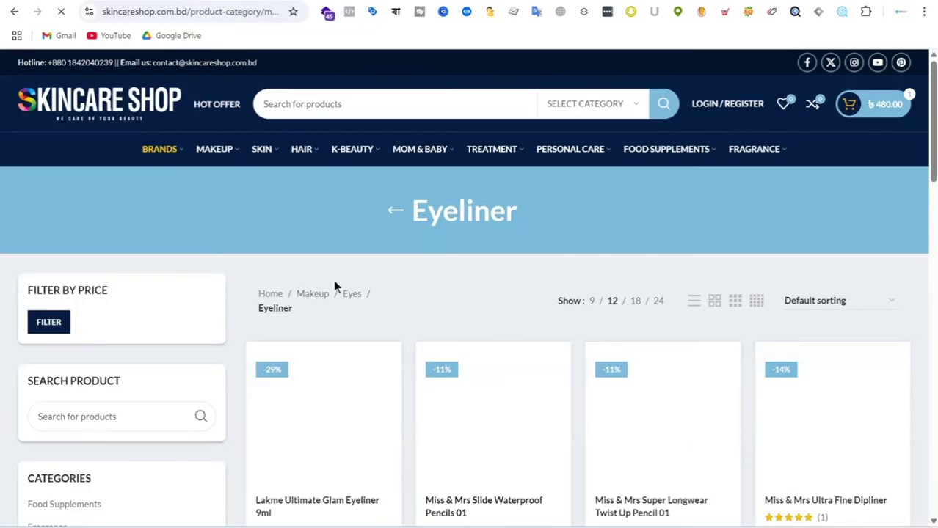
scroll(345, 273, "down", 2)
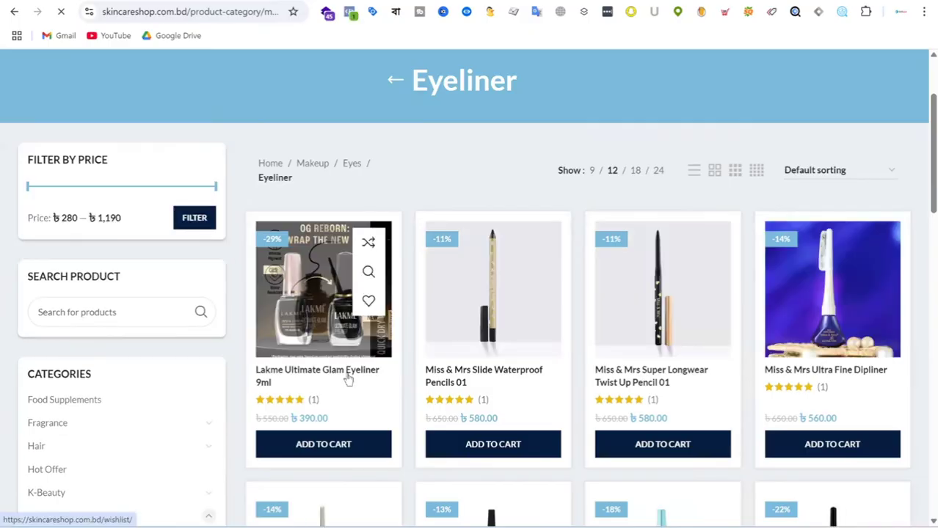
left_click(349, 375)
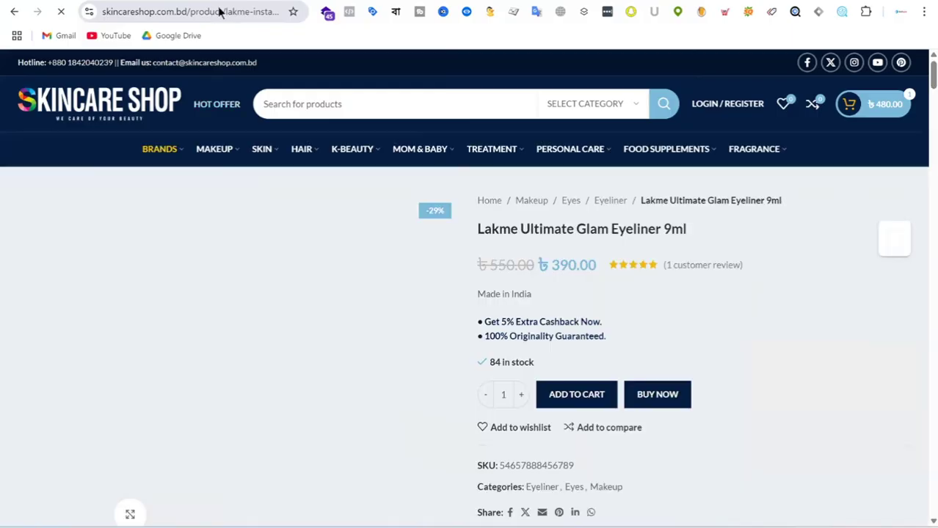
left_click(218, 11)
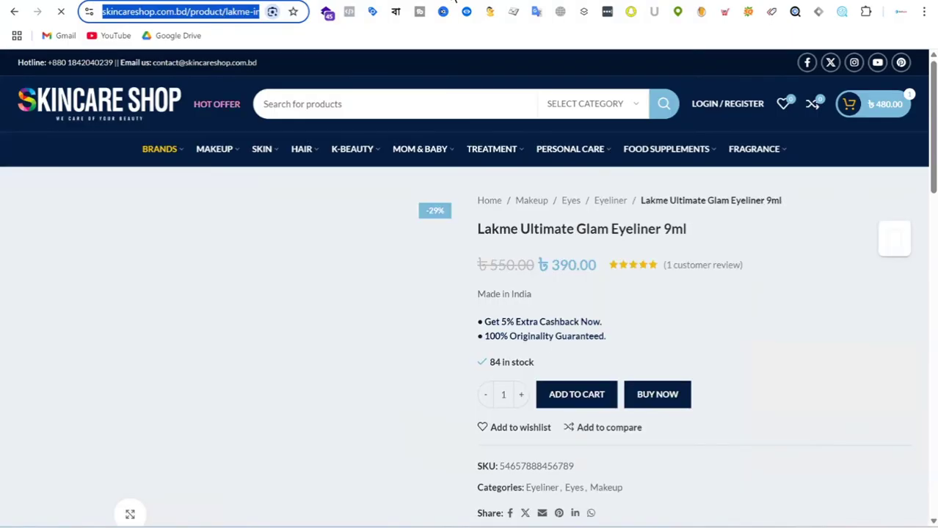
Check the microdata of the copied Lakme eyeliner page in Meta's microdata tool and review the OpenGraph preview, errors and warnings.
left_click(499, 2)
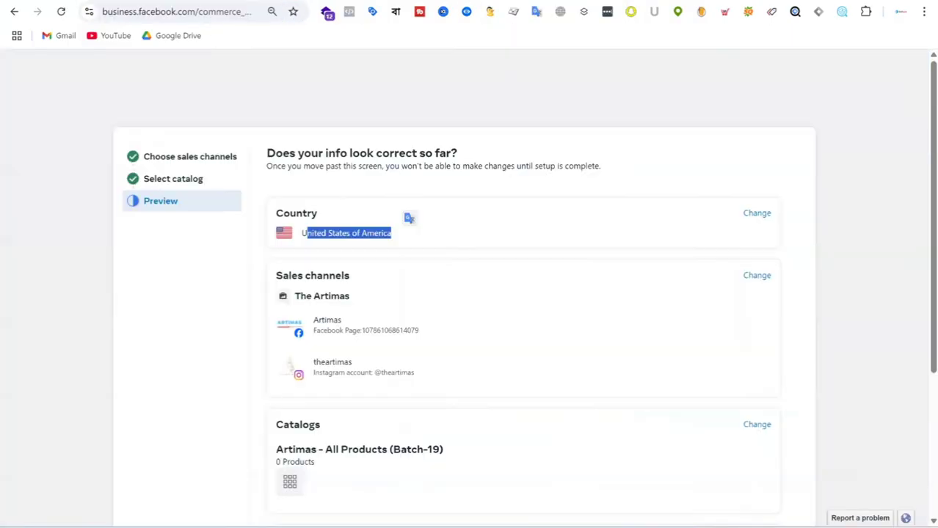
key("ctrl+Tab")
left_click(353, 241)
key("ctrl+v")
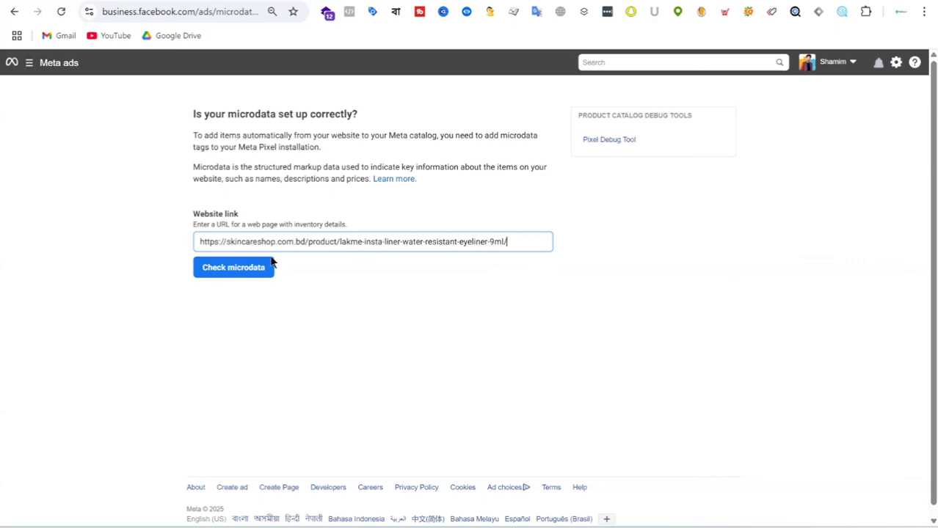
left_click(253, 271)
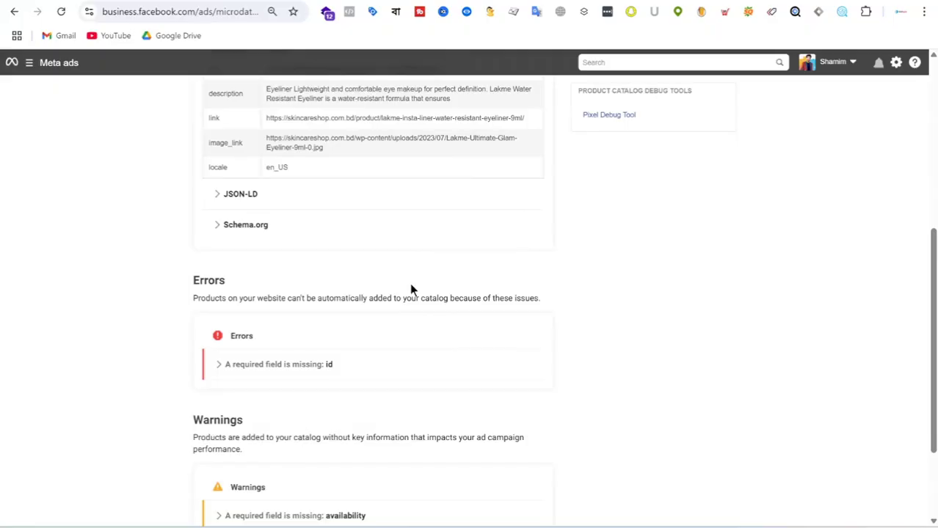
scroll(413, 286, "up", 3)
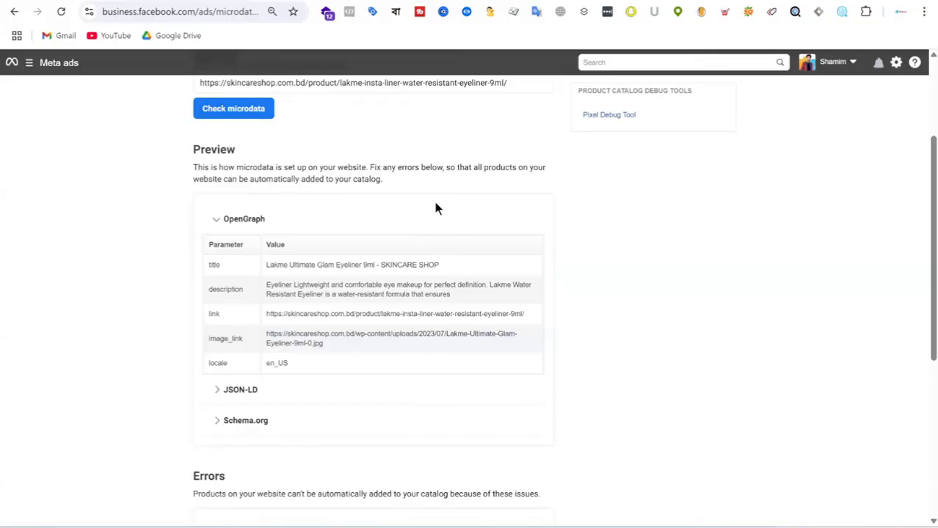
scroll(232, 349, "down", 1)
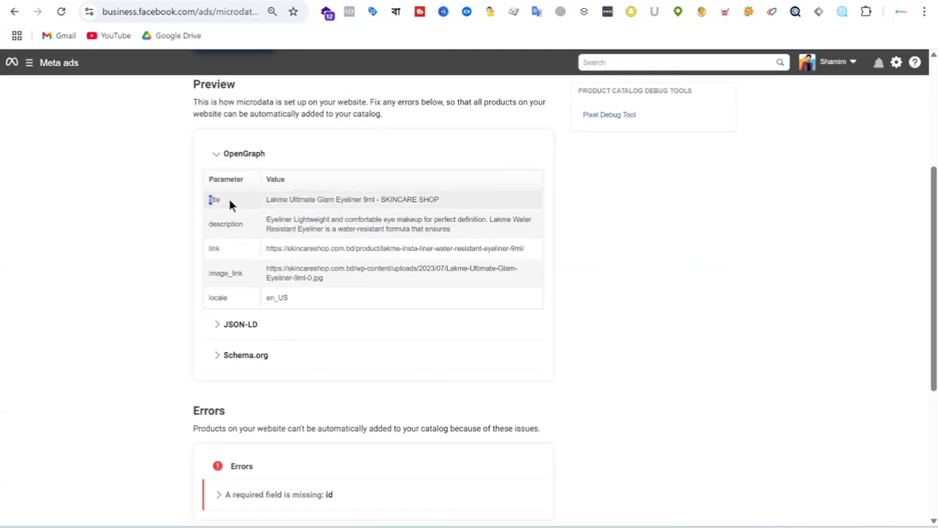
Review the OpenGraph parameters of the eyeliner page and expand the JSON-LD and Schema.org sections of the microdata preview.
left_click_drag(229, 201, 249, 232)
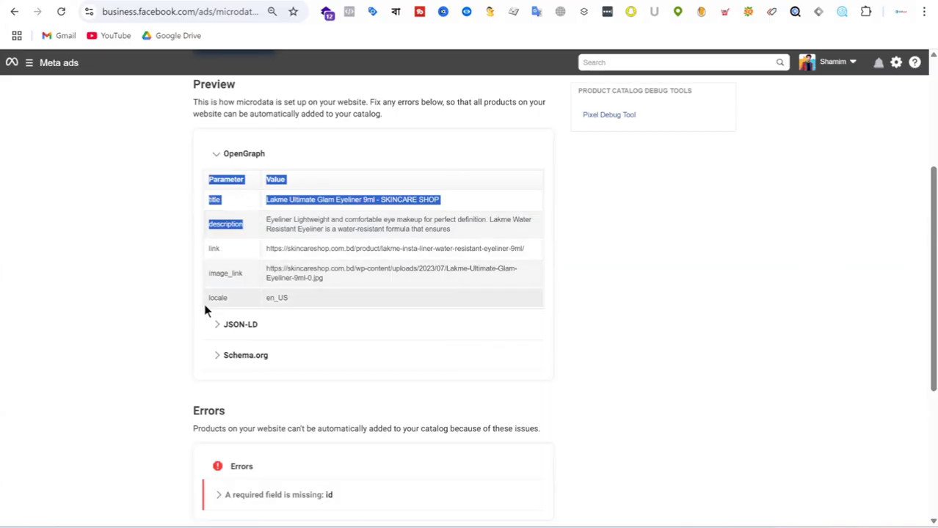
left_click(218, 326)
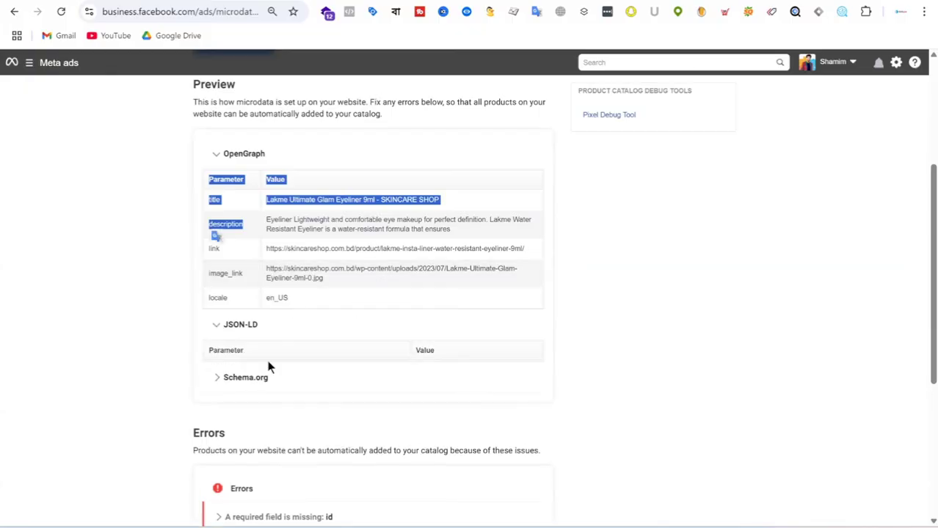
left_click(216, 378)
scroll(374, 293, "down", 3)
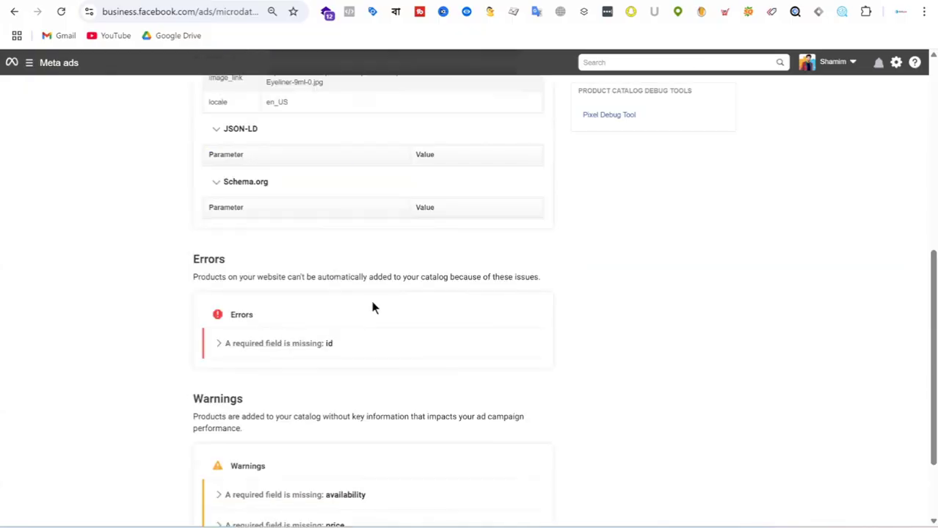
scroll(374, 306, "down", 1)
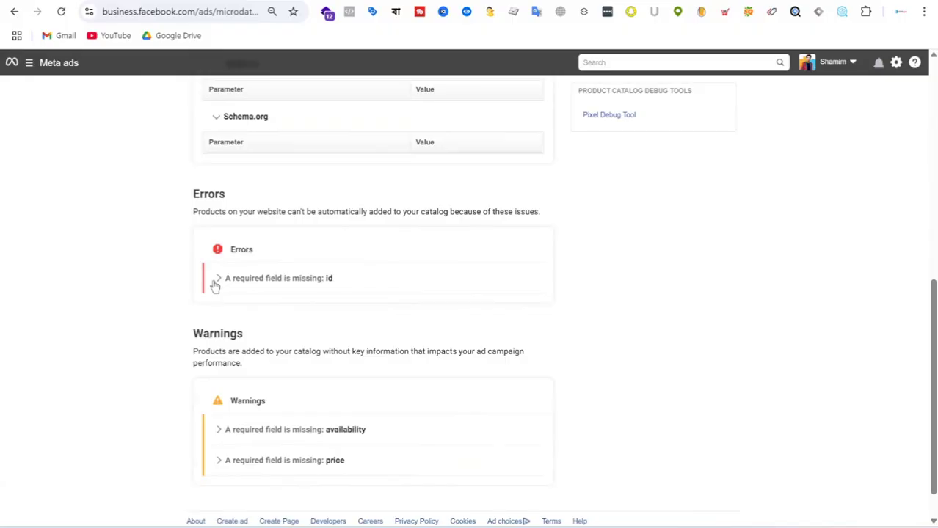
Expand the missing id error and the missing availability and price warnings to read their explanations.
left_click_drag(356, 287, 217, 285)
scroll(452, 350, "down", 1)
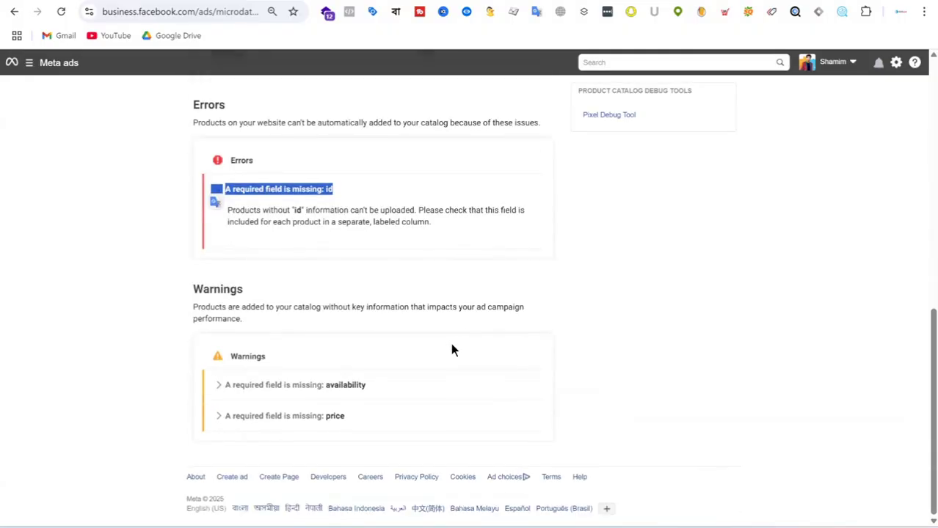
left_click_drag(221, 385, 374, 386)
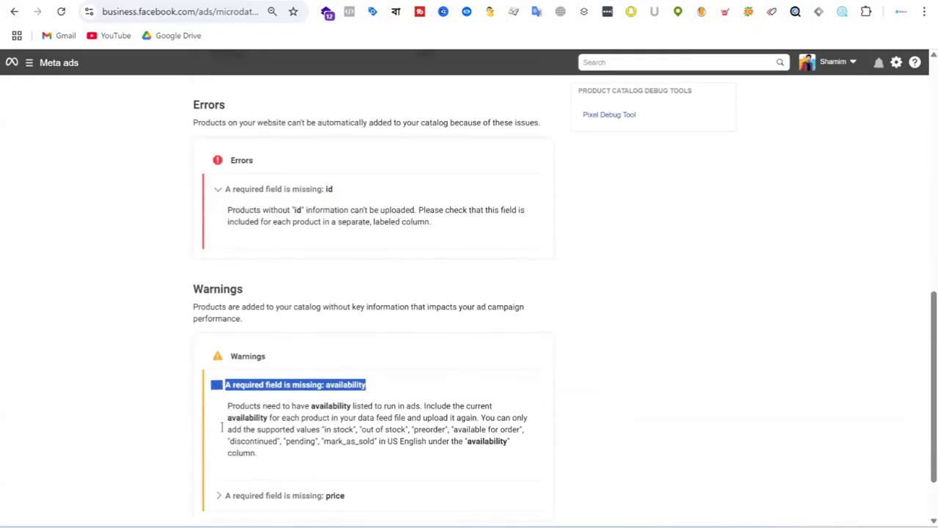
scroll(222, 428, "down", 1)
left_click_drag(213, 417, 345, 419)
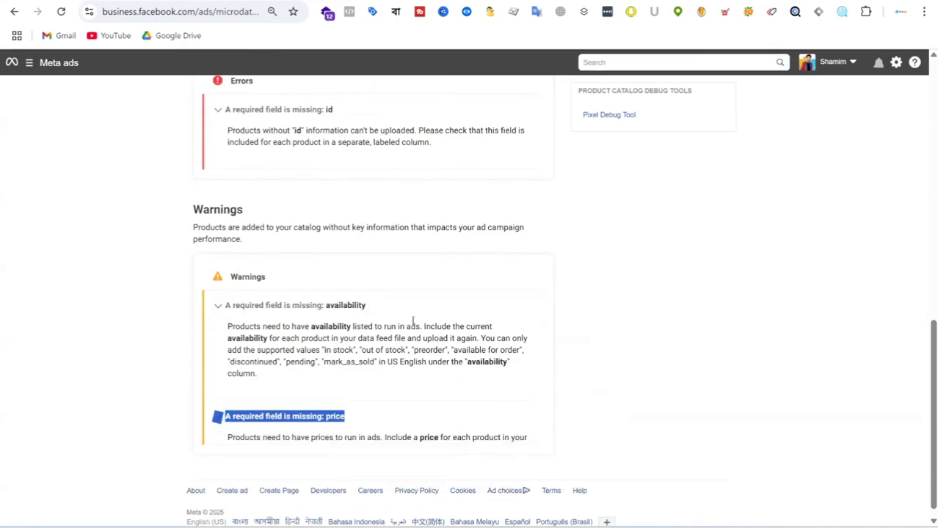
Go back over the checked website link, the OpenGraph title through locale rows, and the expanded errors and warnings.
scroll(475, 272, "up", 5)
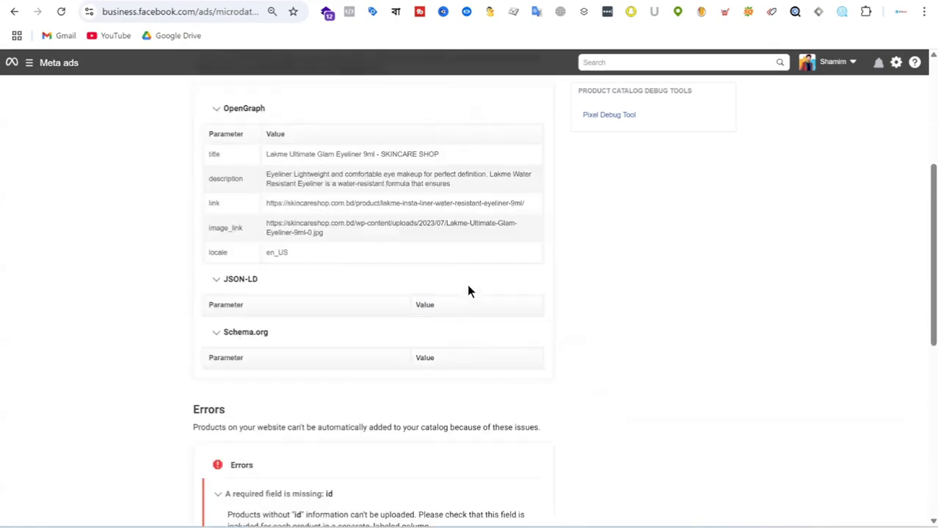
scroll(470, 291, "up", 3)
scroll(468, 292, "up", 1)
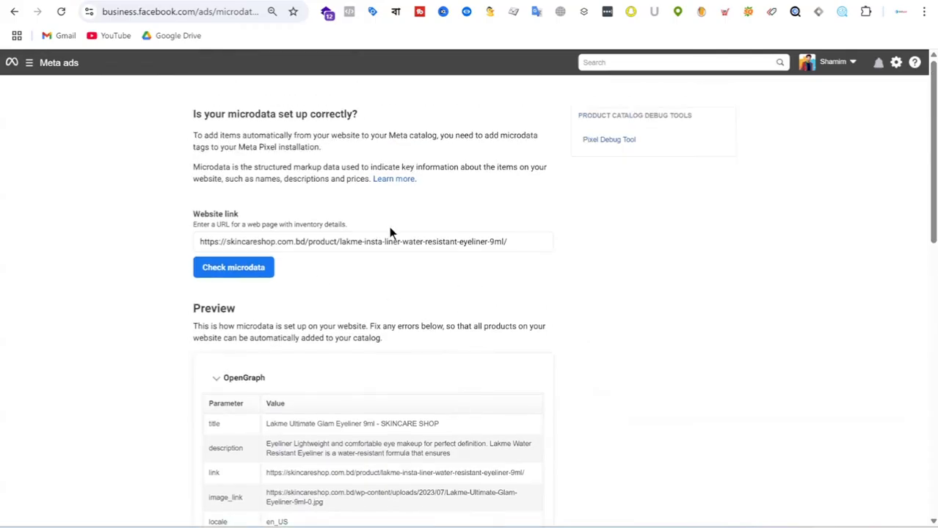
scroll(431, 231, "down", 2)
scroll(432, 232, "down", 1)
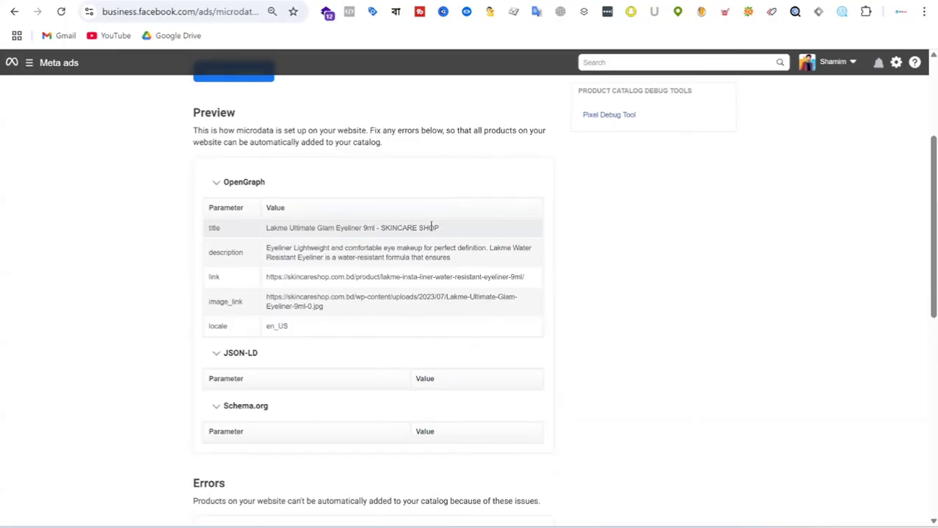
left_click_drag(203, 230, 331, 325)
left_click(661, 272)
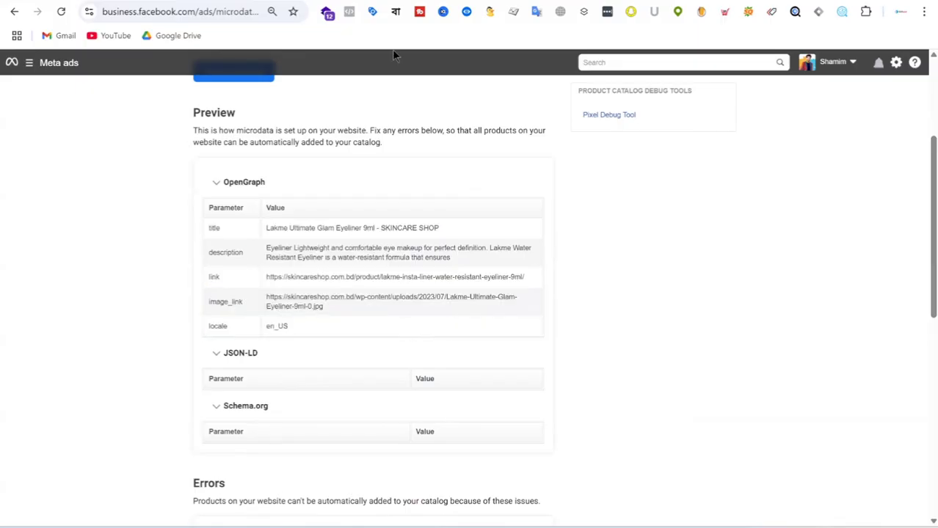
scroll(447, 286, "down", 6)
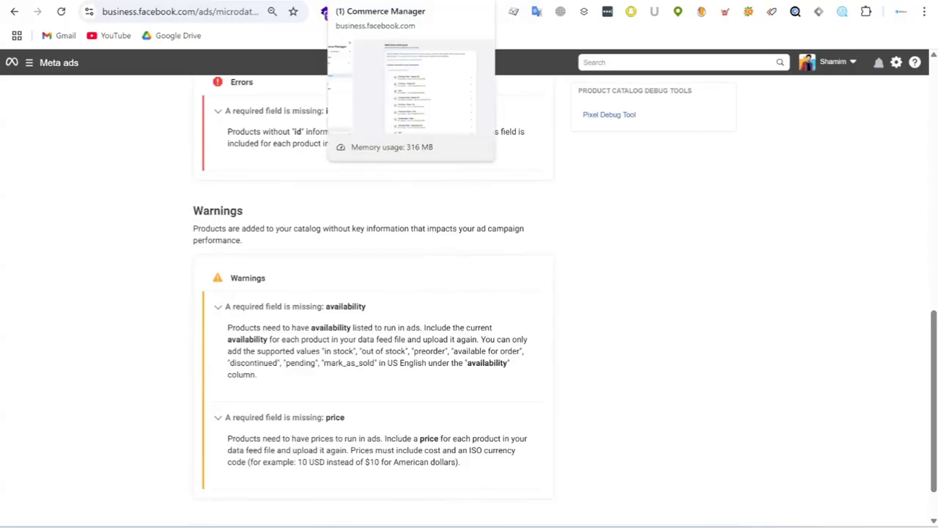
Return to the pixel selection in Commerce Manager and view the connection details of Artimas Pixel - Batch-19.
left_click(327, 11)
scroll(586, 279, "down", 3)
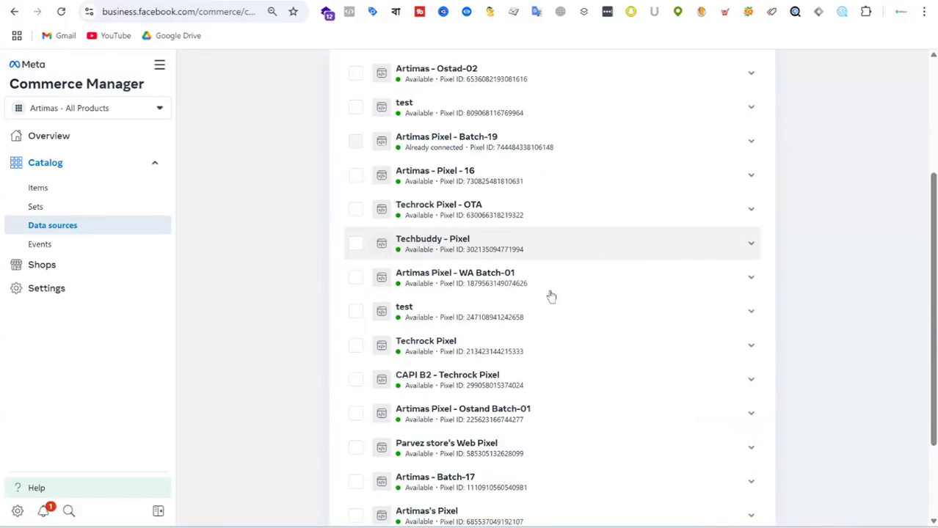
scroll(557, 287, "up", 1)
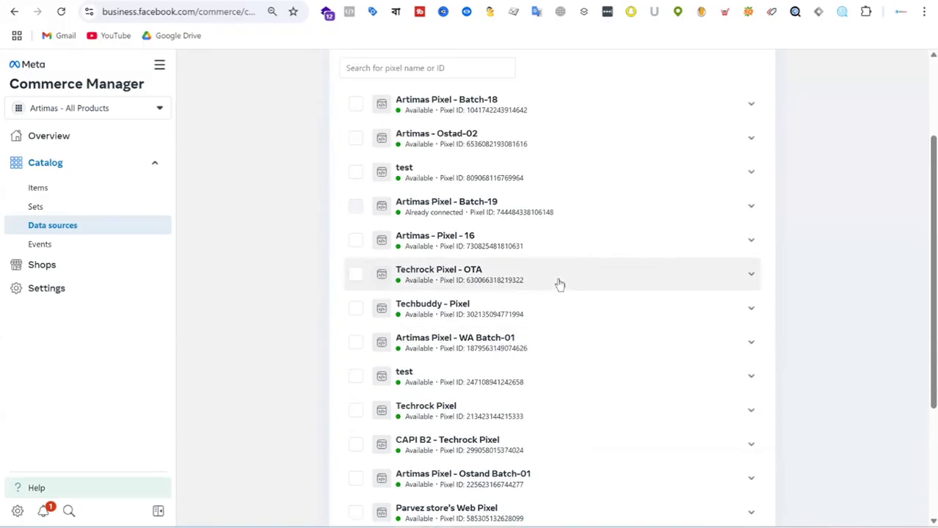
left_click(357, 206)
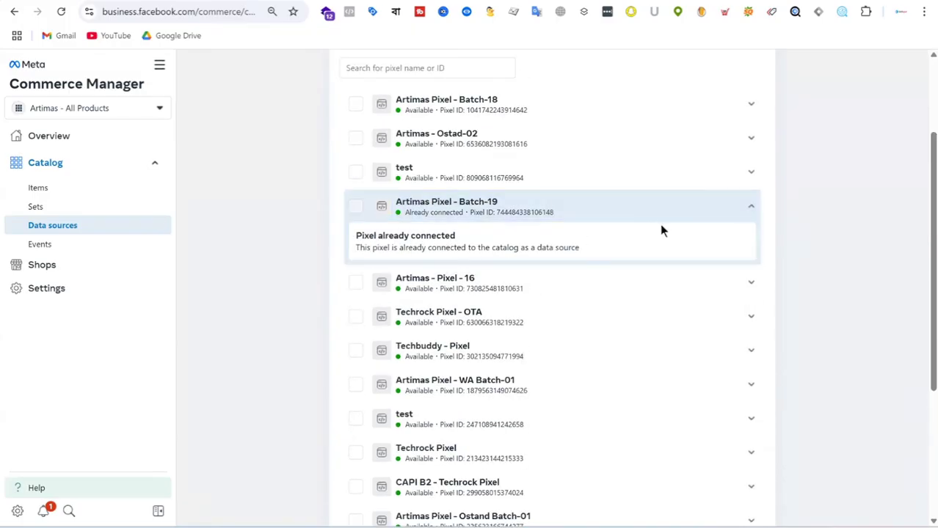
left_click(468, 220)
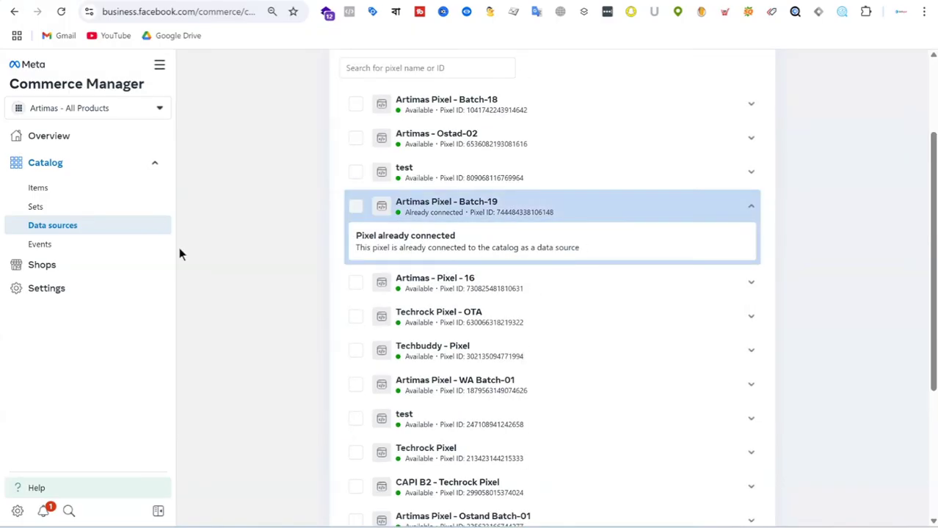
Check the catalog's Events page for the connected dataset, and review the feeds and pixels under Data sources.
left_click(48, 250)
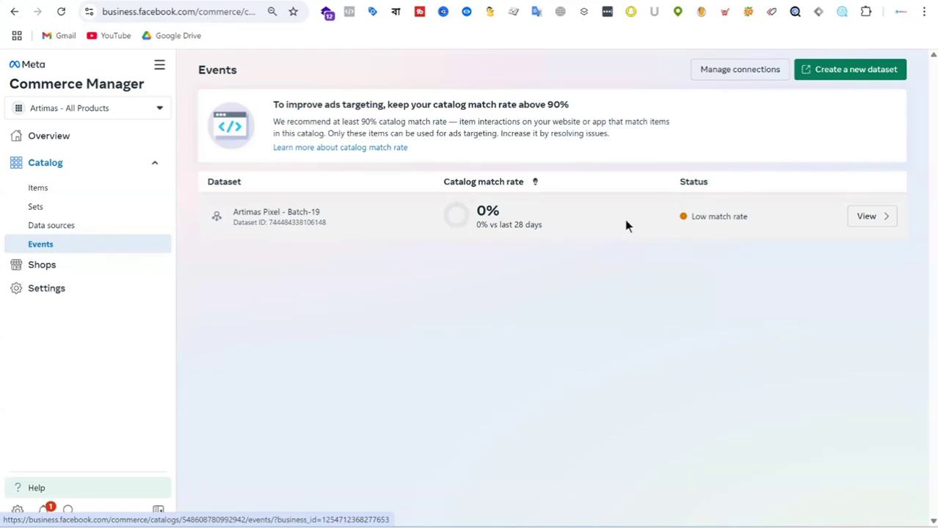
left_click(53, 227)
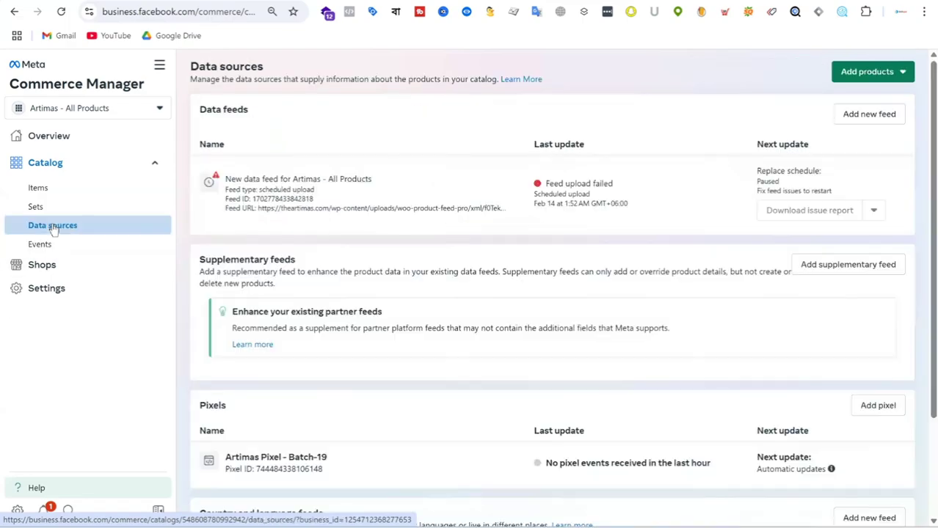
scroll(536, 234, "down", 2)
scroll(543, 251, "down", 1)
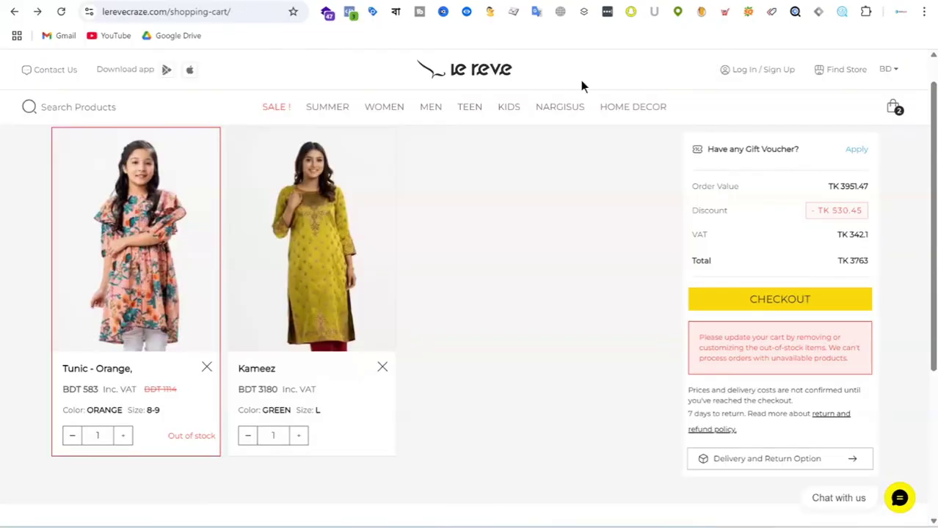
On the Le Reve site, open the Kameez product from the shopping cart.
left_click(257, 373)
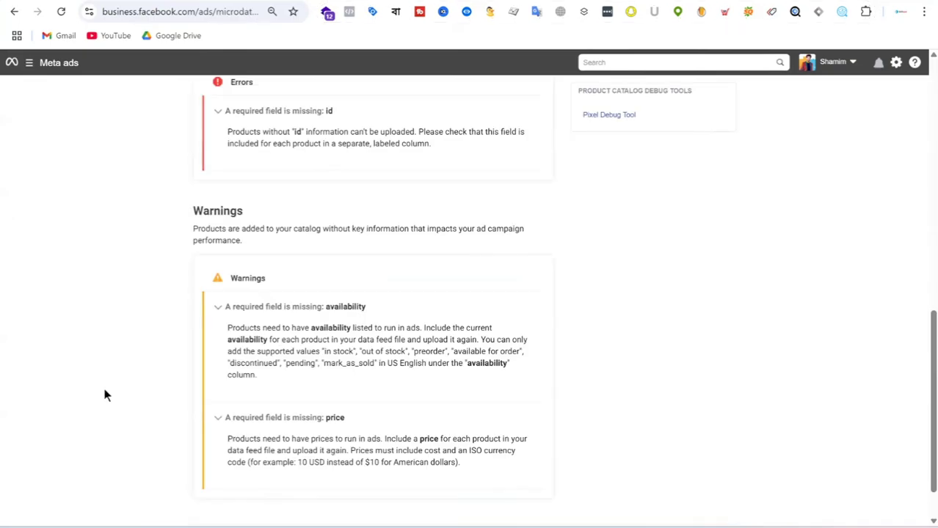
On the microdata check page, compare the OpenGraph values with the required fields in the errors and warnings, collapsing the id error.
scroll(360, 235, "up", 4)
scroll(304, 264, "up", 2)
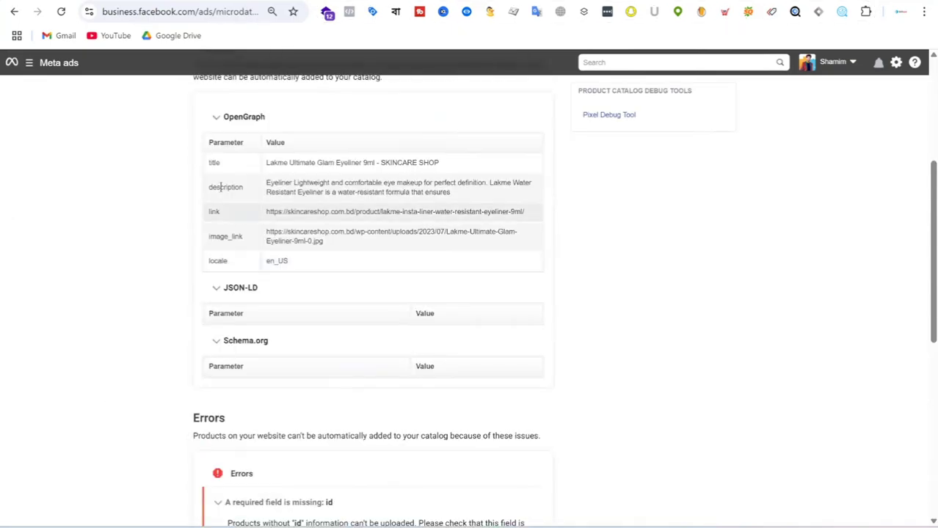
left_click_drag(206, 165, 393, 268)
scroll(393, 267, "down", 3)
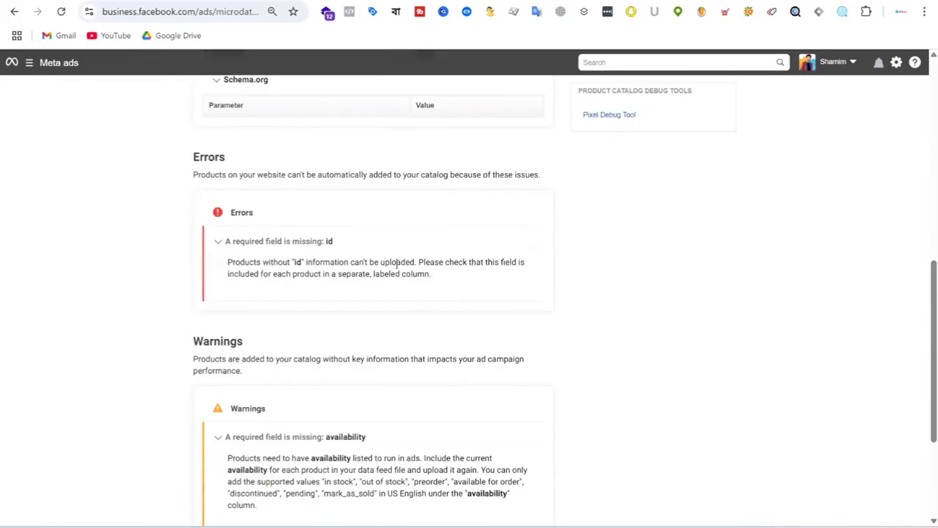
left_click_drag(225, 243, 357, 242)
scroll(357, 242, "down", 2)
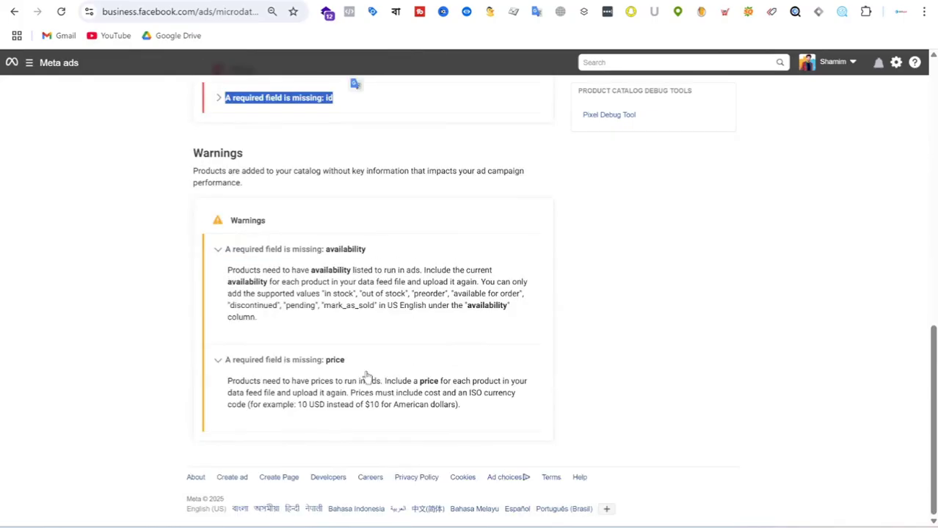
Reread the microdata warnings and highlight the full OpenGraph table from title to locale.
scroll(368, 377, "up", 3)
scroll(368, 377, "down", 3)
scroll(364, 349, "up", 3)
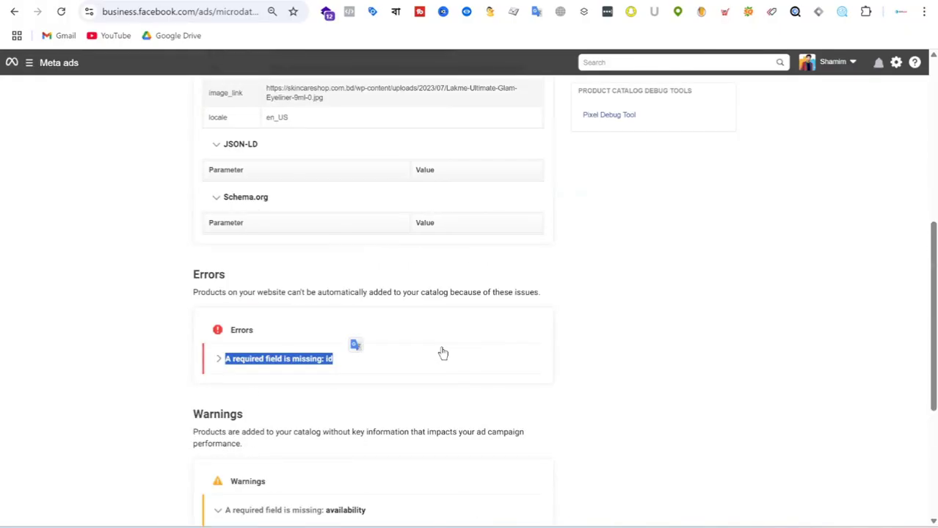
scroll(504, 289, "up", 3)
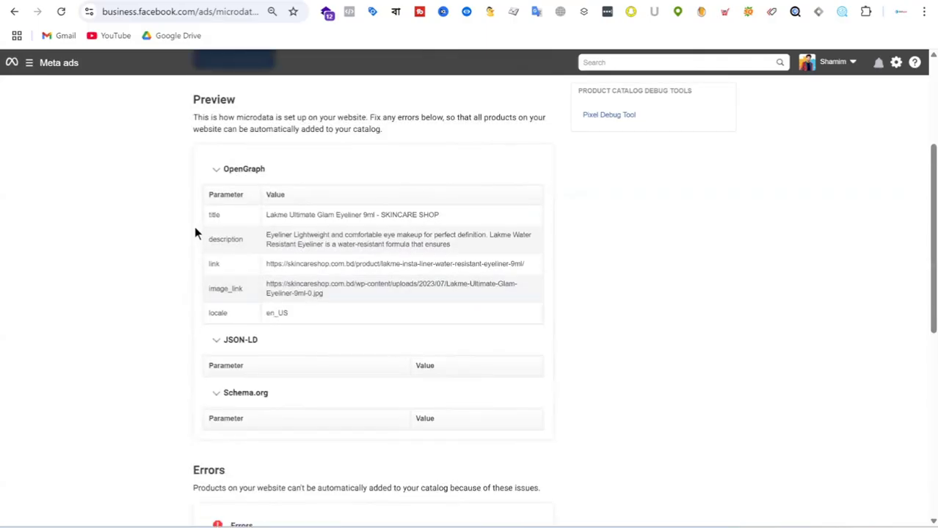
left_click_drag(204, 213, 409, 321)
left_click(325, 328)
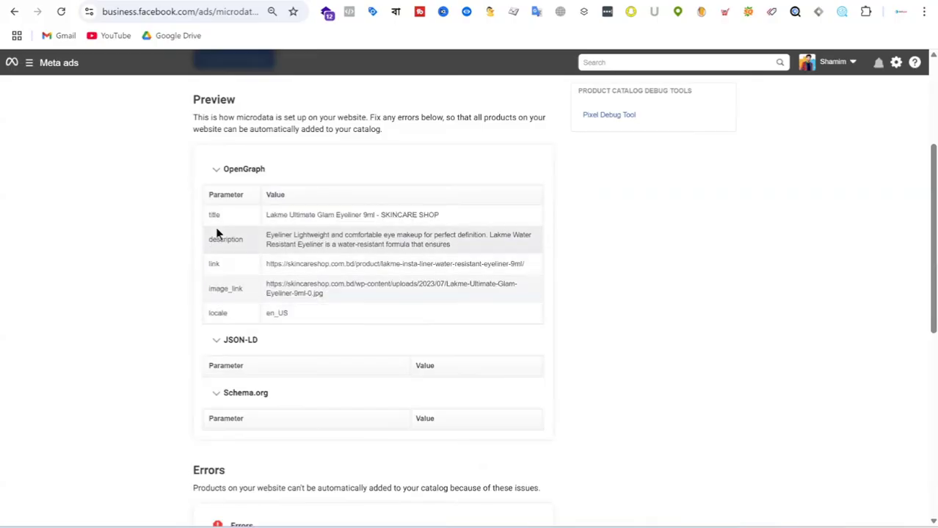
left_click_drag(201, 209, 353, 316)
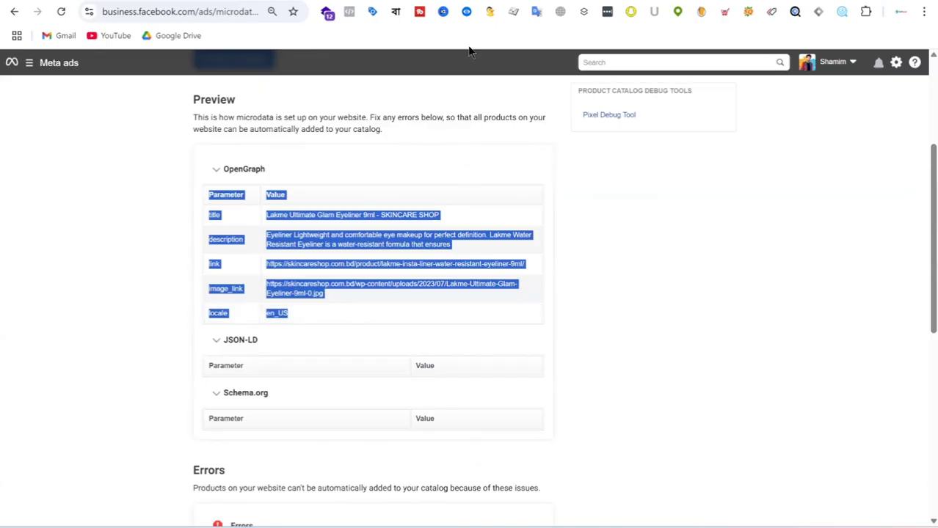
On the Le Reve site, open the women's summer Salwar Kameez category and look through the Salwar Kameez product SKD16867.
left_click(352, 2)
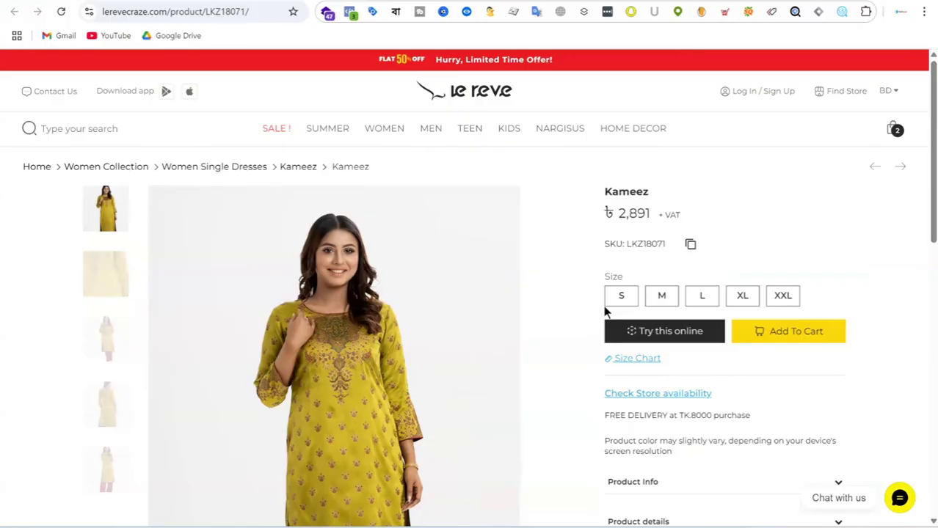
mouse_move(351, 138)
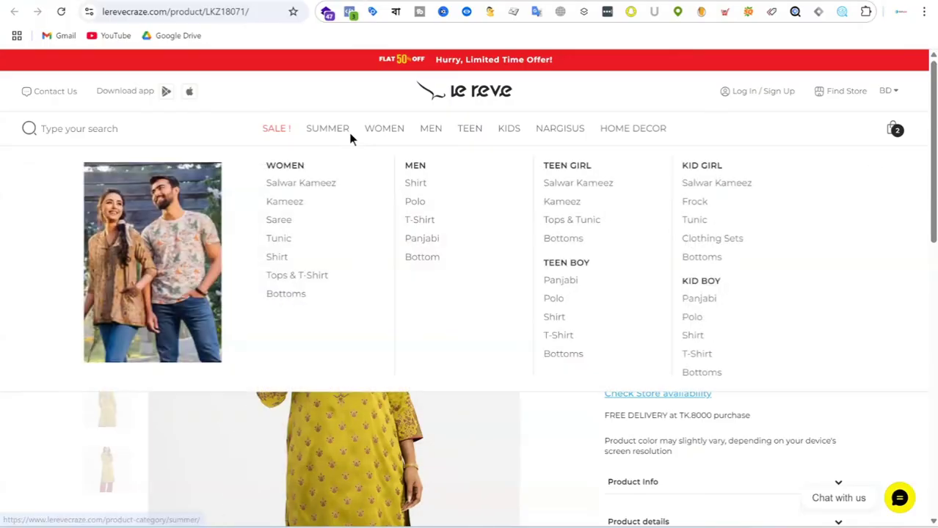
left_click(313, 186)
scroll(375, 262, "down", 5)
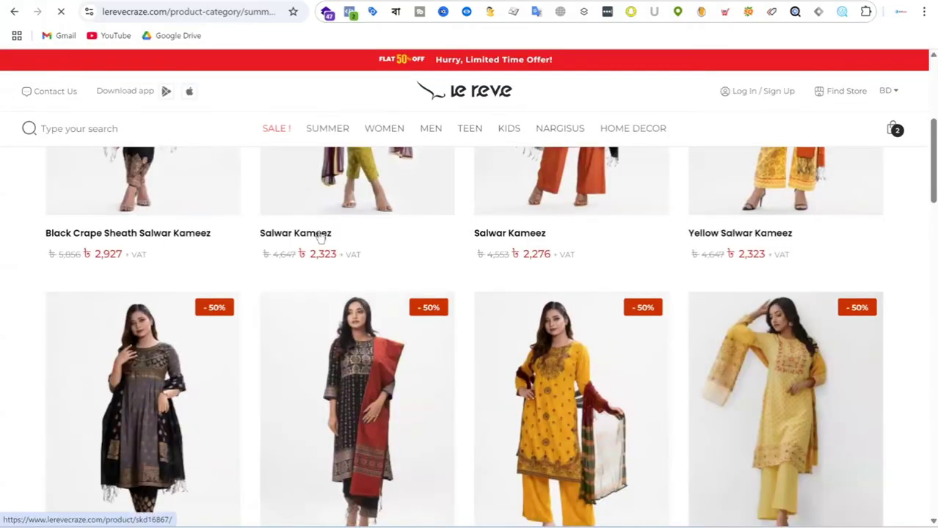
left_click(320, 235)
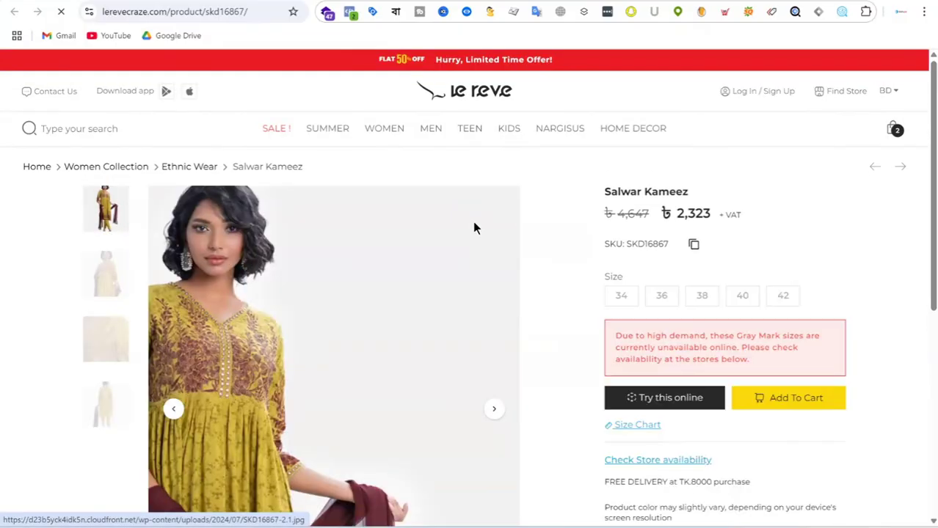
scroll(565, 235, "down", 15)
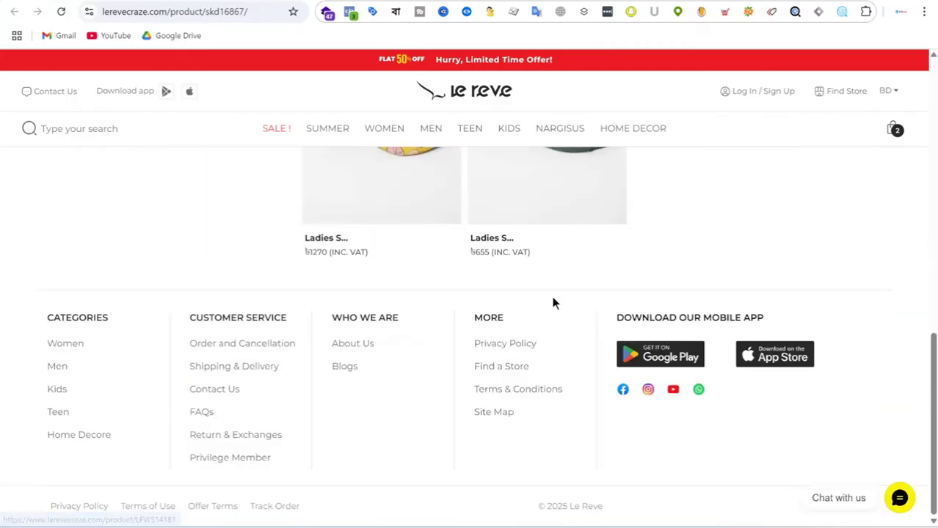
scroll(554, 303, "up", 15)
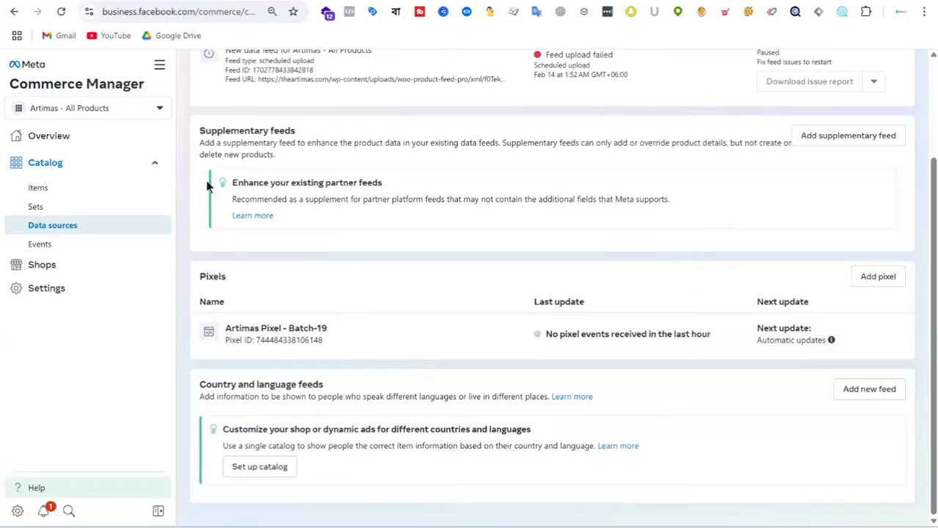
From the catalog's items, start adding products to Artimas - All Products with a data feed upload.
left_click(67, 192)
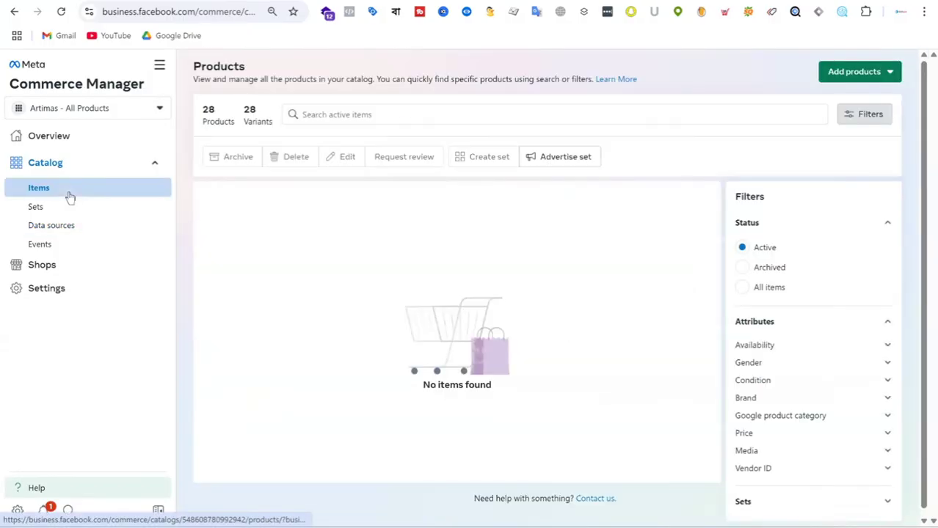
left_click(863, 73)
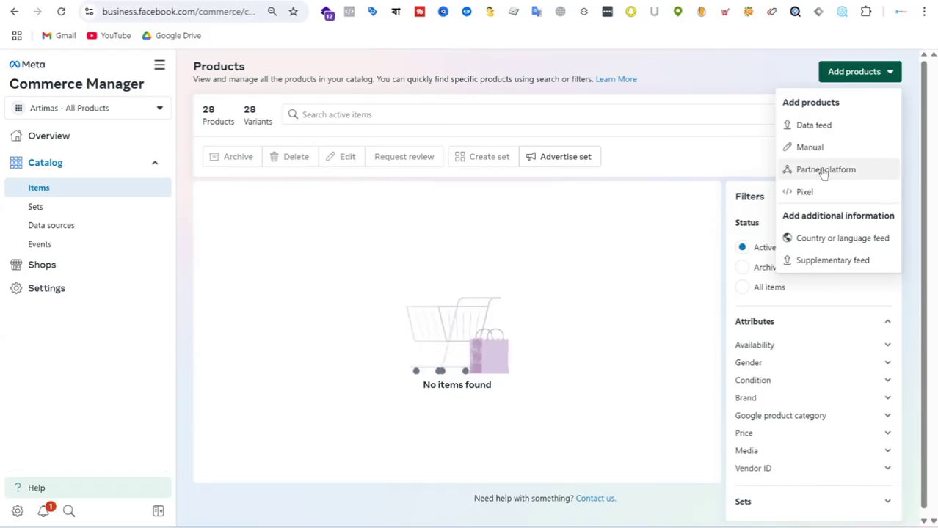
left_click(834, 127)
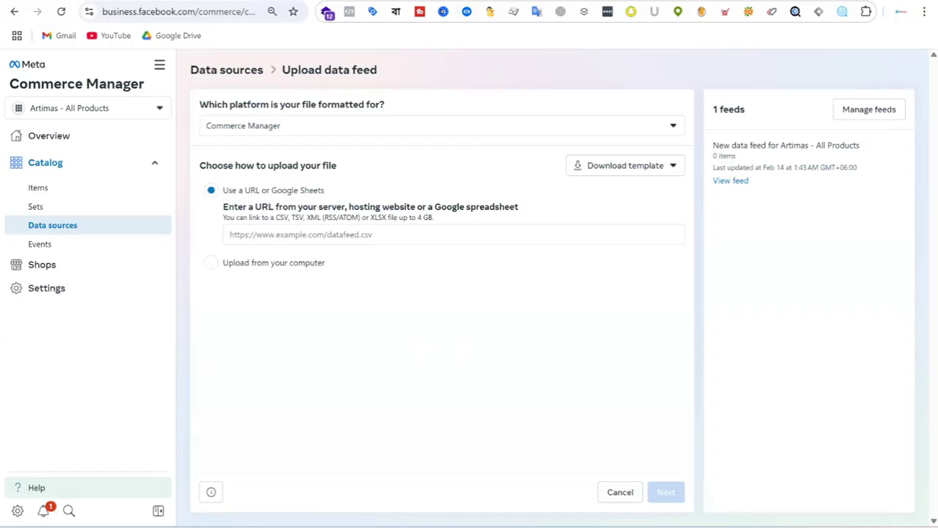
Switch to the Artimas website, go to theartimas.com/wp-admin and log in to WordPress with the saved credentials.
left_click(454, 1)
left_click(169, 11)
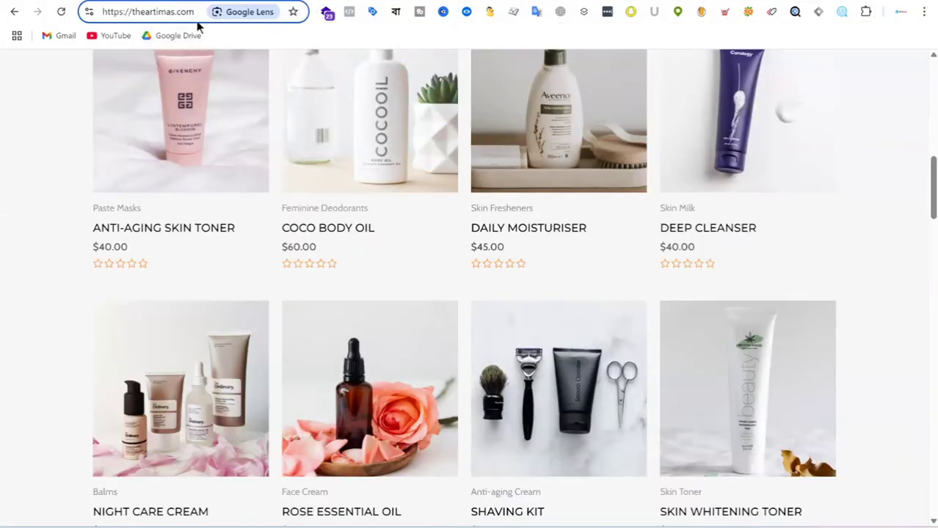
type("/wp")
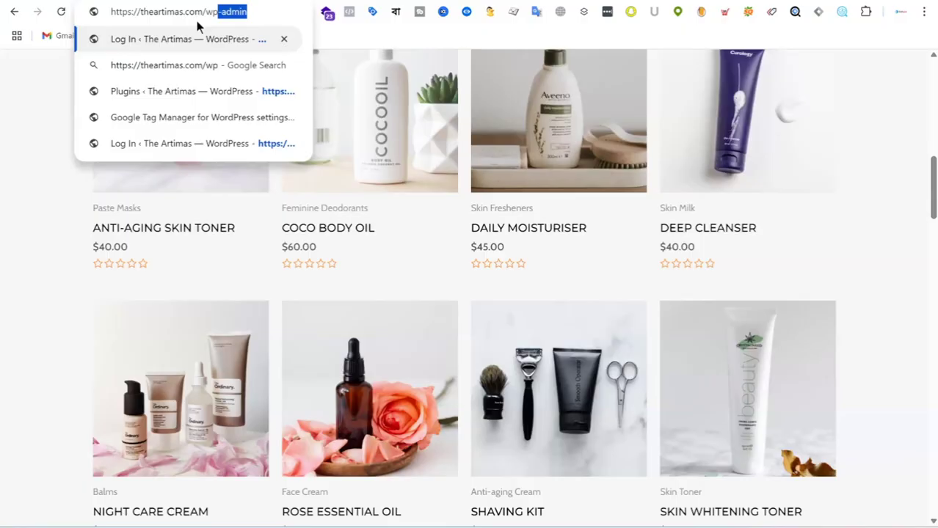
key("Return")
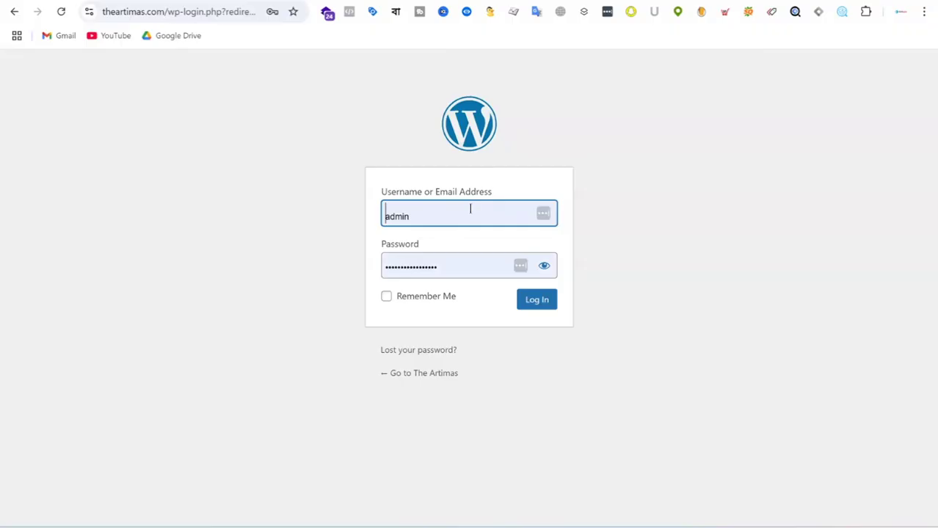
left_click(537, 300)
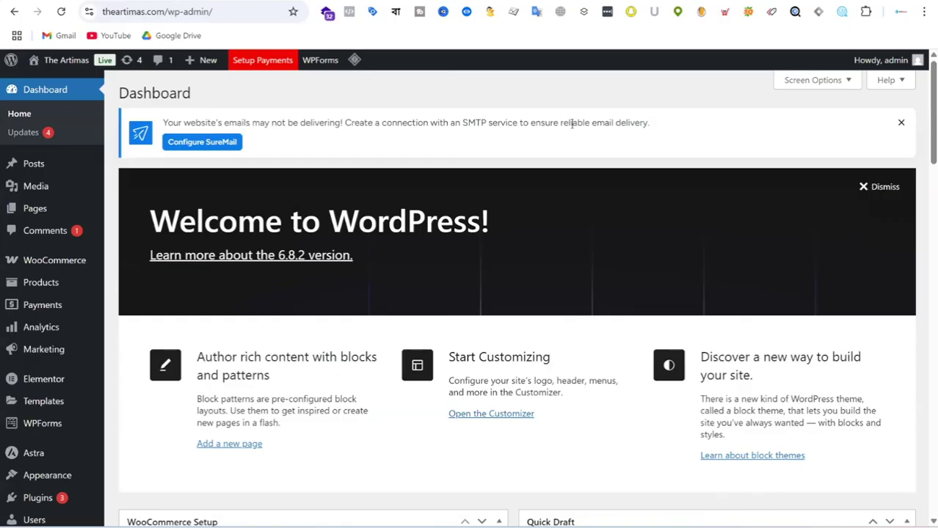
Bring up the plugin management options in the WordPress dashboard.
scroll(41, 330, "down", 4)
mouse_move(69, 392)
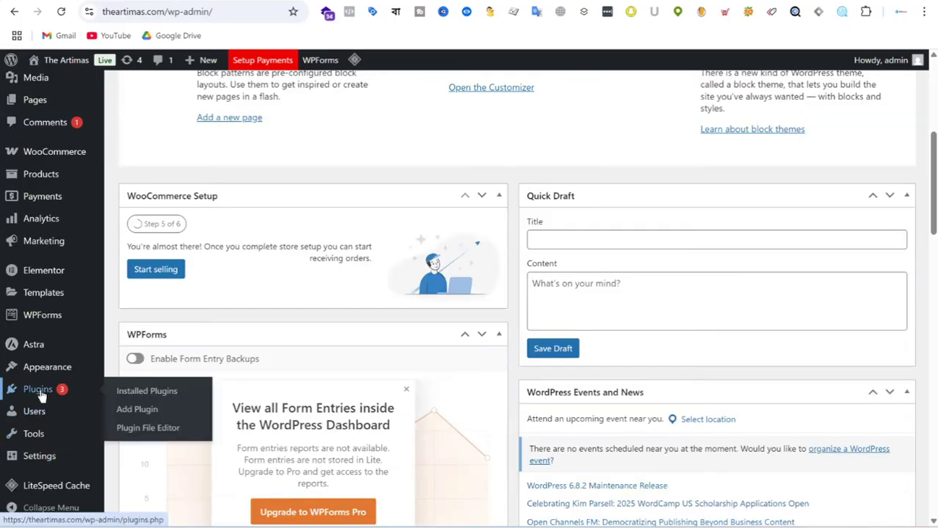
Open the page for adding plugins, search for "ctx feed" and look through the results.
left_click(147, 408)
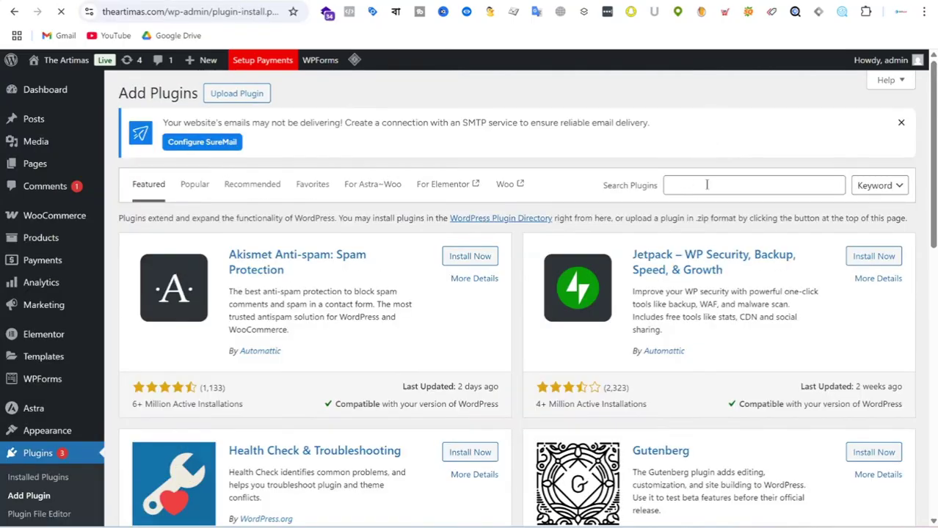
left_click(702, 184)
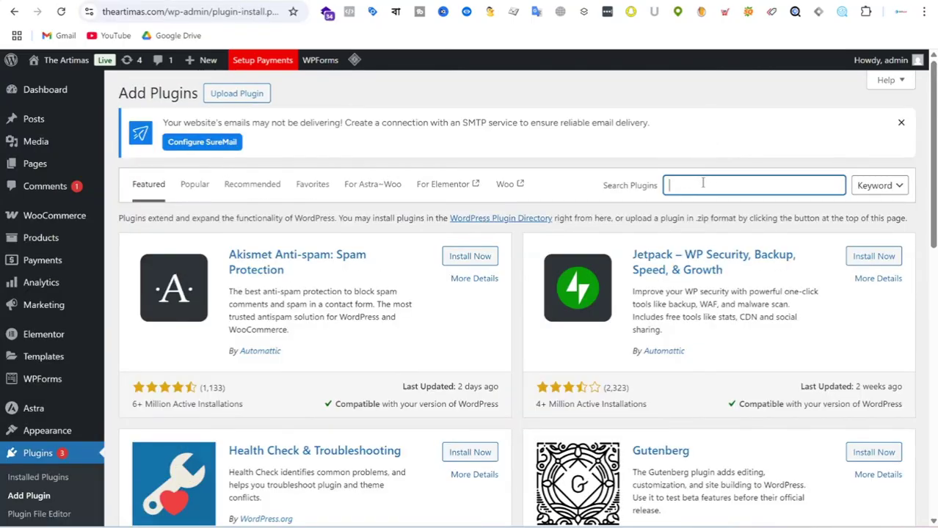
type("ctx feed")
key("Return")
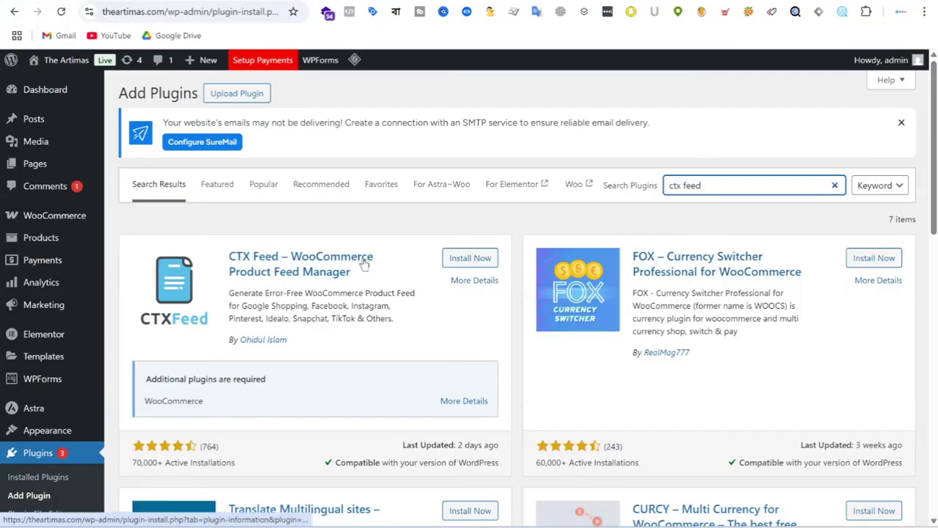
scroll(366, 261, "down", 6)
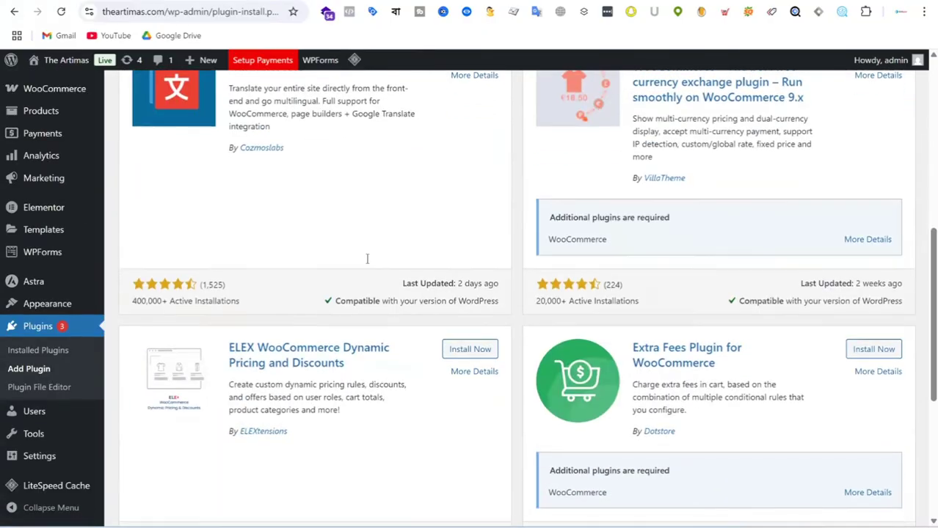
scroll(367, 258, "down", 5)
scroll(406, 273, "up", 15)
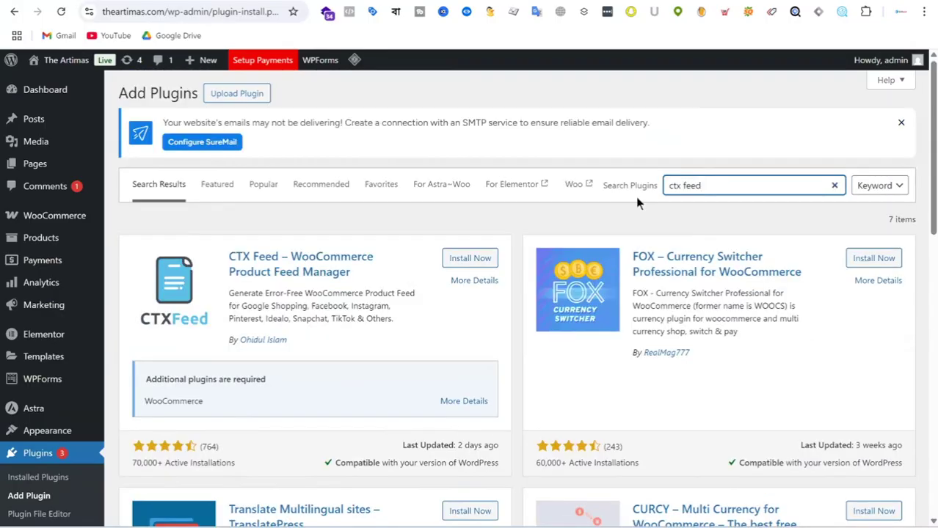
Search the plugins for "feed", dismiss the email delivery notice, and install and activate Product Feed PRO for WooCommerce by AdTribes.
left_click_drag(703, 186, 628, 185)
key("BackSpace")
type("feed")
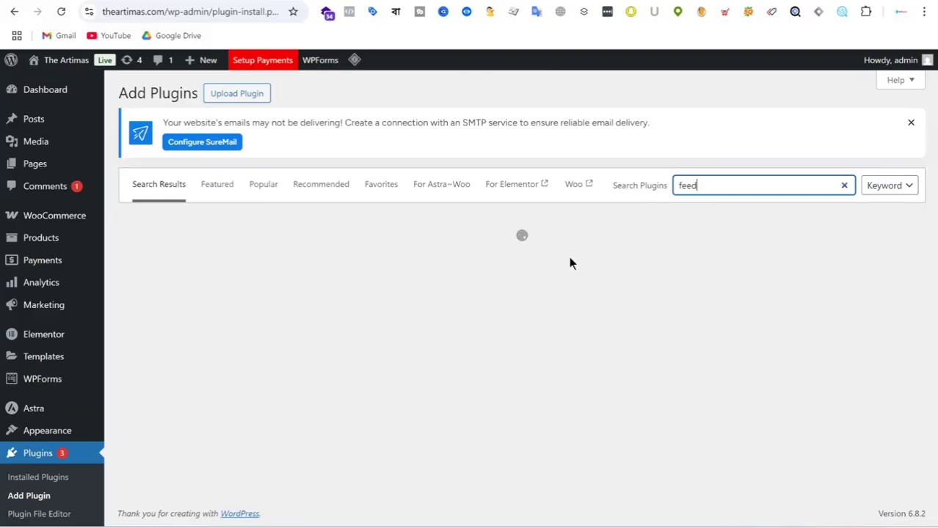
left_click(911, 124)
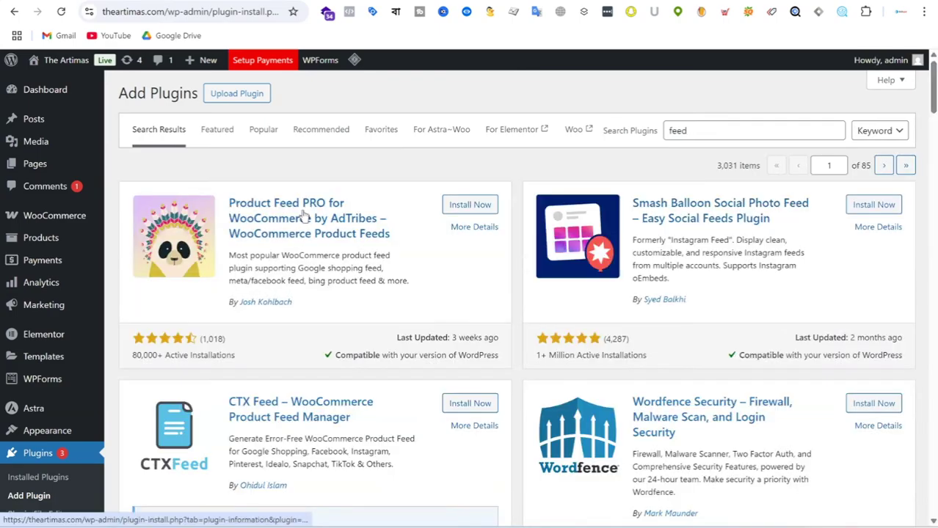
left_click(477, 207)
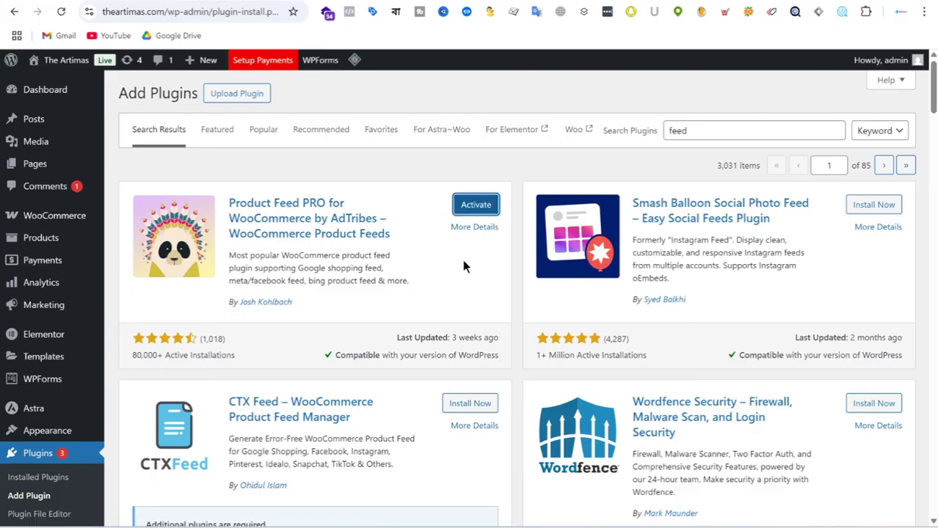
left_click(482, 207)
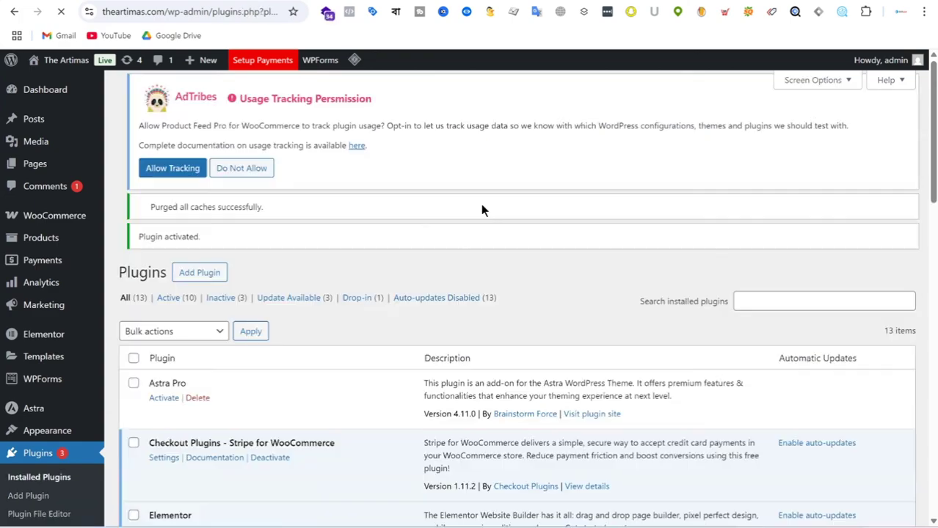
Look over the installed plugins and open Product Feed Pro's form for creating a new feed.
scroll(506, 220, "down", 4)
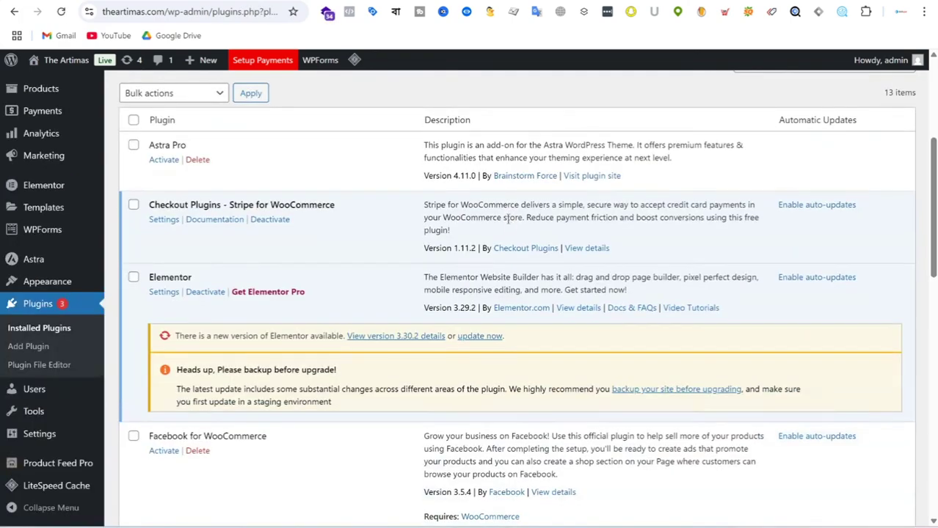
scroll(408, 242, "down", 5)
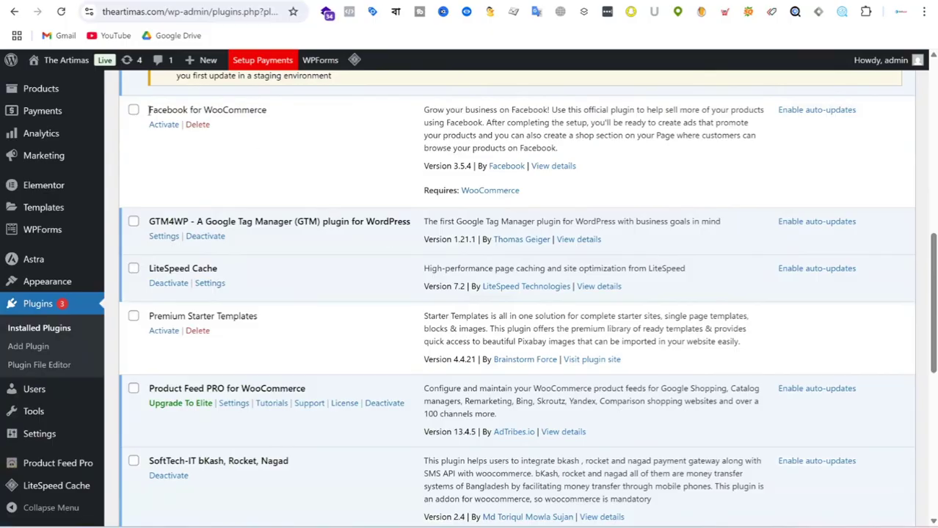
left_click_drag(149, 110, 292, 121)
scroll(395, 200, "down", 3)
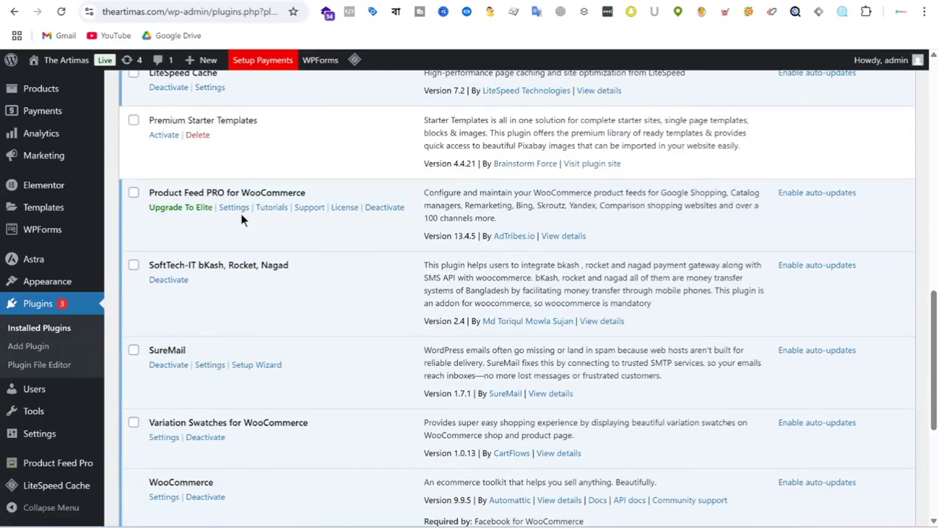
scroll(240, 214, "down", 3)
mouse_move(71, 465)
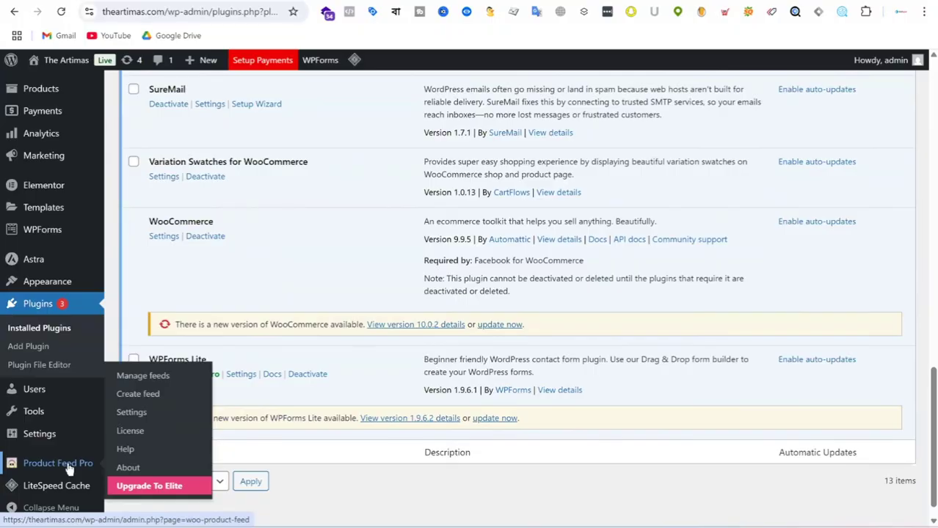
left_click(149, 394)
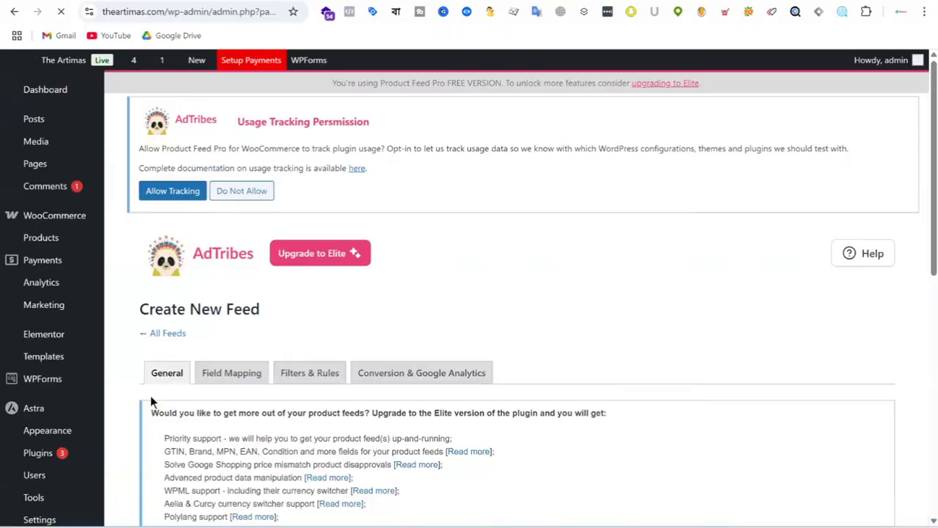
scroll(532, 266, "down", 2)
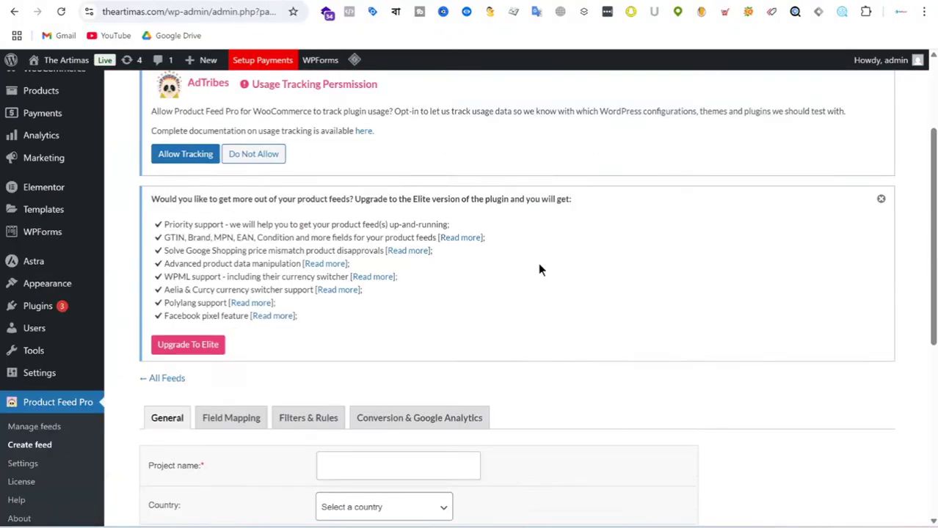
scroll(539, 270, "down", 4)
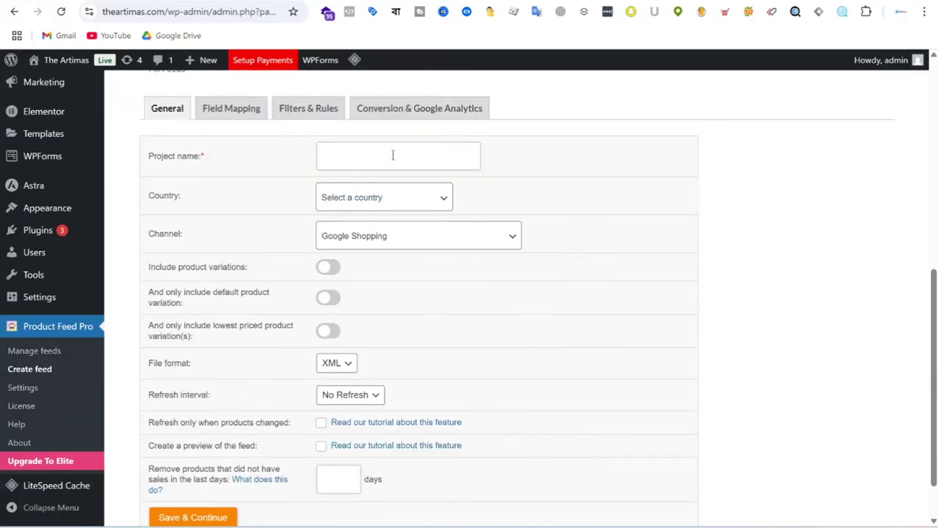
Name the feed project "Artimas - Products" and set its country to Bangladesh.
left_click(393, 154)
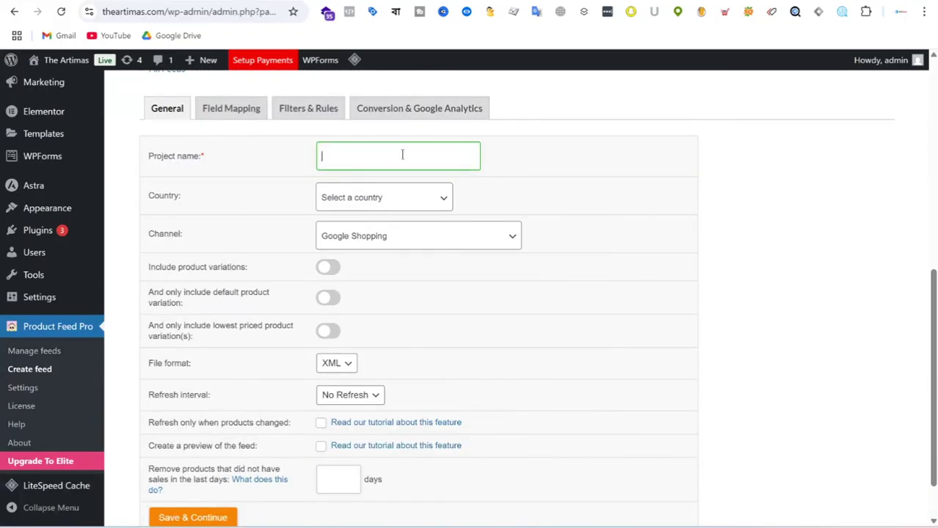
type("Artimas - Products")
left_click(402, 199)
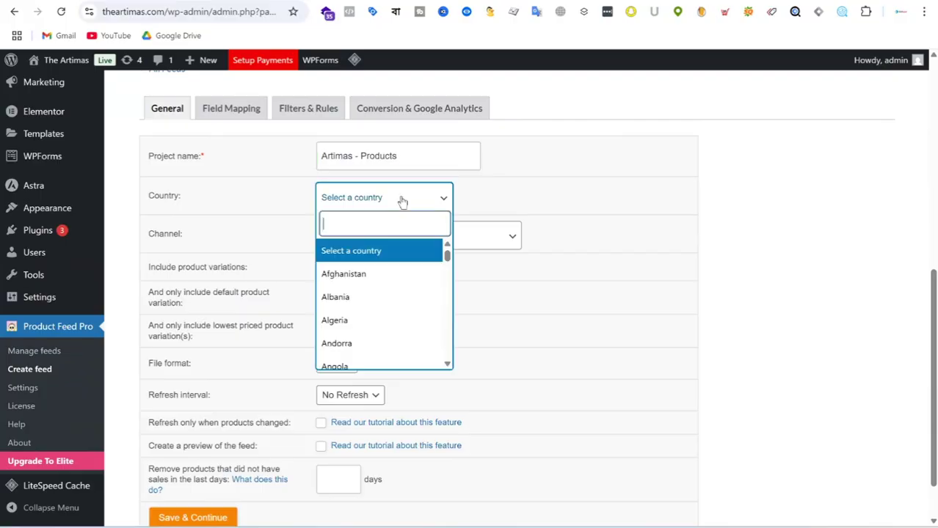
type("ban")
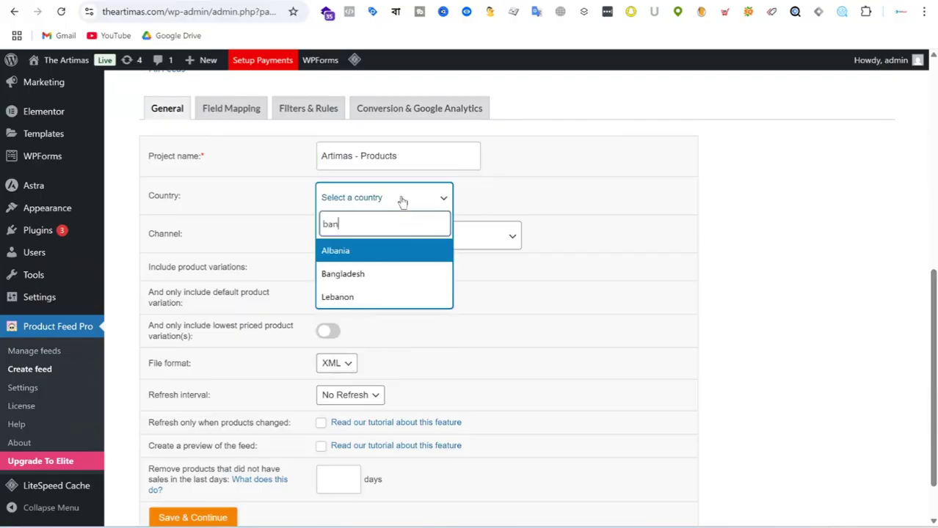
left_click(376, 276)
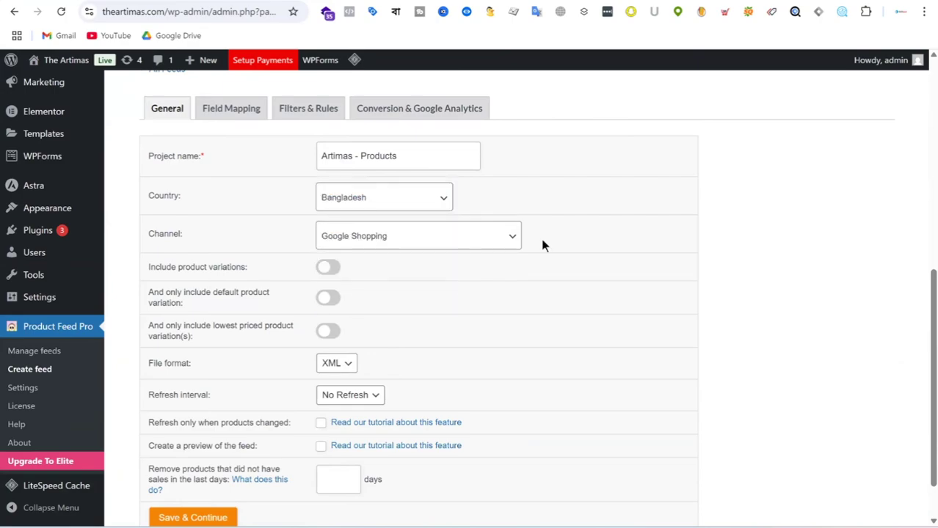
Set the feed's channel to Meta / Facebook Catalog Feed / Instagram.
left_click(412, 243)
scroll(446, 311, "down", 2)
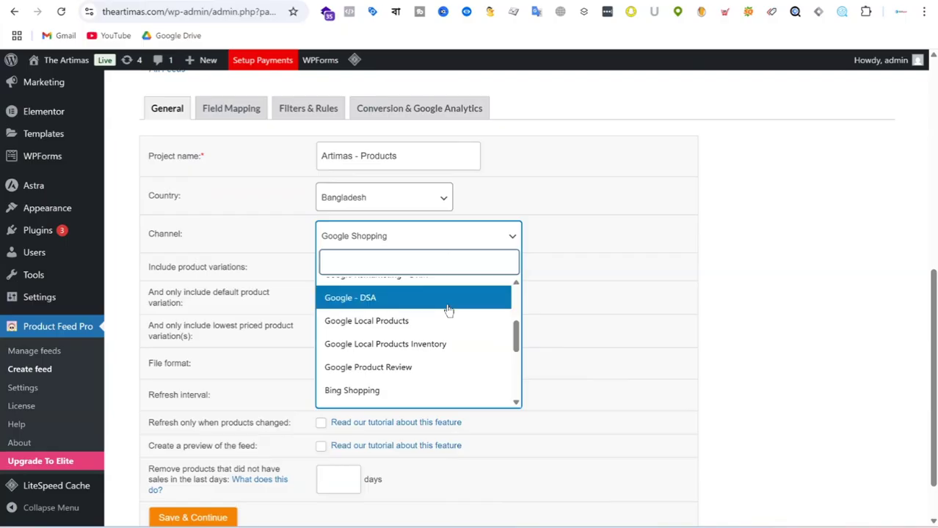
scroll(448, 311, "down", 5)
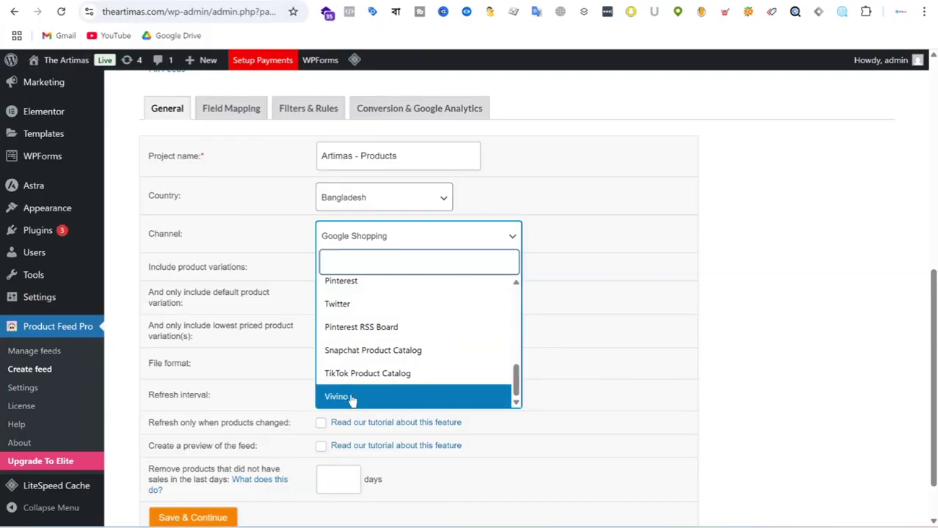
scroll(363, 354, "up", 2)
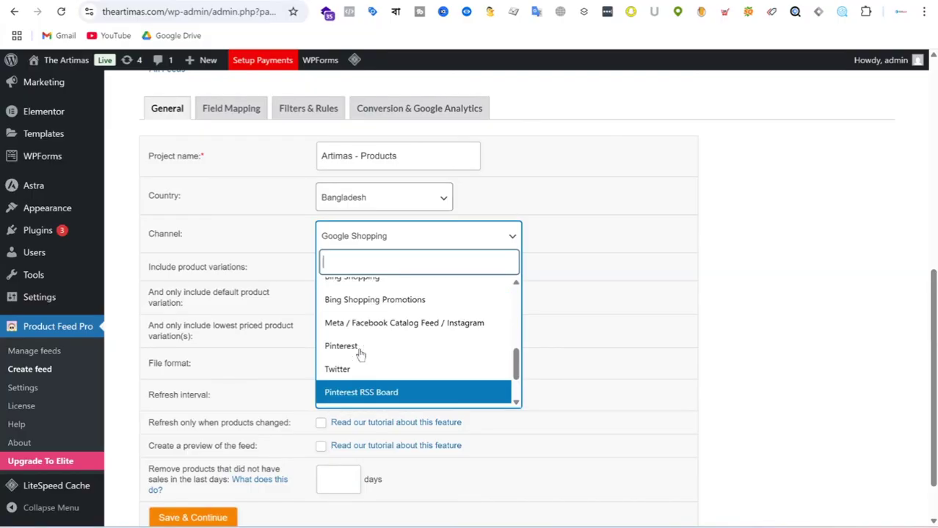
left_click(392, 327)
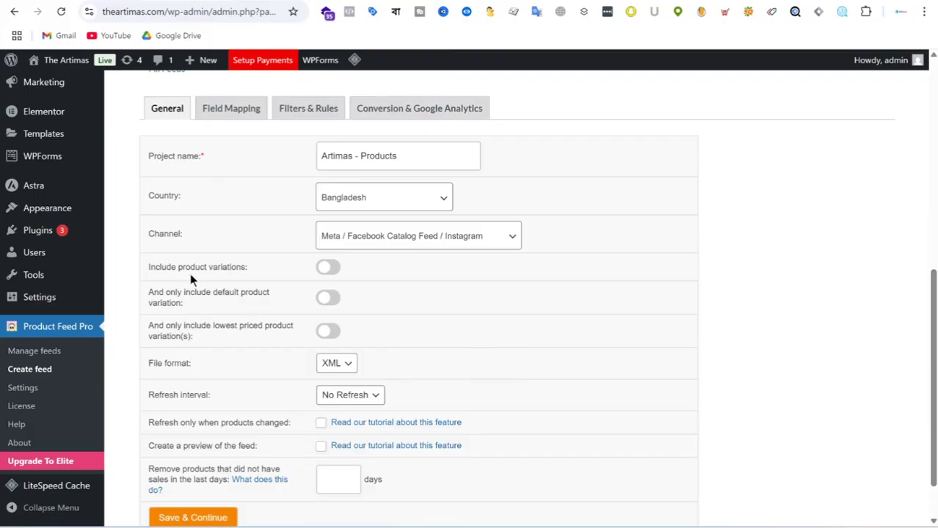
Turn on the inclusion of product variations for the feed and open the refresh interval choices.
left_click_drag(147, 268, 232, 257)
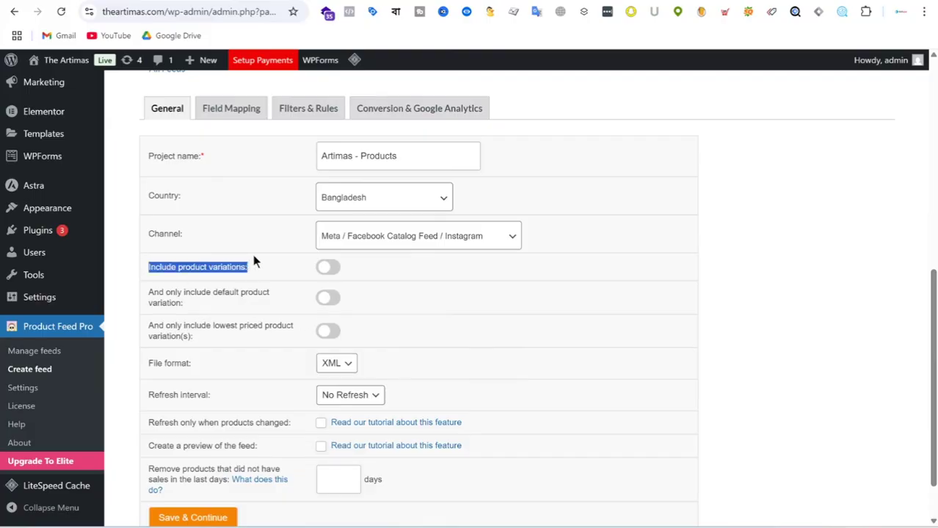
left_click(267, 265)
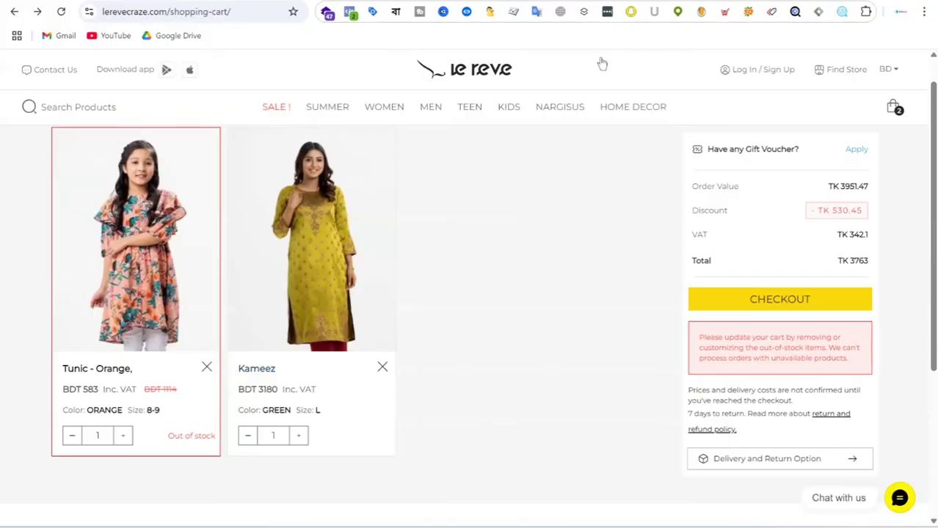
left_click(262, 369)
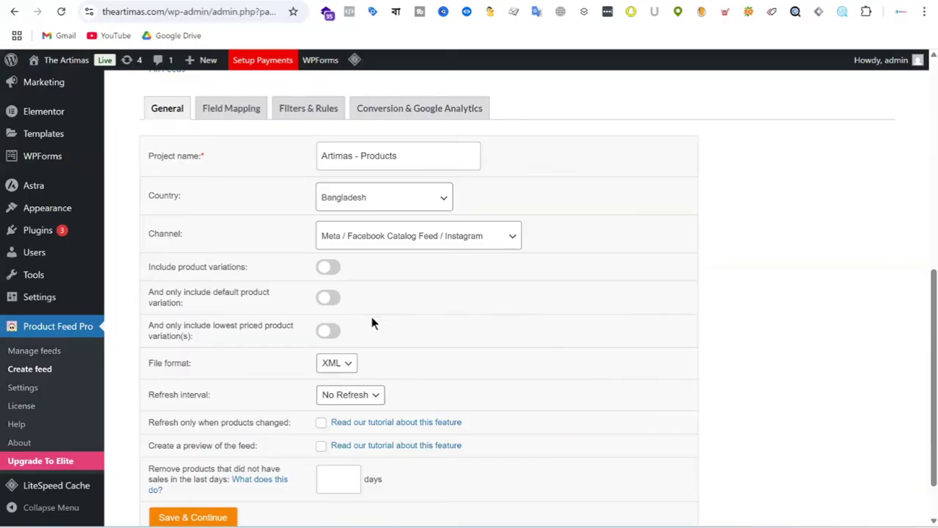
left_click(328, 267)
scroll(538, 206, "down", 1)
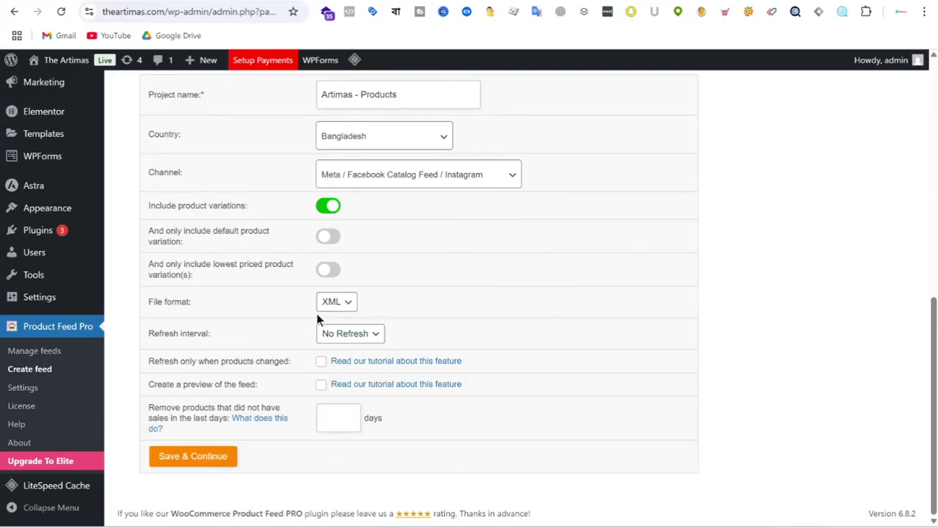
left_click(375, 336)
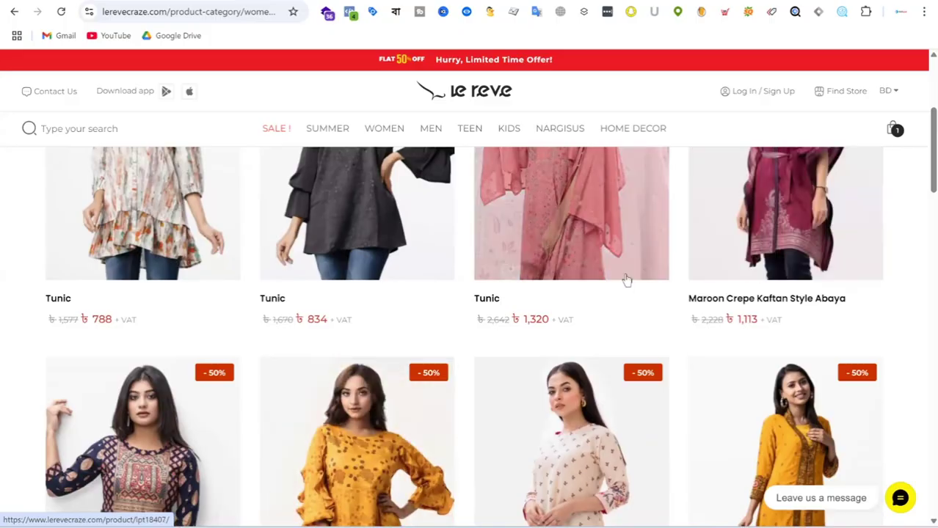
Examine the Tunic category listing on the Le Reve store and switch to the Facebook commerce setup preview.
scroll(624, 278, "up", 3)
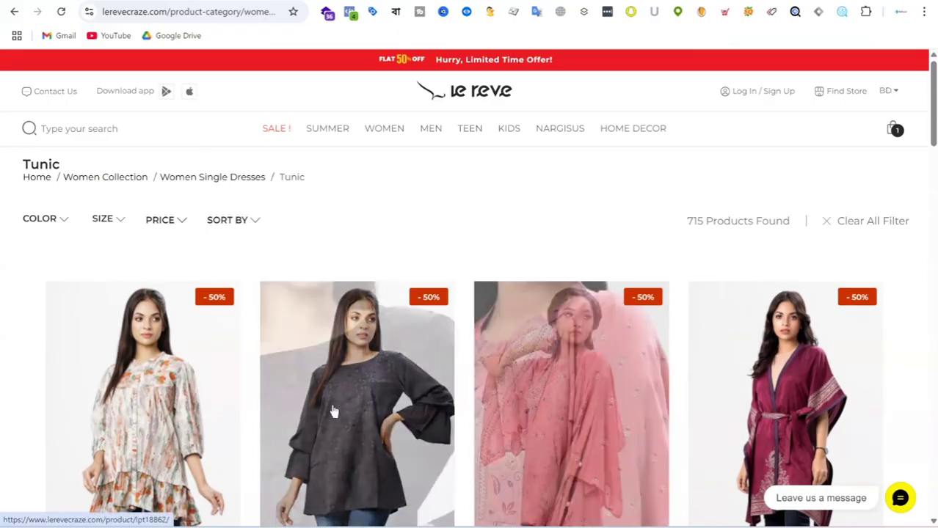
scroll(352, 366, "down", 3)
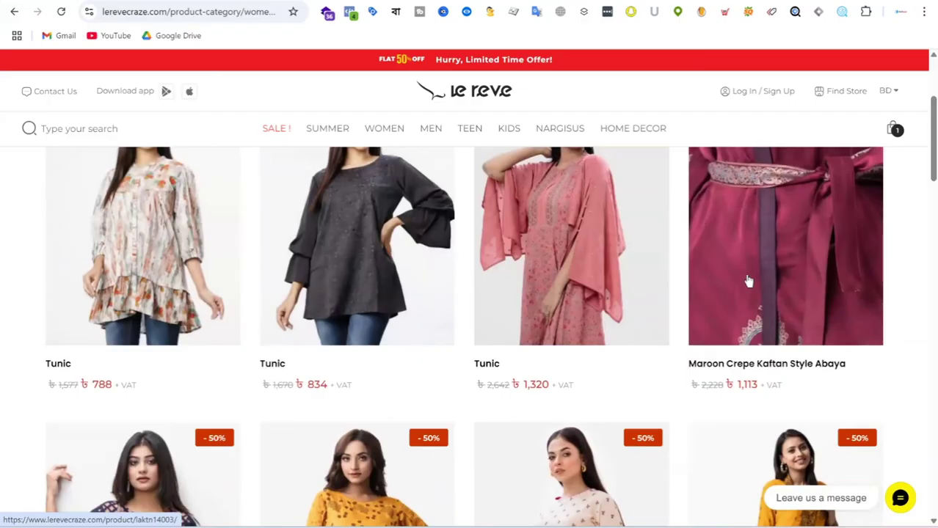
scroll(655, 279, "up", 2)
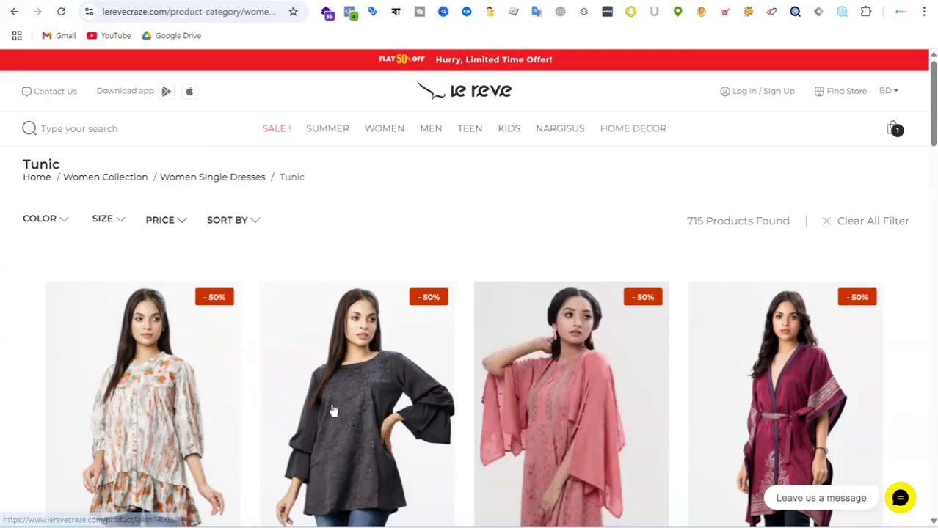
scroll(608, 184, "down", 4)
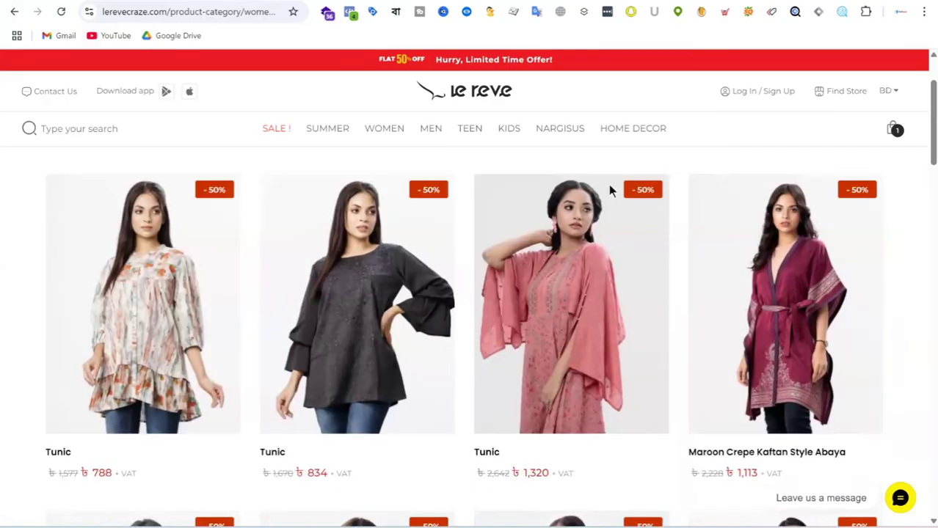
scroll(586, 304, "up", 5)
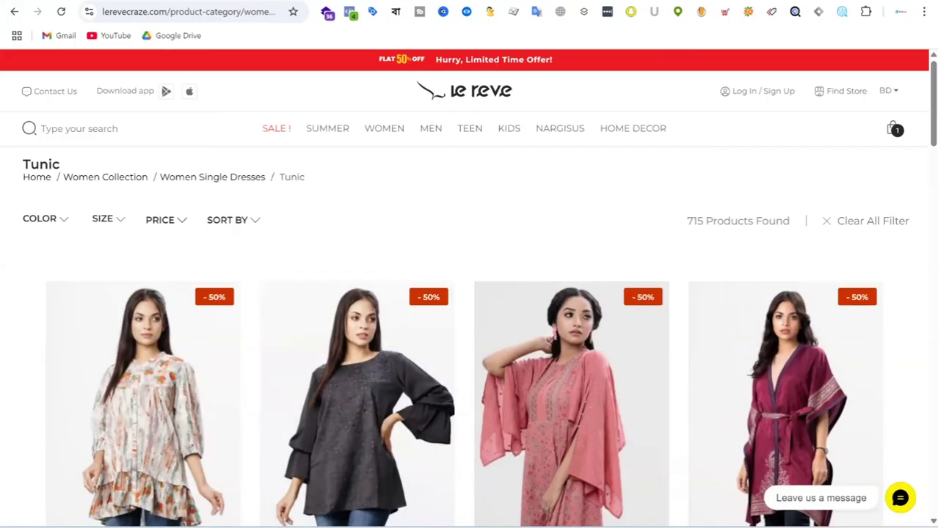
key("ctrl+Tab")
key("ctrl+Tab")
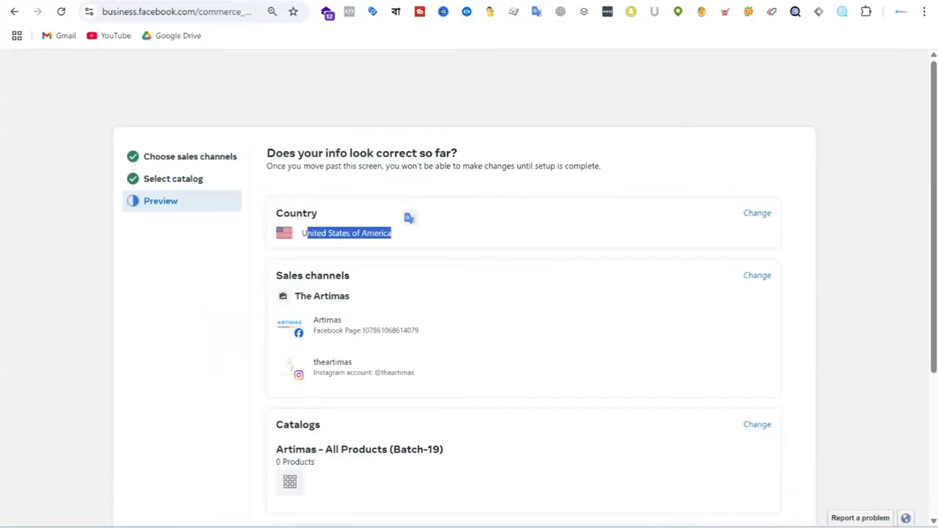
Return to the feed configuration, set the refresh interval to Hourly and keep XML as the file format.
key("ctrl+Tab")
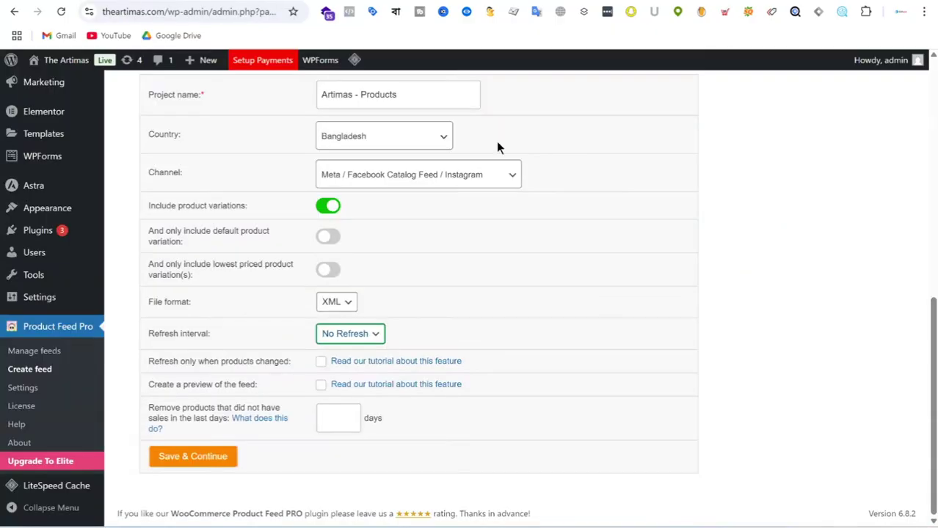
left_click(351, 335)
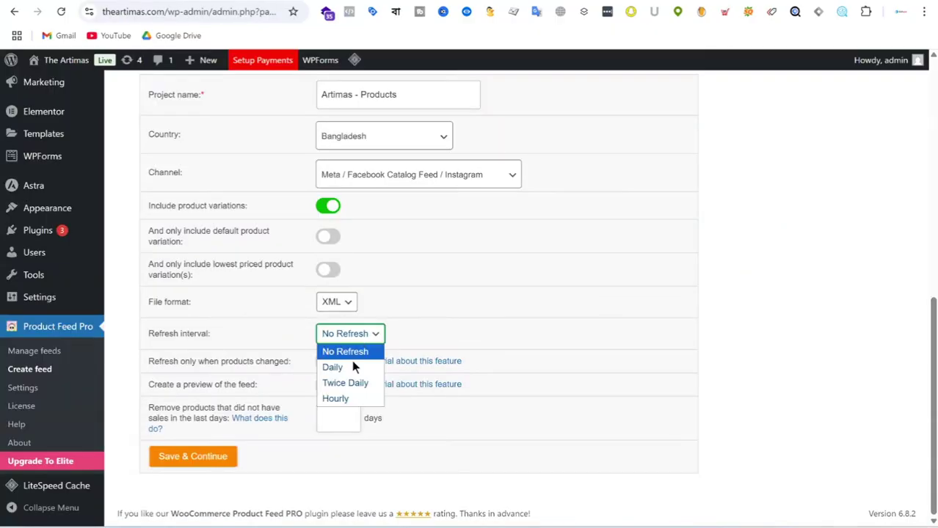
left_click(352, 400)
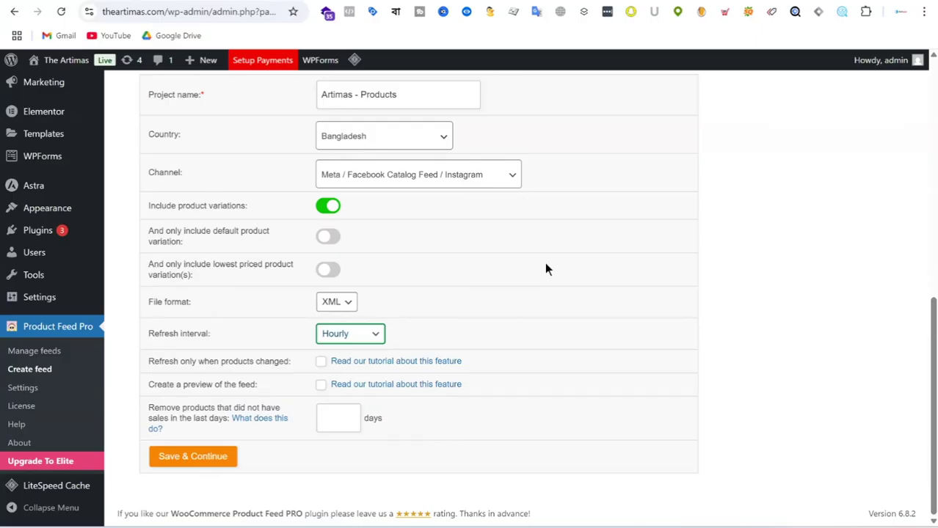
left_click(343, 302)
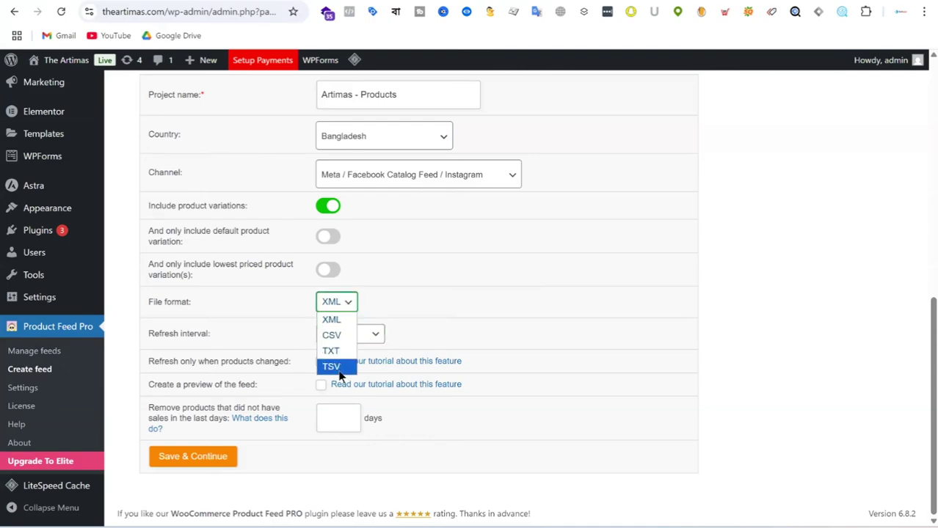
left_click(420, 286)
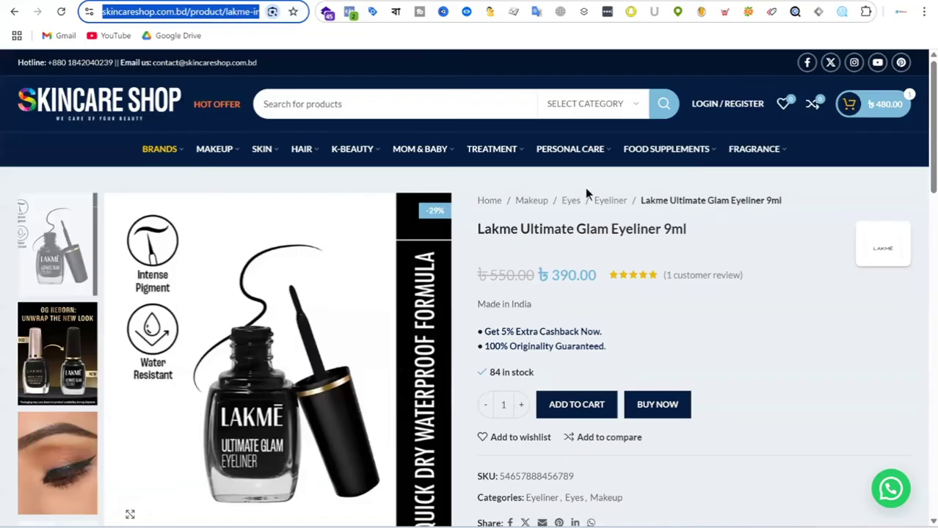
Examine the Lakme Ultimate Glam Eyeliner 9ml product page on Skincare Shop, including its title, price, images, categories and description.
left_click_drag(478, 232, 675, 244)
left_click(475, 275)
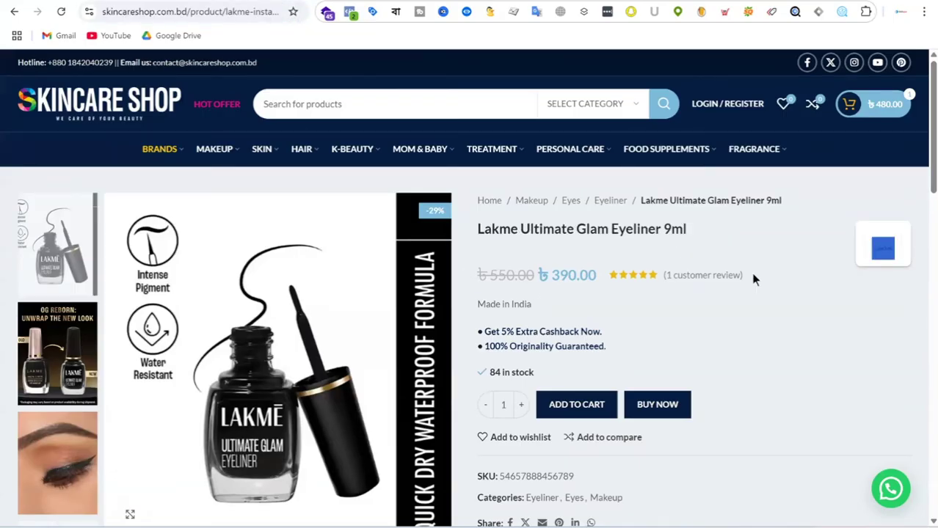
scroll(561, 249, "down", 2)
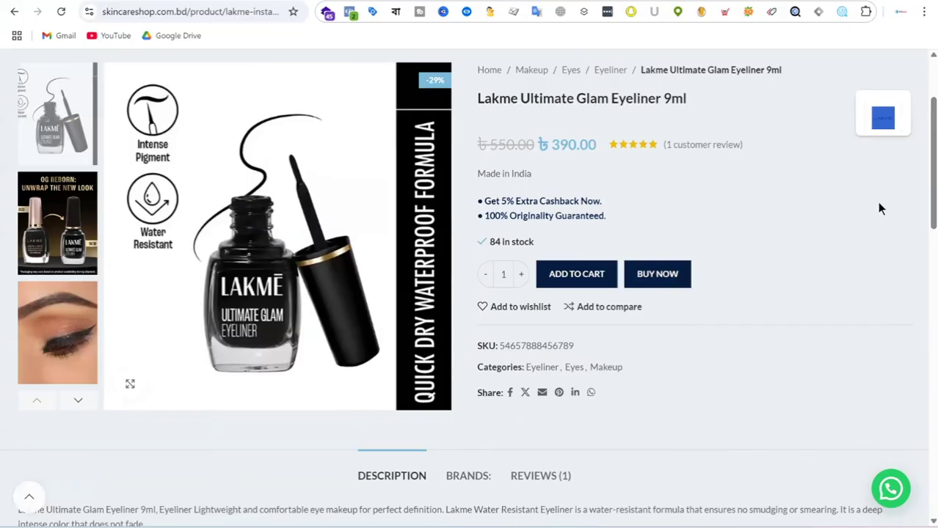
scroll(876, 204, "down", 2)
scroll(565, 241, "up", 3)
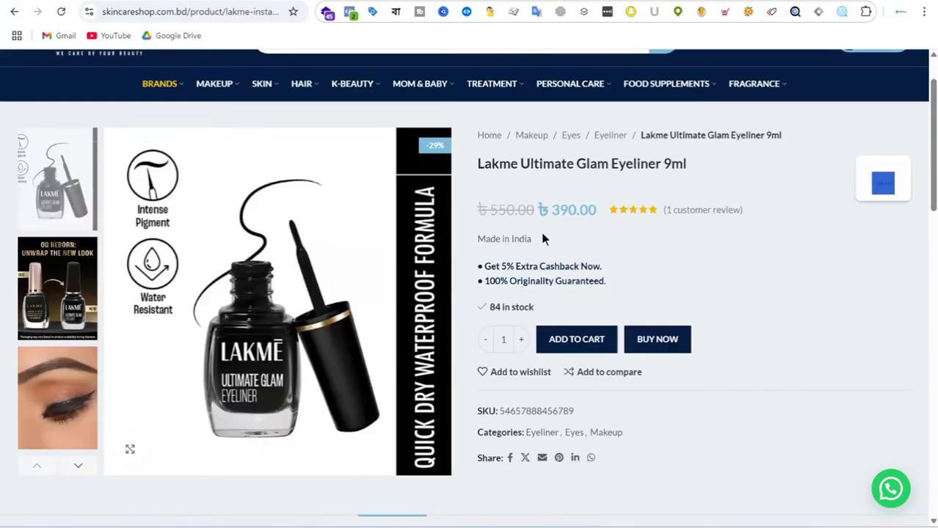
scroll(675, 219, "down", 3)
scroll(608, 260, "down", 1)
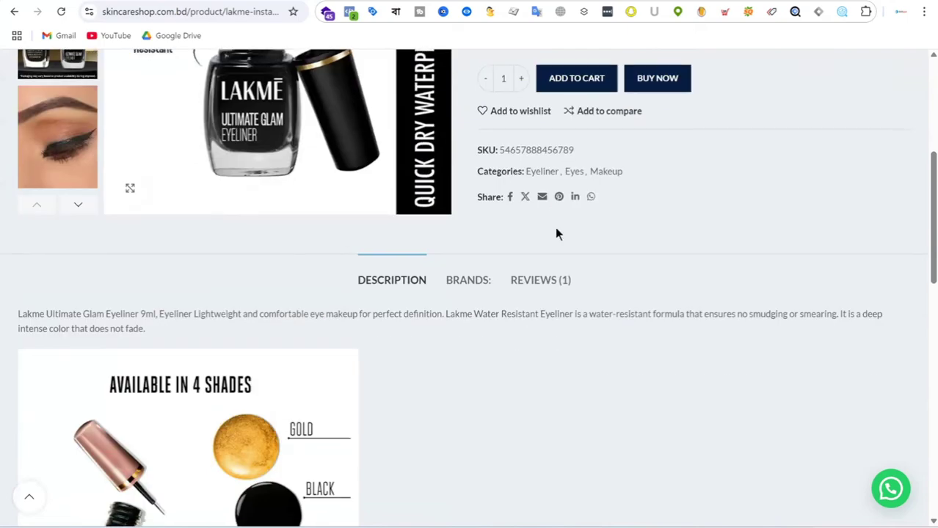
scroll(586, 231, "down", 2)
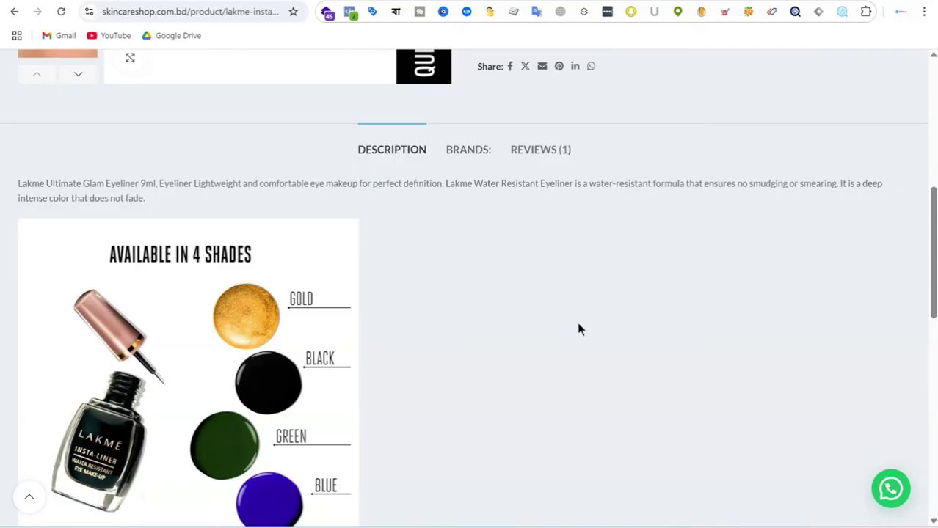
scroll(577, 327, "up", 5)
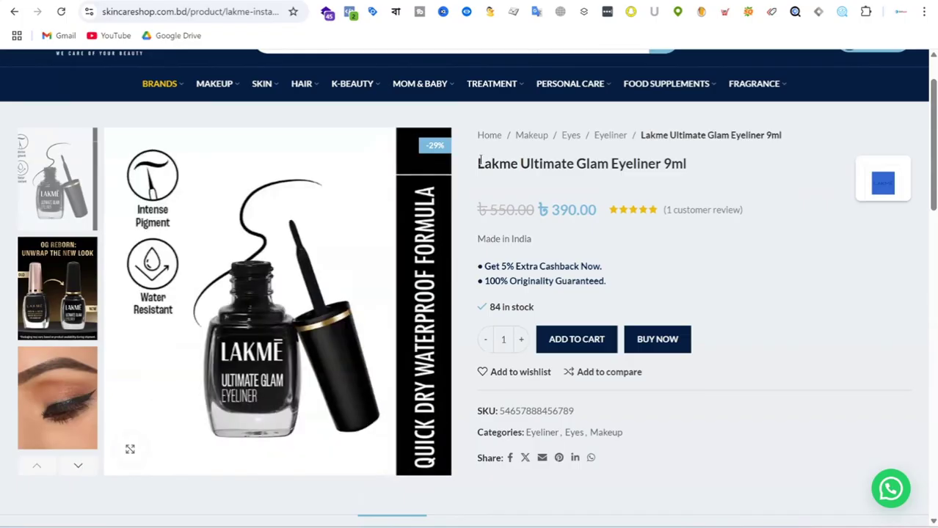
left_click_drag(478, 163, 738, 175)
left_click(649, 234)
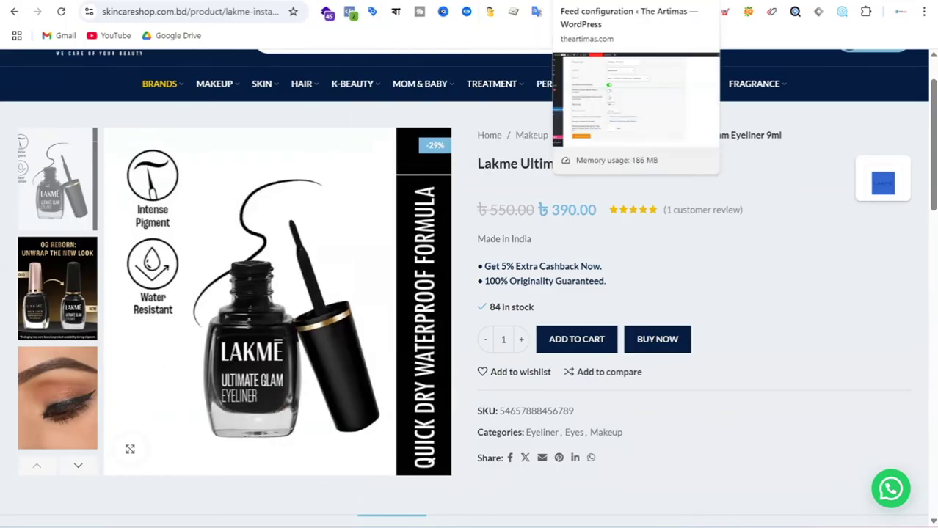
Save the feed's general settings, adjusting the Avast shields control and reloading the page to get the form submitted.
left_click(580, 2)
left_click(206, 459)
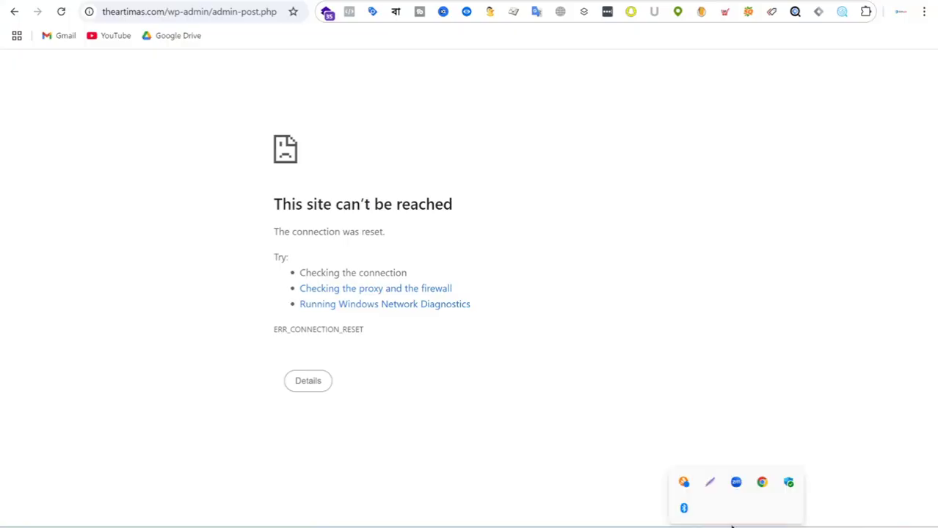
right_click(683, 478)
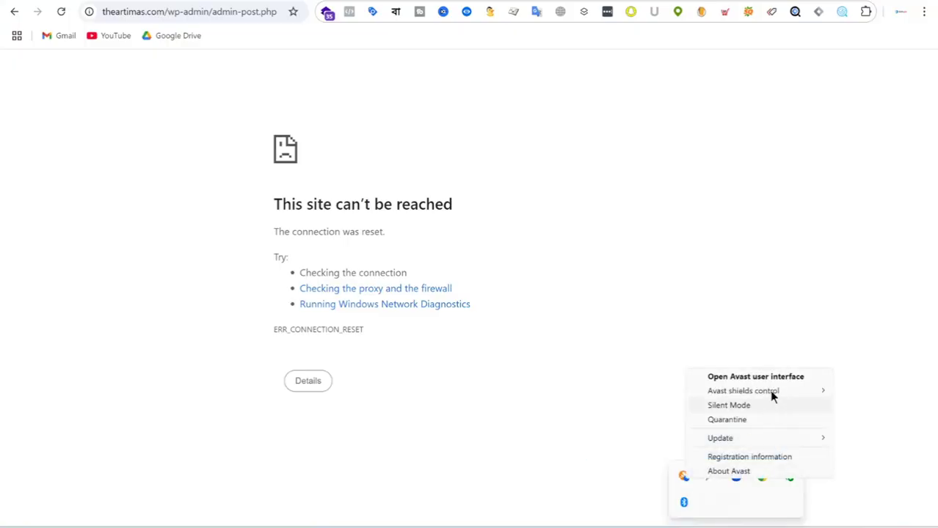
mouse_move(769, 390)
left_click(579, 424)
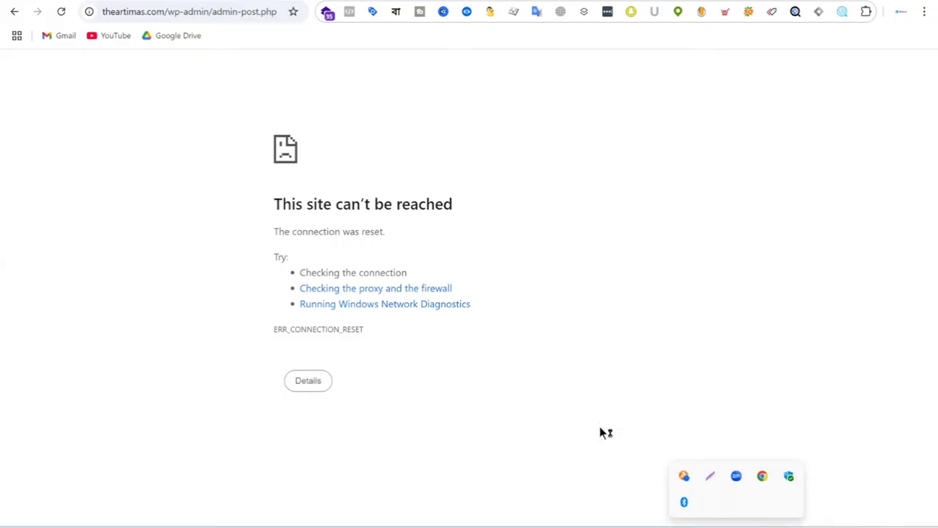
left_click(61, 11)
left_click(510, 123)
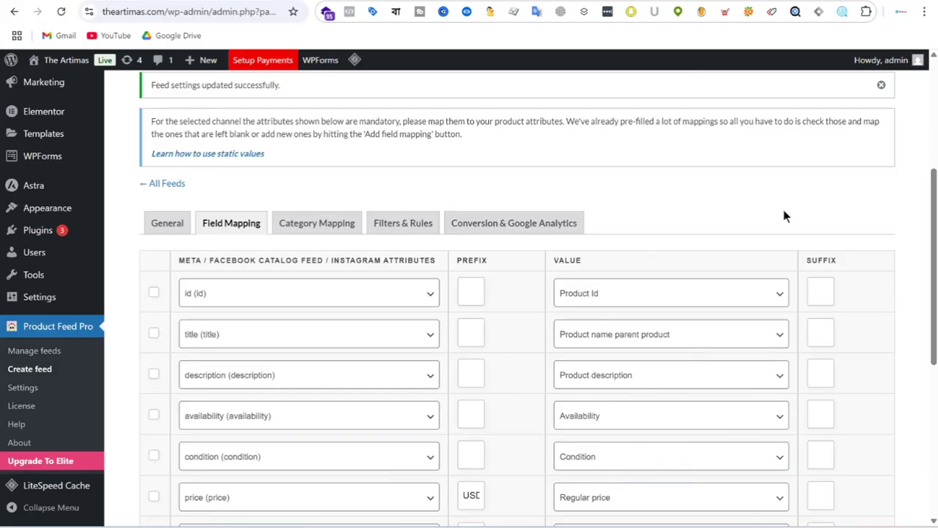
Map the feed's brand attribute to the Brands value and save the field mapping.
scroll(782, 212, "down", 2)
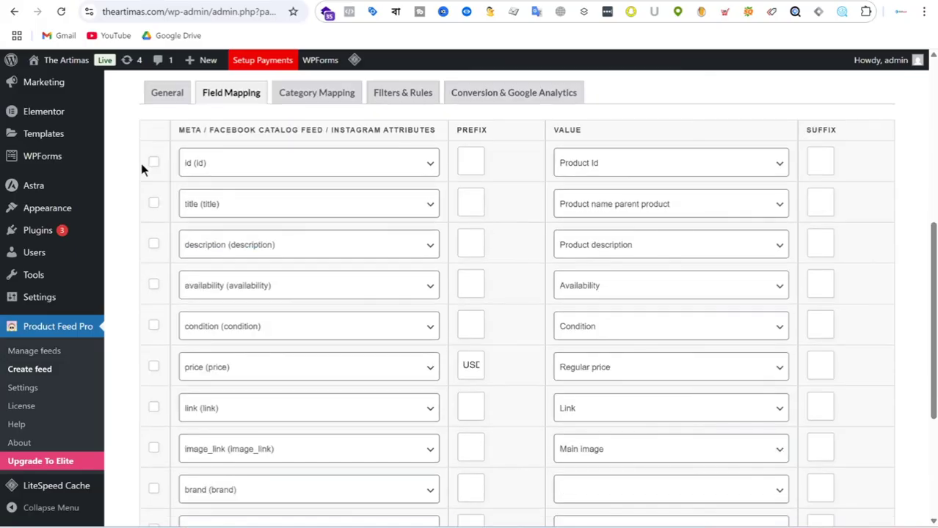
scroll(170, 212, "down", 1)
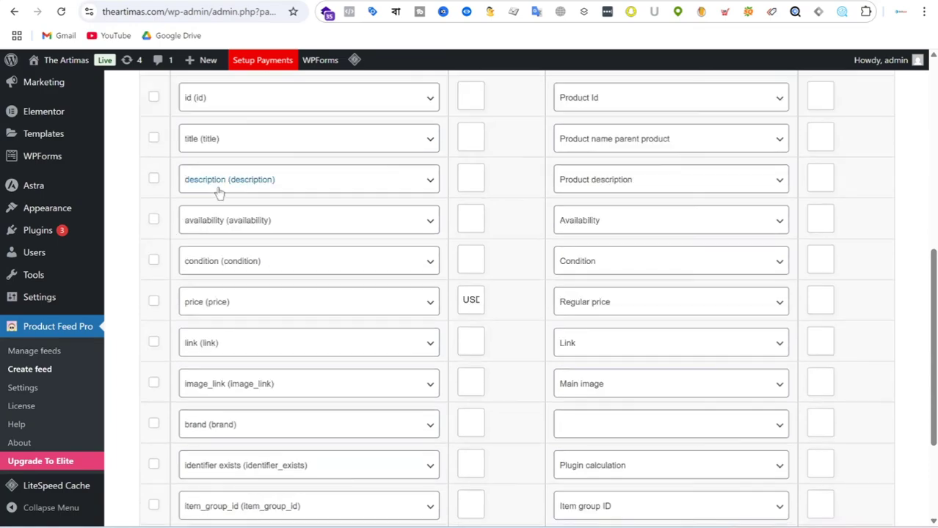
scroll(253, 211, "down", 1)
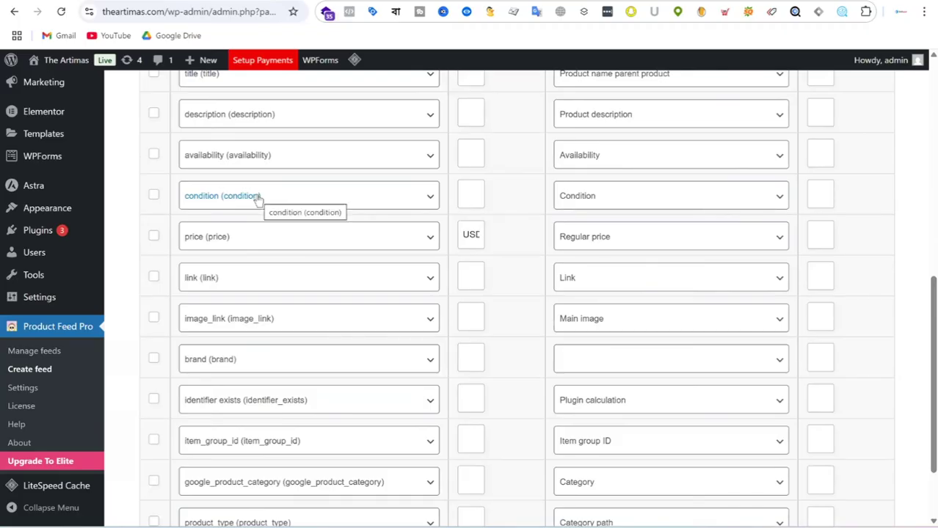
scroll(266, 236, "down", 1)
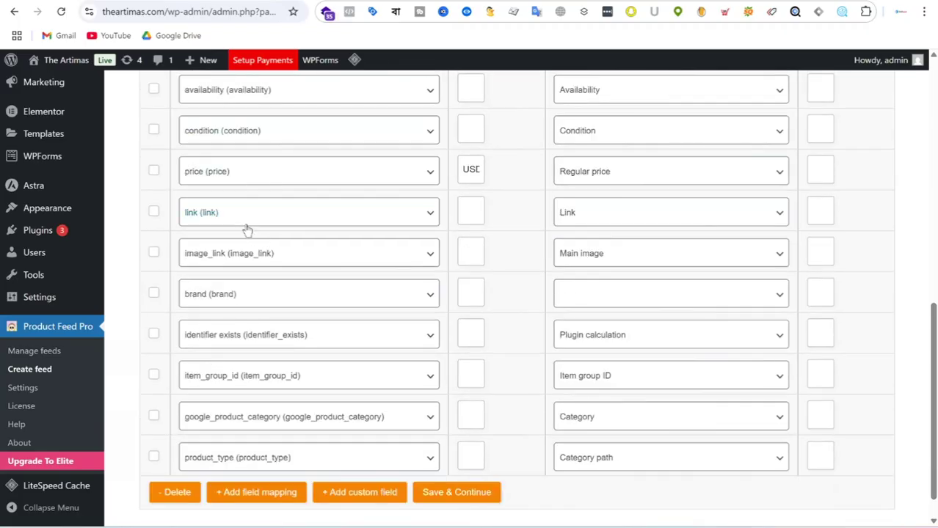
scroll(305, 262, "down", 1)
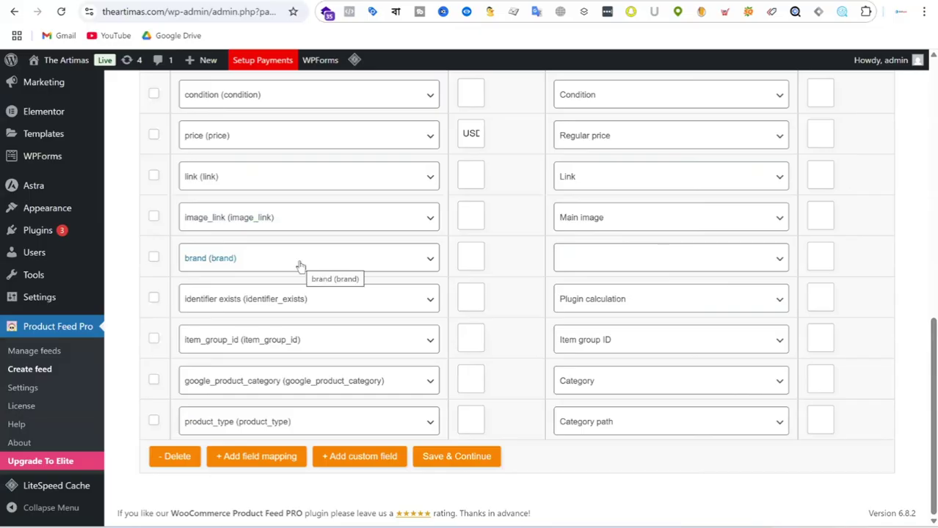
left_click(730, 258)
type("bra")
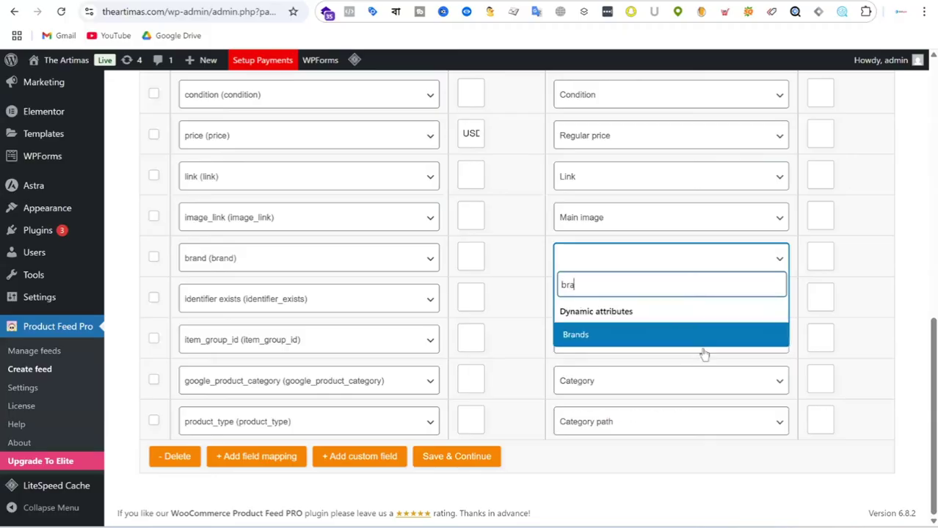
left_click(666, 338)
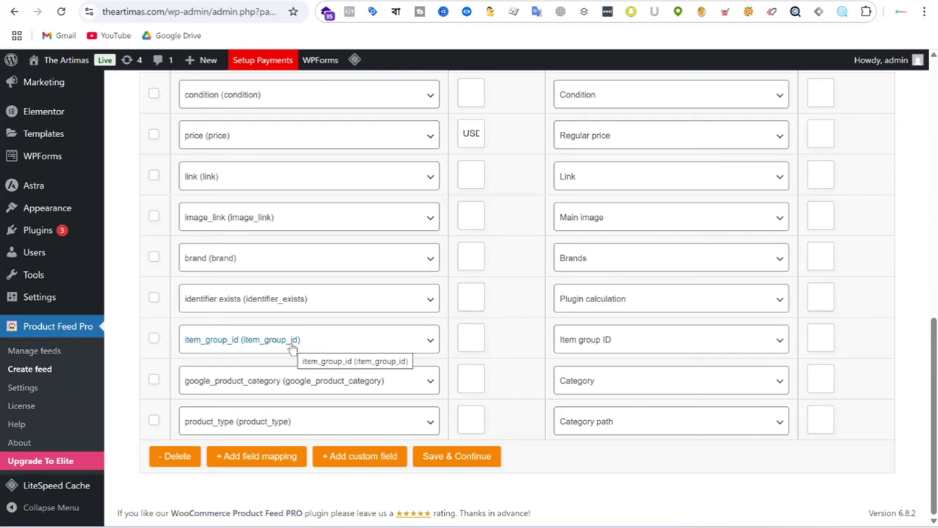
left_click(483, 461)
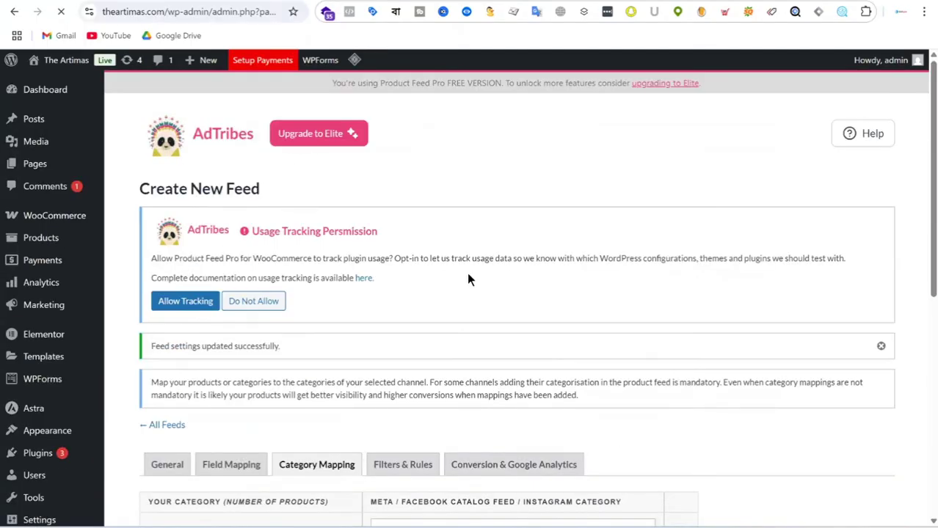
Look through the store categories in the category mapping and save it with every Meta category left blank.
scroll(484, 275, "down", 2)
scroll(500, 276, "down", 3)
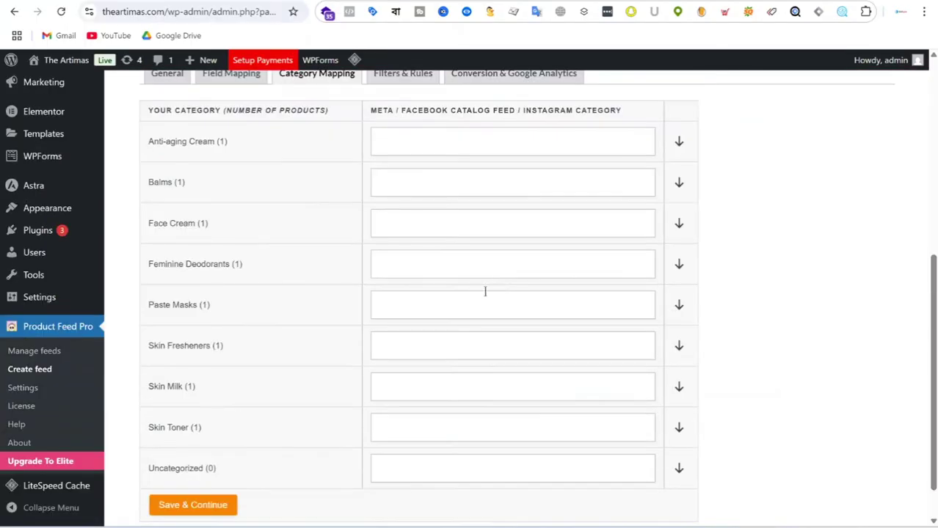
scroll(298, 311, "up", 1)
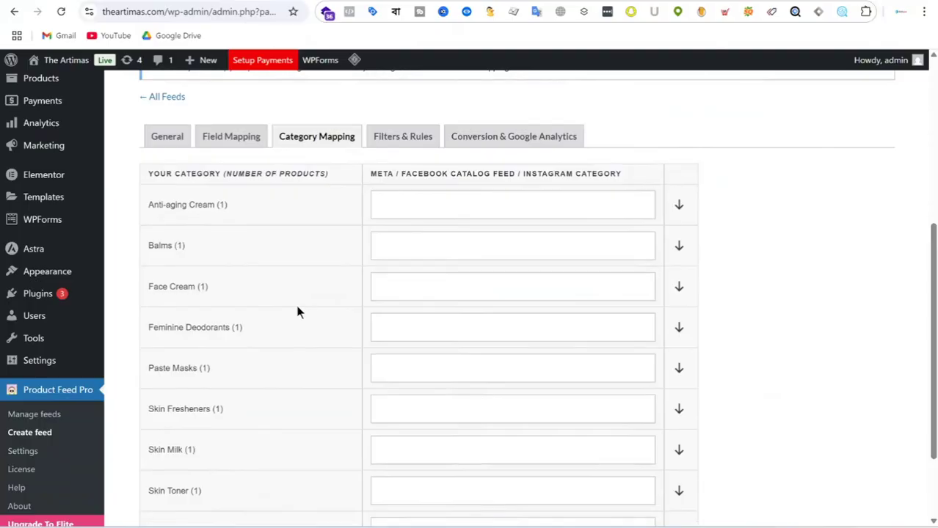
scroll(327, 342, "down", 2)
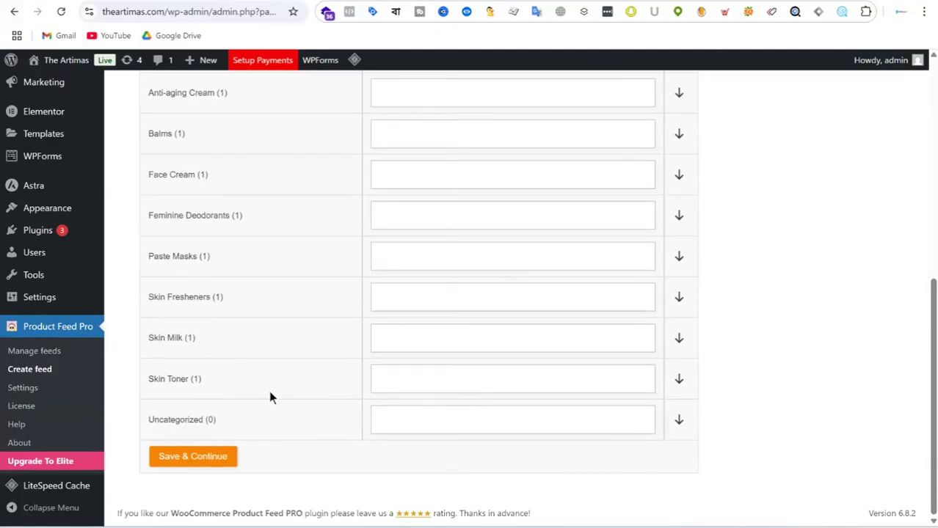
scroll(270, 394, "up", 2)
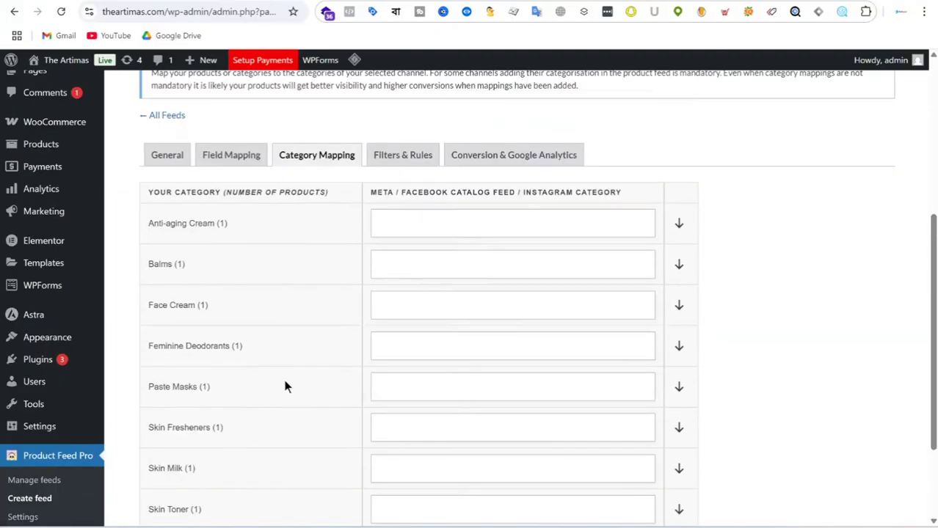
left_click(495, 225)
left_click(470, 266)
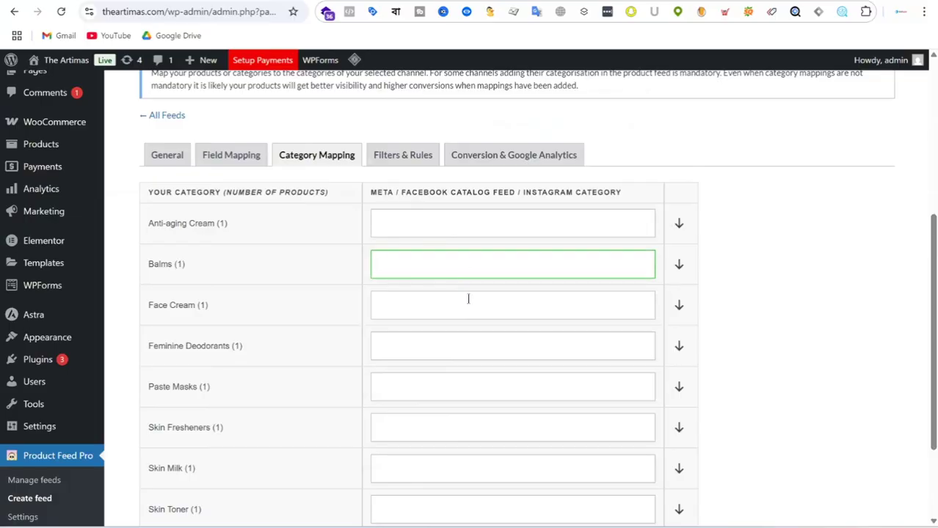
left_click(466, 299)
left_click(676, 226)
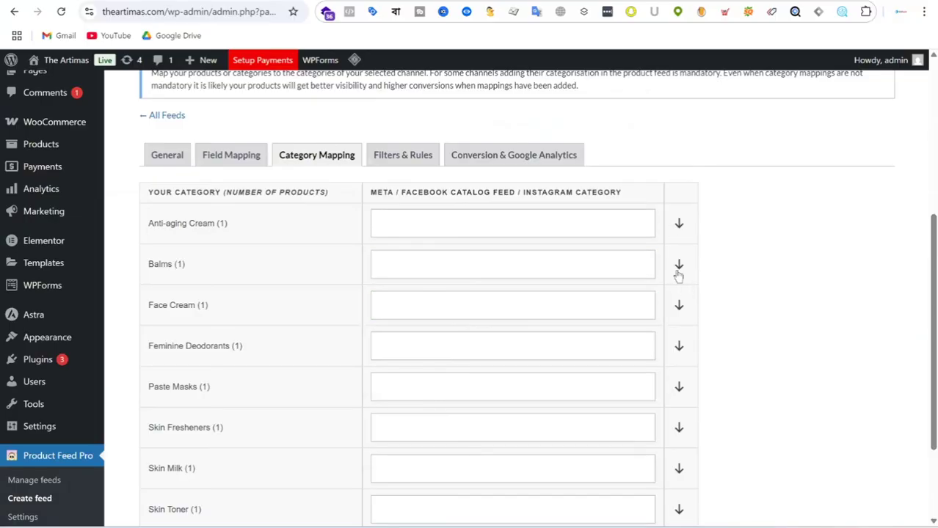
scroll(392, 352, "down", 3)
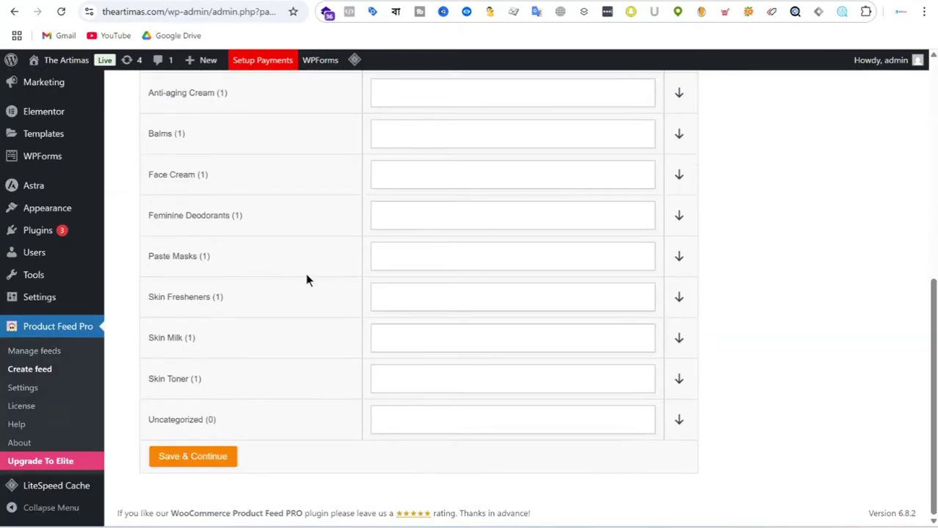
left_click(197, 460)
Save the filters and rules stage without adding any filter or rule.
scroll(522, 257, "down", 3)
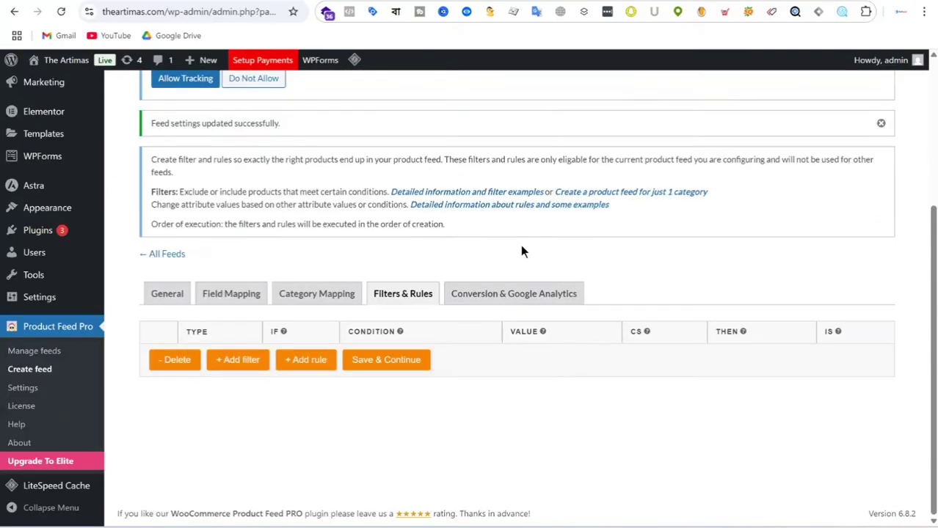
left_click(401, 364)
left_click(385, 360)
Keep Google Analytics tracking with its prefilled UTM values and generate the product feed.
scroll(614, 184, "down", 4)
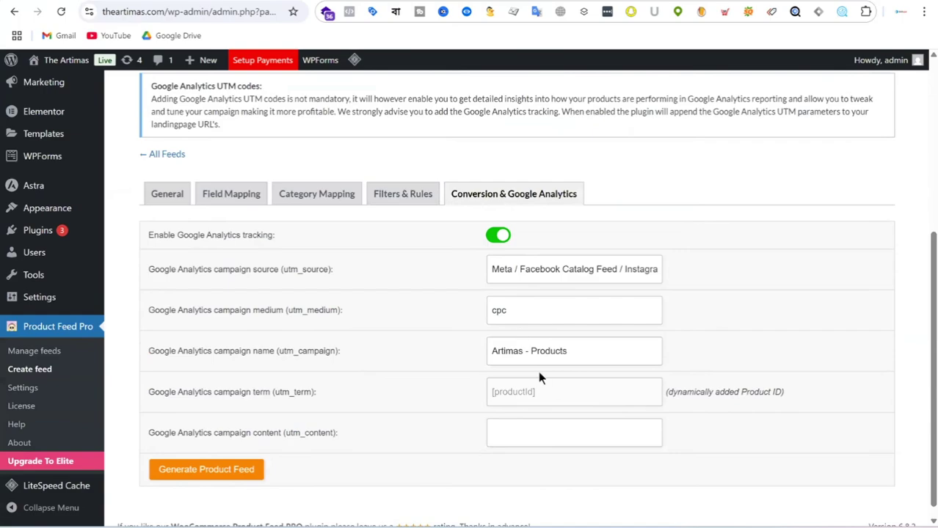
left_click(541, 318)
scroll(358, 331, "down", 1)
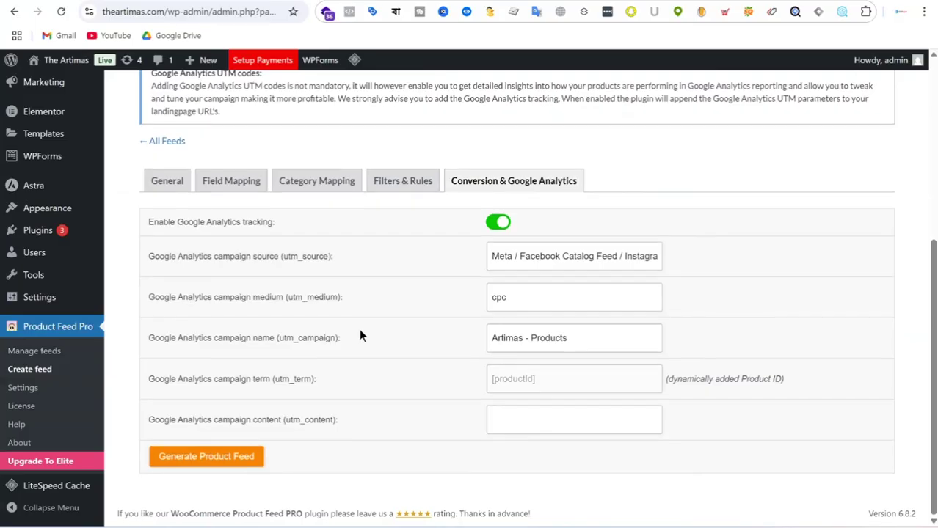
left_click(225, 454)
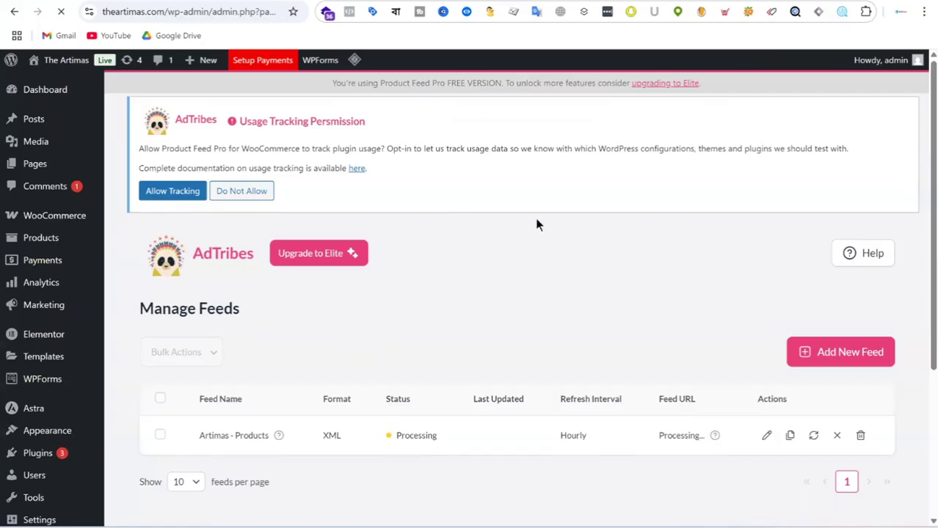
Copy the Artimas - Products feed URL and open the XML feed in the other browser tab.
scroll(615, 222, "down", 3)
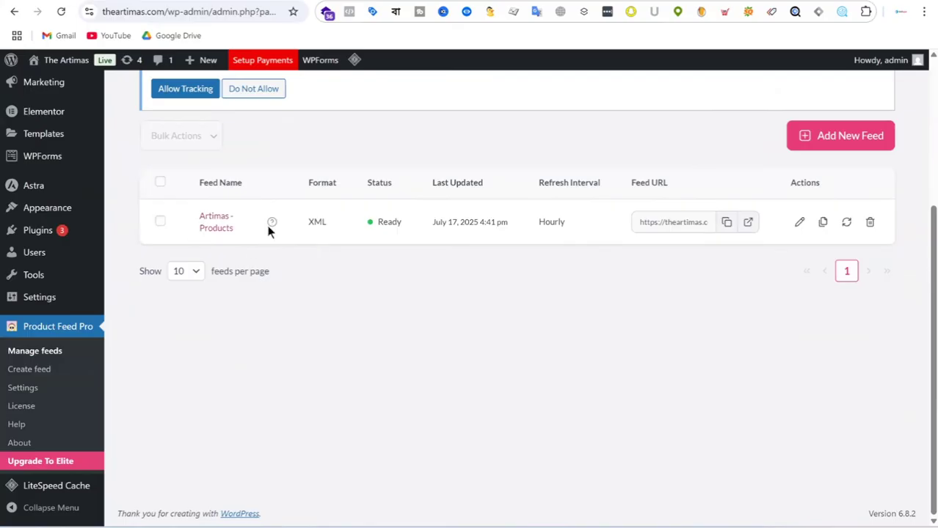
left_click(727, 223)
key("ctrl+Tab")
left_click(238, 13)
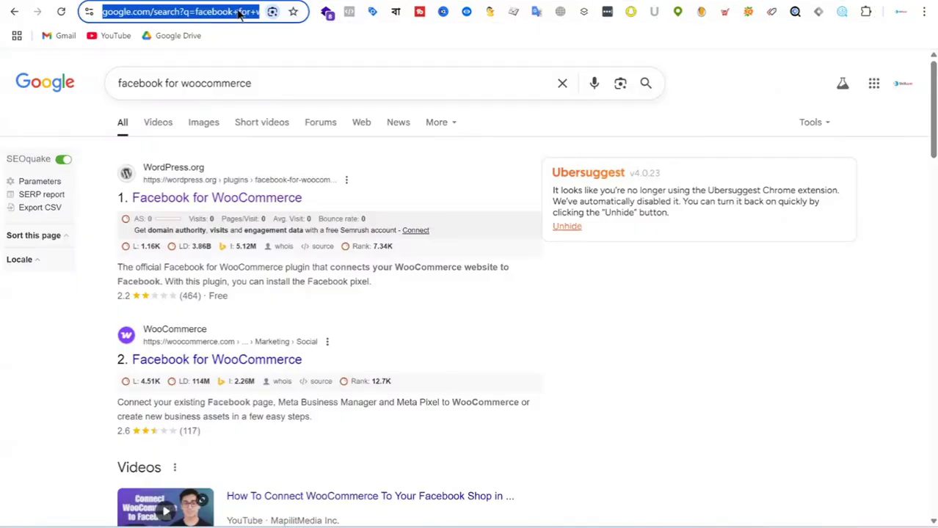
key("ctrl+v")
key("Return")
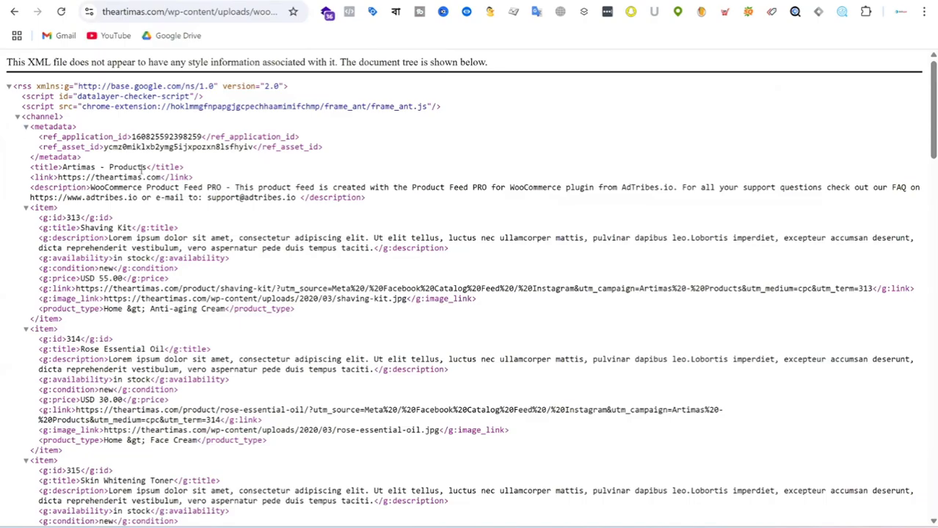
Examine the XML feed's items, checking the Shaving Kit's description, availability, condition, price, links and product type.
scroll(165, 167, "down", 1)
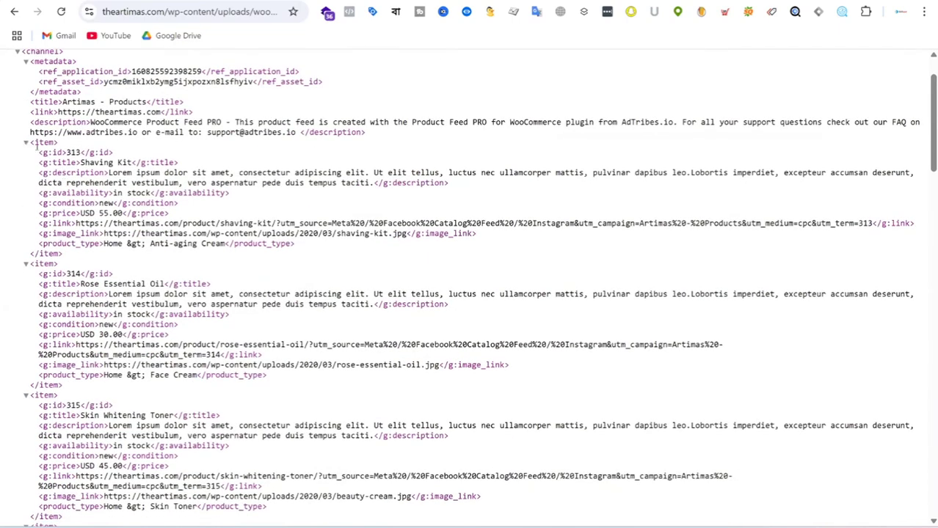
left_click_drag(67, 152, 562, 173)
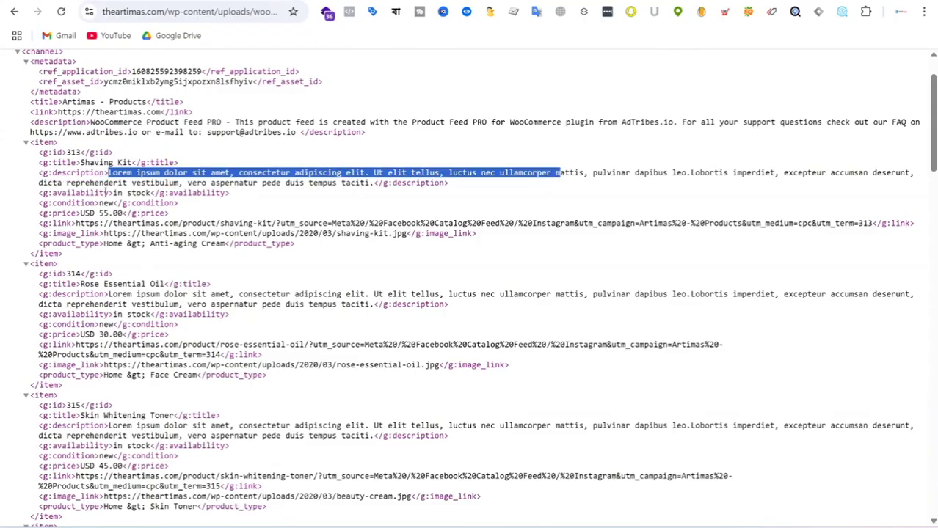
left_click_drag(104, 192, 156, 193)
left_click_drag(54, 203, 178, 203)
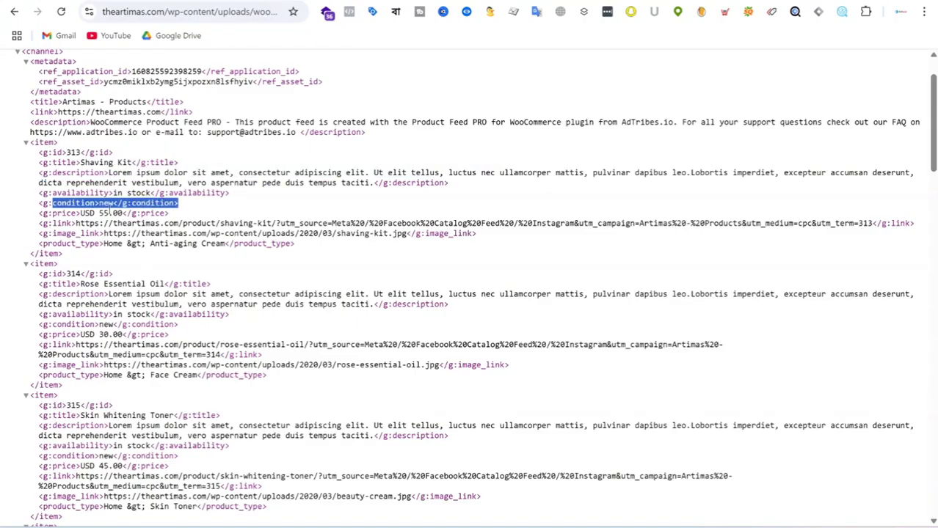
left_click_drag(56, 212, 170, 213)
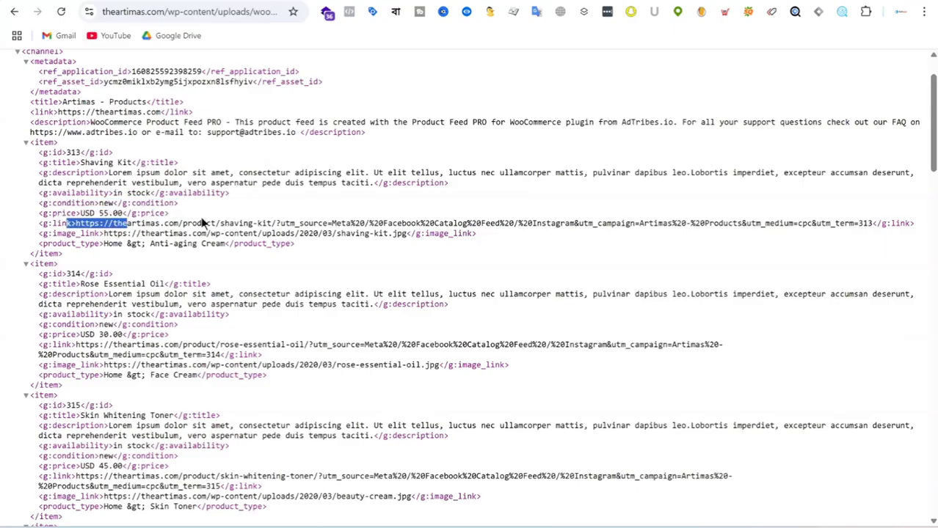
left_click_drag(68, 223, 38, 223)
left_click_drag(239, 223, 242, 223)
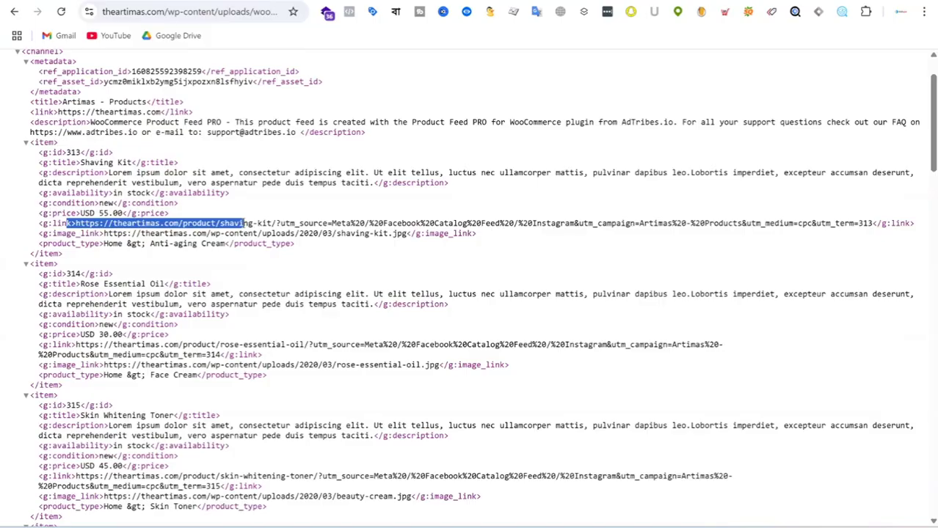
left_click_drag(53, 234, 455, 234)
left_click_drag(83, 243, 27, 148)
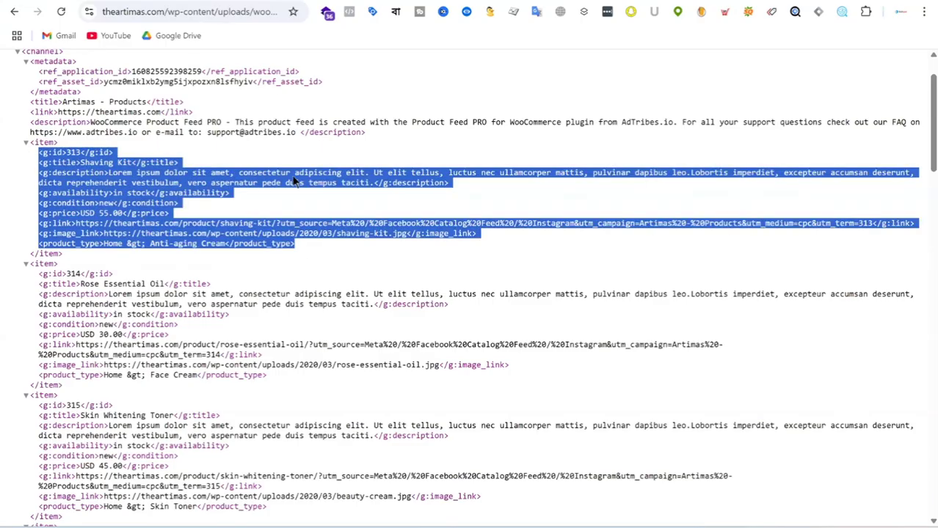
scroll(402, 184, "down", 6)
scroll(411, 198, "down", 1)
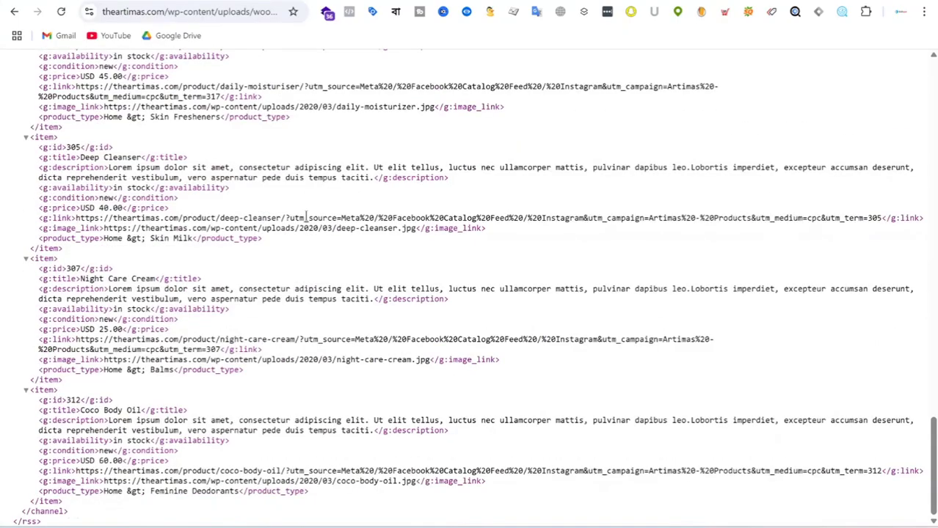
scroll(405, 261, "up", 10)
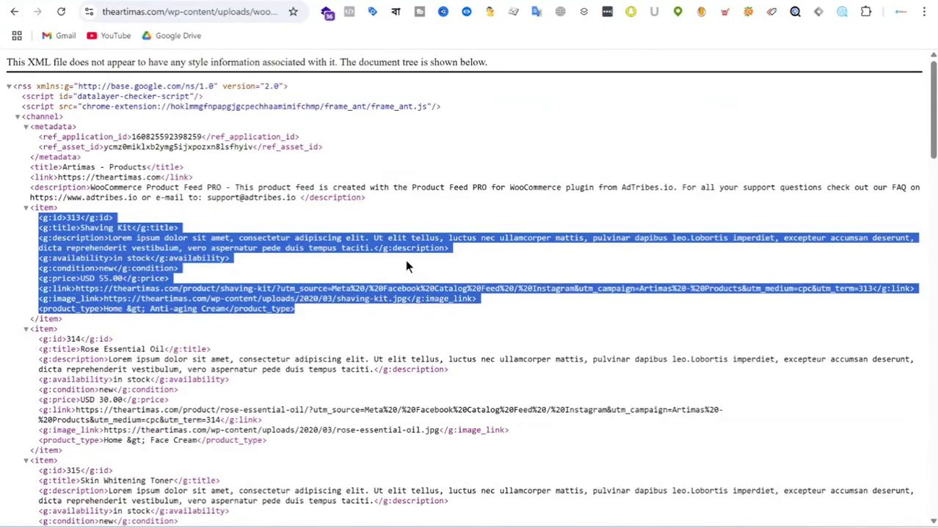
Switch to Meta Commerce Manager, enter the XML feed's URL as the data feed source without login details and continue.
left_click(220, 12)
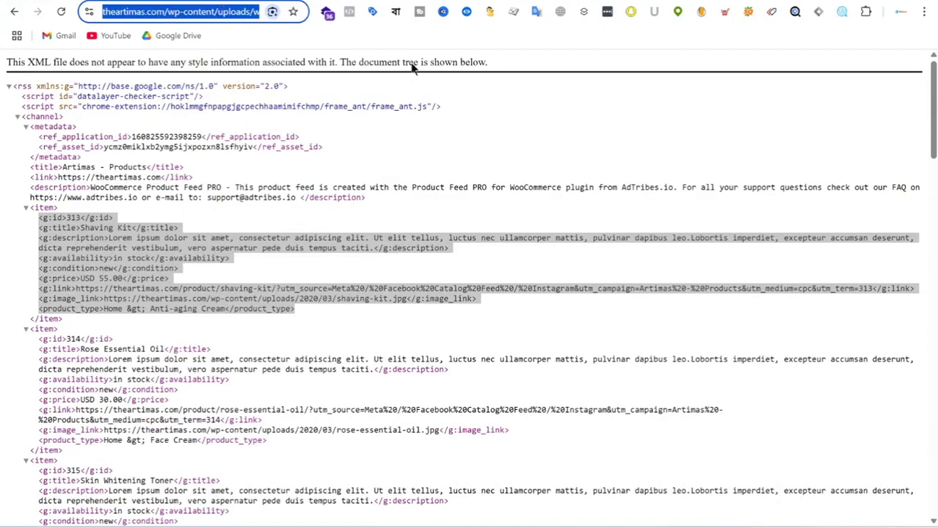
left_click(440, 1)
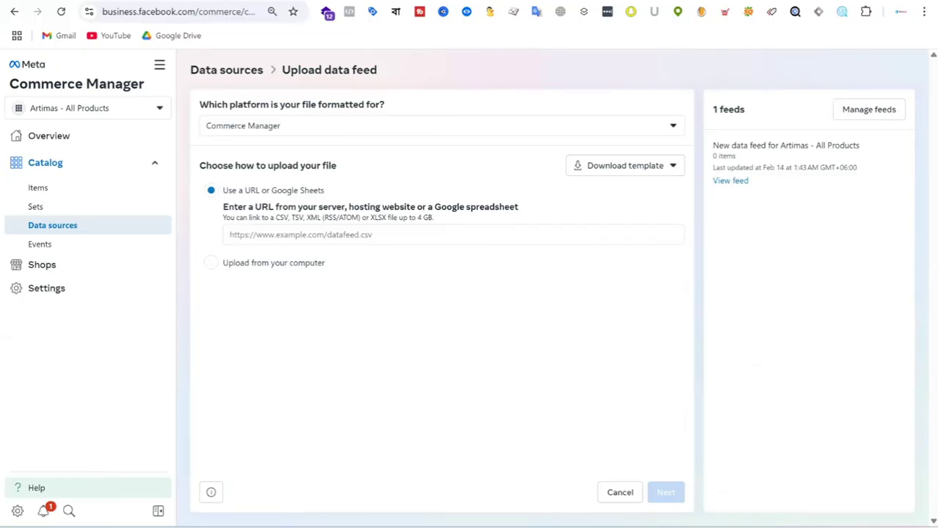
left_click(310, 235)
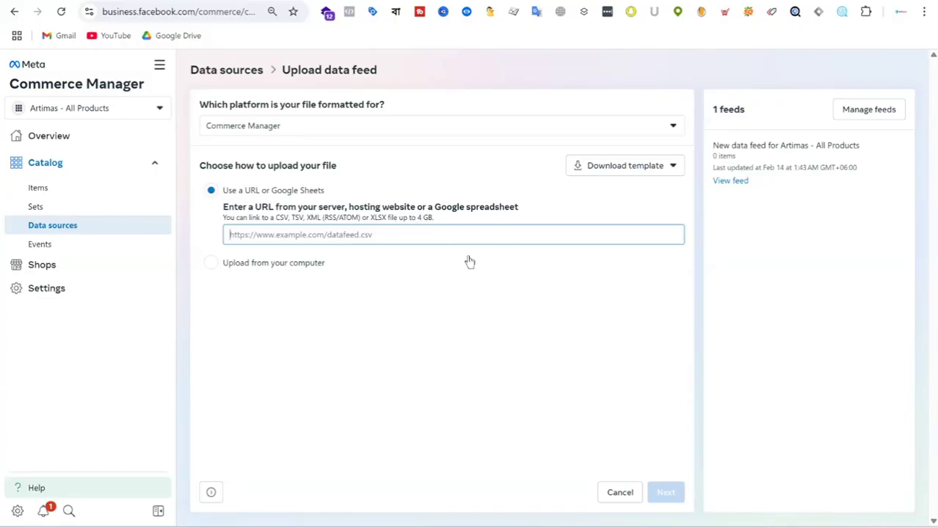
key("ctrl+v")
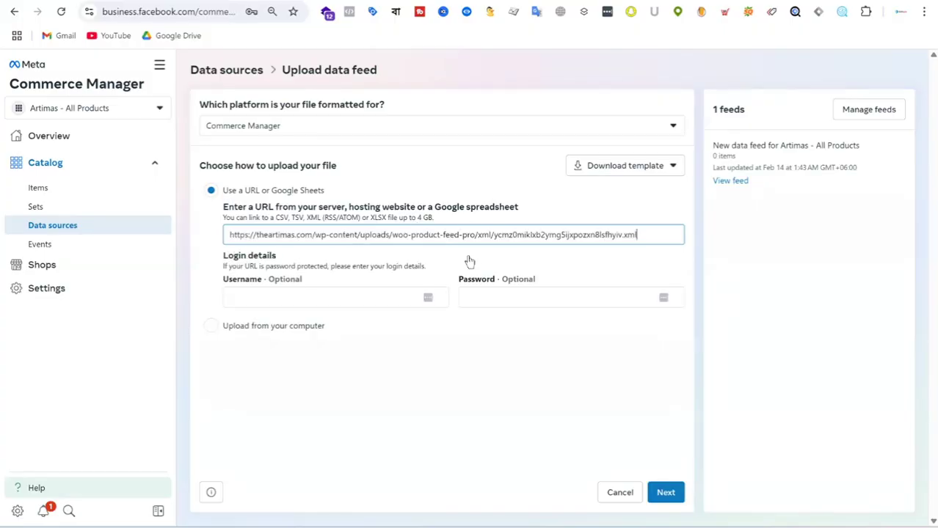
left_click(671, 493)
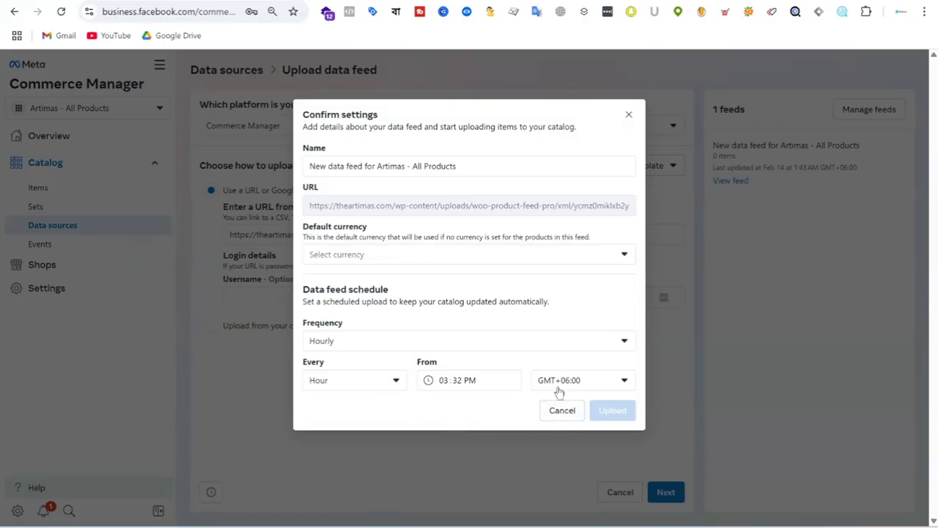
Set the feed's default currency to USD – US Dollars, keep the hourly schedule and upload the data feed.
left_click(380, 259)
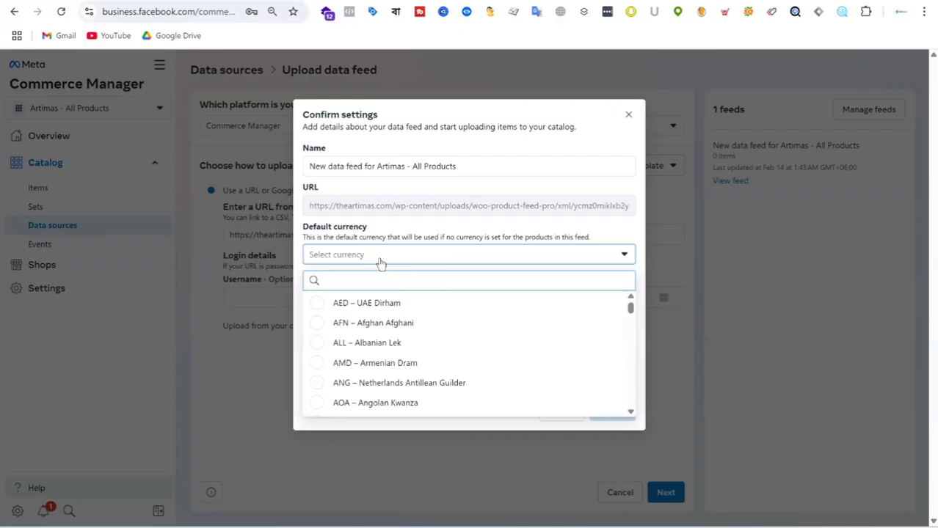
type("us")
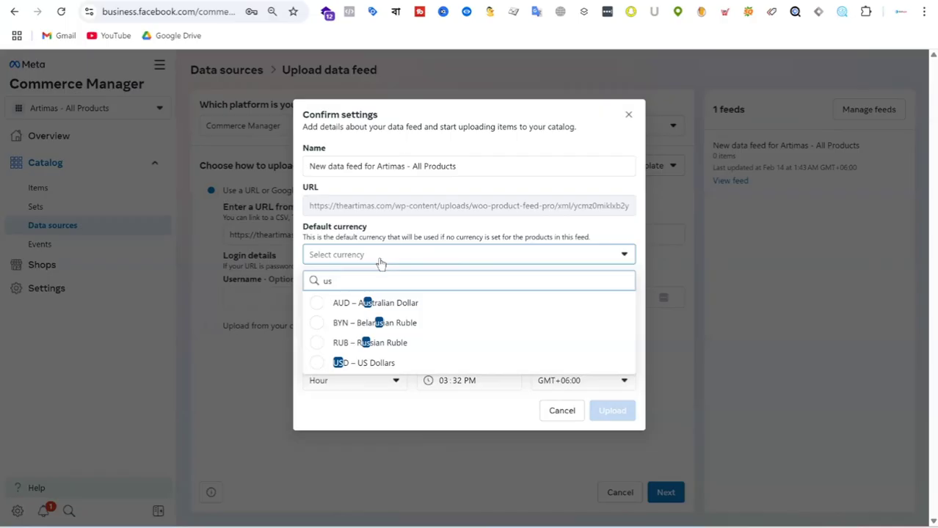
left_click(316, 364)
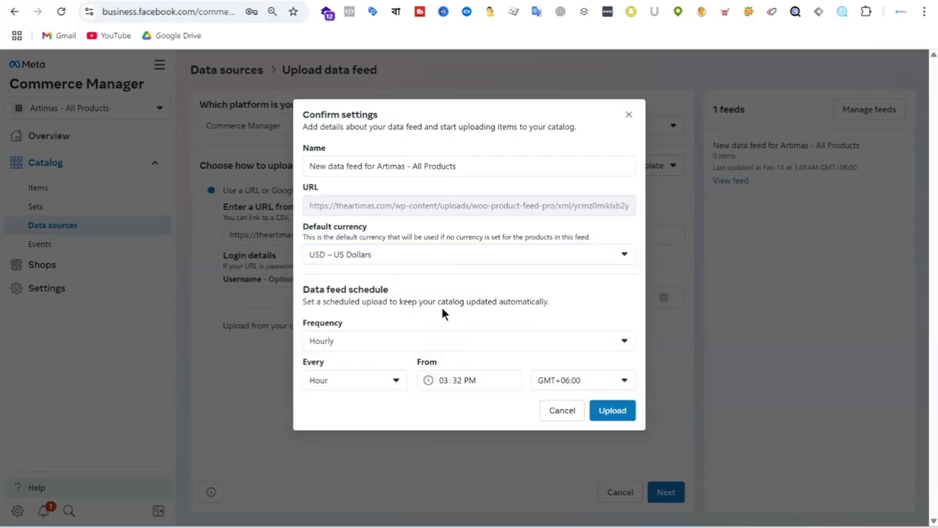
left_click(621, 418)
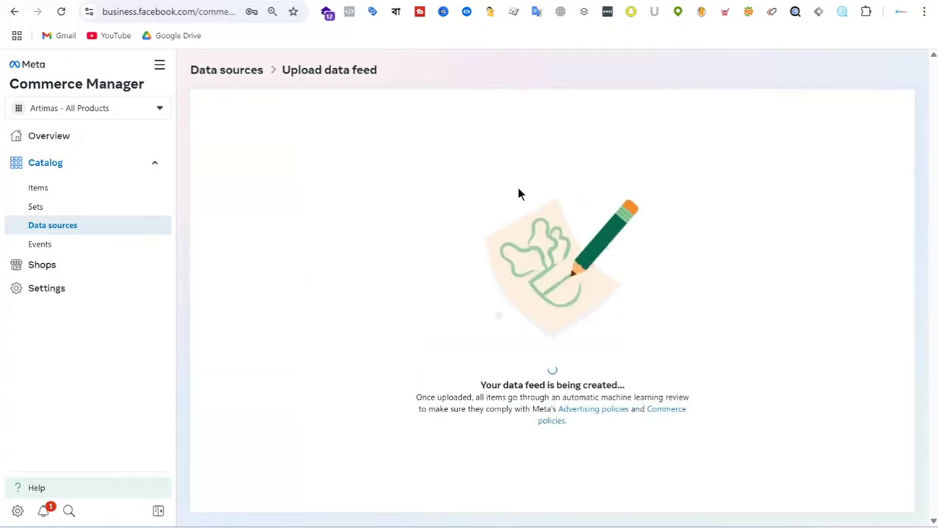
Open the Artimas storefront in a new tab from the WordPress admin and look through its page.
left_click(469, 1)
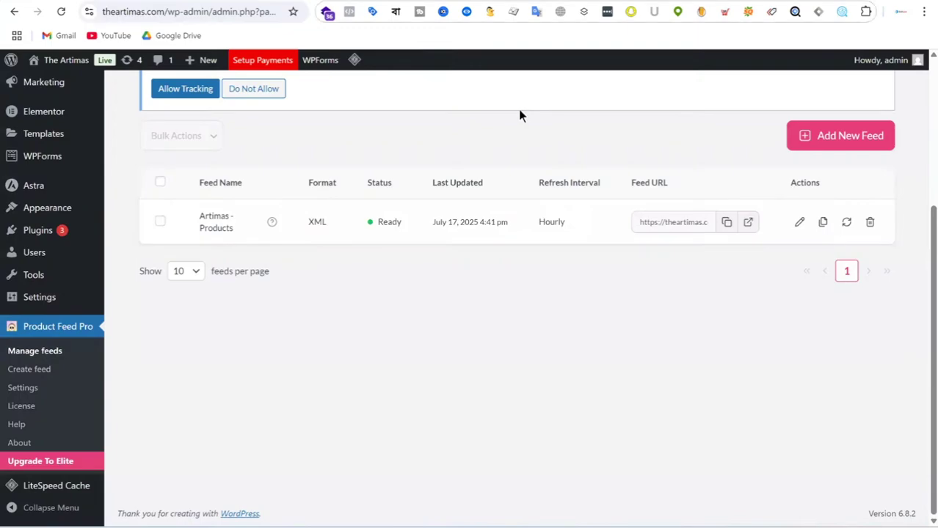
mouse_move(64, 61)
right_click(48, 84)
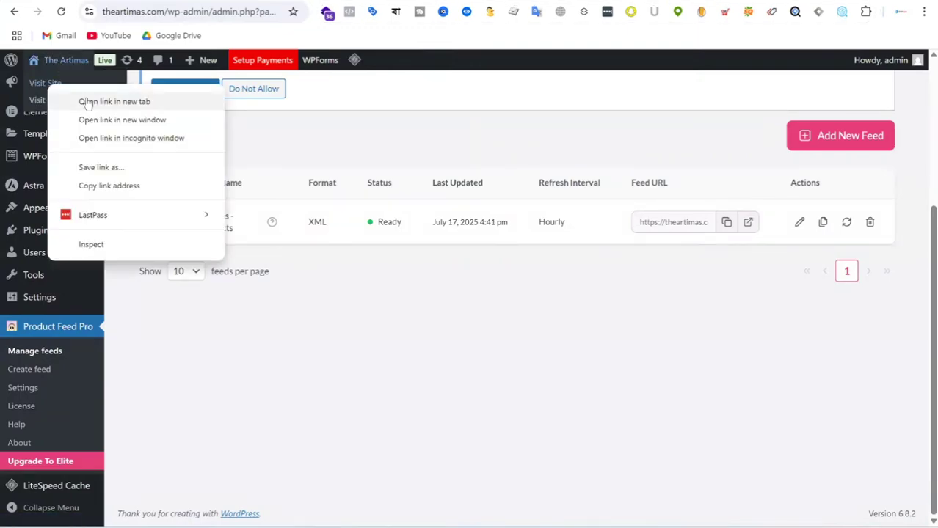
left_click(85, 101)
left_click(705, 0)
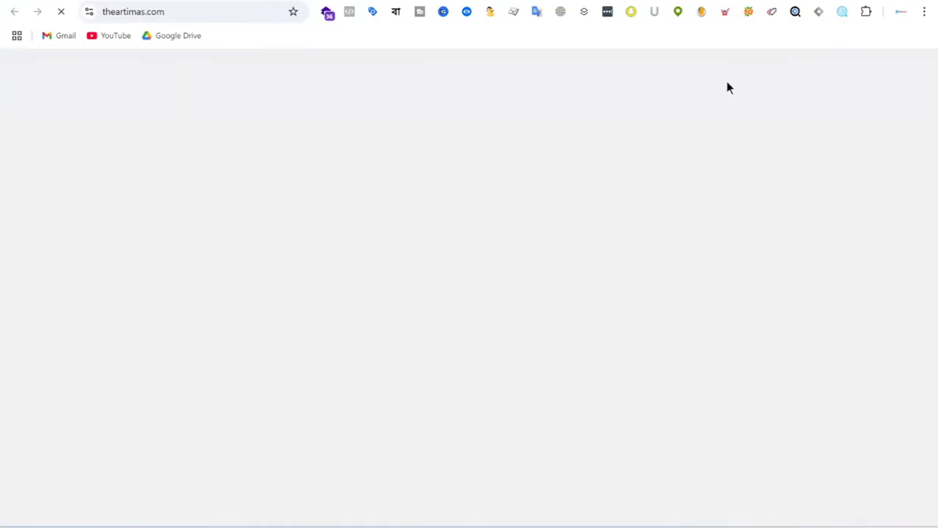
scroll(592, 160, "down", 15)
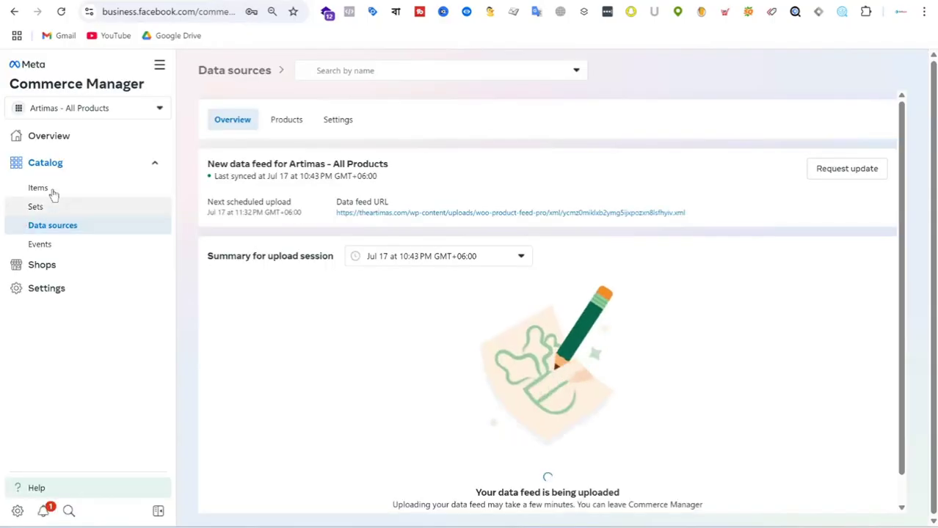
Refresh the Artimas - All Products catalog's items list in Commerce Manager and delete all listed products.
left_click(51, 193)
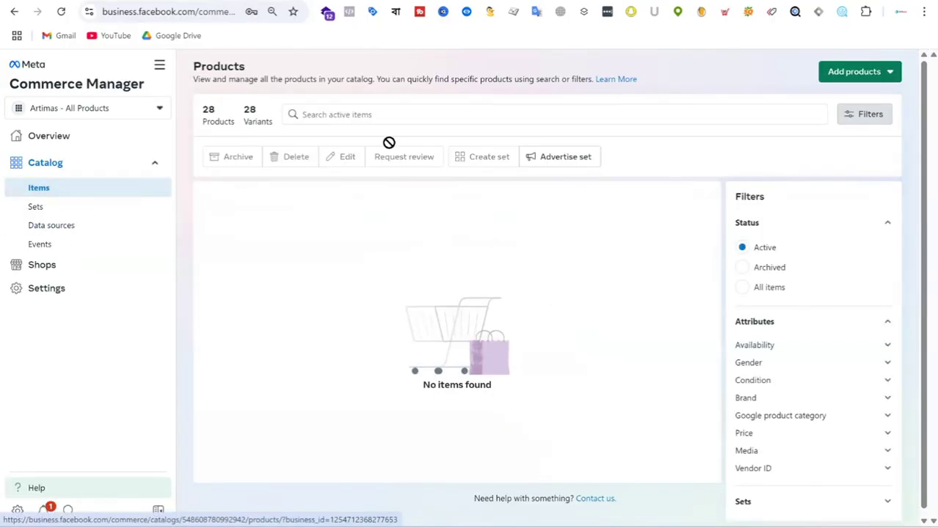
left_click(61, 12)
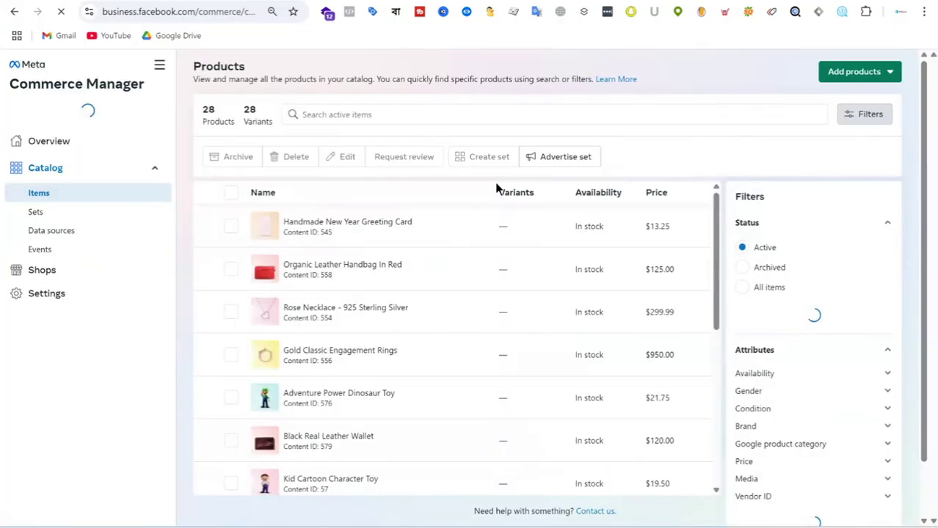
scroll(473, 305, "down", 10)
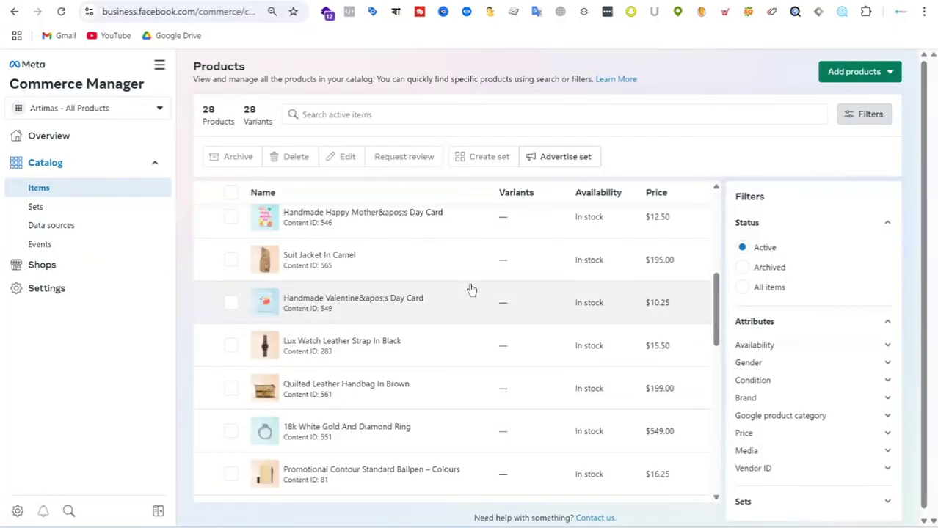
scroll(535, 349, "up", 10)
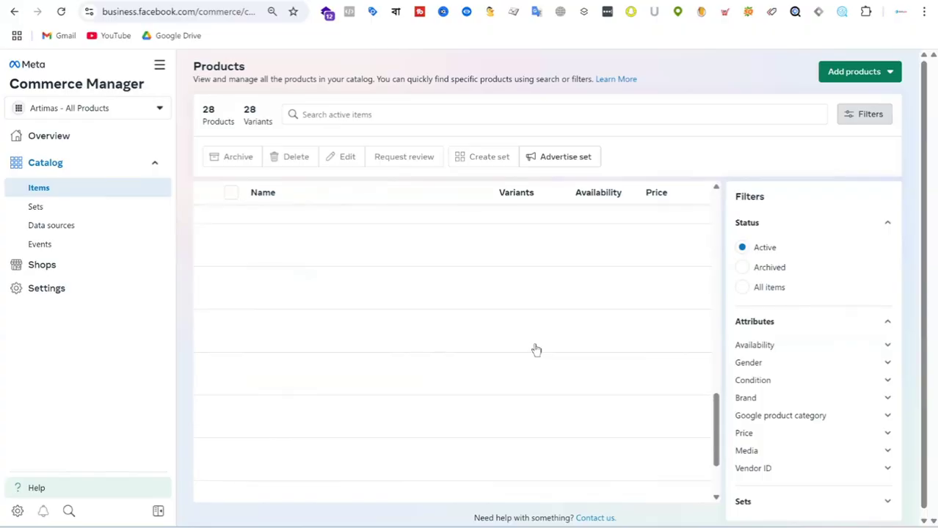
left_click(230, 192)
left_click(301, 159)
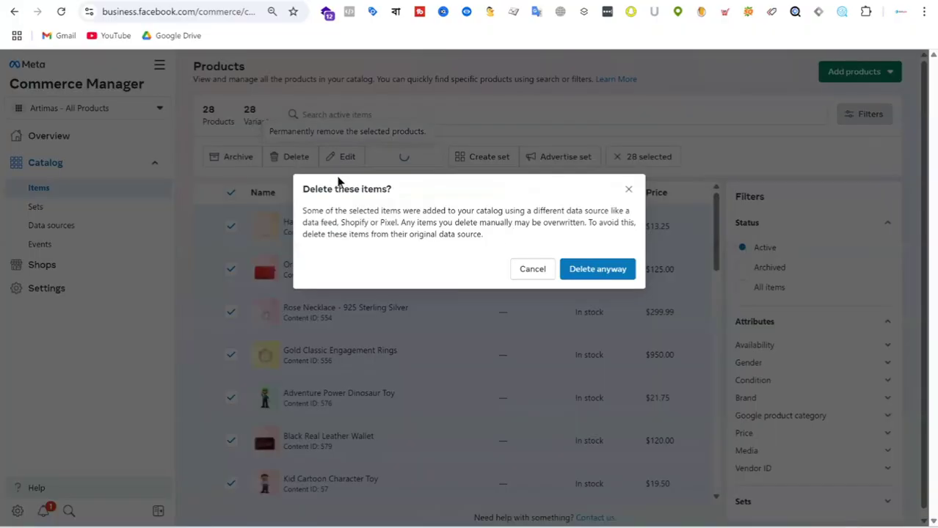
left_click(591, 270)
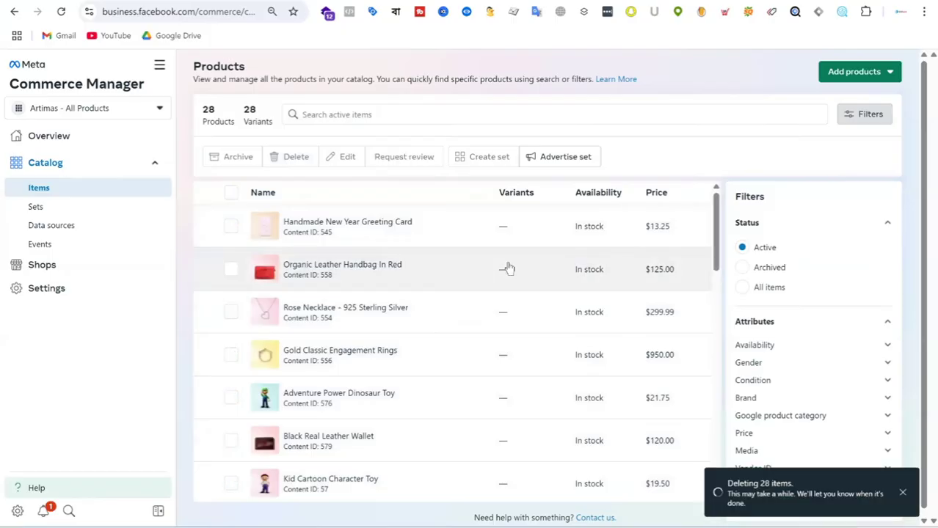
left_click(231, 192)
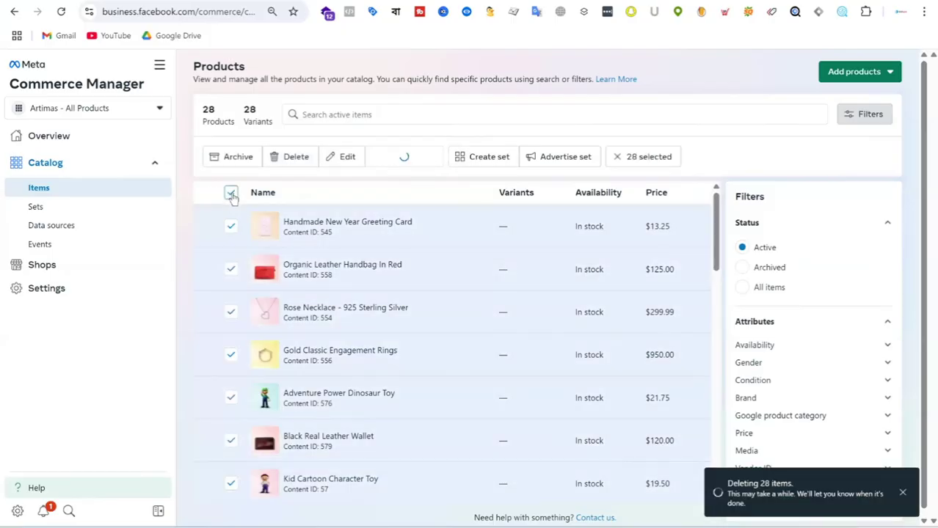
left_click(289, 160)
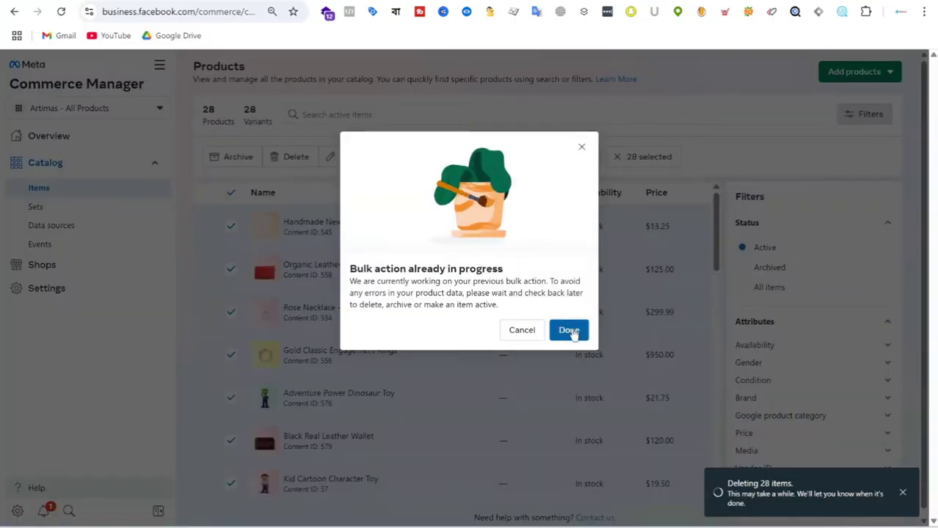
left_click(531, 333)
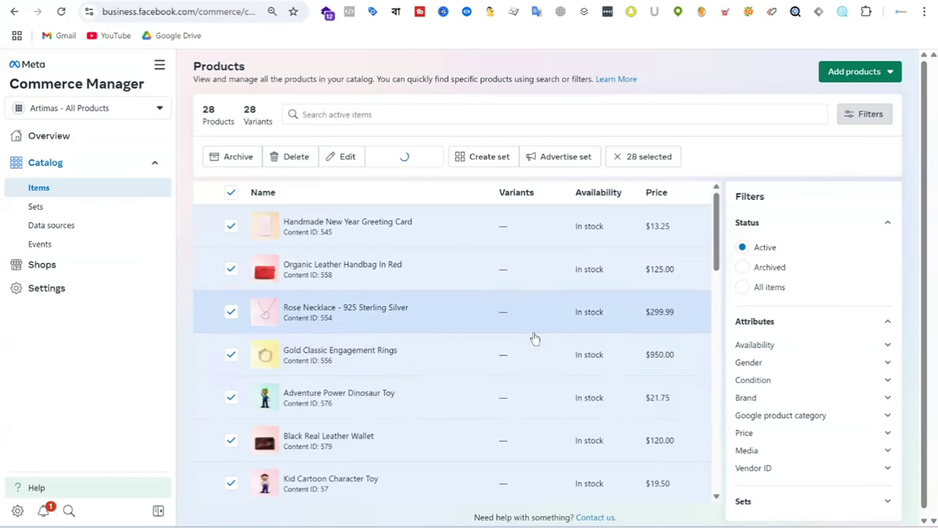
Reload the catalog's items list and open the product sets.
left_click(61, 12)
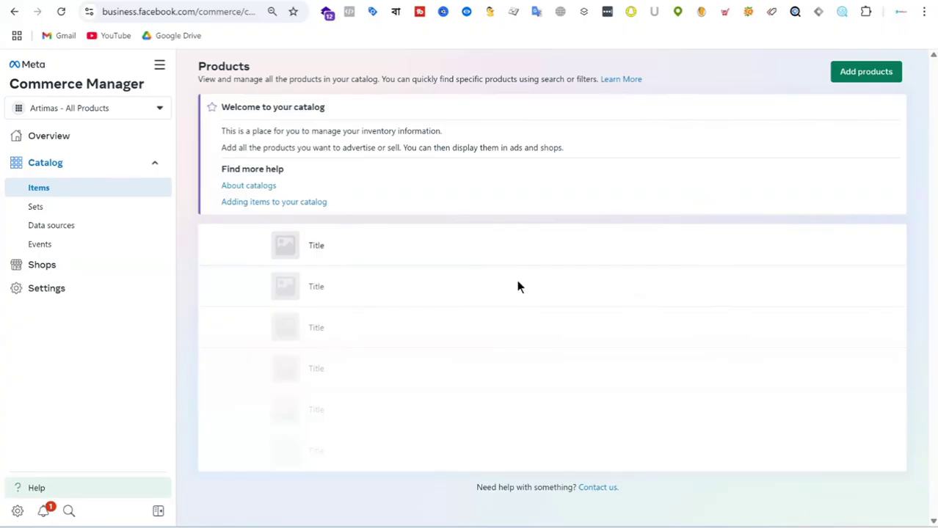
left_click(53, 209)
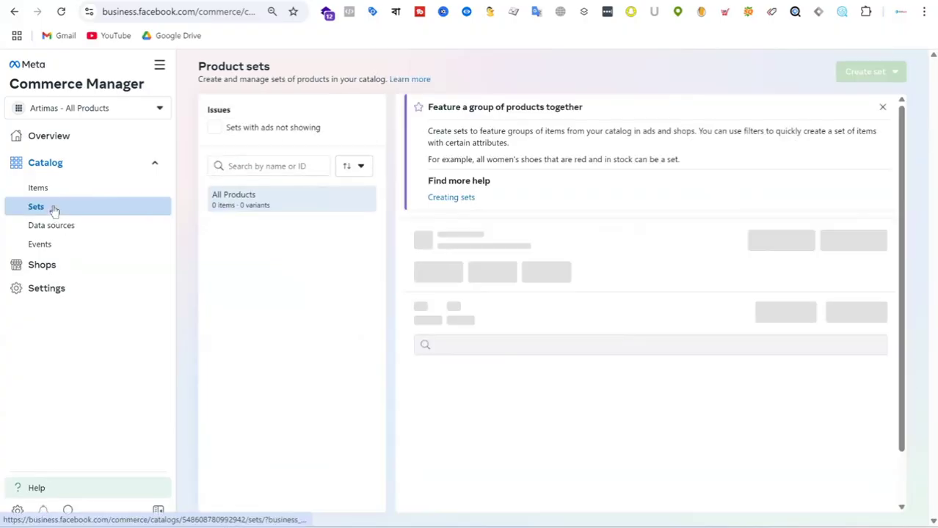
Review the Artimas - All Products catalog's data sources and events, and reload its items list.
left_click(67, 226)
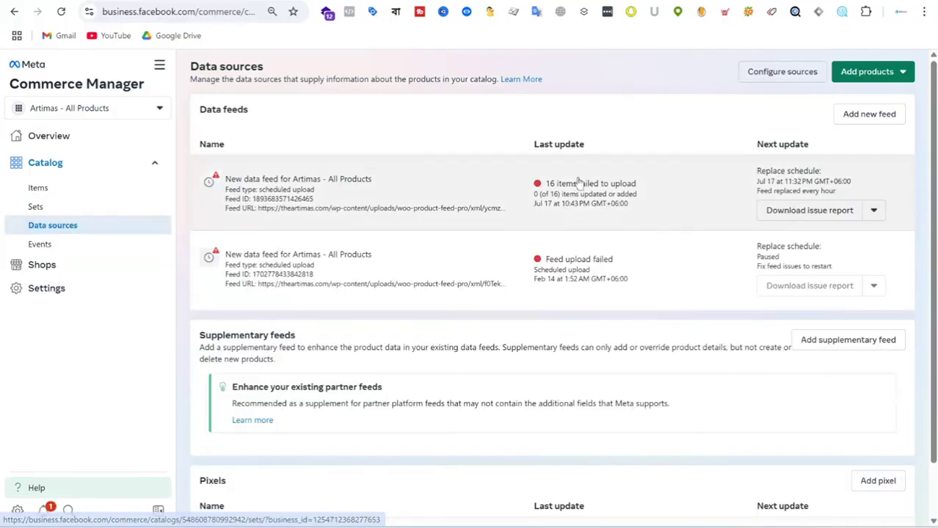
scroll(483, 216, "down", 1)
scroll(483, 216, "up", 1)
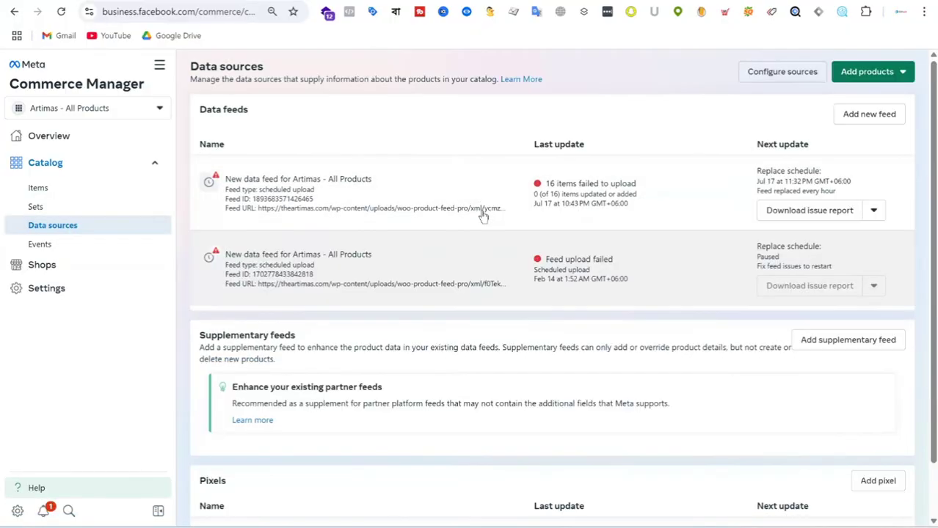
left_click(83, 251)
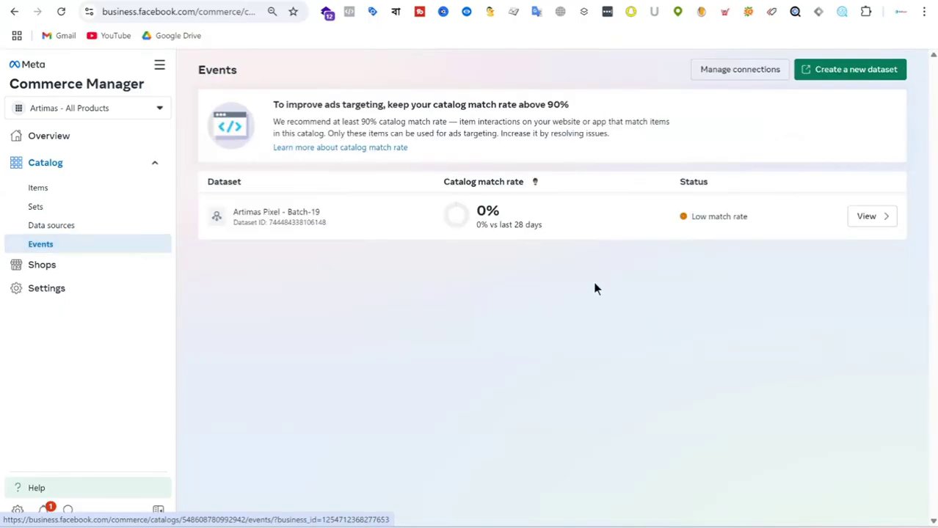
left_click(78, 191)
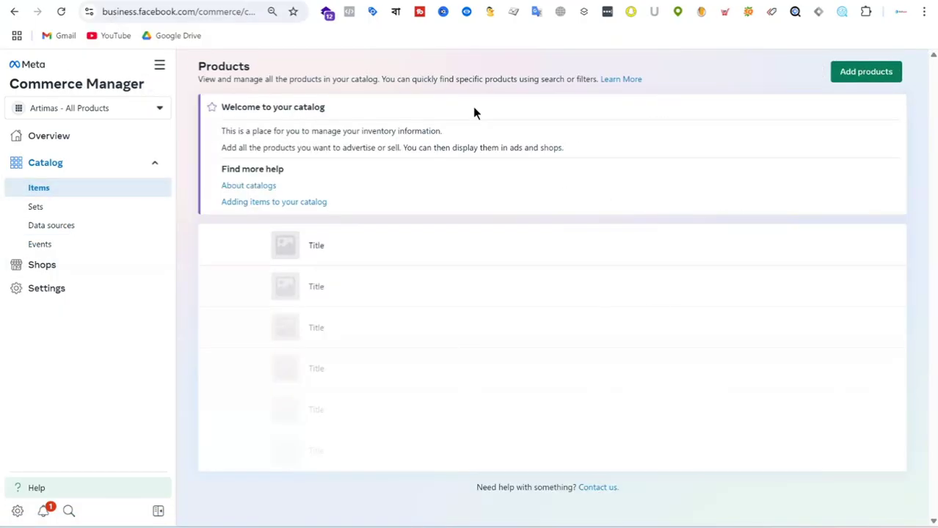
left_click(61, 11)
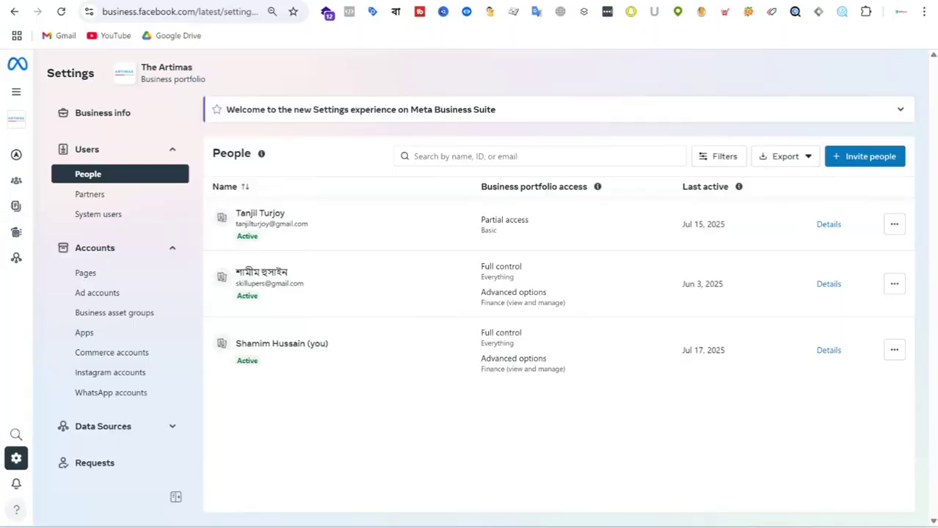
View the commerce accounts in The Artimas business settings and the Manage Feeds page in WordPress.
left_click(114, 352)
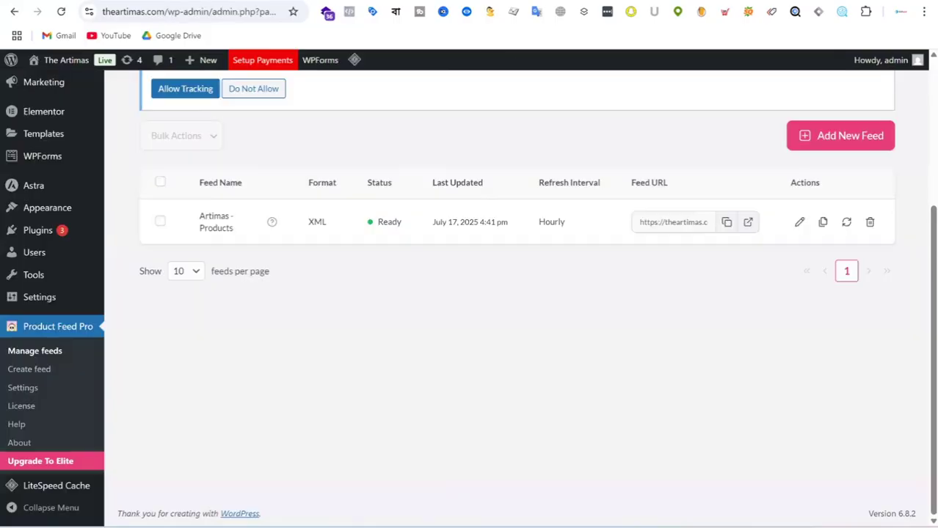
scroll(698, 311, "up", 3)
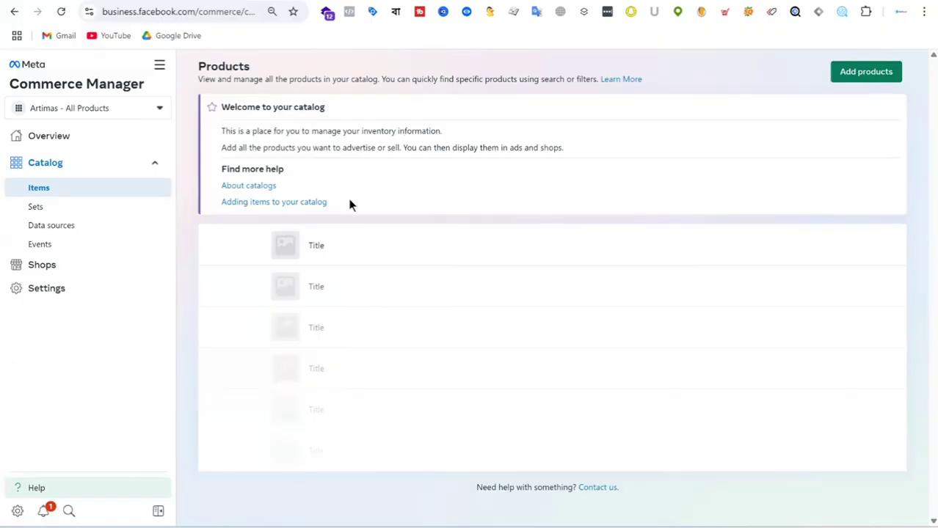
Start adding products to the Artimas - All Products catalog using the Data feed option.
left_click(876, 78)
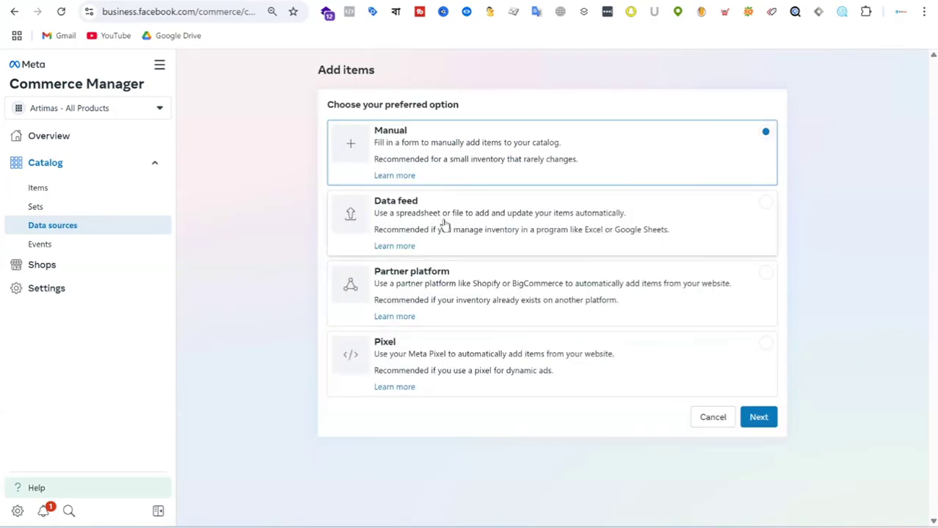
left_click(456, 226)
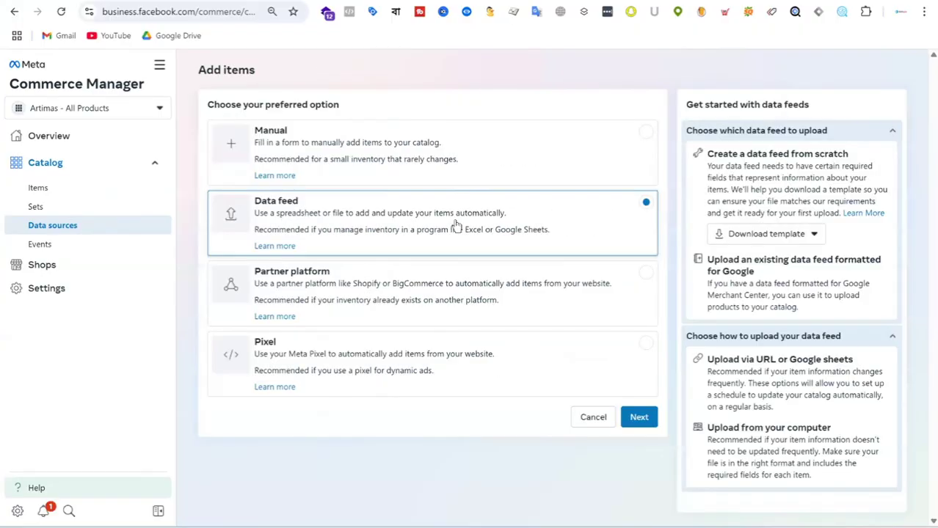
left_click(639, 416)
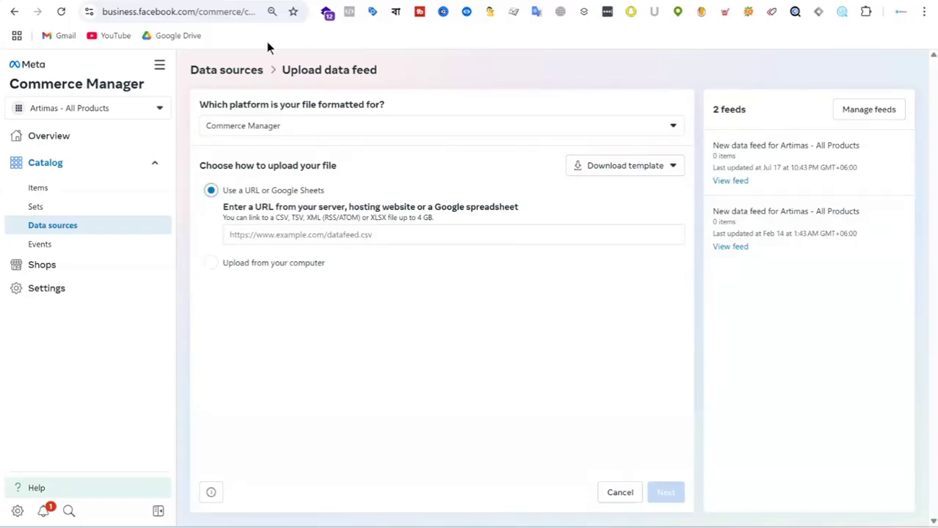
key("ctrl+Tab")
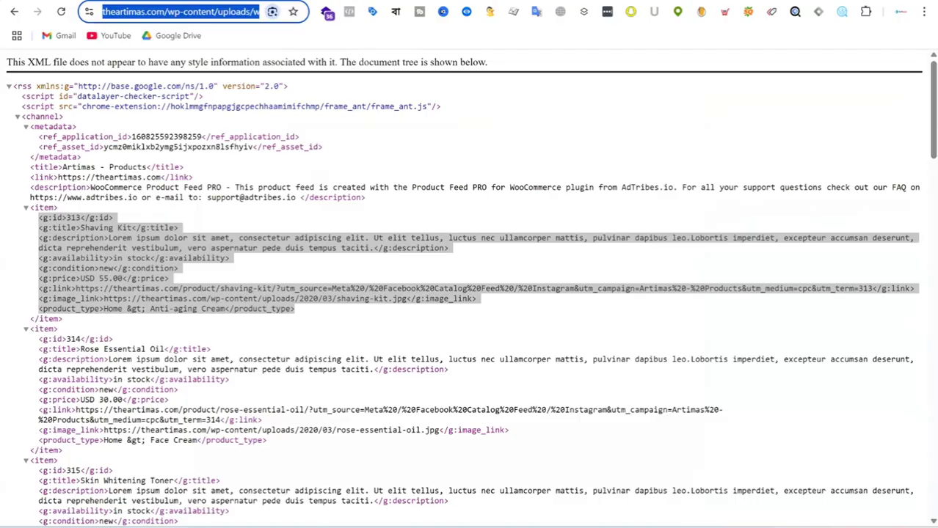
key("ctrl+Tab")
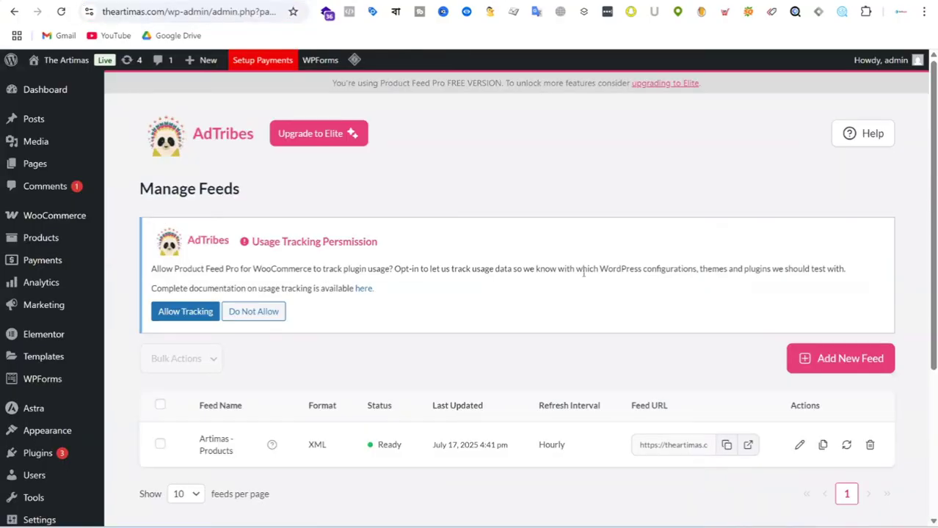
key("ctrl+Tab")
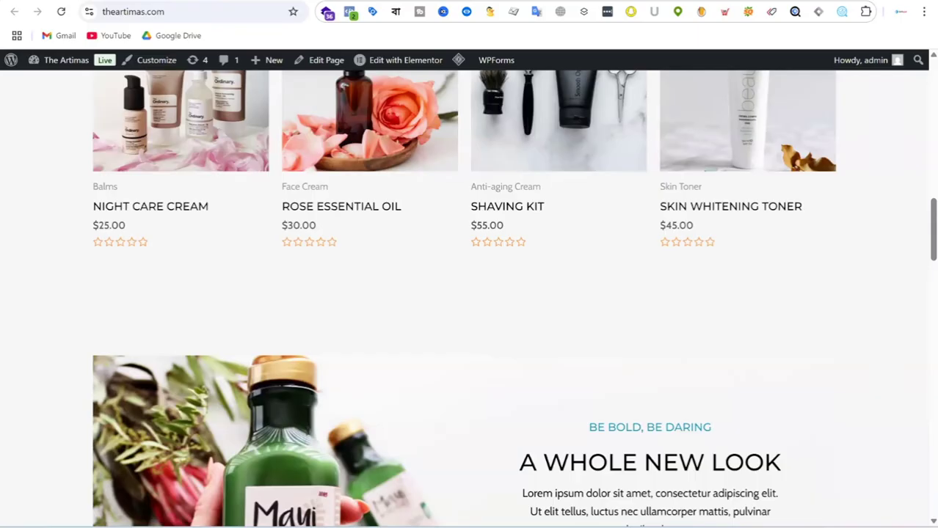
key("ctrl+Tab")
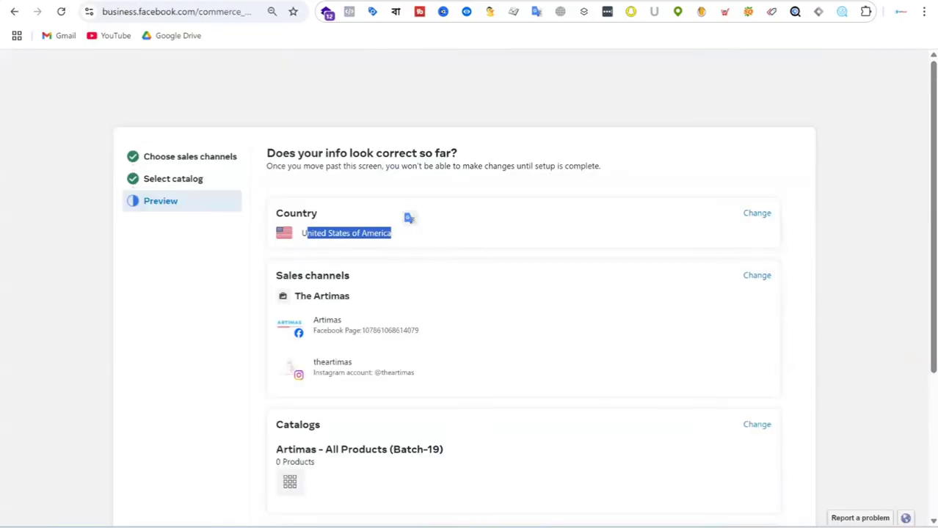
key("ctrl+Tab")
key("ctrl+Tab")
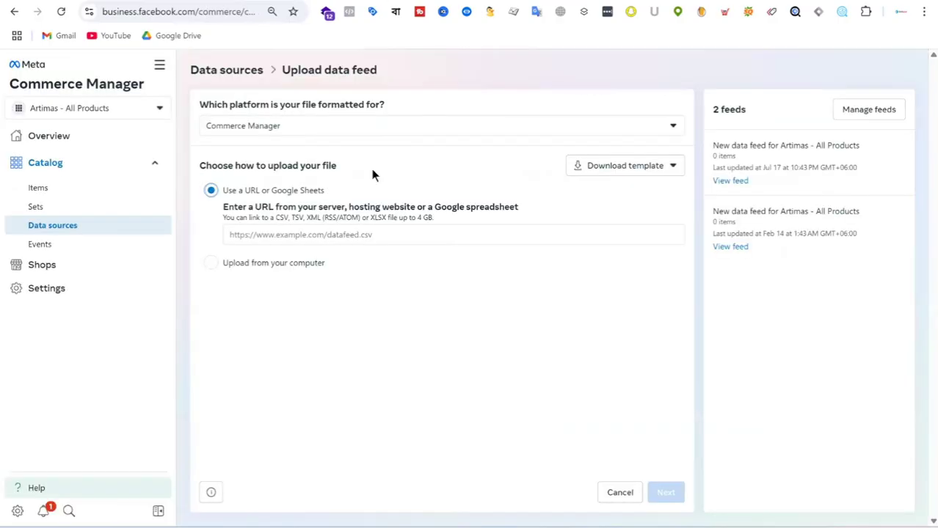
left_click(369, 235)
type("https://theartimas.com/wp-content/uploads/woo-product-feed-pro/xml/ycmz0miklxb2ymg5ijxpozxn8lsfhyiv.xml")
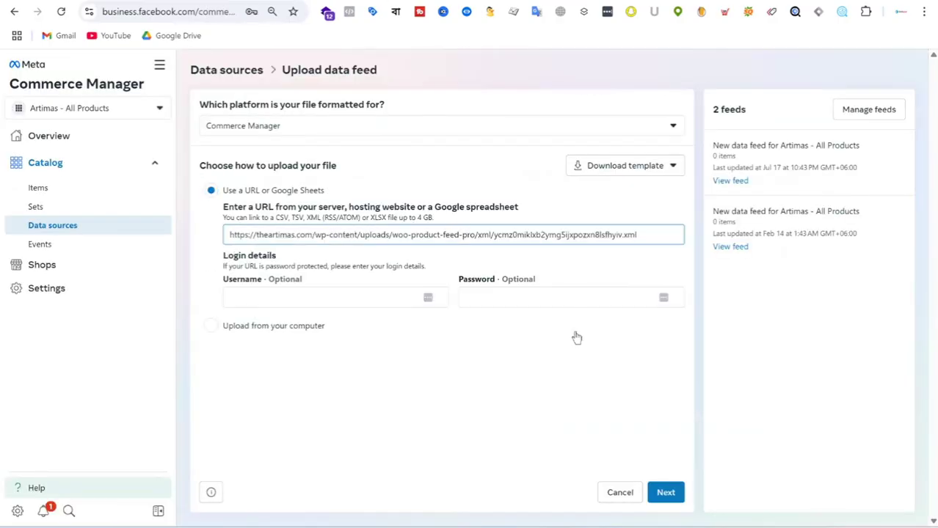
left_click(672, 493)
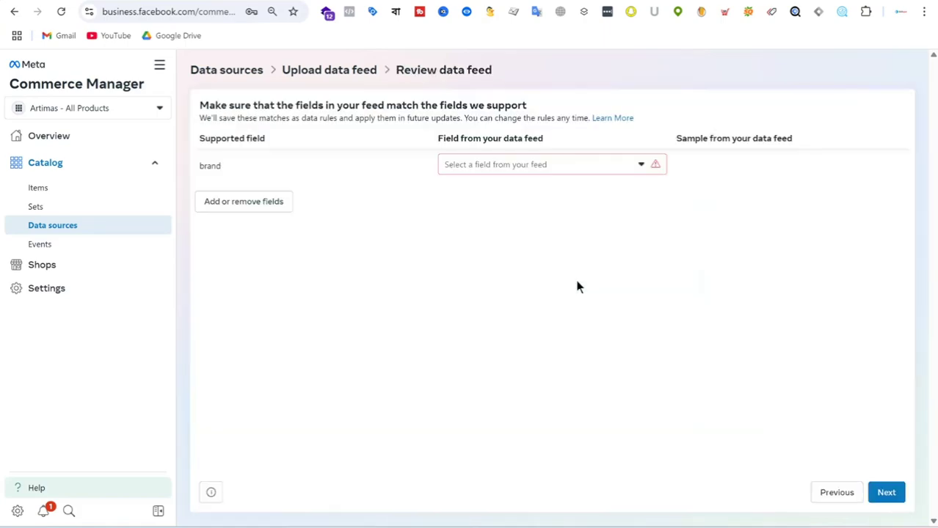
Check the feed fields offered for brand and continue to the feed settings without matching one.
left_click(577, 169)
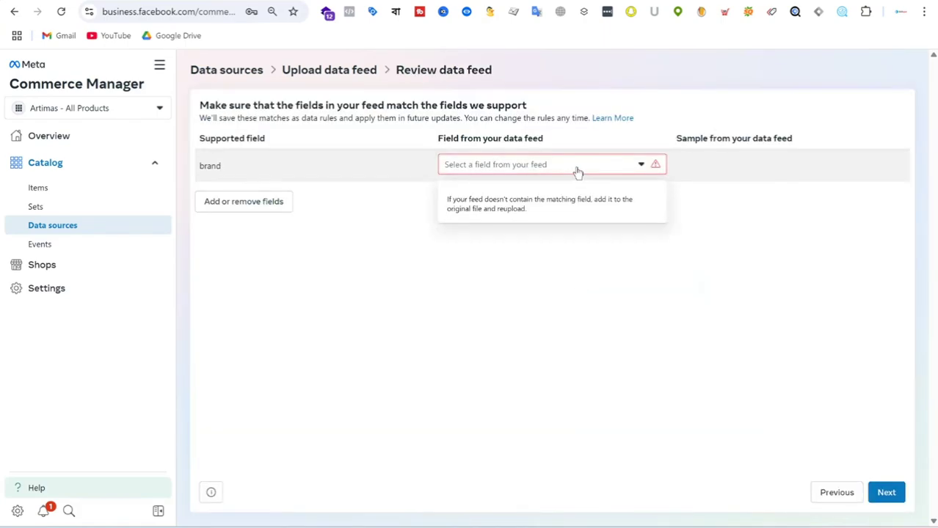
left_click(402, 295)
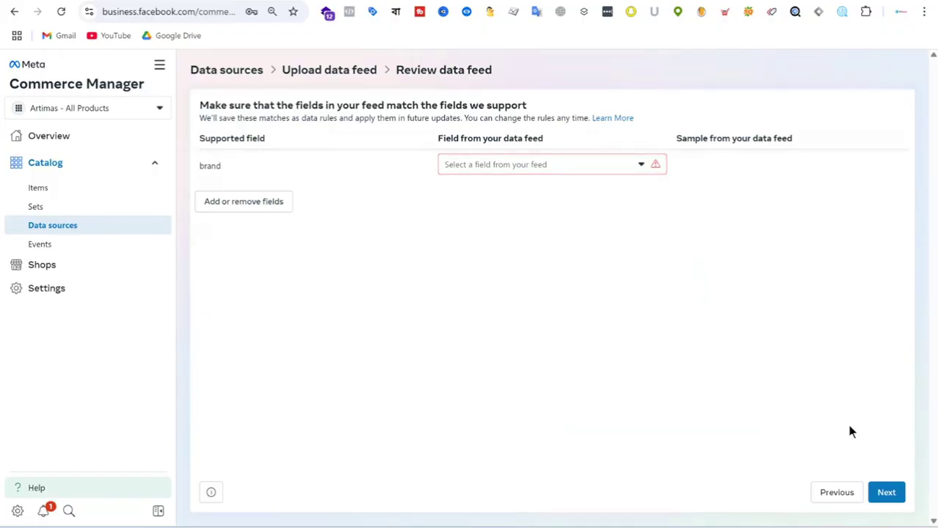
left_click(885, 493)
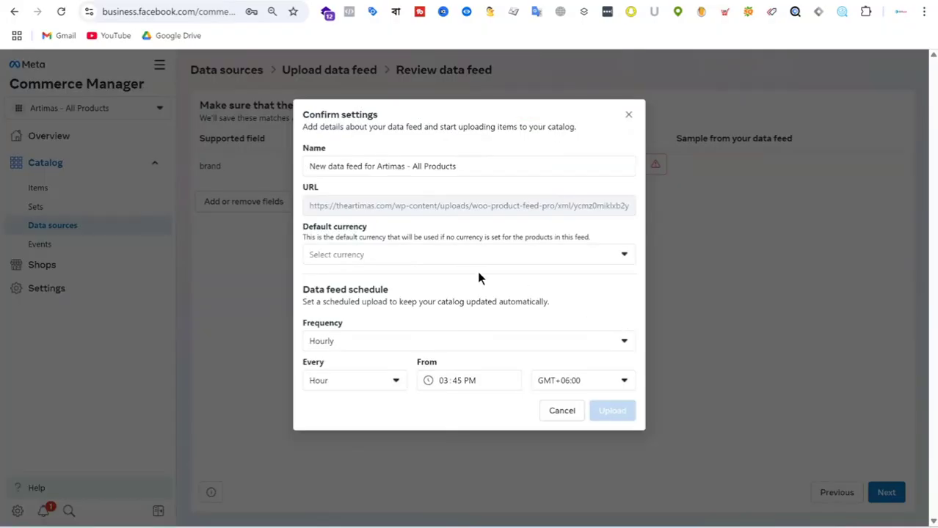
Set the new feed's default currency to USD – US Dollars, keep the hourly schedule and upload it.
left_click(429, 257)
type("us")
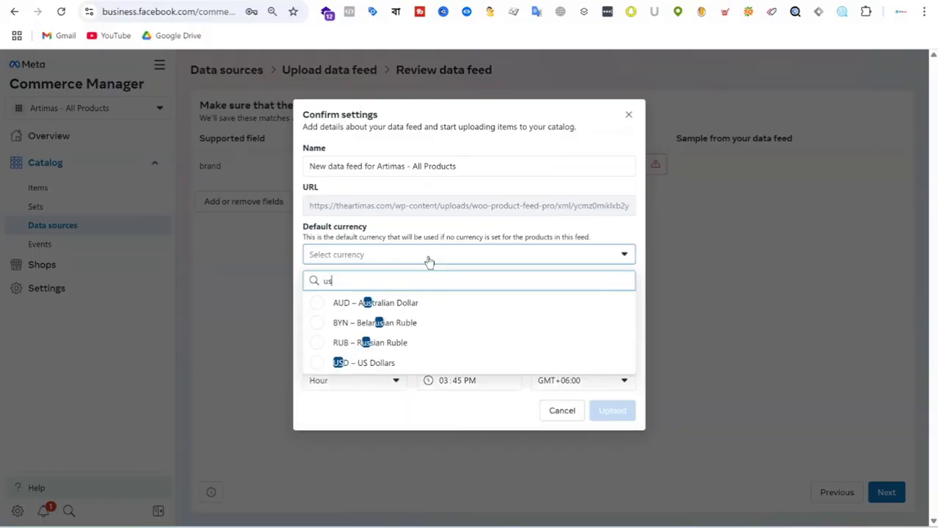
type("d")
left_click(387, 304)
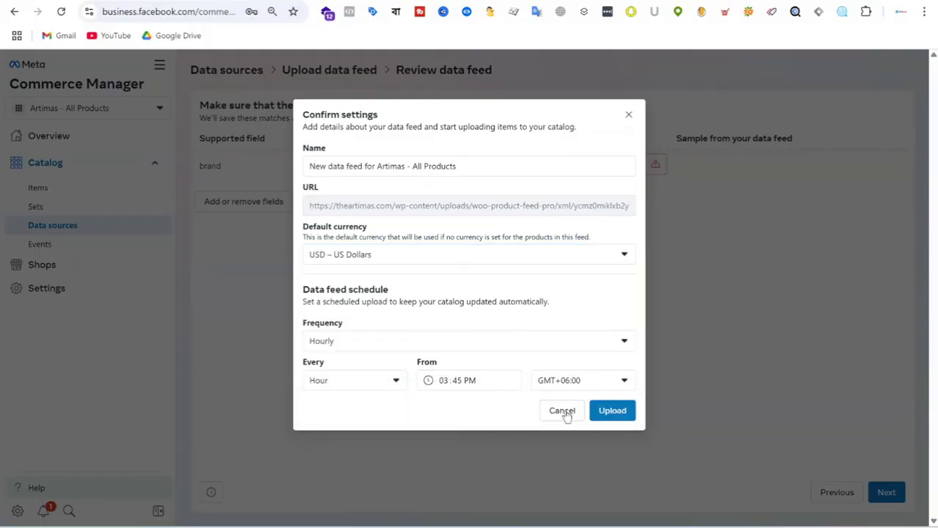
left_click(613, 412)
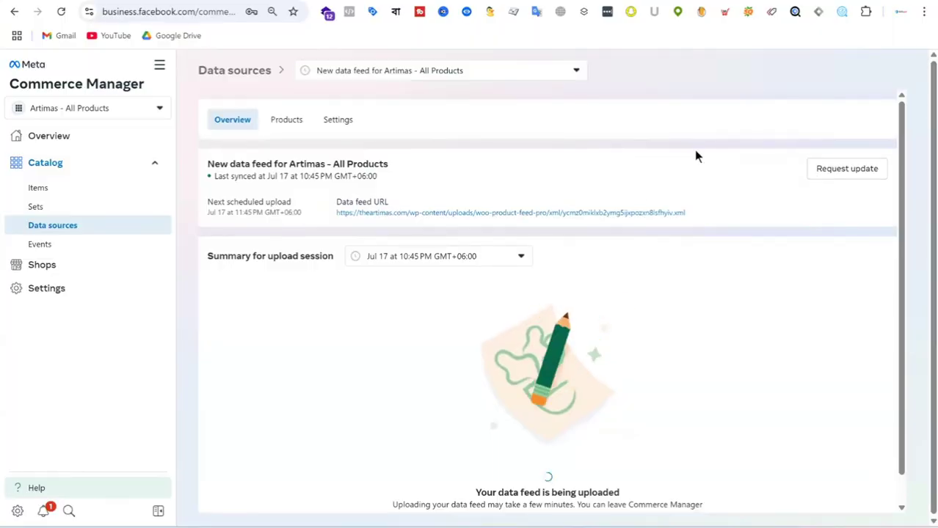
Check the data feed's upload summary, and open and reload the catalog's items list.
scroll(702, 306, "down", 1)
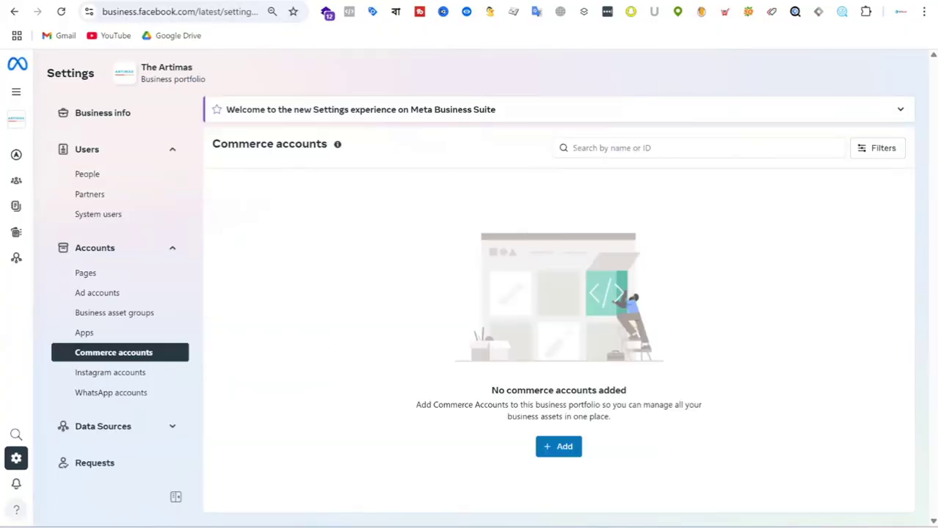
mouse_move(7, 81)
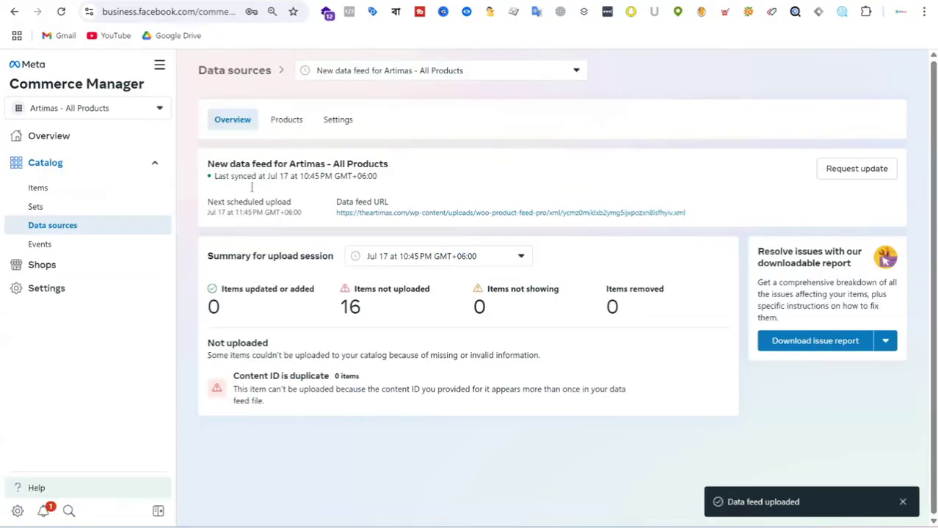
left_click(39, 188)
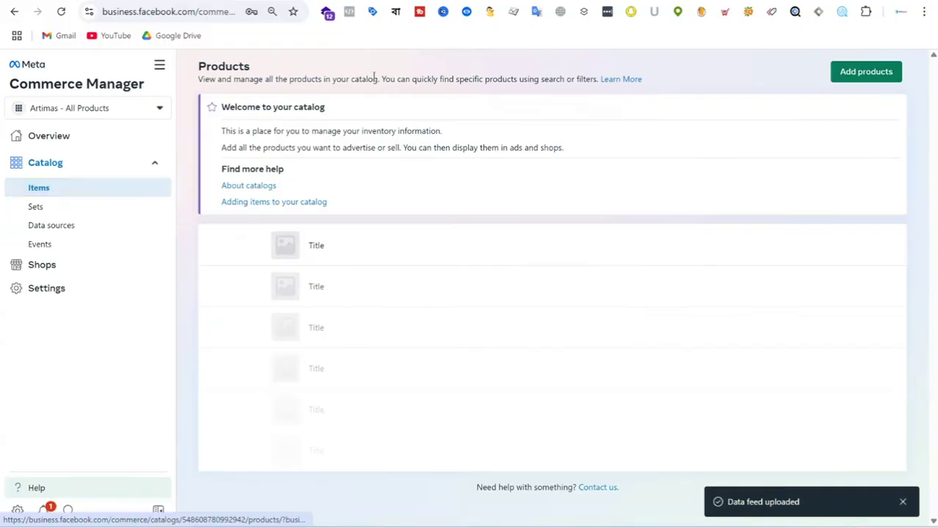
left_click(62, 12)
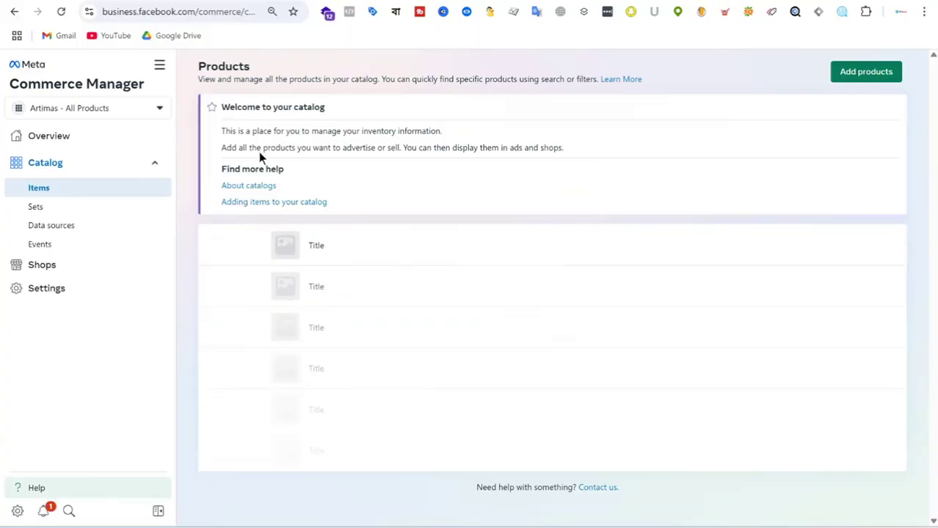
Switch to the other Artimas - All Products catalog and look through the items in its product sets.
left_click(116, 111)
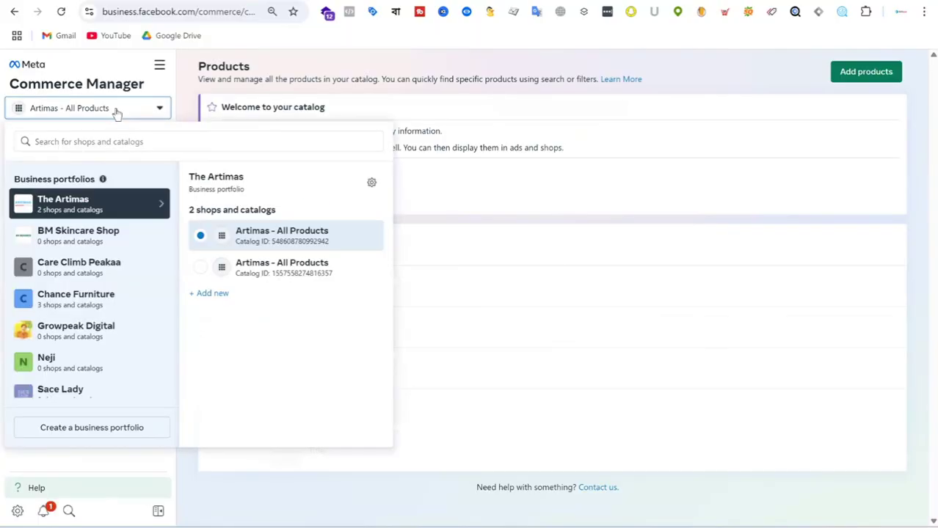
left_click(272, 276)
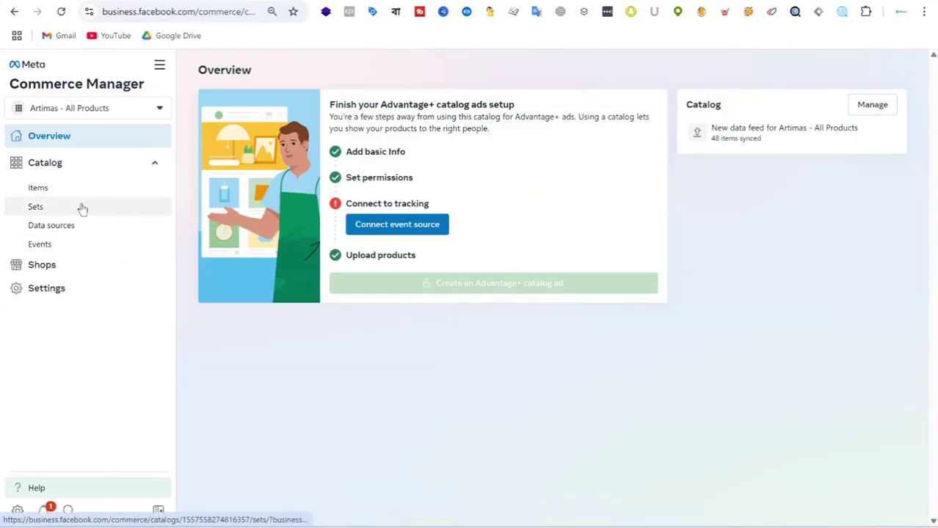
left_click(35, 207)
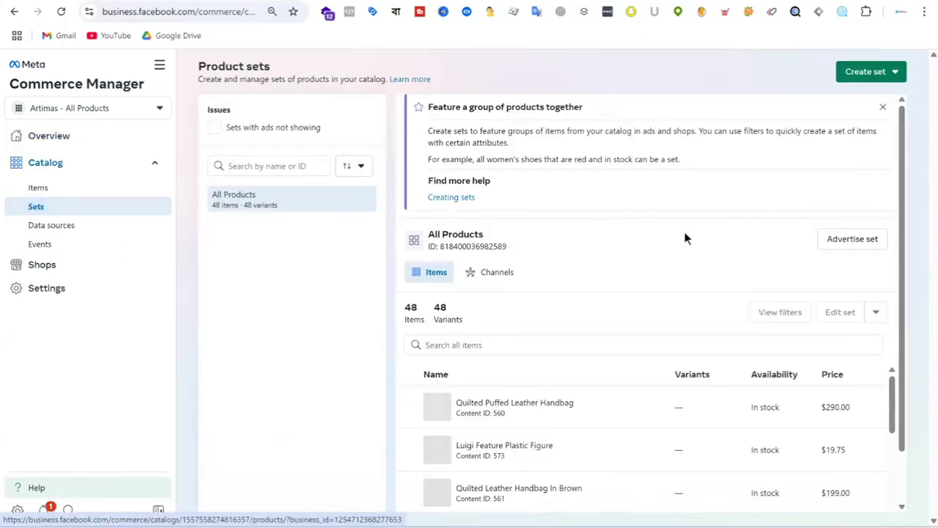
scroll(683, 238, "down", 1)
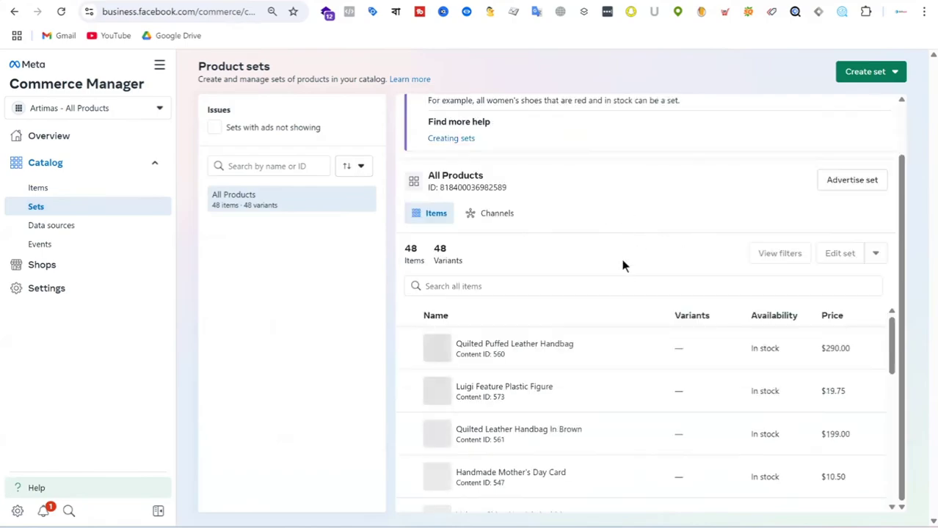
Switch back to the first Artimas - All Products catalog and check its product sets and items.
left_click(122, 110)
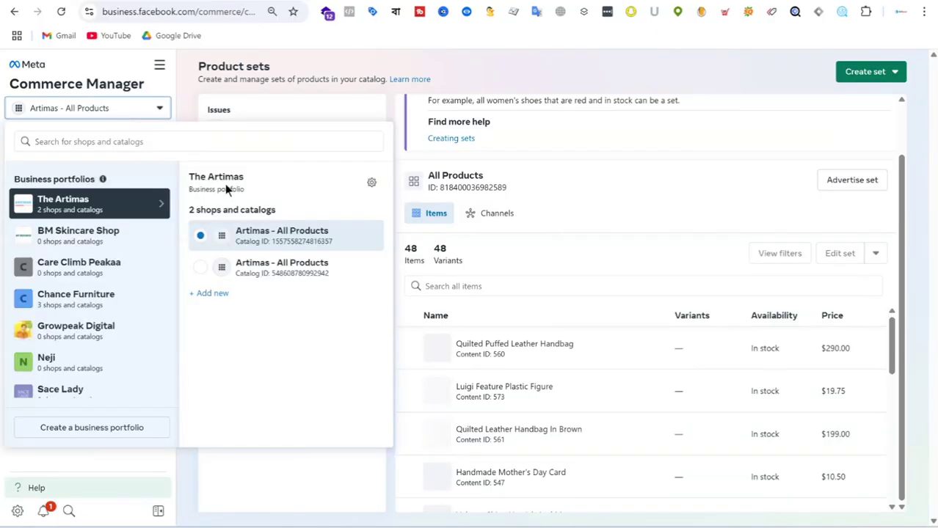
left_click(268, 273)
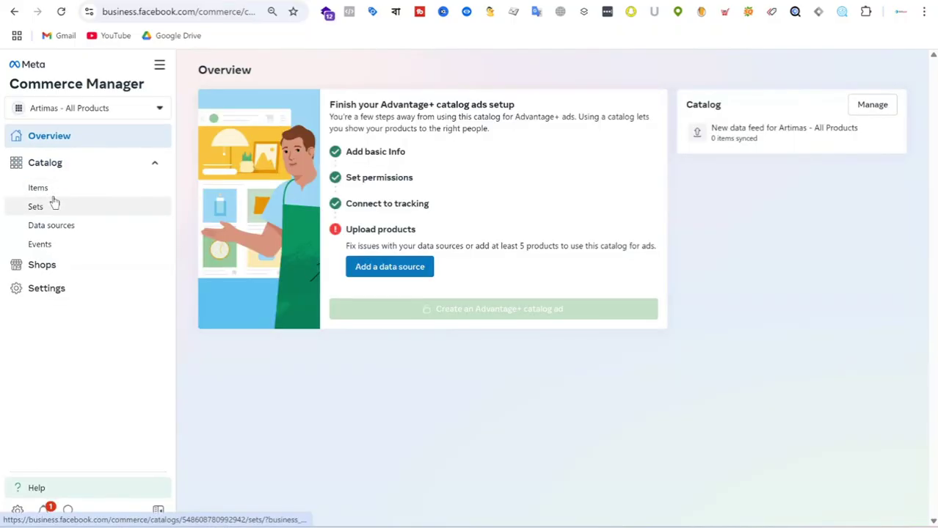
left_click(37, 206)
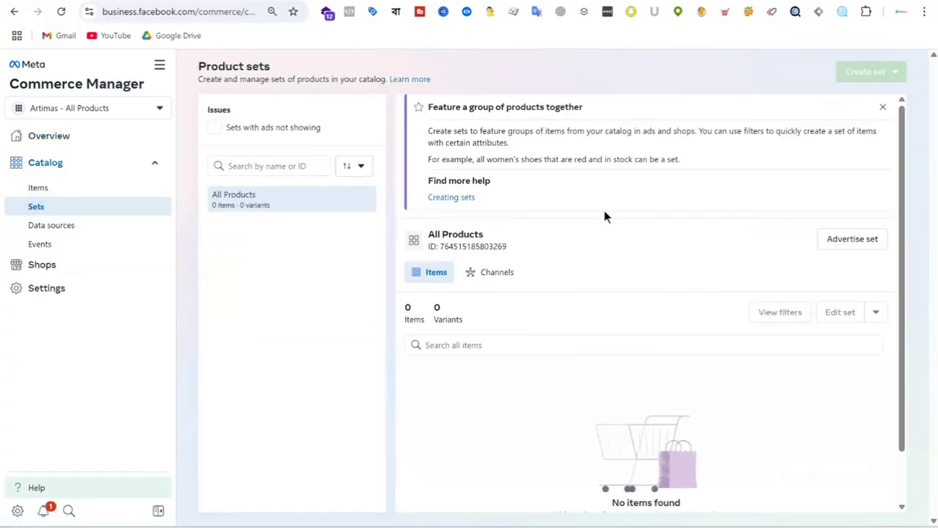
left_click(91, 191)
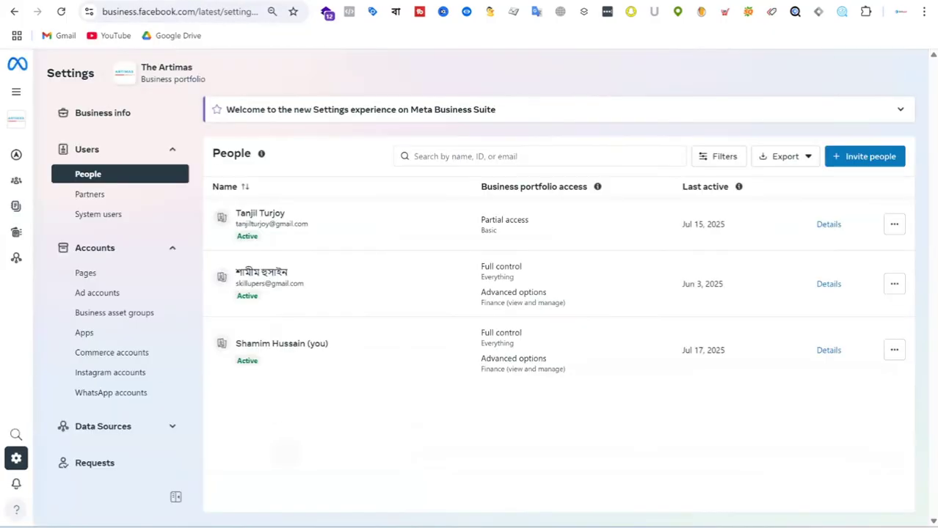
Open the business portfolio's commerce accounts, and check the data sources and items of the Artimas - All Products catalog.
left_click(113, 352)
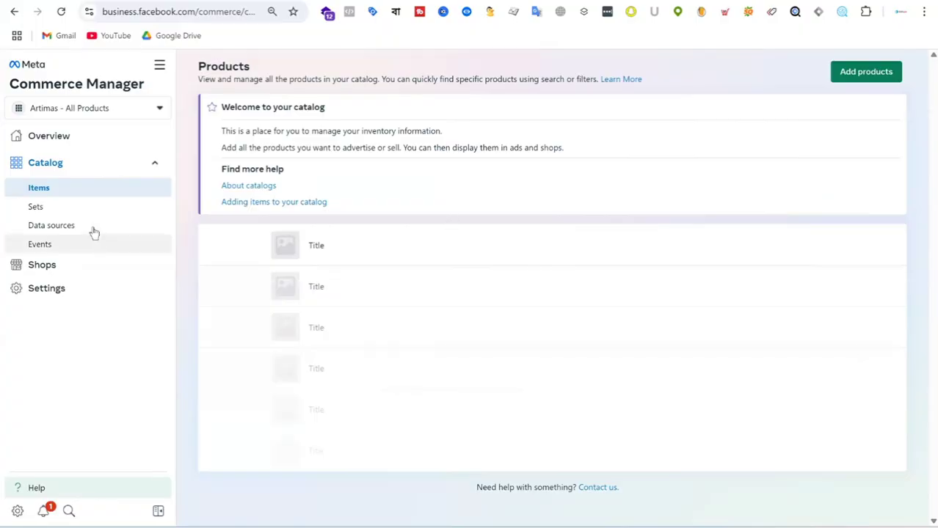
left_click(52, 225)
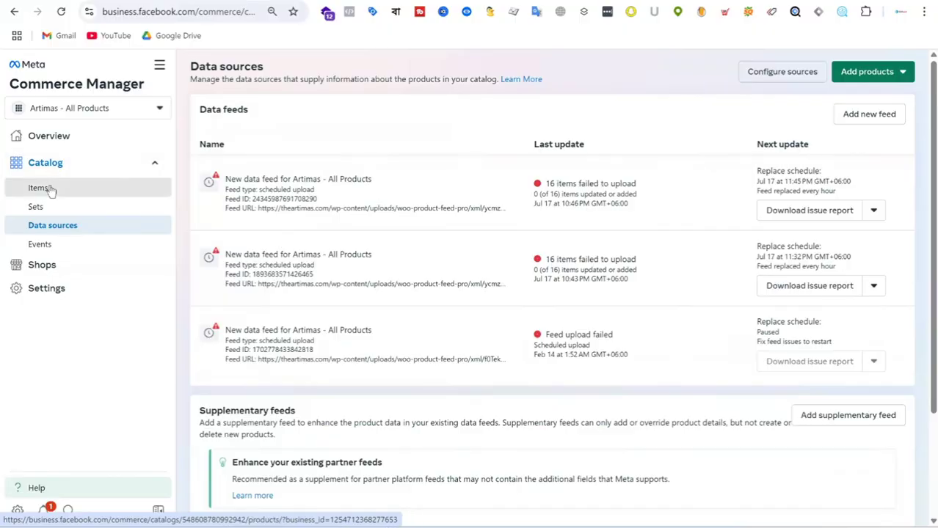
left_click(49, 188)
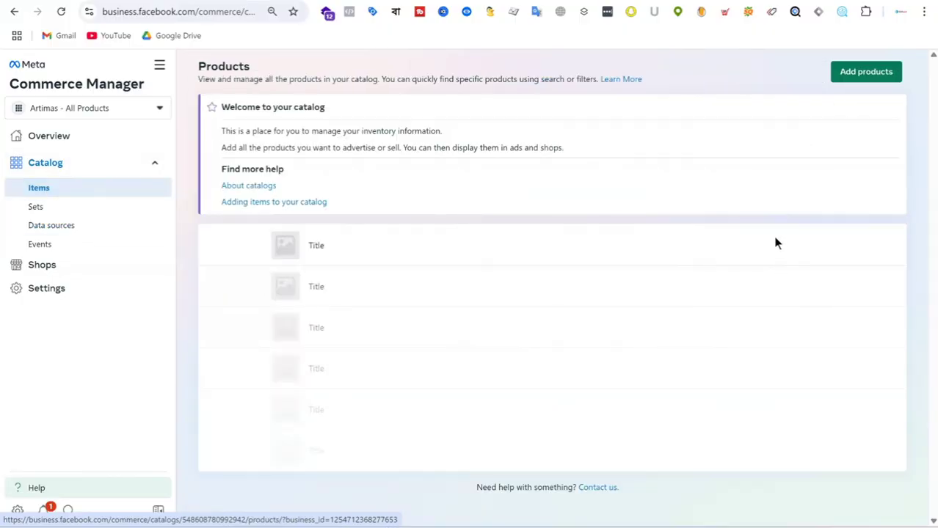
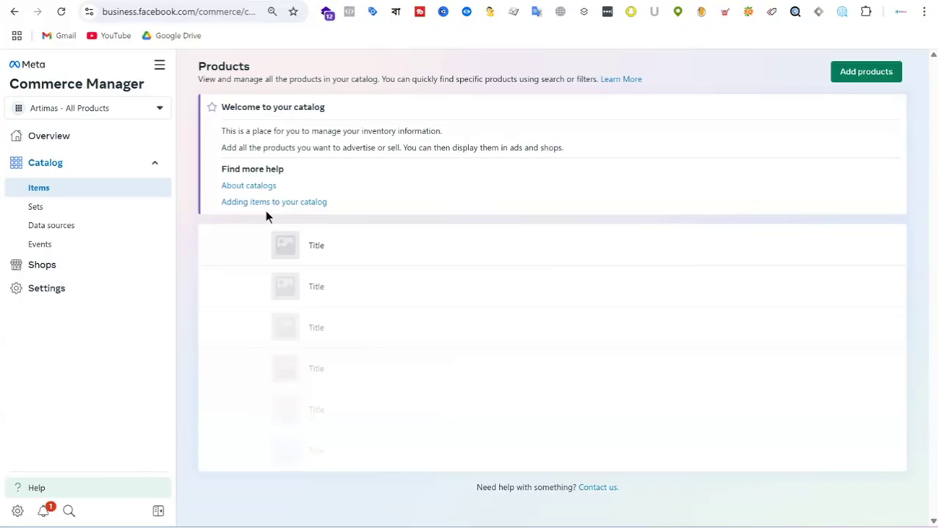
left_click(76, 228)
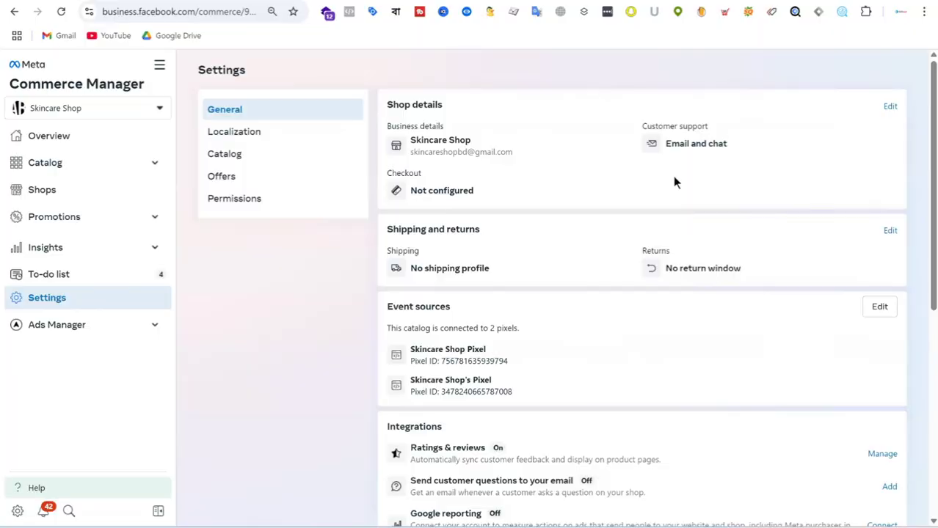
Open the product sets of the Skincare Shop catalog and look through the list of sets.
left_click(127, 168)
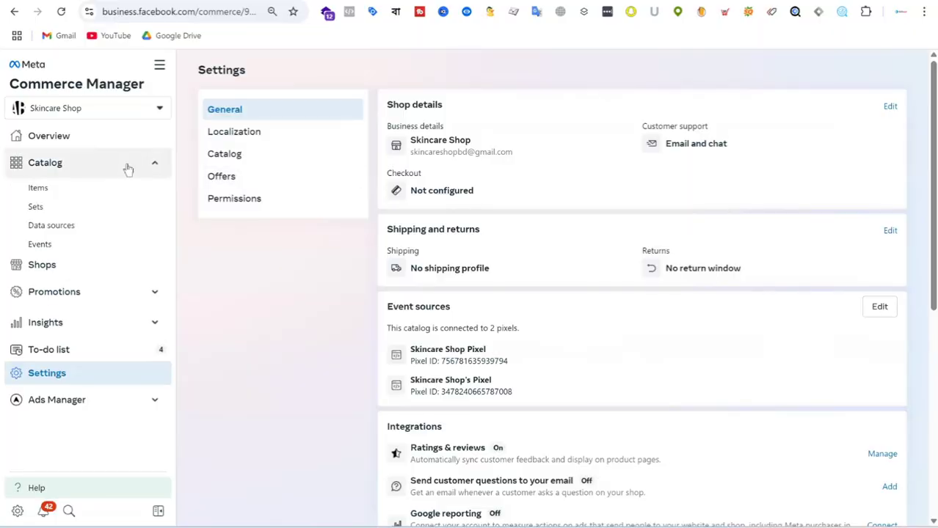
left_click(60, 213)
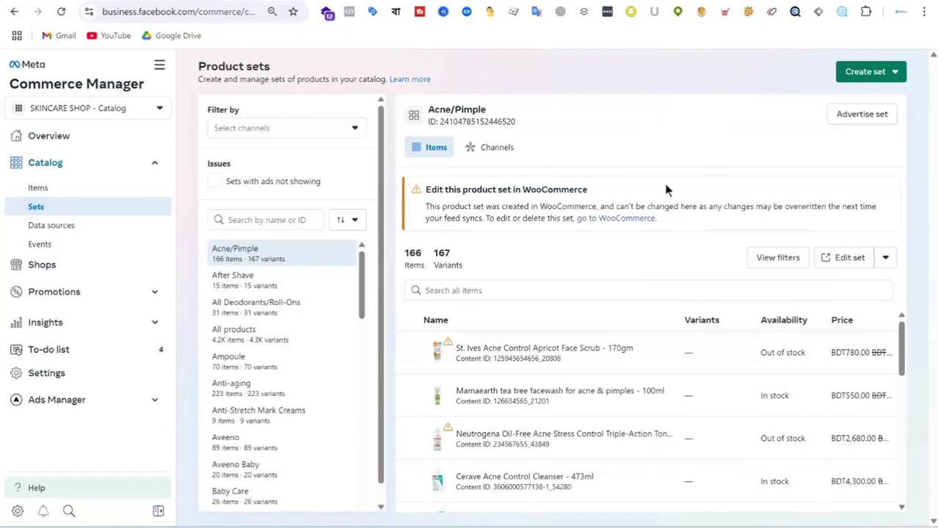
scroll(315, 235, "down", 1)
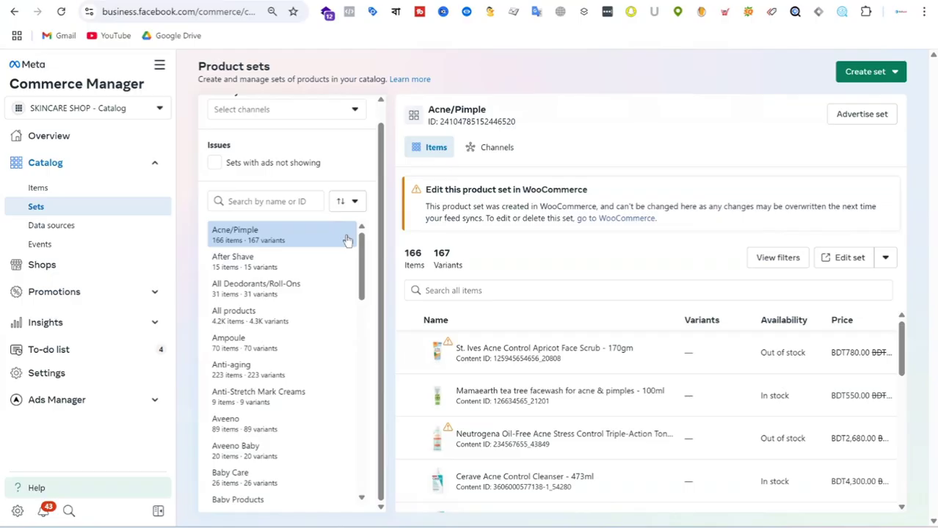
Open the SKINCARE SHOP catalog's items list, dismiss the issue filter tip and look through the products.
left_click(94, 192)
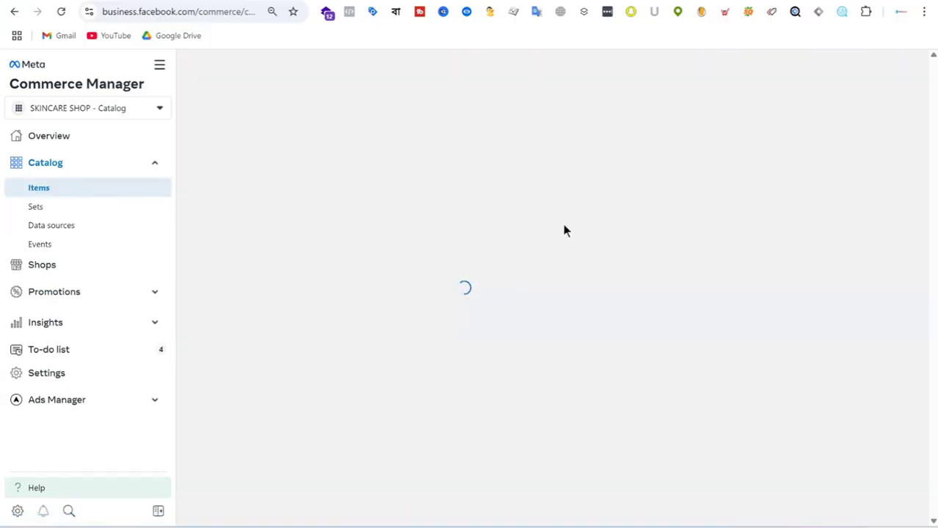
scroll(426, 260, "down", 5)
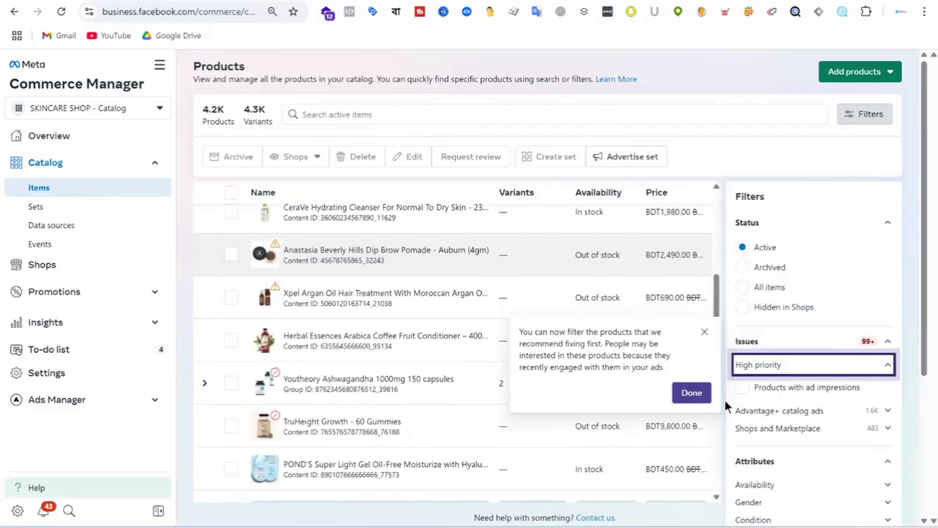
left_click(691, 393)
scroll(520, 329, "down", 2)
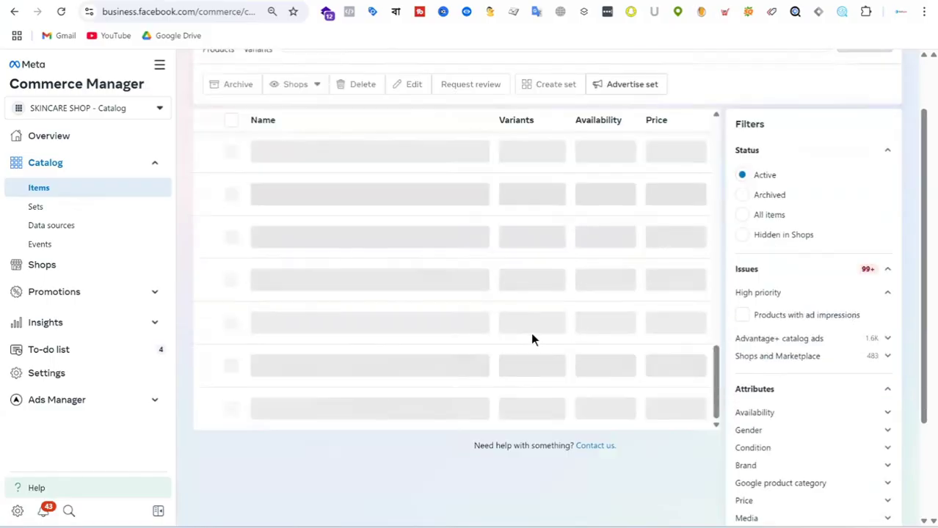
scroll(532, 339, "down", 2)
scroll(533, 339, "up", 3)
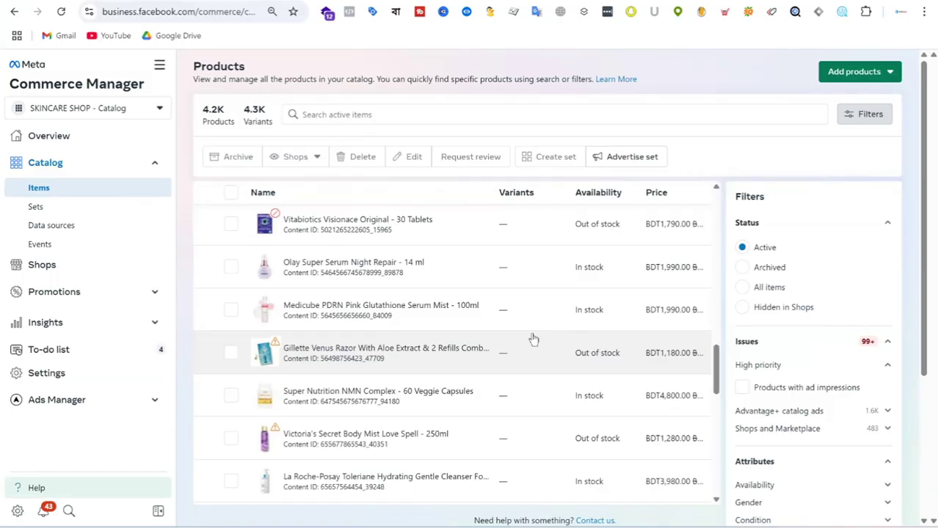
Switch to the Le Reve shop's Tunic page, open the black tunic with SKU LPT18862 and review its product details.
key("ctrl+Tab")
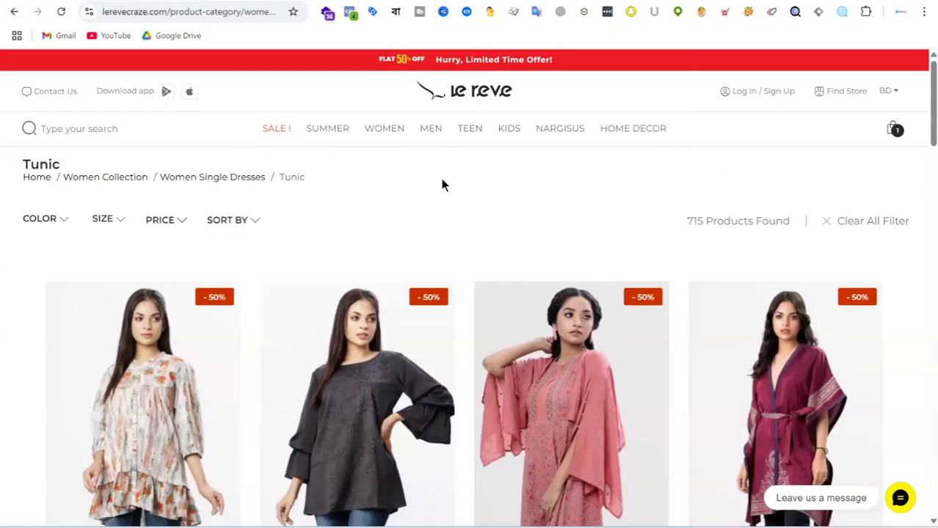
scroll(410, 218, "down", 3)
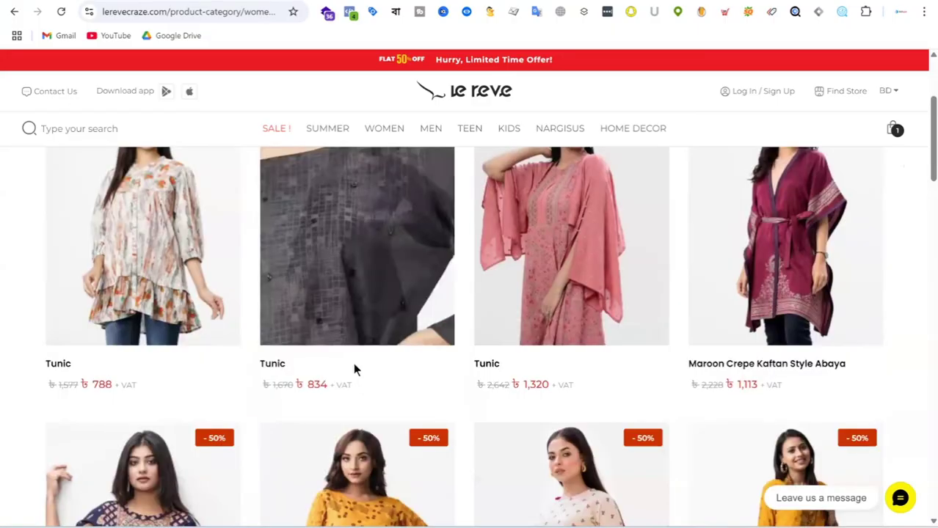
left_click(276, 367)
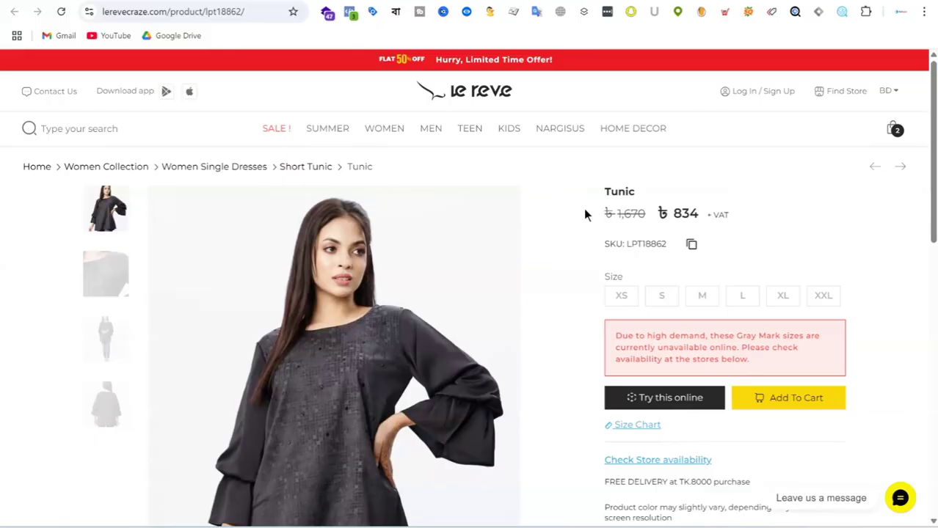
scroll(557, 250, "down", 2)
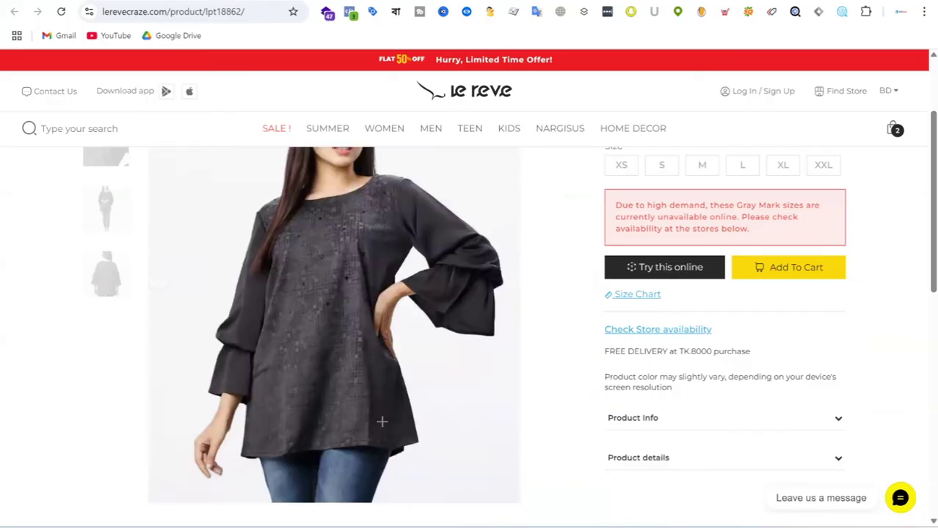
scroll(415, 301, "up", 2)
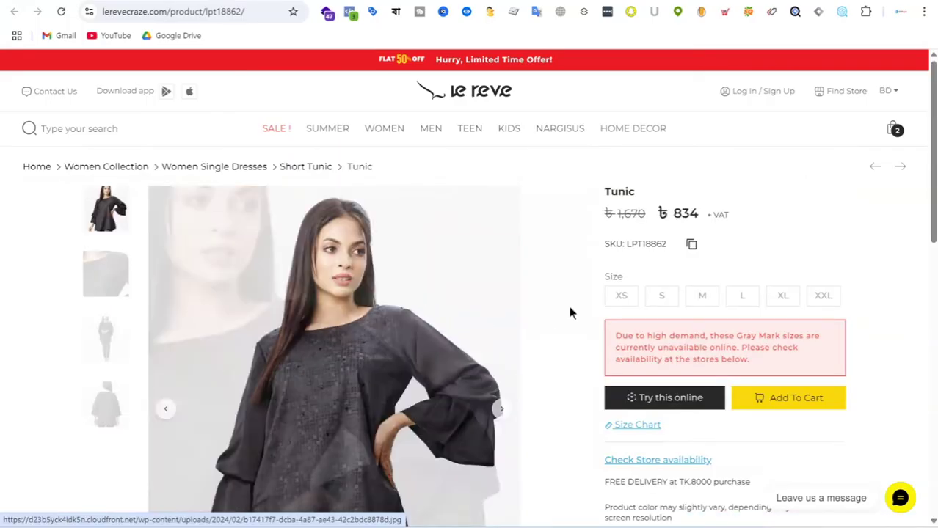
scroll(570, 311, "down", 1)
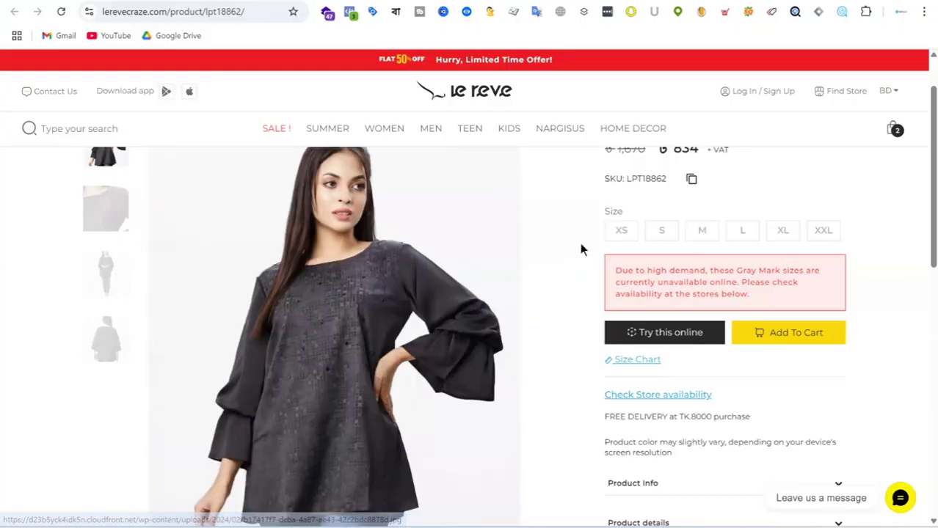
scroll(580, 250, "down", 2)
scroll(579, 250, "up", 2)
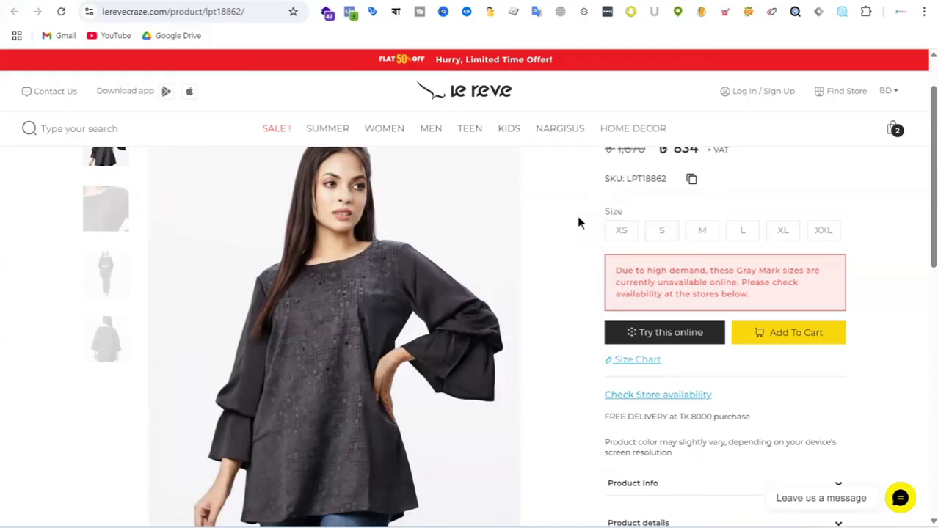
Open the Tunic category in the shop's women's Western & Fusion range and look through its products.
mouse_move(384, 130)
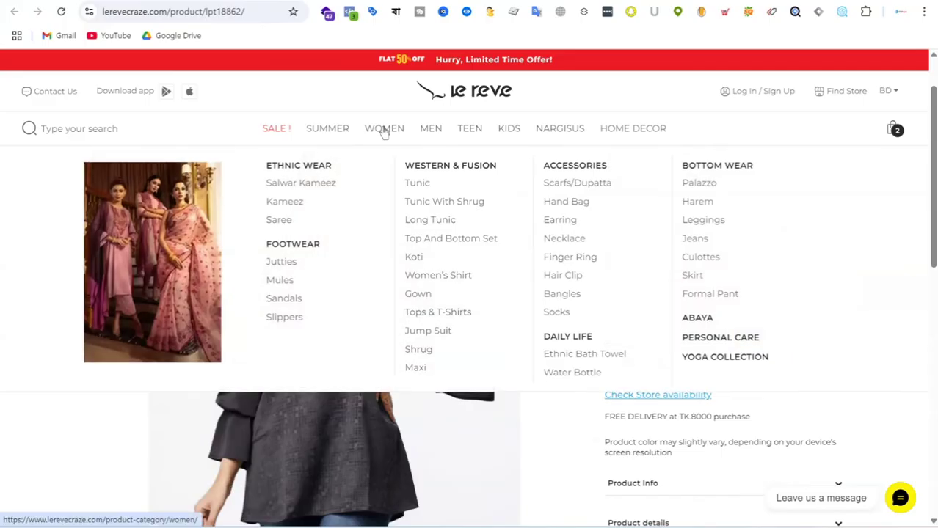
mouse_move(478, 132)
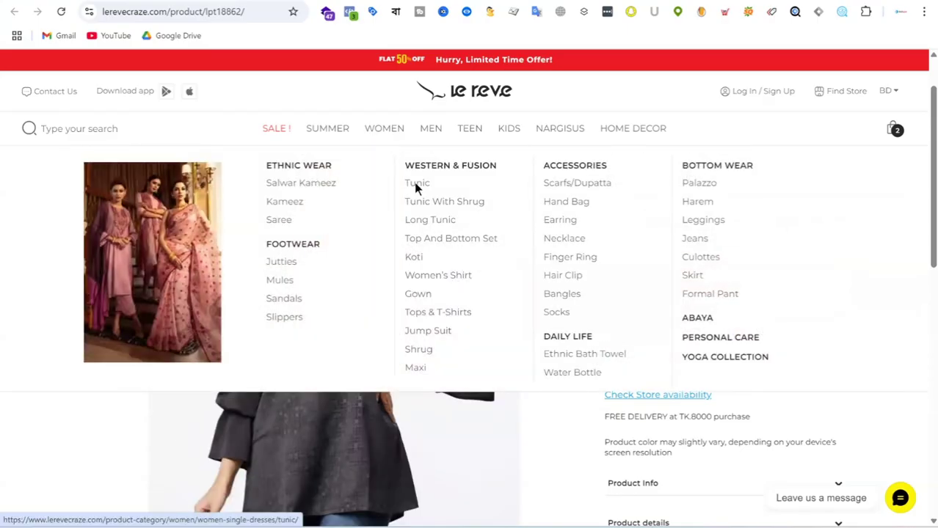
left_click(415, 185)
scroll(623, 291, "down", 10)
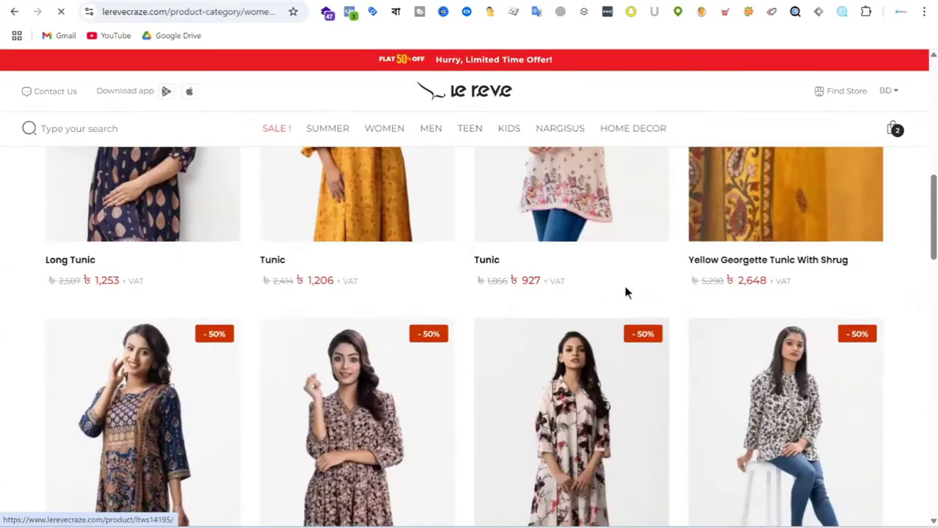
scroll(650, 303, "down", 5)
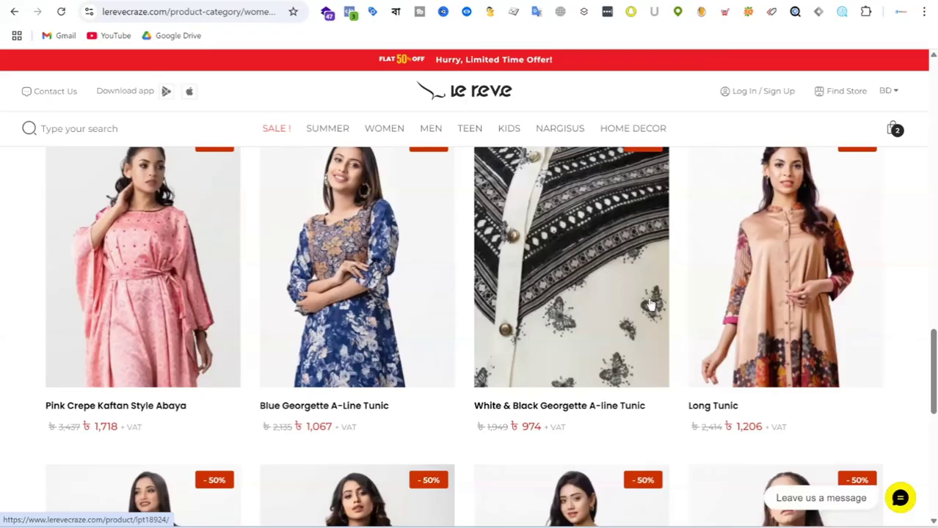
scroll(650, 304, "up", 10)
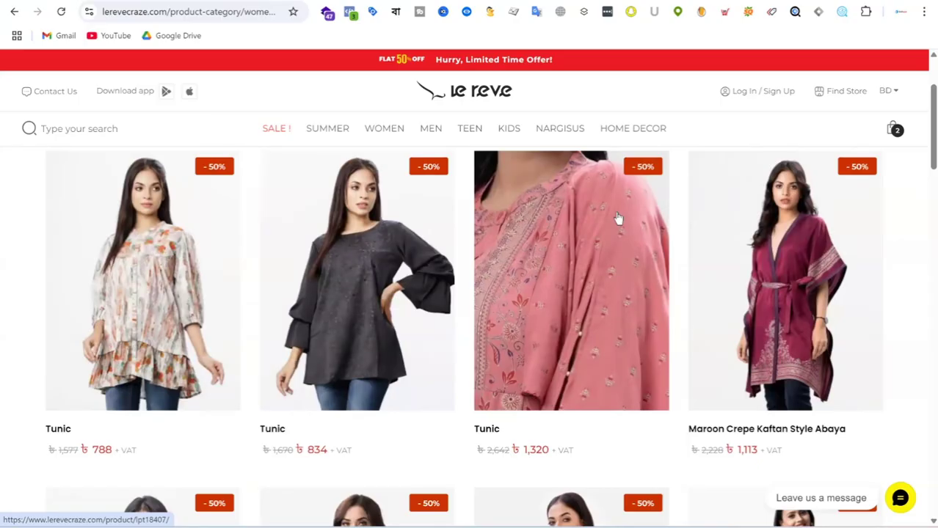
scroll(617, 218, "up", 2)
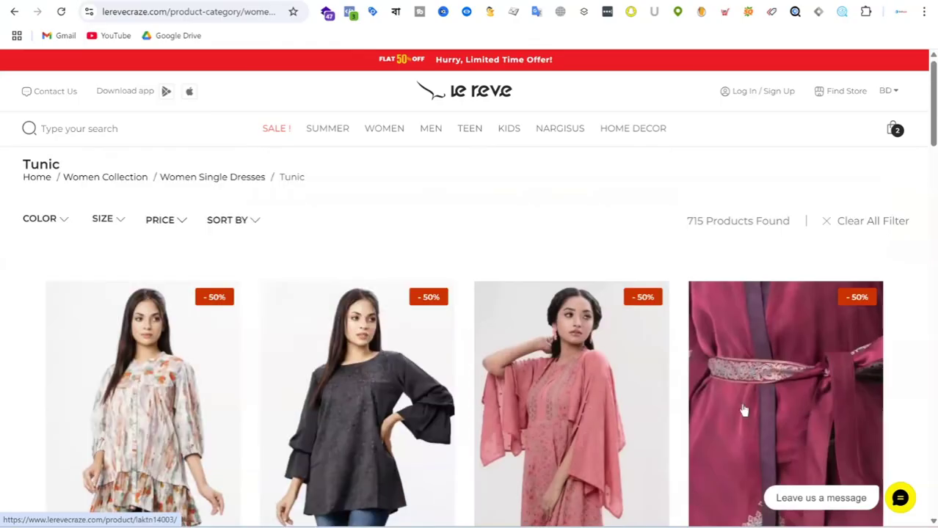
scroll(249, 312, "down", 6)
scroll(440, 315, "down", 8)
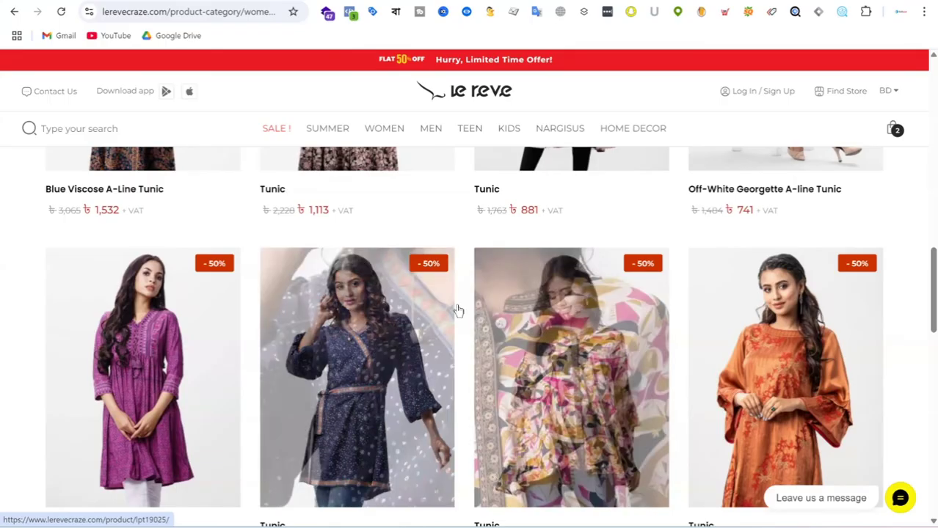
scroll(638, 262, "up", 15)
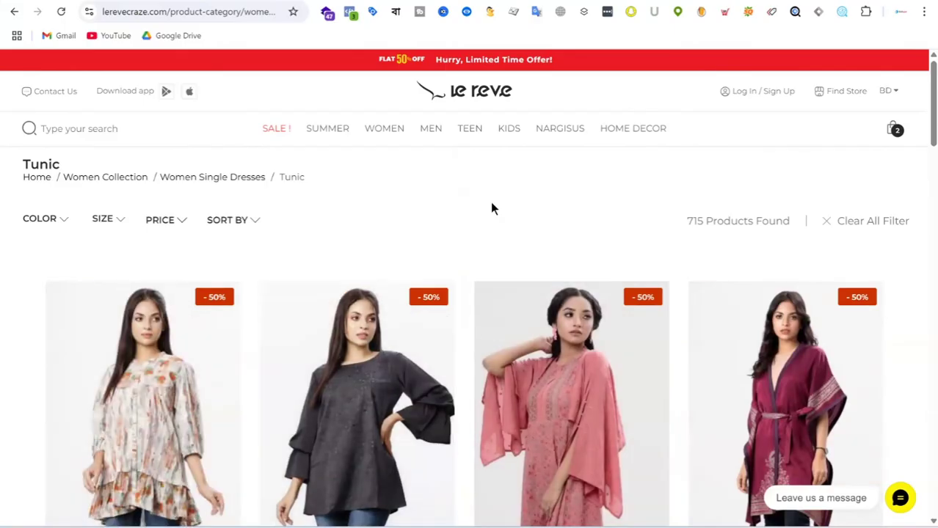
scroll(490, 209, "down", 1)
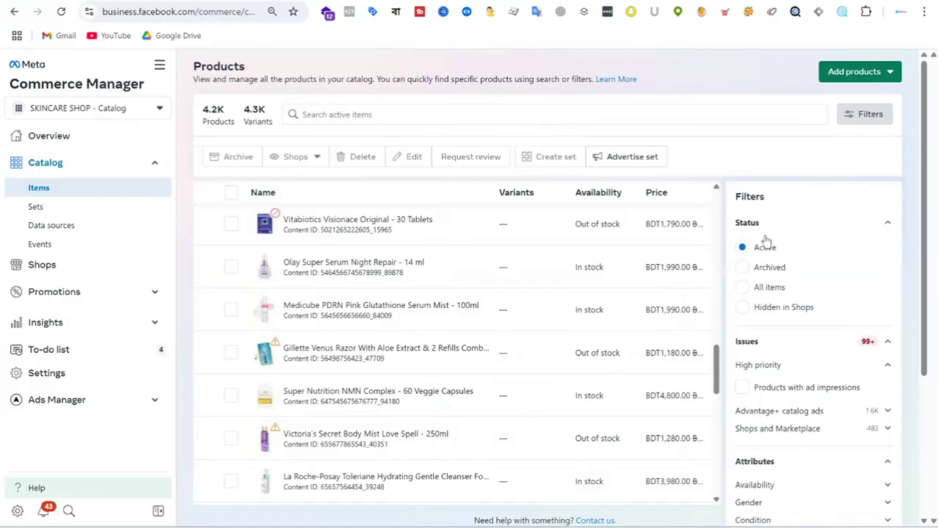
Open the SKINCARE SHOP catalog's product sets, start creating a set that uses filters and skip the introductory tour.
scroll(502, 310, "down", 10)
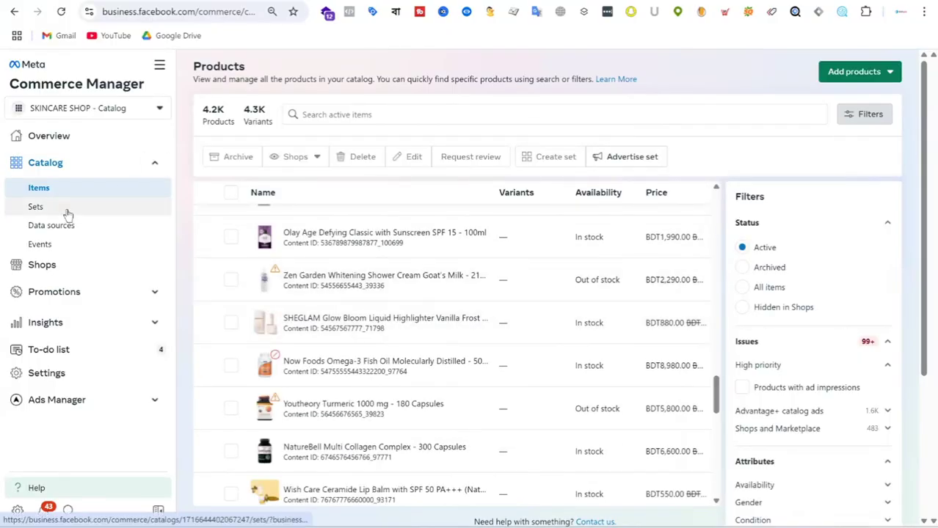
left_click(36, 207)
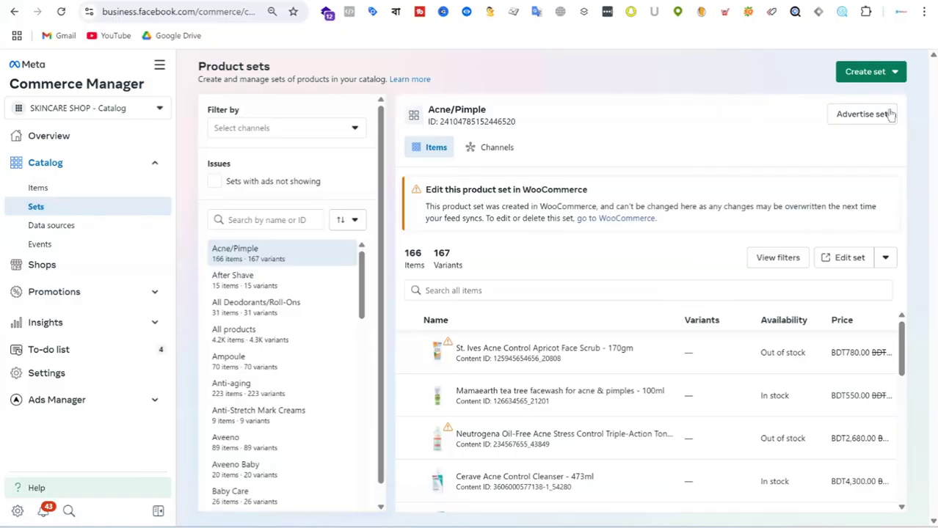
left_click(877, 80)
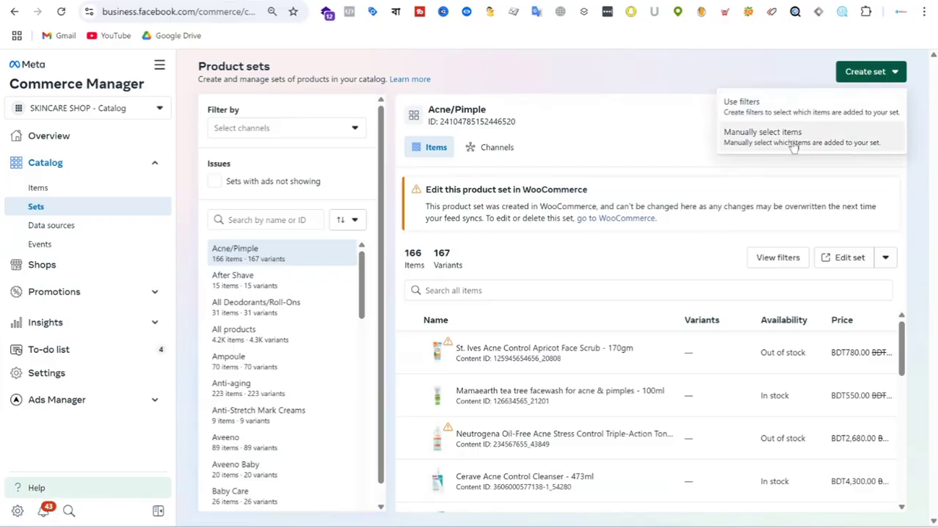
left_click(782, 102)
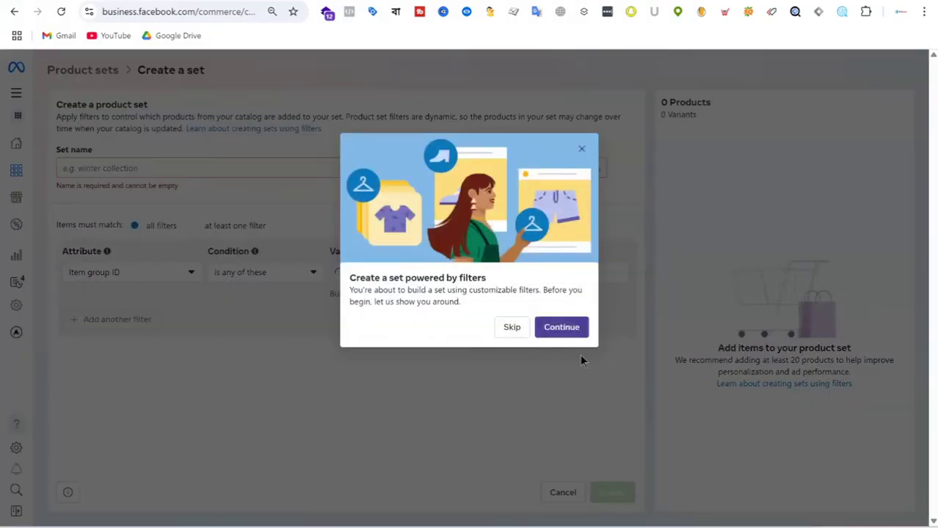
left_click(514, 328)
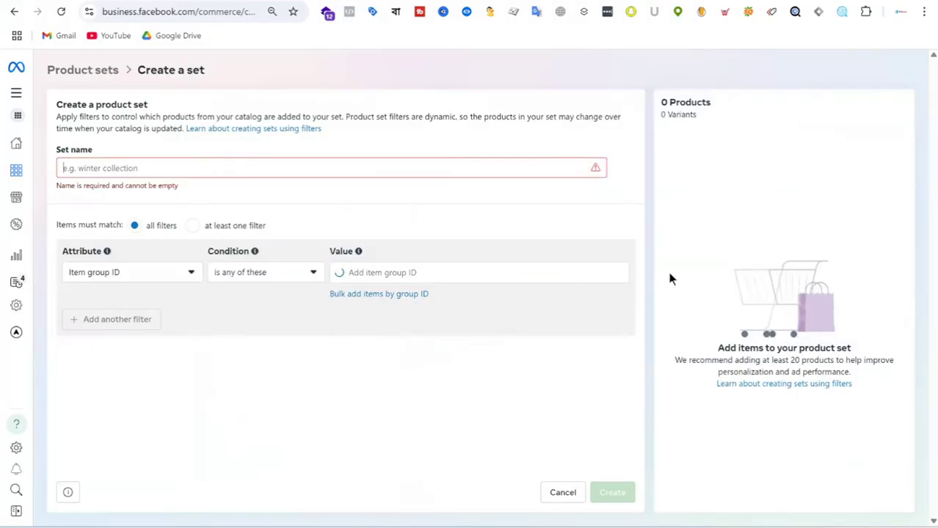
Look through the attributes that can be used to filter items for the new product set.
left_click(152, 275)
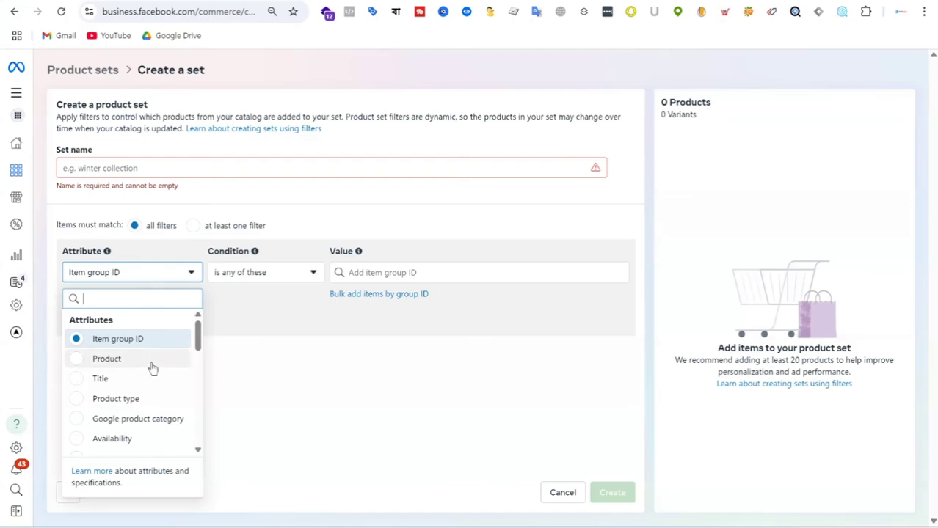
scroll(151, 352, "down", 2)
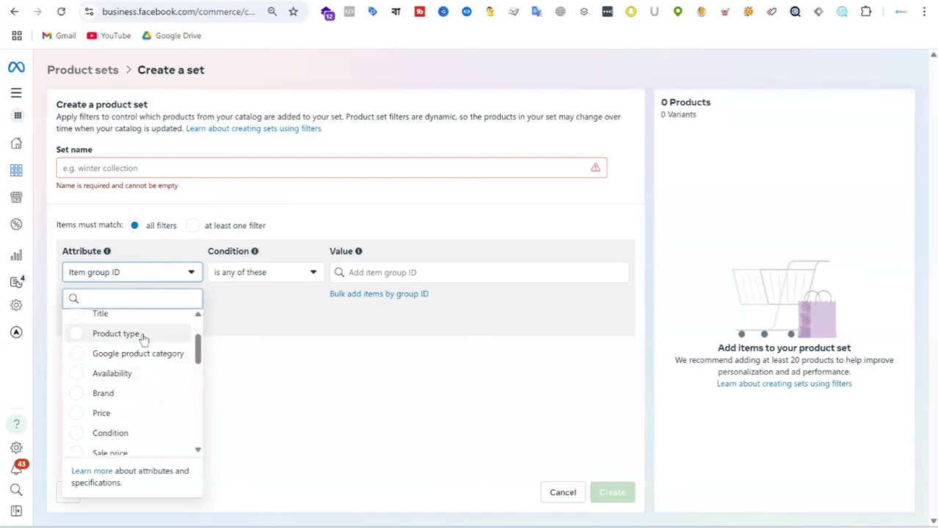
scroll(147, 396, "down", 6)
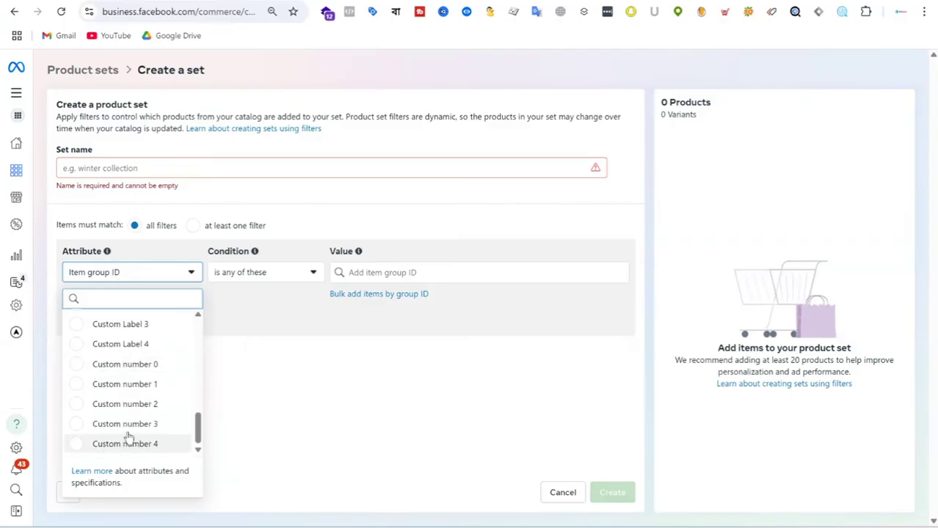
scroll(118, 403, "up", 10)
scroll(139, 363, "down", 3)
scroll(143, 367, "down", 4)
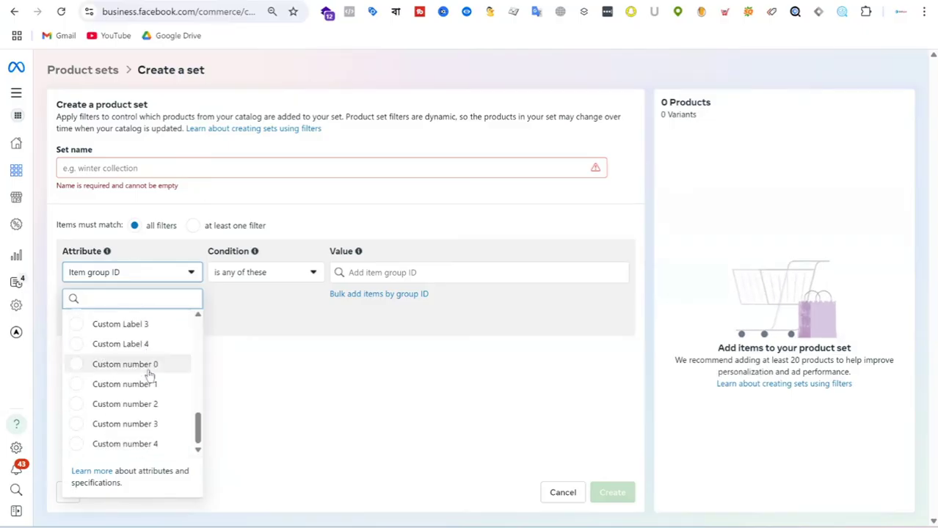
scroll(148, 366, "up", 10)
scroll(147, 363, "down", 3)
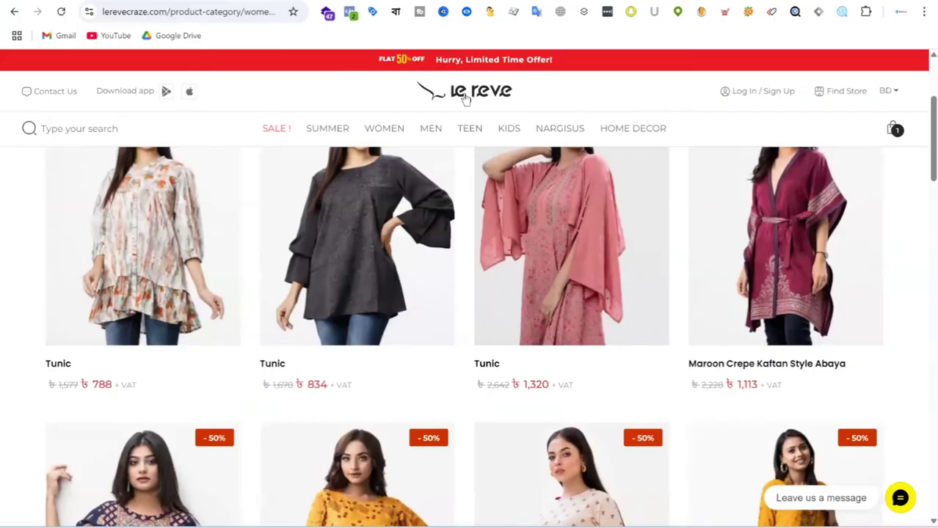
Switch to the Le Reve shop, open its home page and look through the collection banners.
left_click(460, 91)
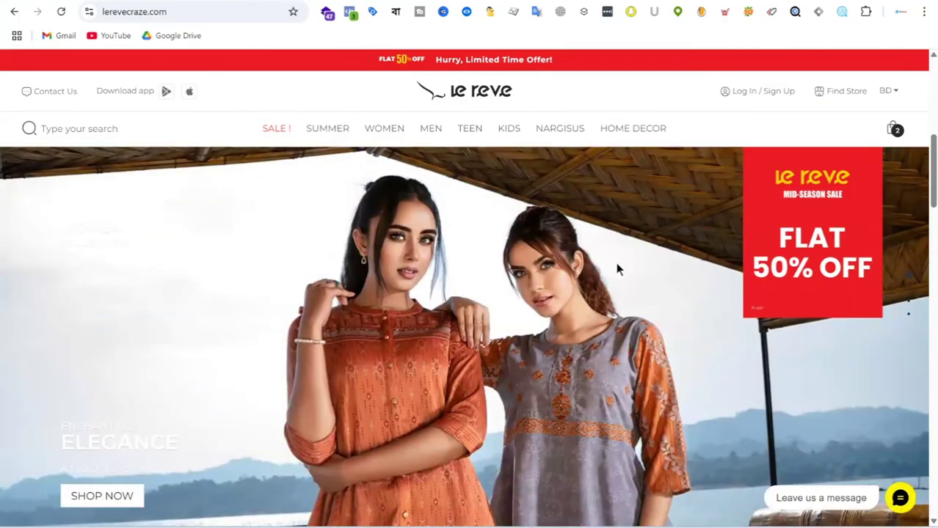
scroll(559, 267, "down", 5)
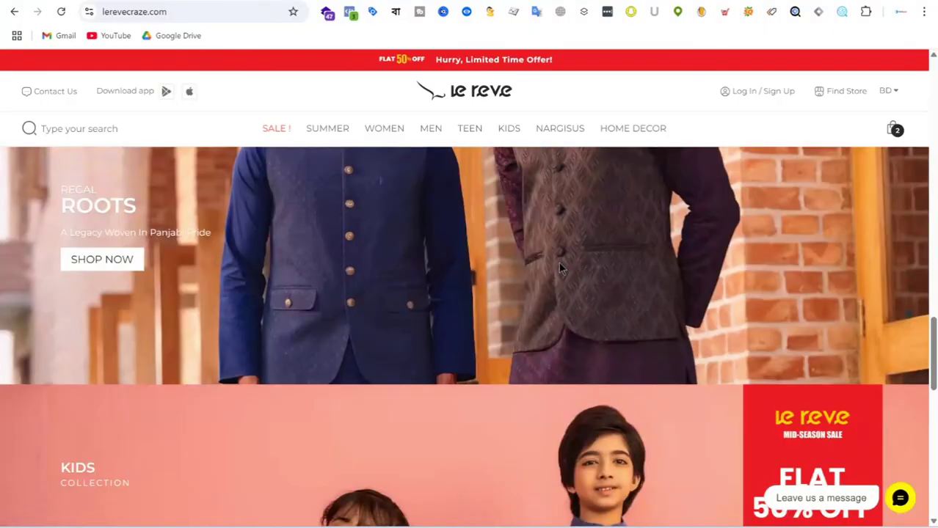
scroll(526, 307, "up", 5)
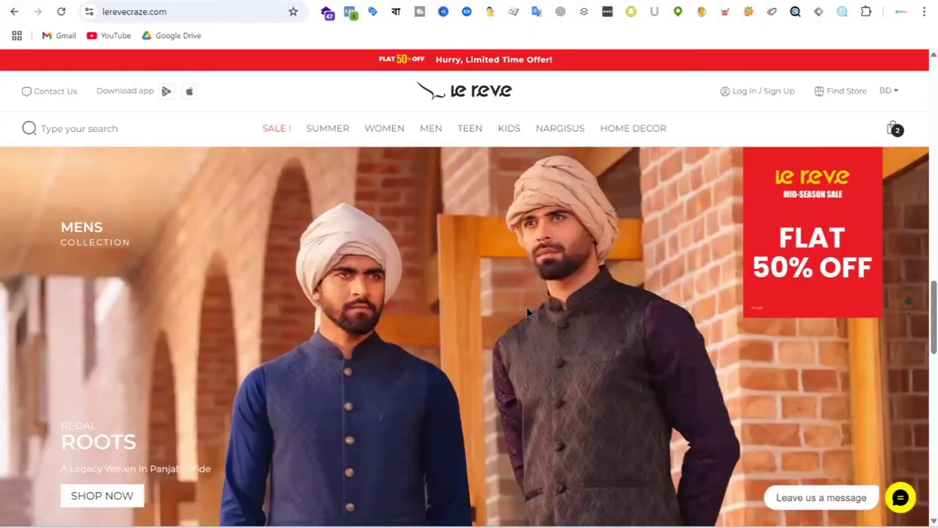
scroll(525, 305, "up", 5)
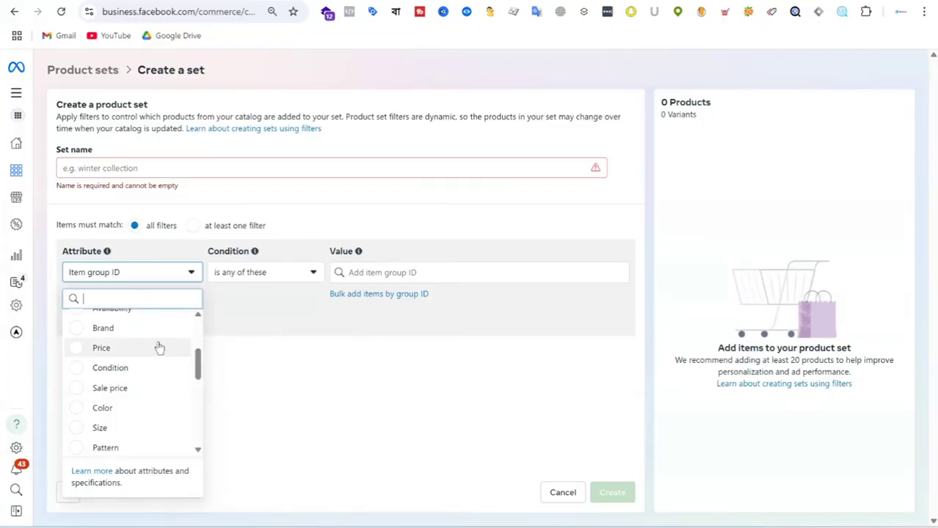
Back in the product set form, filter the items by Sale price with BDT as the value's currency.
left_click(110, 388)
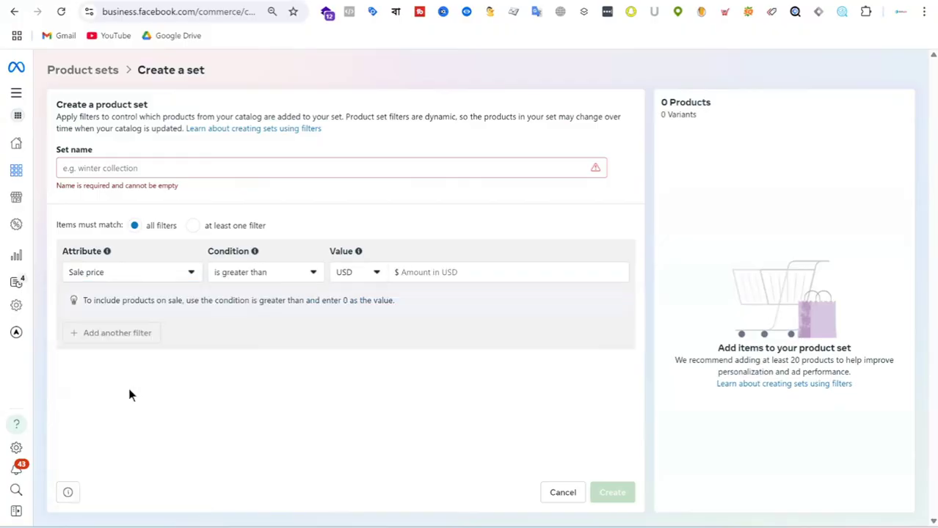
left_click(282, 277)
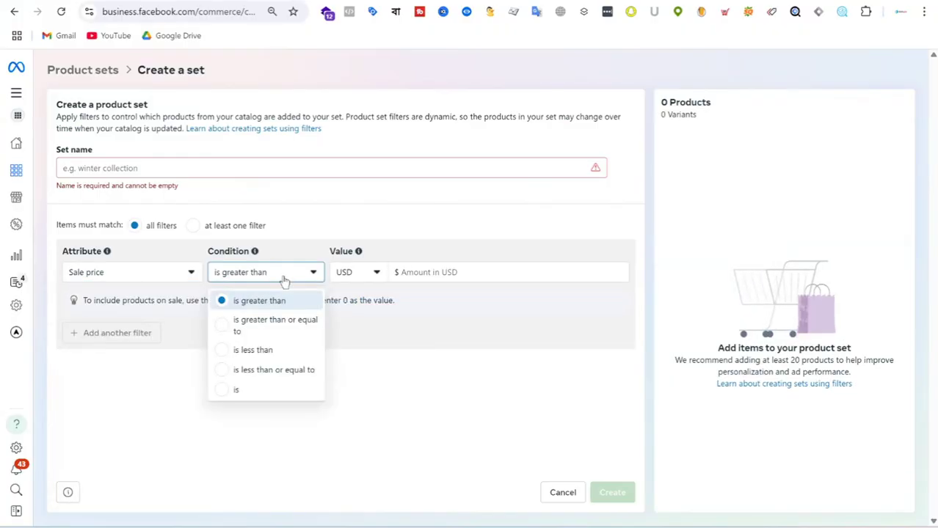
left_click(356, 273)
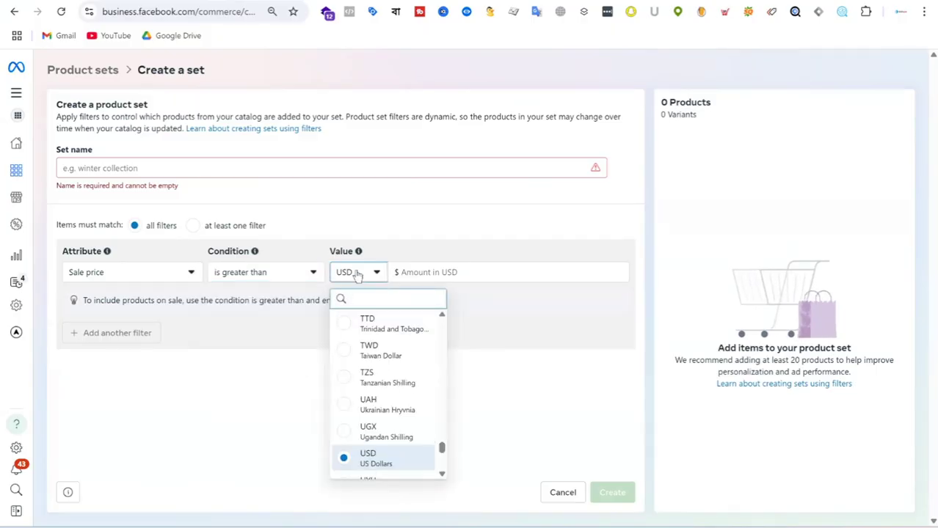
type("b")
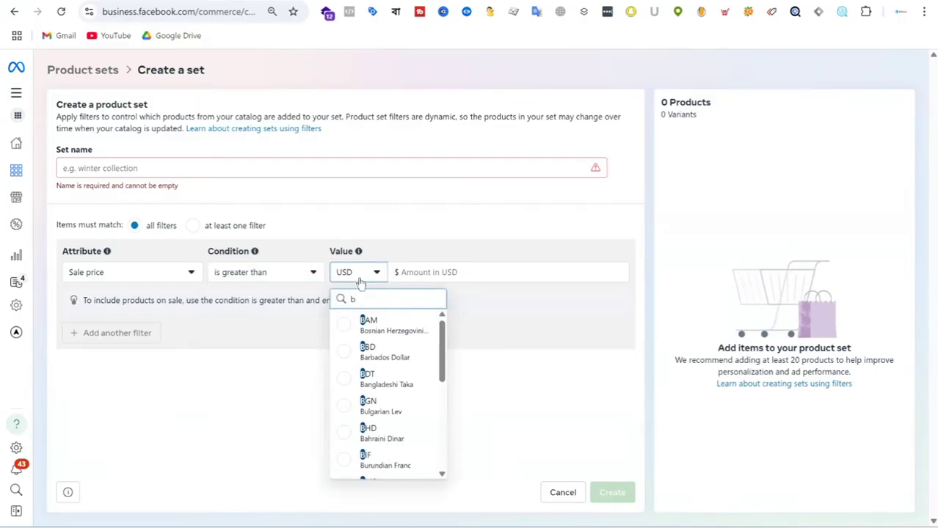
left_click(372, 380)
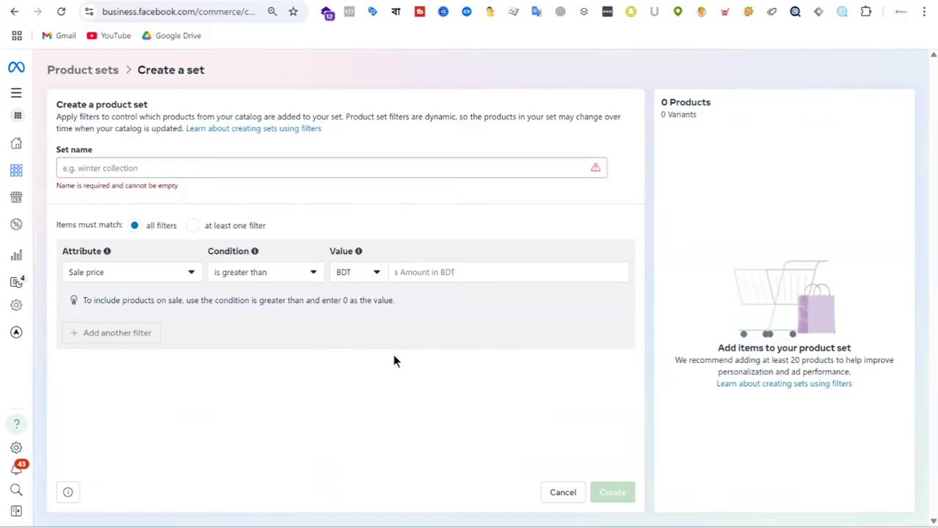
Set the sale price condition to "is less than" 500 and look through the matching products.
left_click(278, 282)
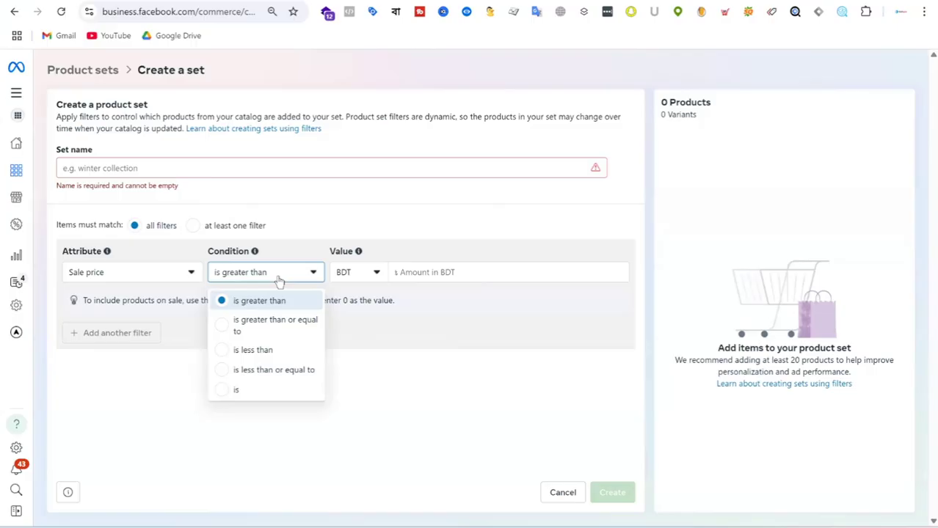
left_click(262, 357)
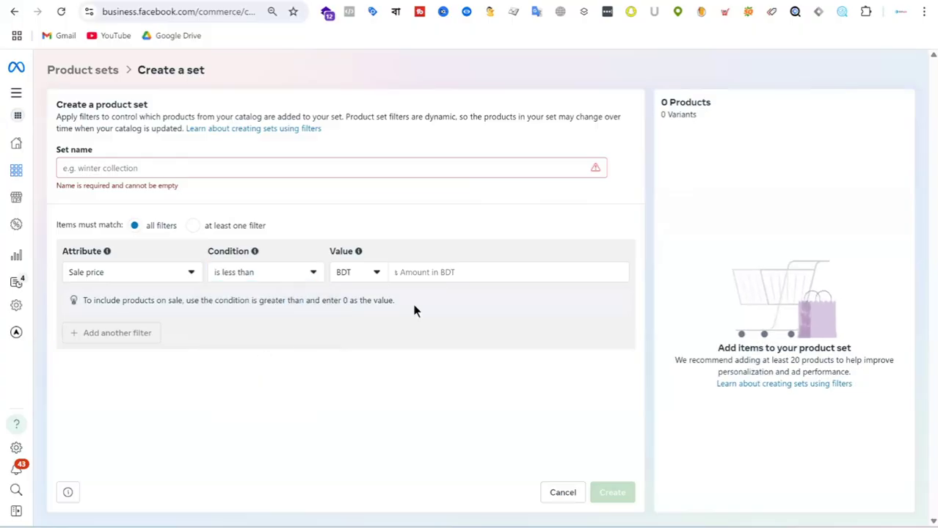
left_click(432, 273)
type("500")
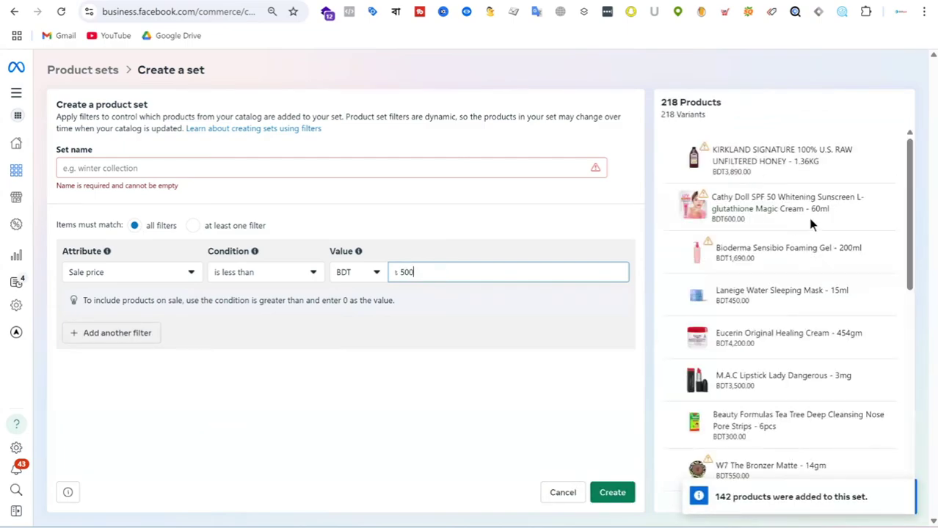
scroll(795, 236, "down", 2)
scroll(793, 235, "down", 5)
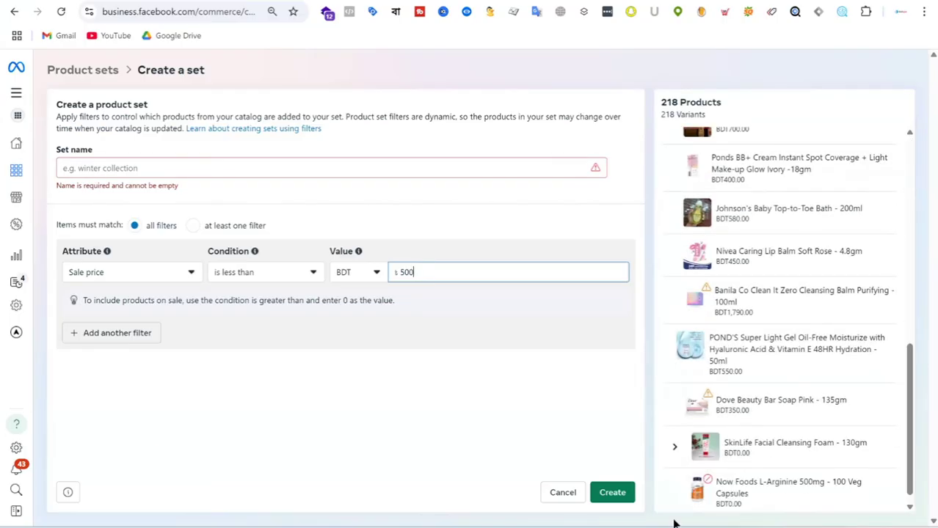
Change the filter attribute to Product type with the condition "contains".
left_click(139, 277)
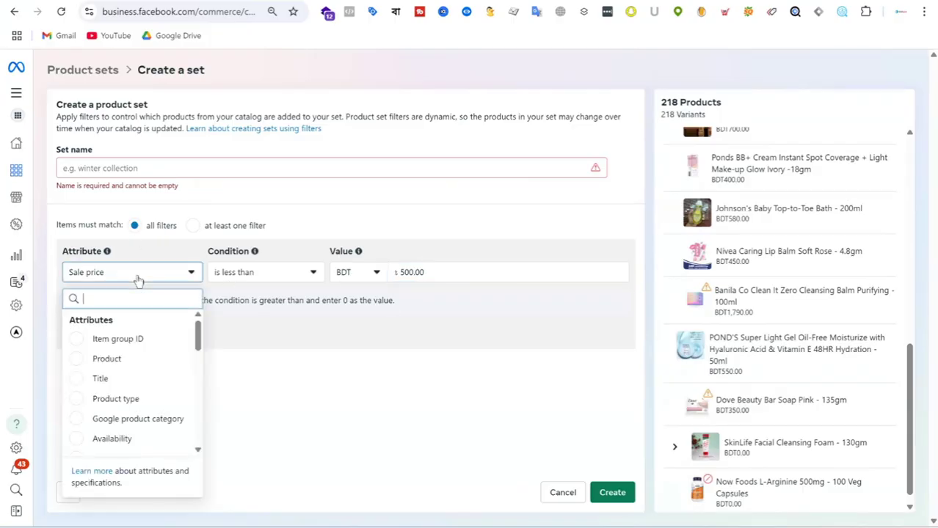
scroll(134, 368, "down", 1)
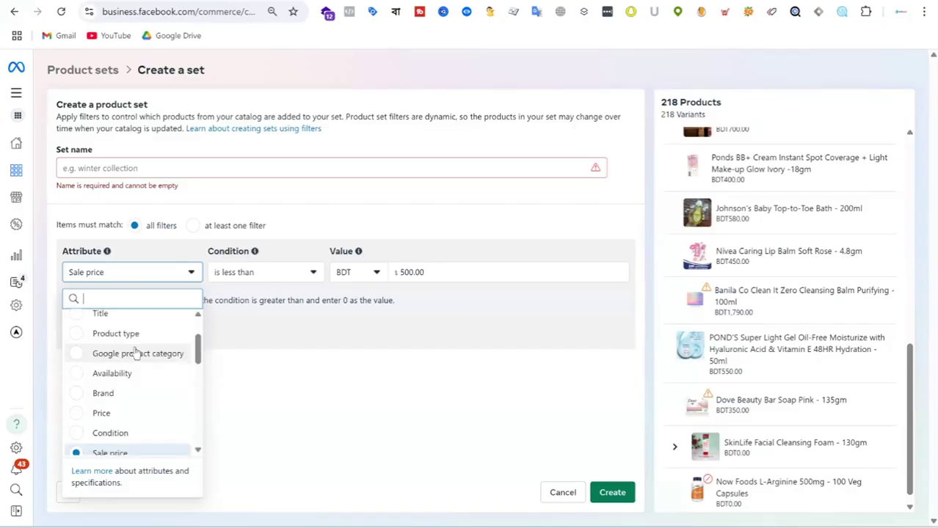
left_click(134, 337)
left_click(288, 276)
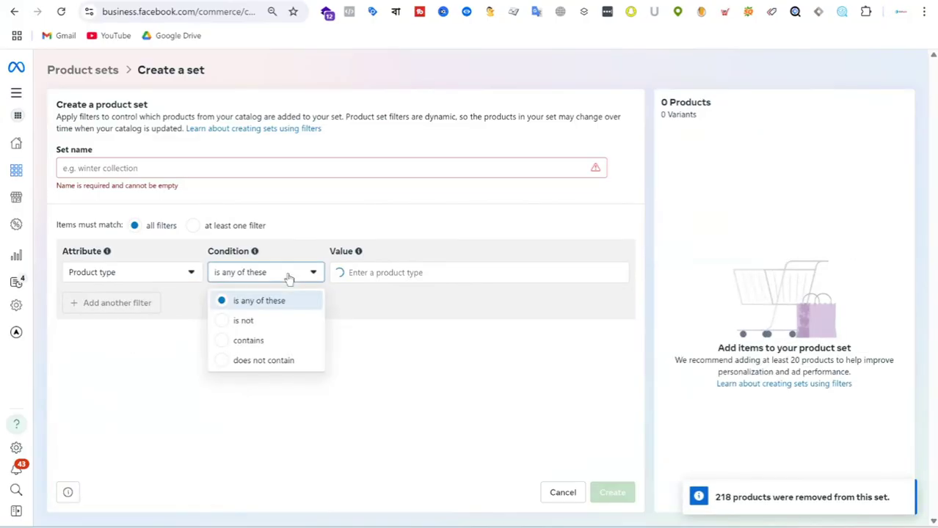
left_click(270, 340)
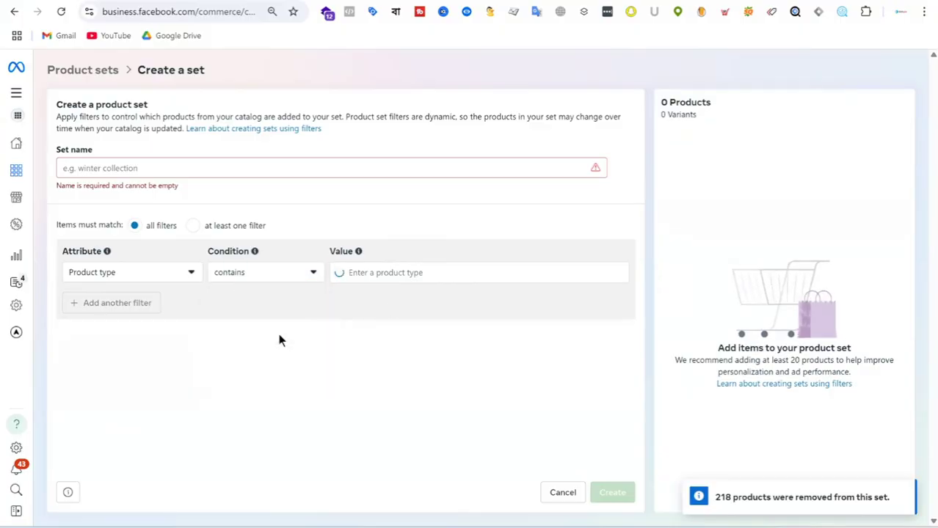
Add "face care, serums/oil, skin" as the value of the Product type filter.
left_click(406, 272)
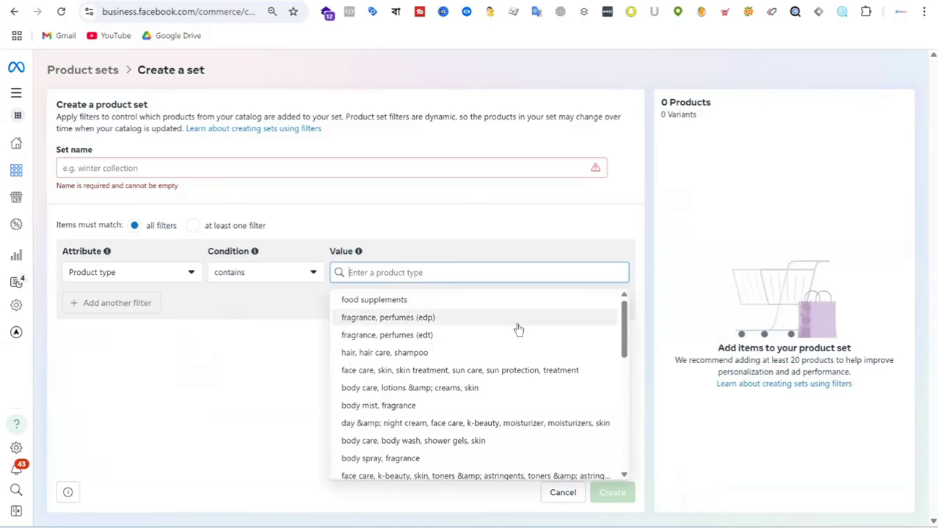
scroll(517, 330, "down", 5)
scroll(517, 328, "down", 1)
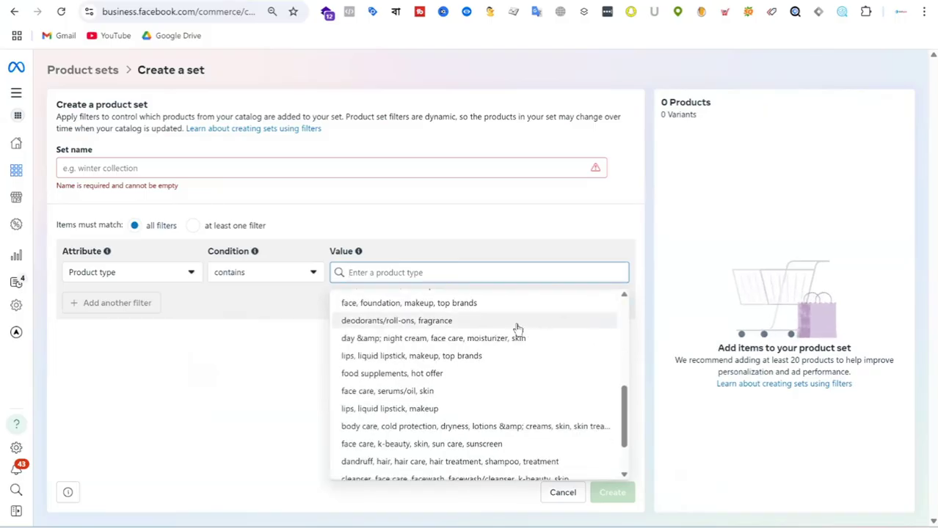
left_click(401, 392)
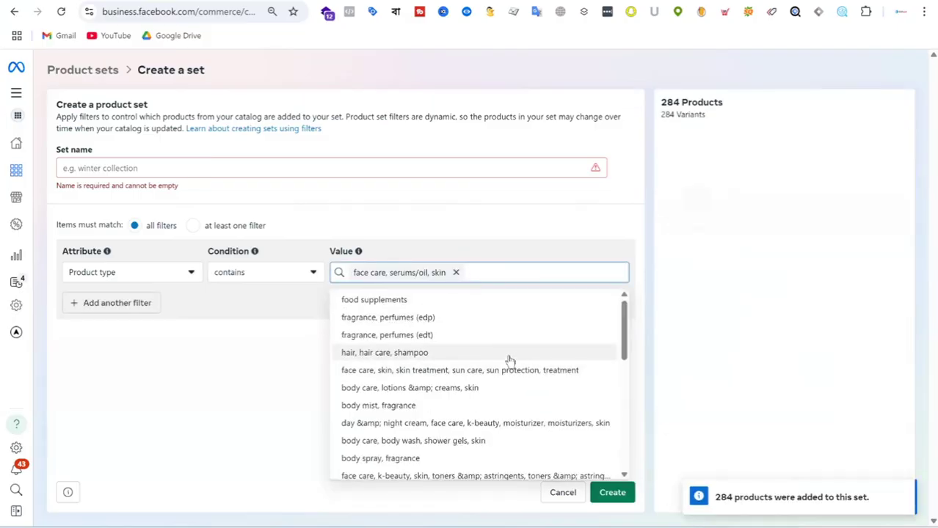
left_click(249, 380)
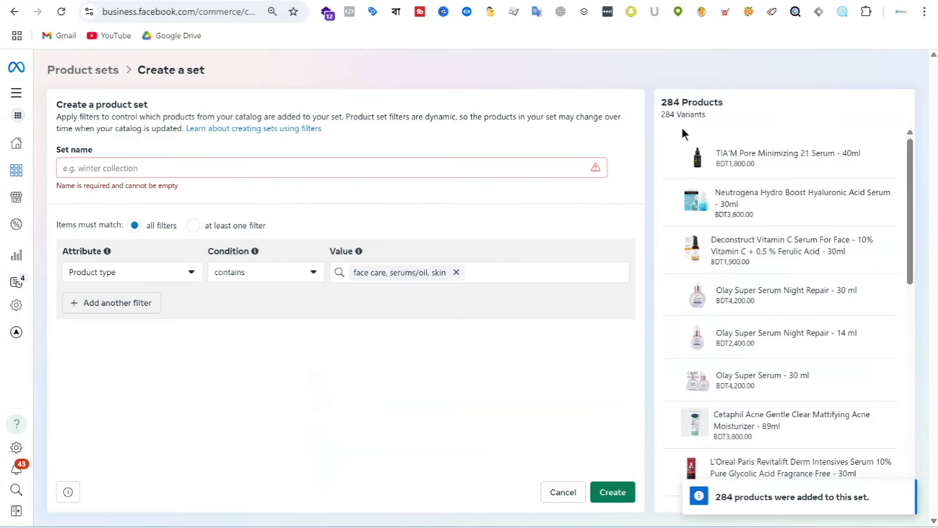
Look through the products matched by the face care, serums/oil, skin filter.
scroll(817, 294, "down", 10)
left_click(543, 272)
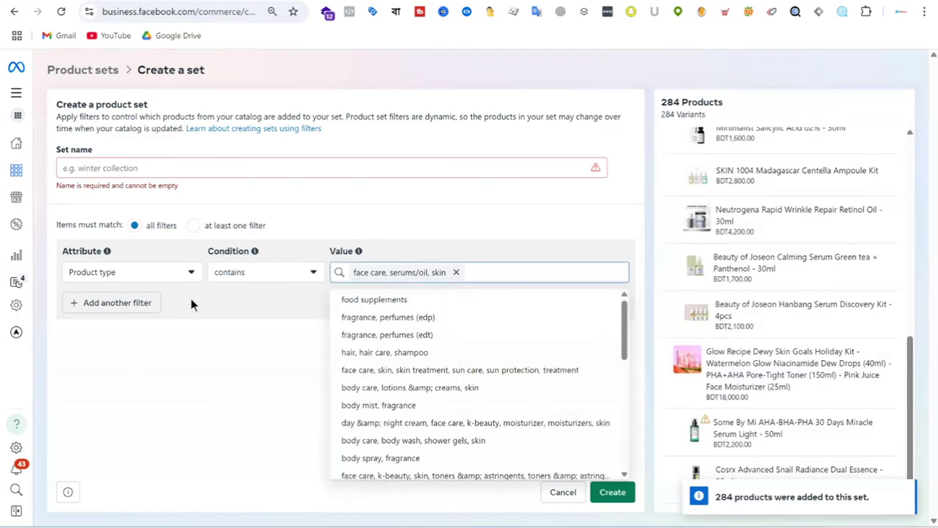
scroll(805, 299, "down", 1)
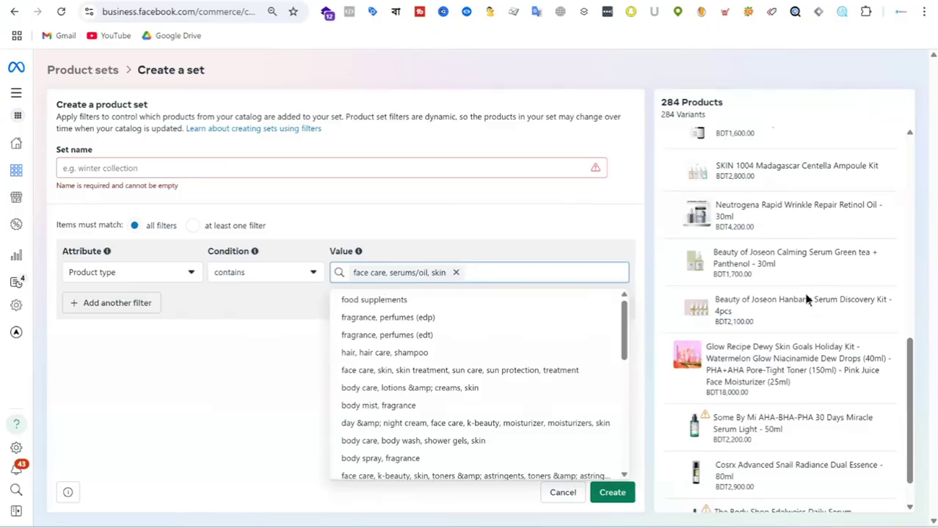
scroll(810, 316, "down", 2)
scroll(814, 354, "up", 5)
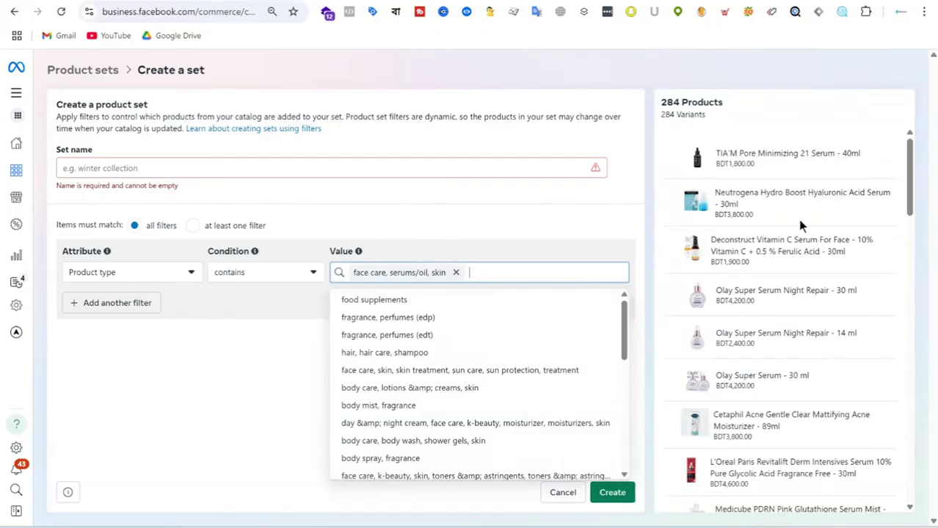
mouse_move(798, 220)
scroll(800, 224, "down", 10)
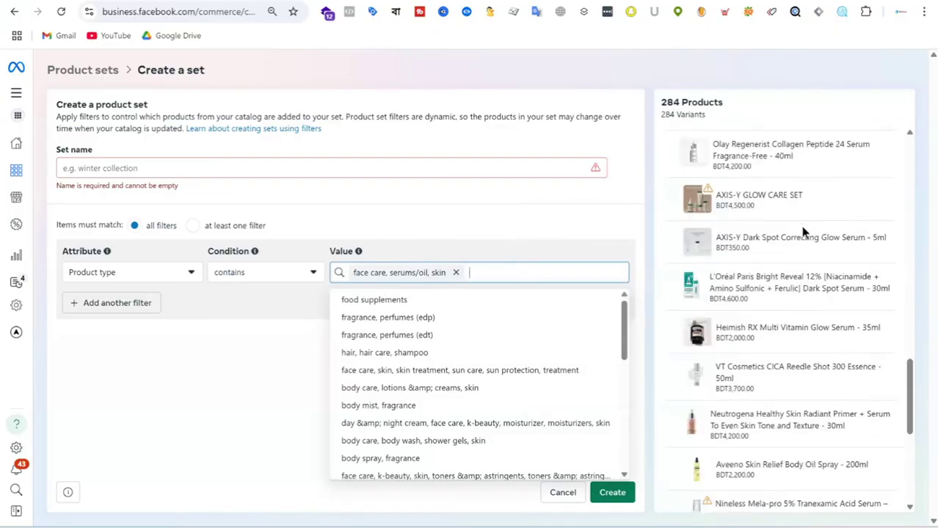
Examine more of the matched serum products and the other available Product type values, then close the value list.
scroll(806, 233, "down", 3)
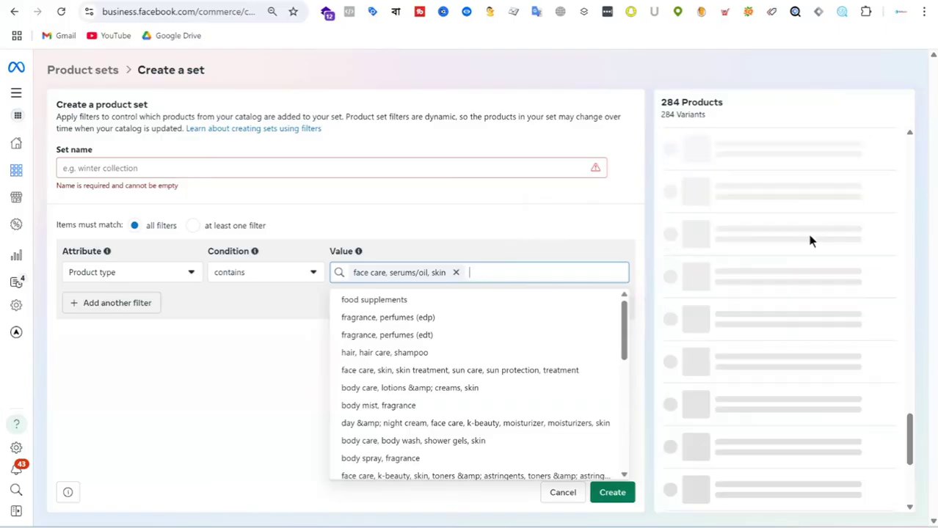
mouse_move(829, 396)
scroll(828, 396, "up", 15)
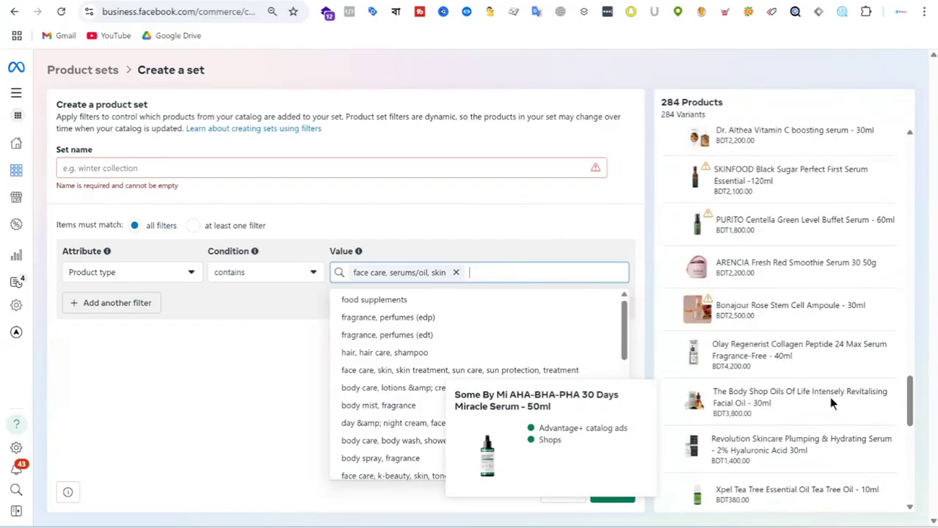
scroll(815, 301, "down", 5)
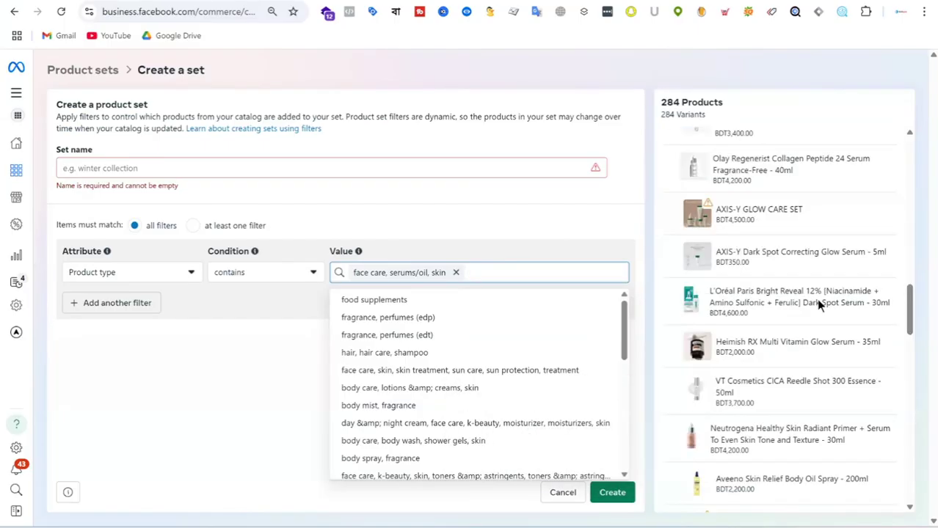
mouse_move(818, 305)
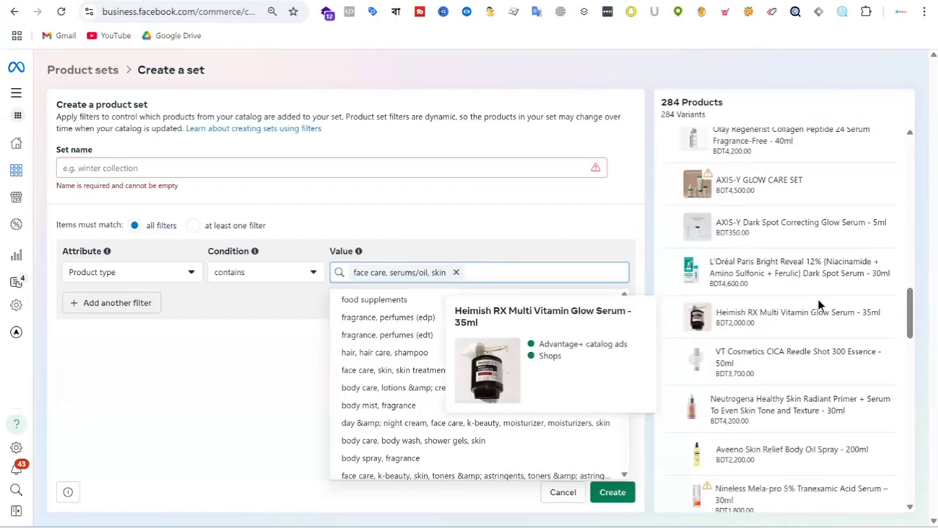
scroll(827, 267, "up", 1)
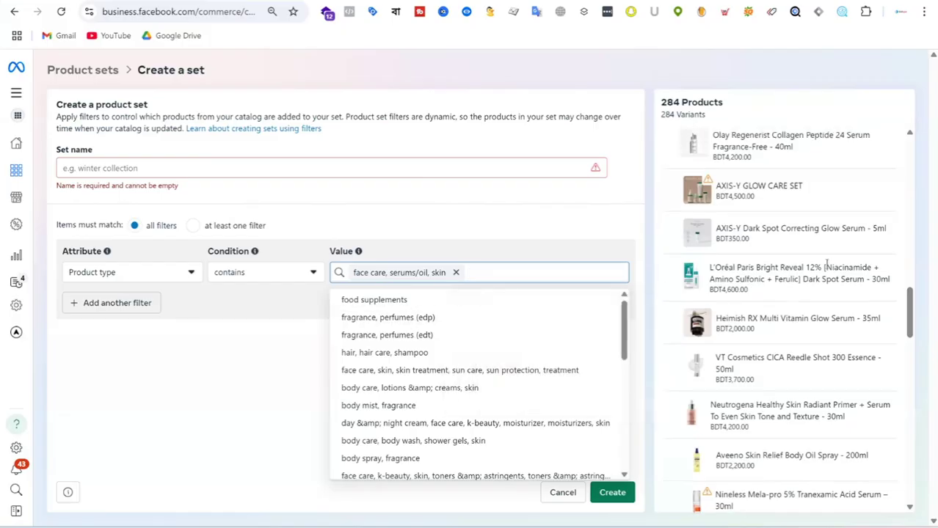
scroll(827, 267, "up", 4)
mouse_move(828, 271)
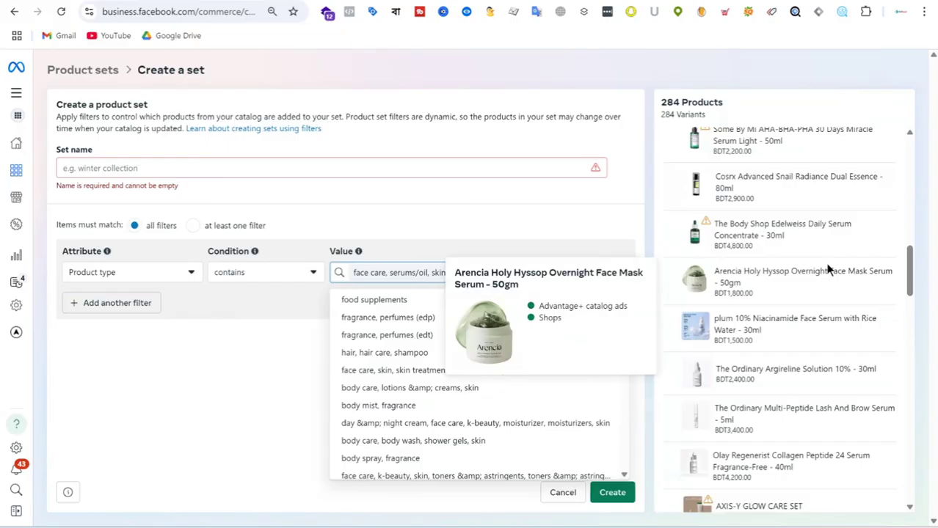
scroll(807, 253, "up", 3)
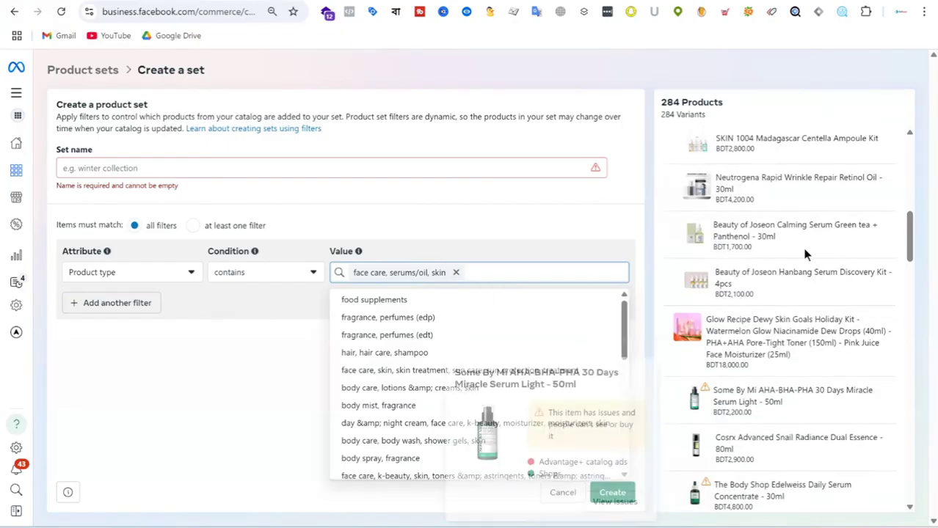
scroll(429, 418, "down", 5)
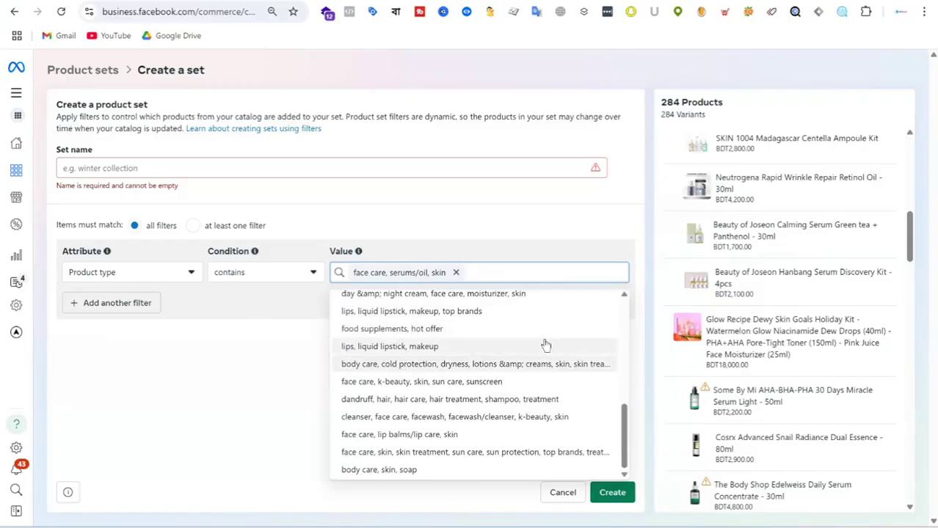
left_click(227, 374)
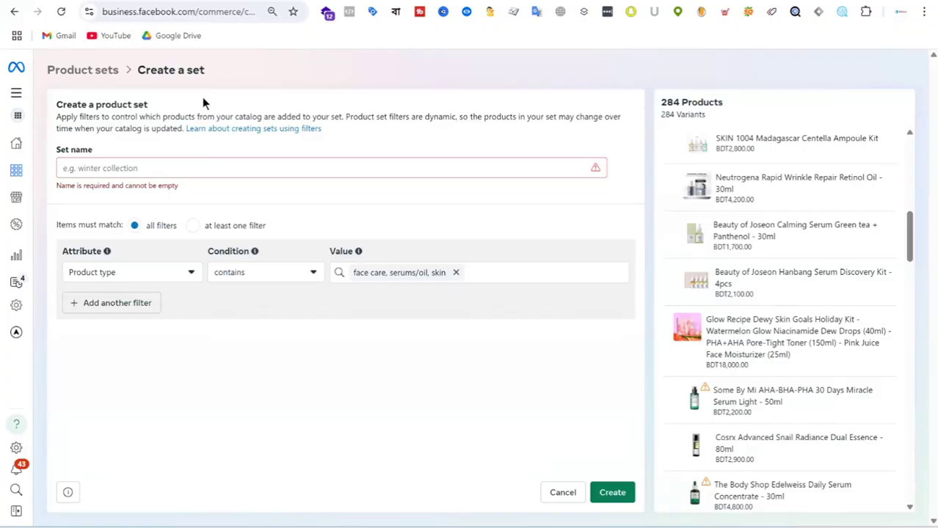
Open Ads Manager in a new tab and switch to the 15_MIT_skin_care_shop_replace ad account.
left_click(16, 96)
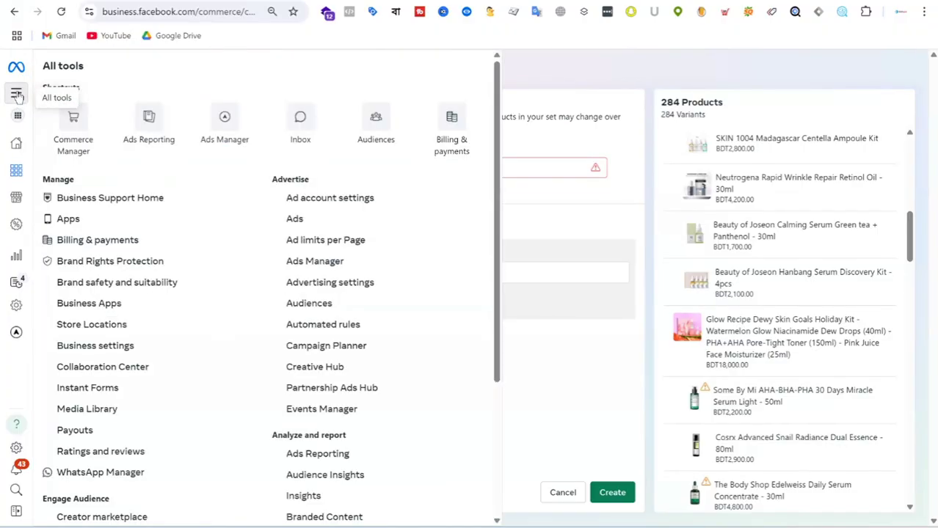
right_click(225, 126)
left_click(251, 138)
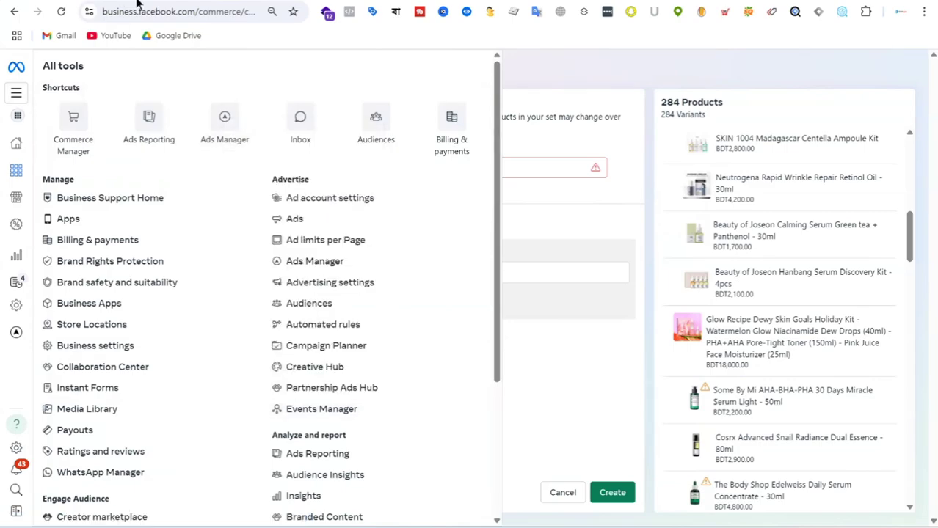
left_click(136, 3)
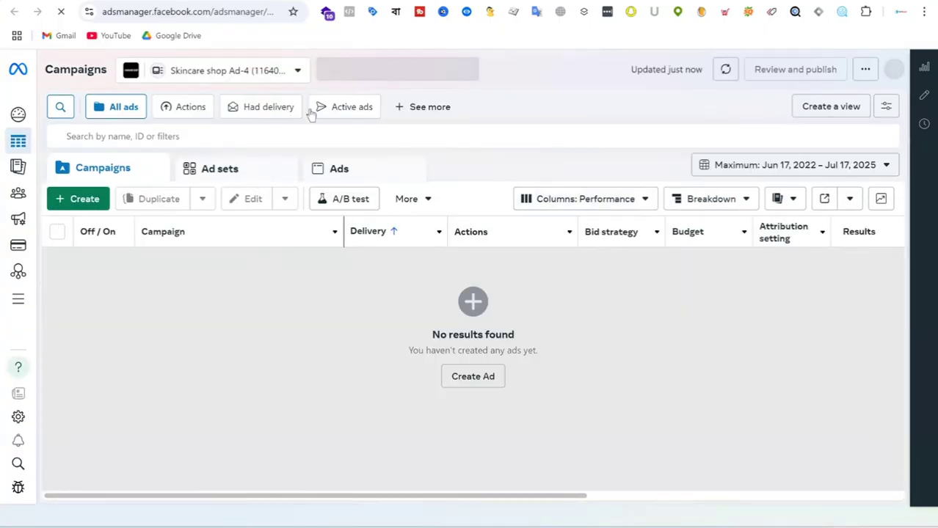
left_click(251, 72)
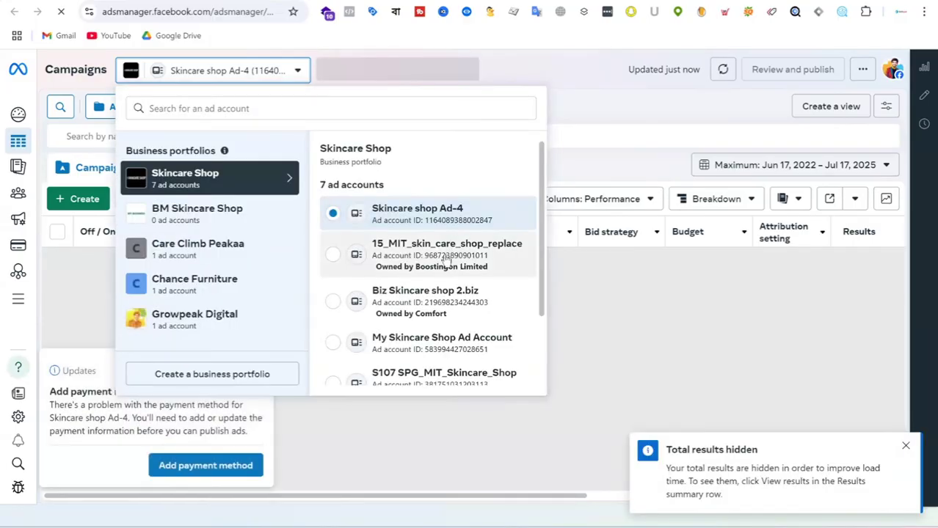
left_click(444, 256)
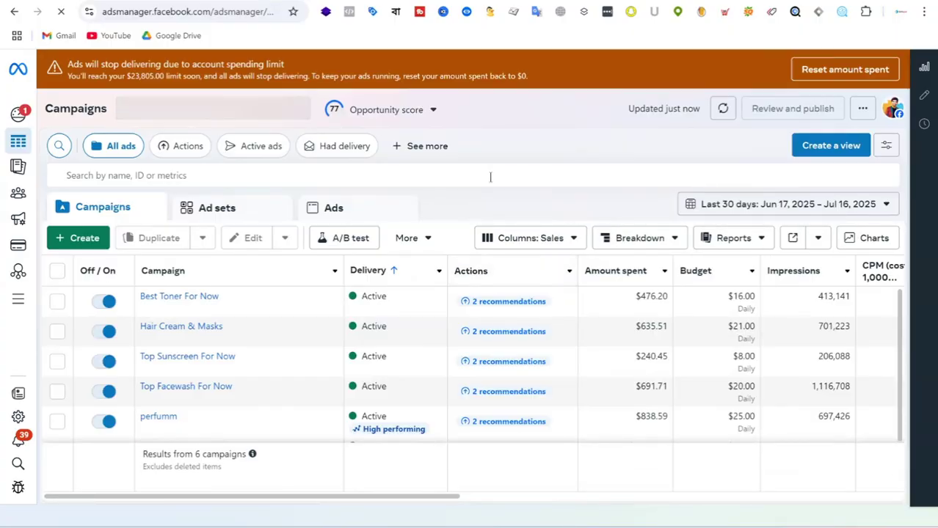
Create a new auction campaign with the Sales objective.
left_click(83, 238)
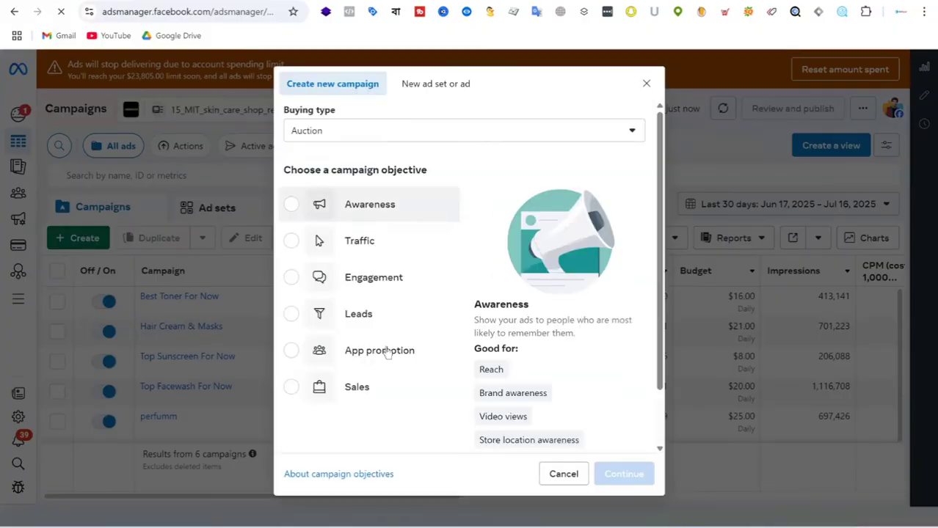
left_click(363, 389)
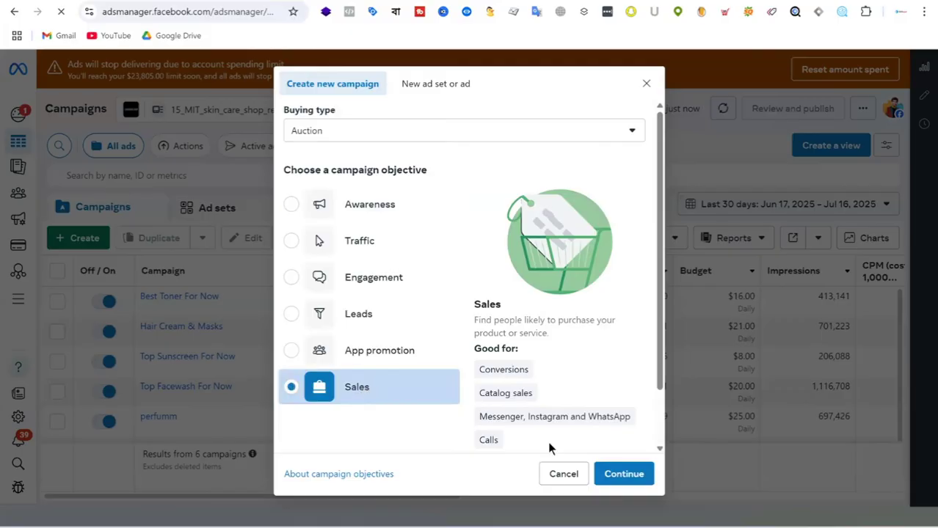
left_click(622, 474)
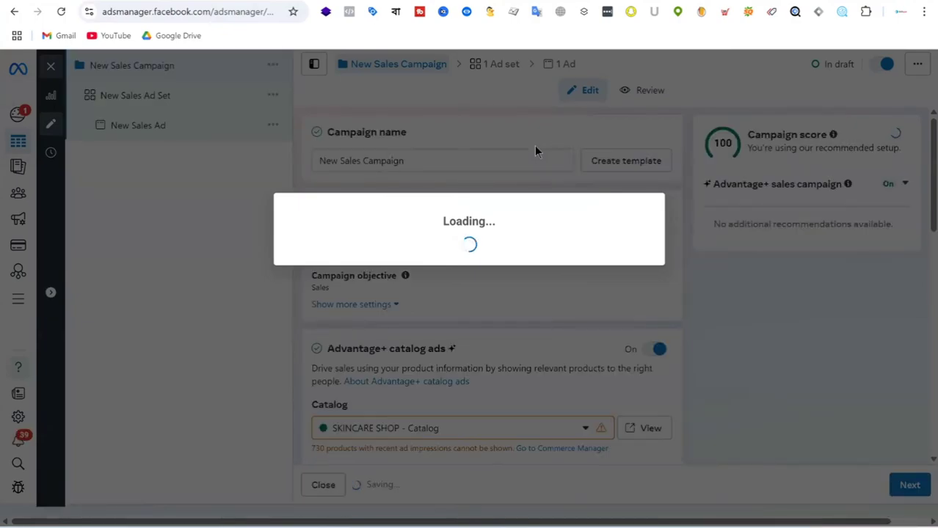
Check which catalogs can be chosen for the campaign's Advantage+ catalog ads, including the option to switch accounts.
scroll(582, 288, "down", 2)
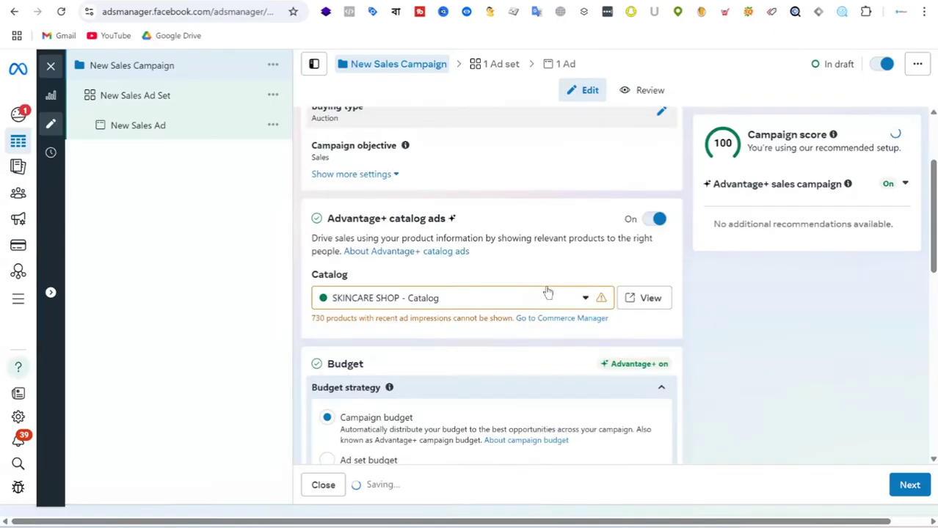
left_click(492, 298)
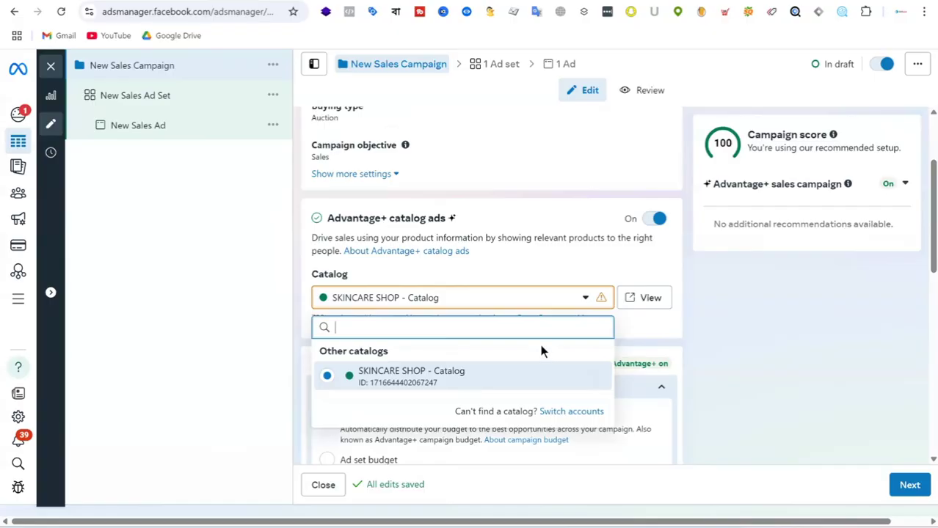
left_click(560, 413)
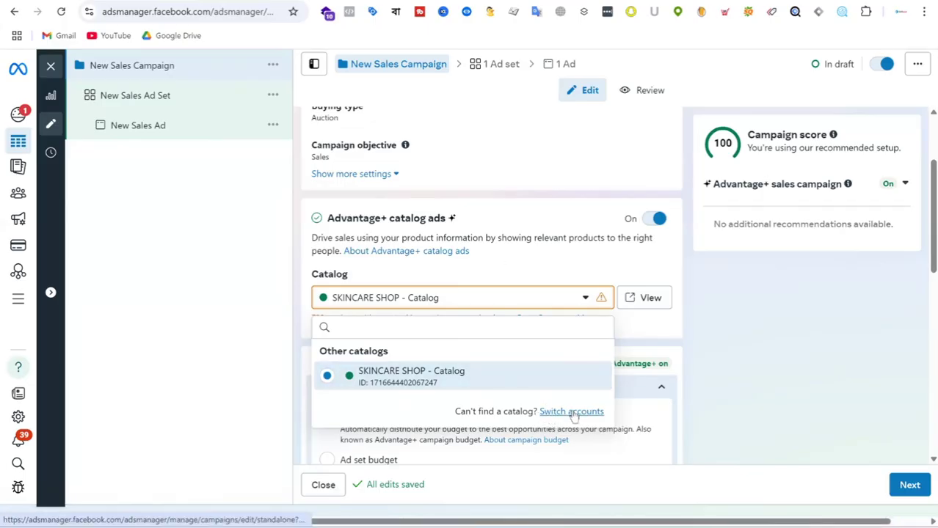
left_click(654, 268)
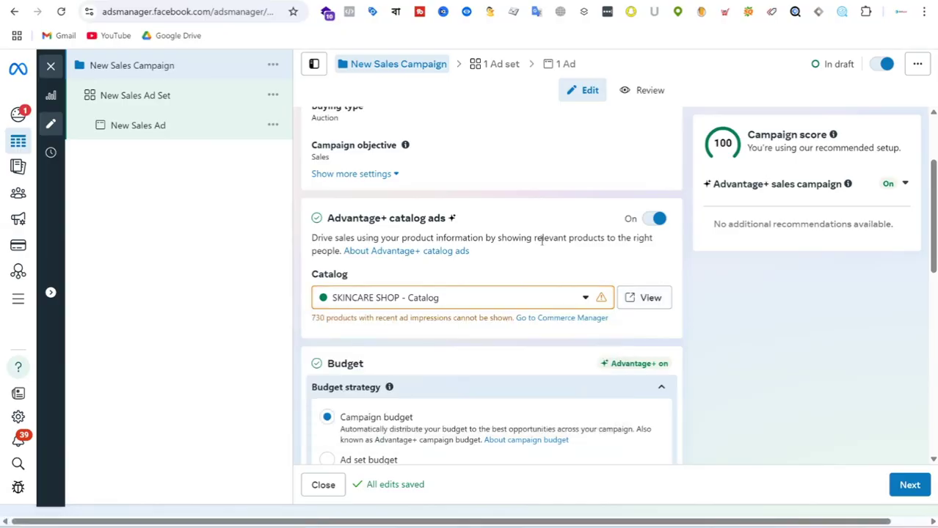
Turn off Advantage+ catalog ads for the new sales campaign and review its budget, A/B test and audience reporting settings.
scroll(543, 242, "down", 2)
scroll(543, 242, "up", 2)
left_click(649, 220)
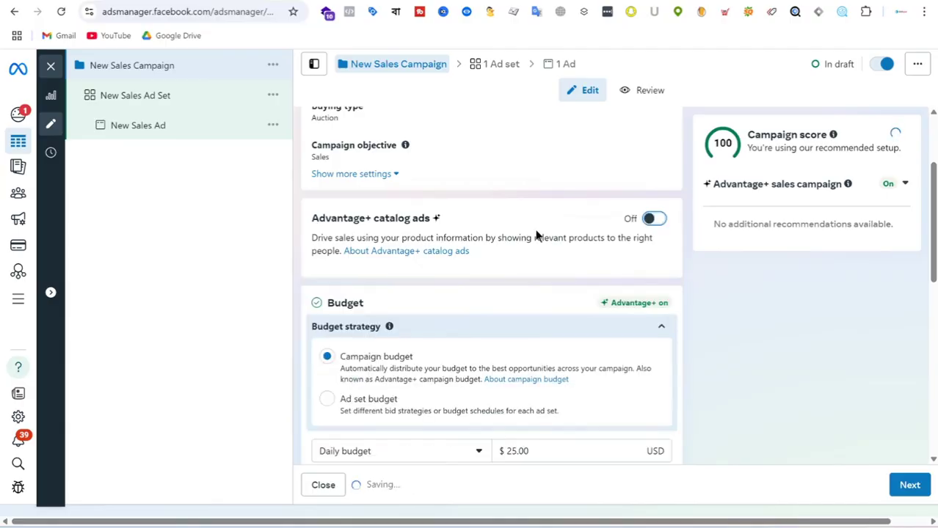
scroll(538, 235, "down", 6)
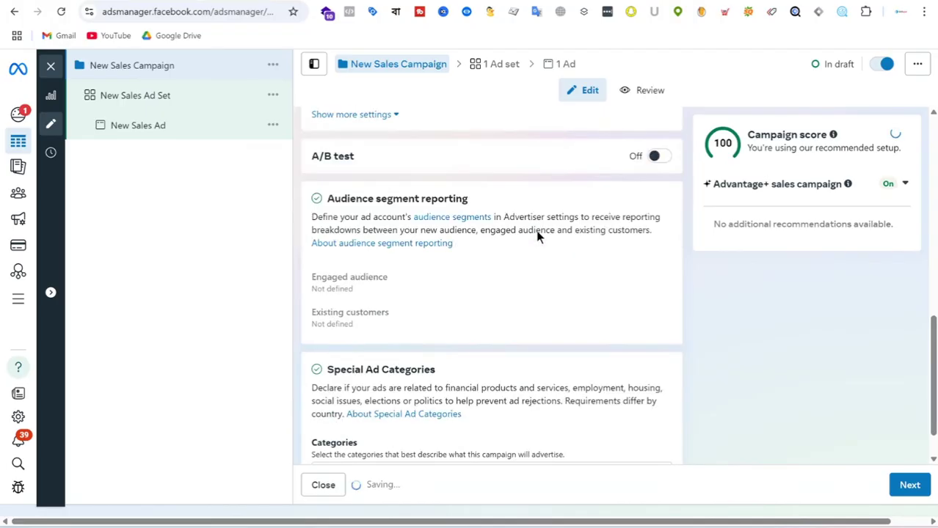
scroll(536, 231, "down", 1)
scroll(536, 231, "up", 5)
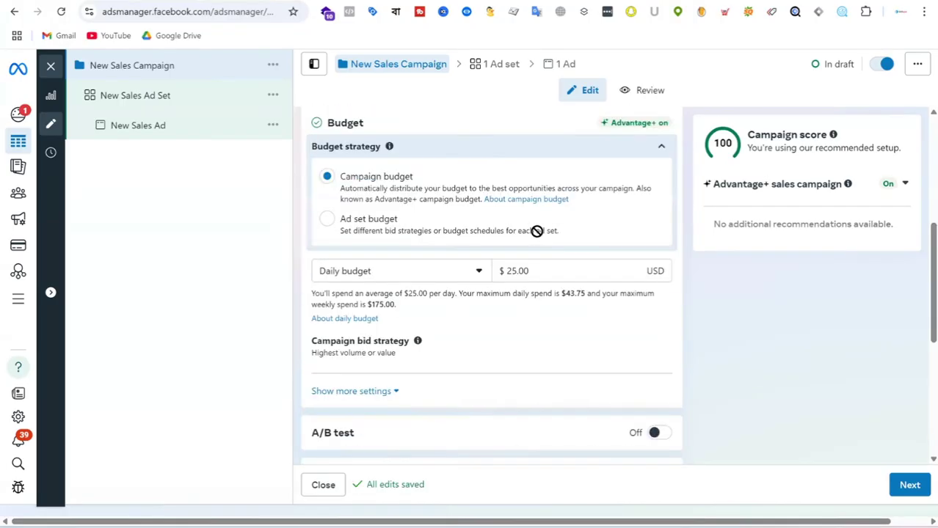
scroll(538, 235, "up", 5)
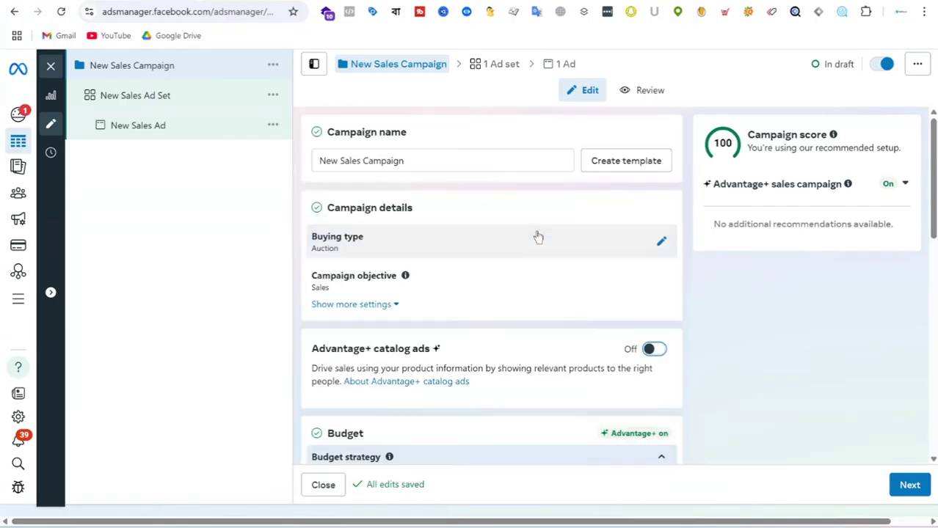
Open New Sales Ad Set and review its conversion, budget, schedule, audience and placement settings.
left_click(131, 96)
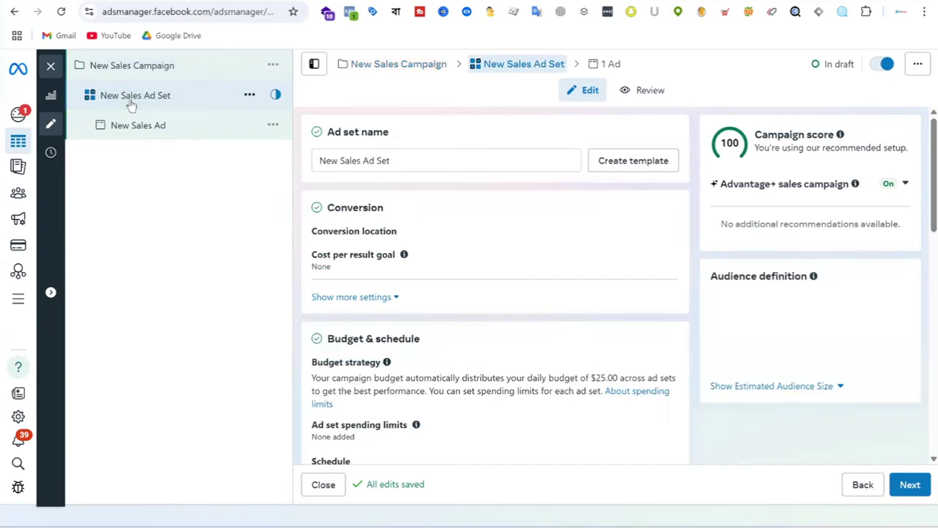
scroll(529, 189, "down", 2)
scroll(531, 185, "down", 8)
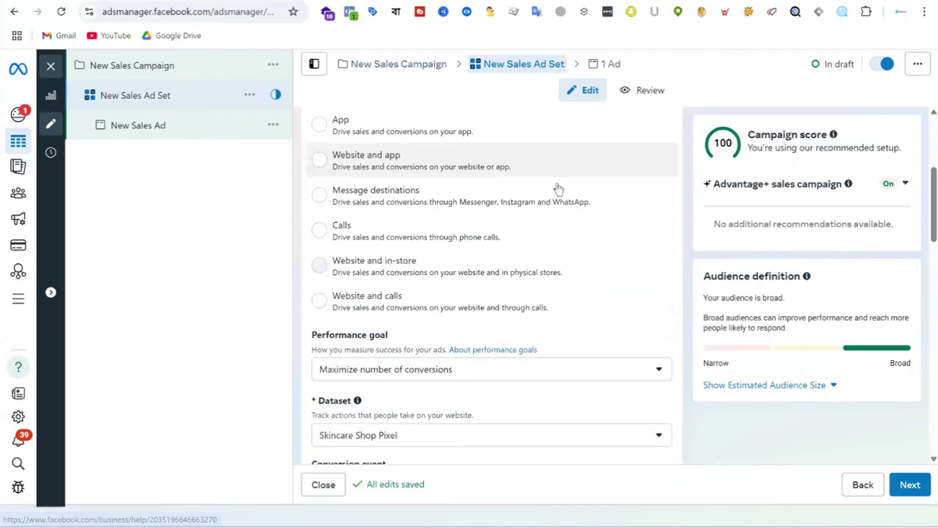
scroll(559, 189, "down", 6)
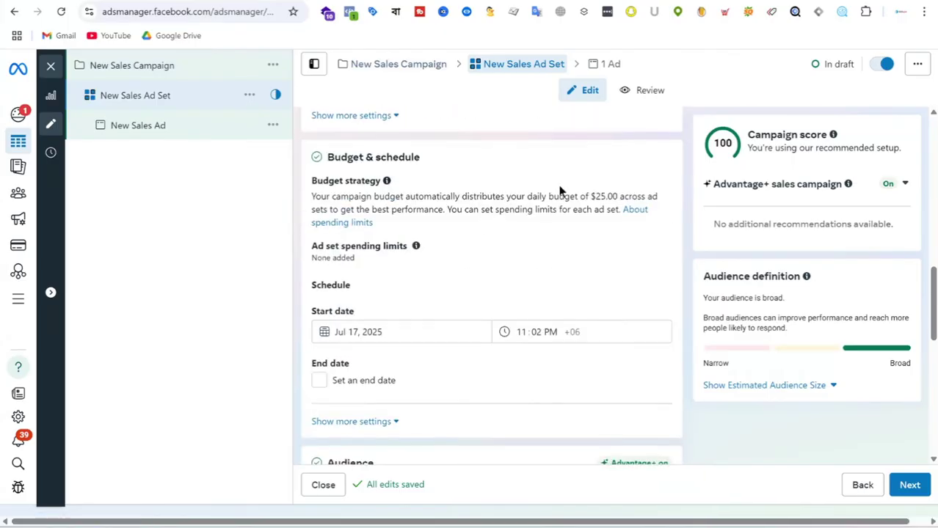
scroll(560, 193, "down", 2)
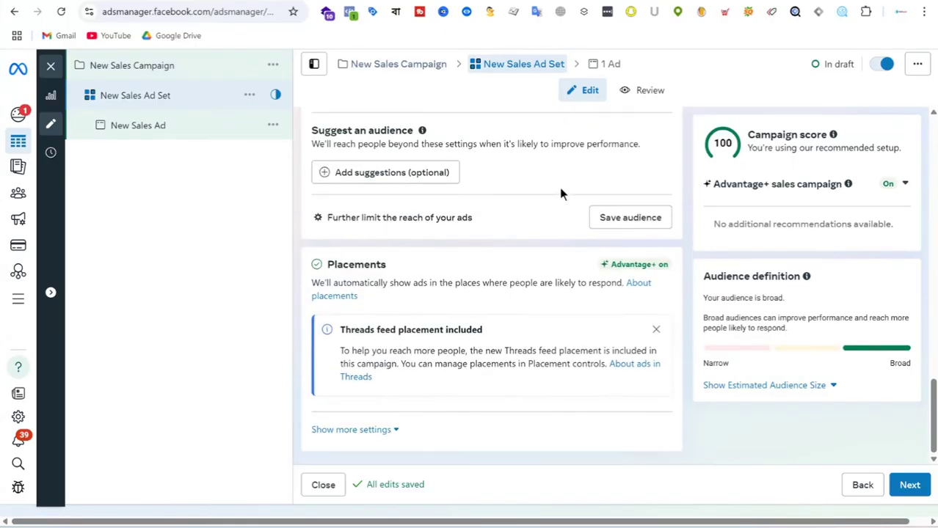
Open New Sales Ad and set its format to Carousel in the ad setup.
left_click(154, 136)
scroll(497, 247, "down", 3)
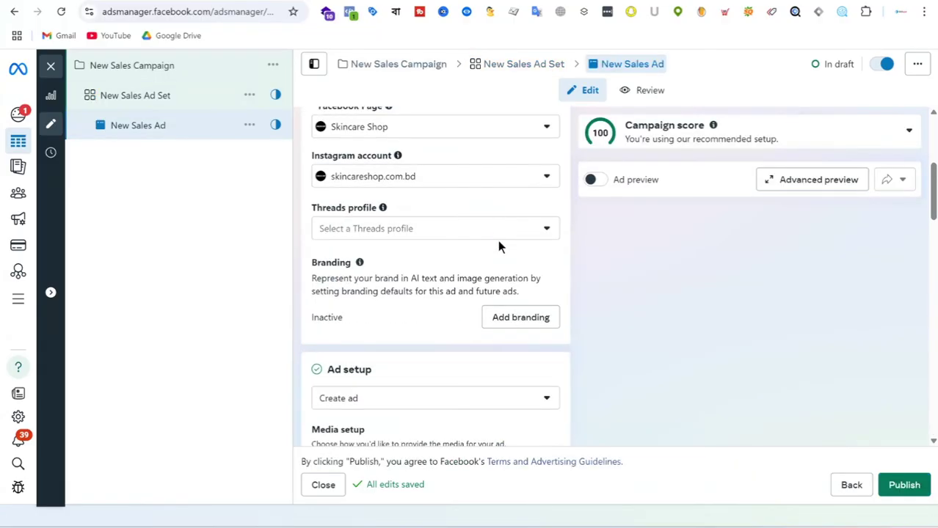
scroll(469, 239, "down", 3)
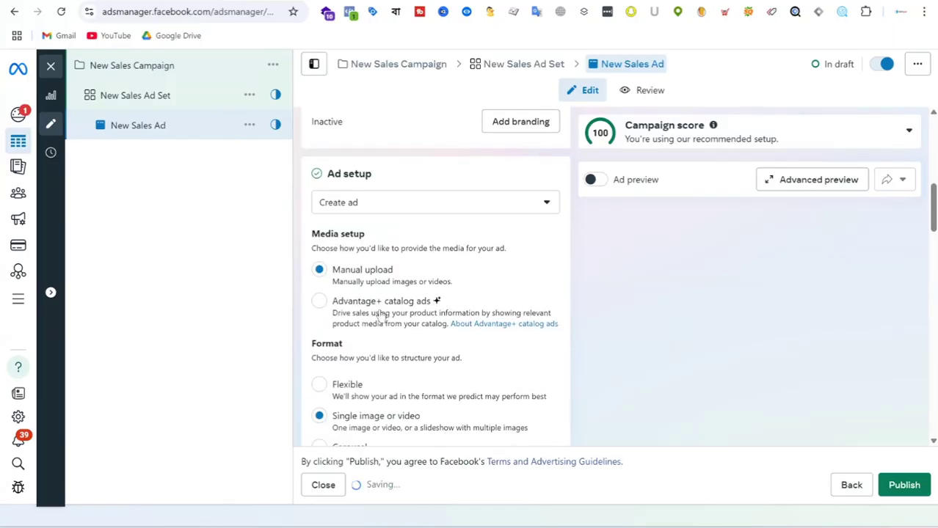
scroll(473, 273, "down", 2)
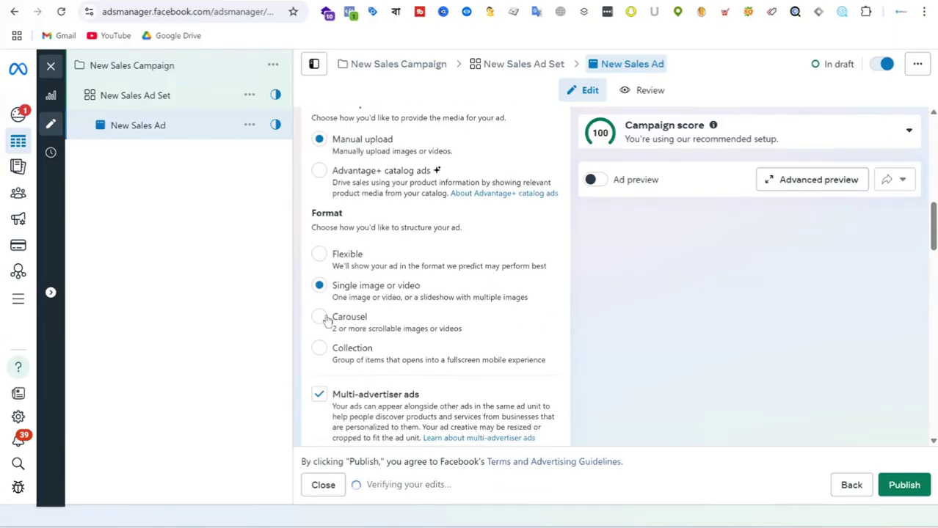
left_click(322, 317)
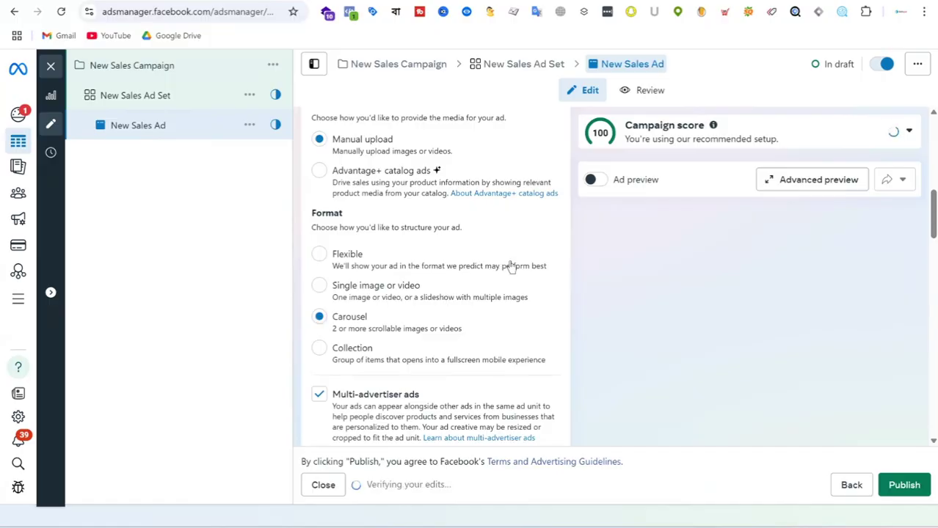
scroll(512, 267, "up", 2)
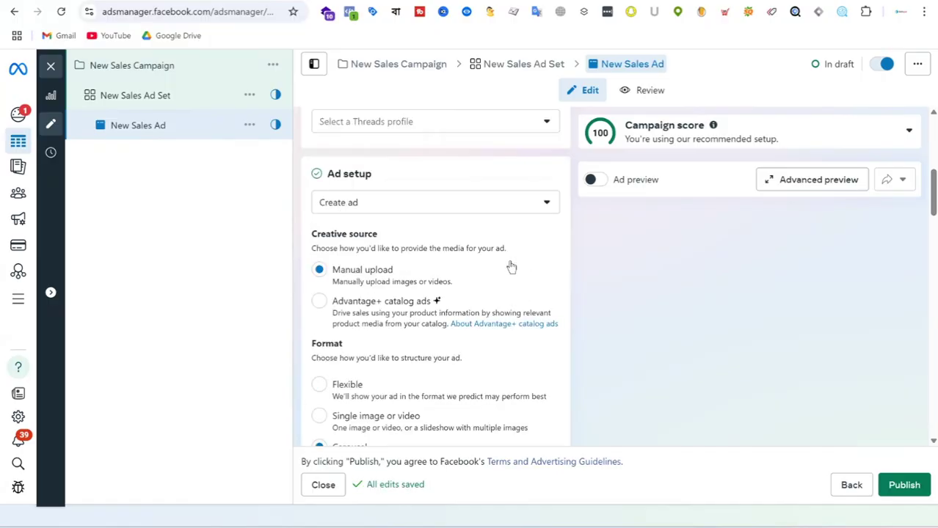
scroll(511, 267, "down", 2)
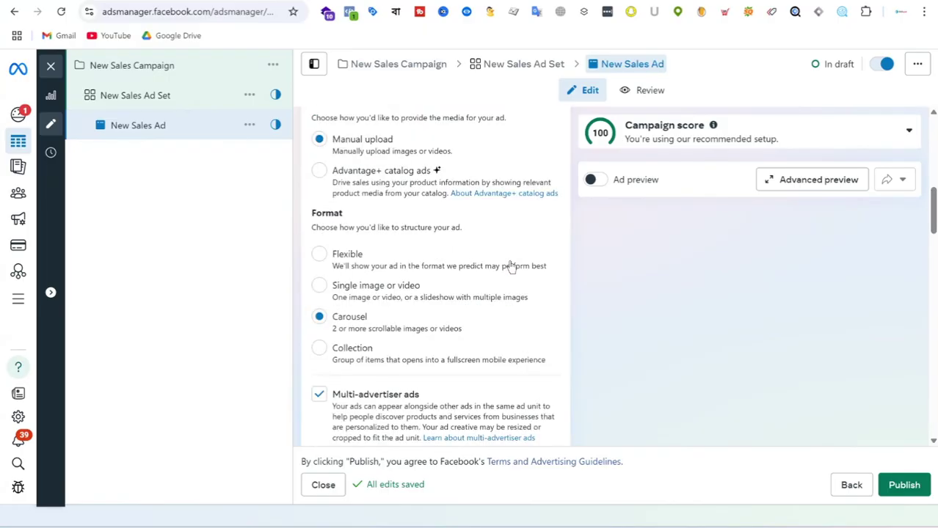
Set the ad's media setup to Advantage+ catalog ads and review its name, partnership and identity settings.
left_click(319, 171)
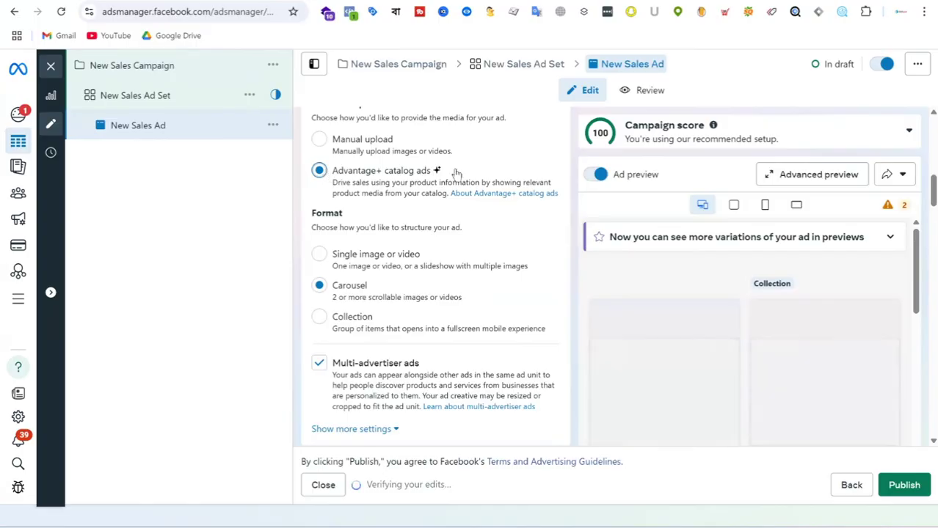
scroll(493, 265, "up", 5)
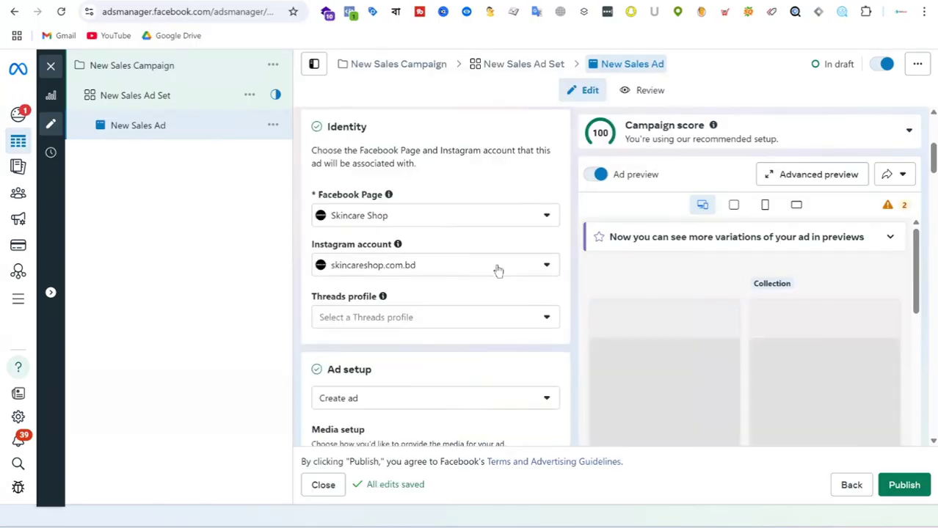
scroll(498, 271, "up", 3)
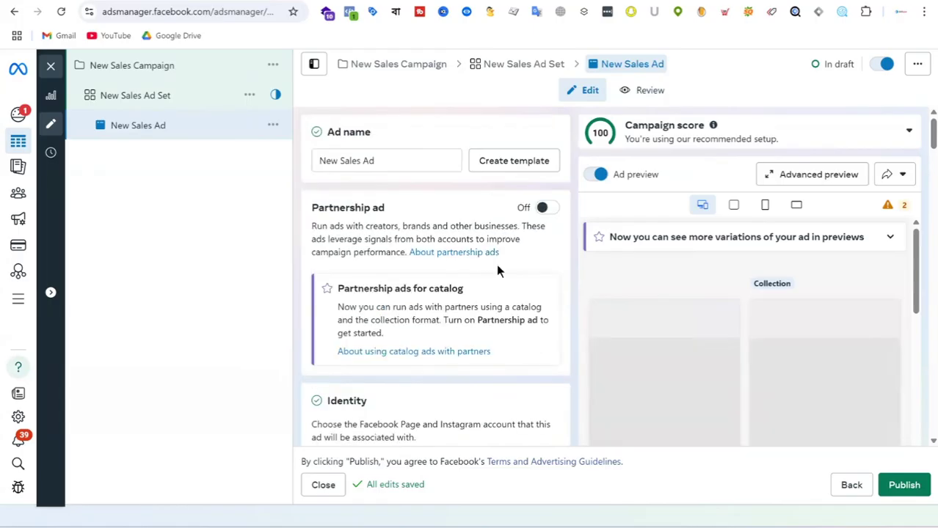
scroll(496, 271, "down", 10)
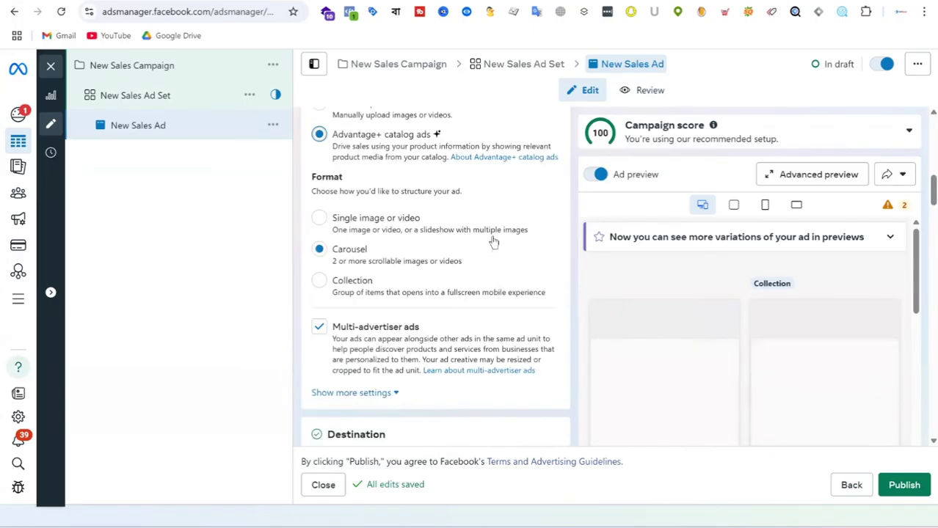
Review the catalog ad's destination, ad sources, carousel card, primary text, call to action and Advantage+ creative settings.
scroll(493, 242, "down", 5)
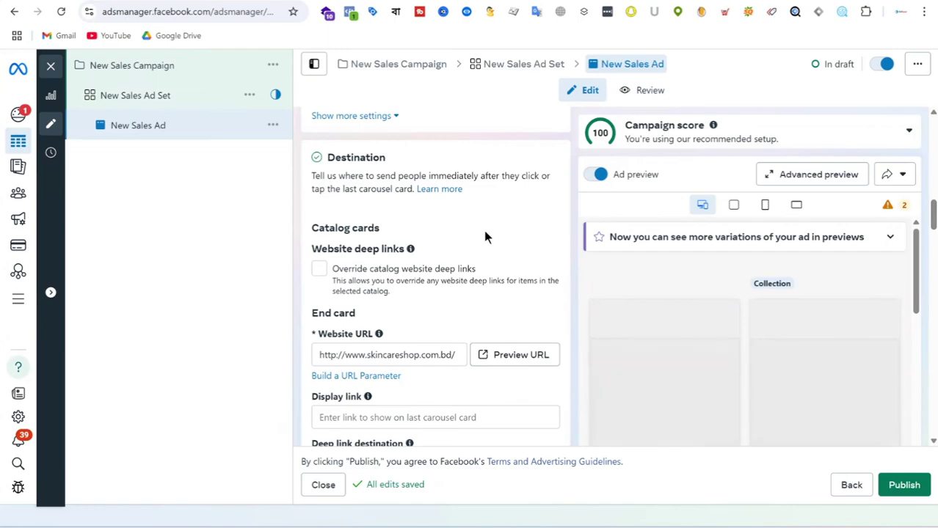
scroll(484, 237, "down", 4)
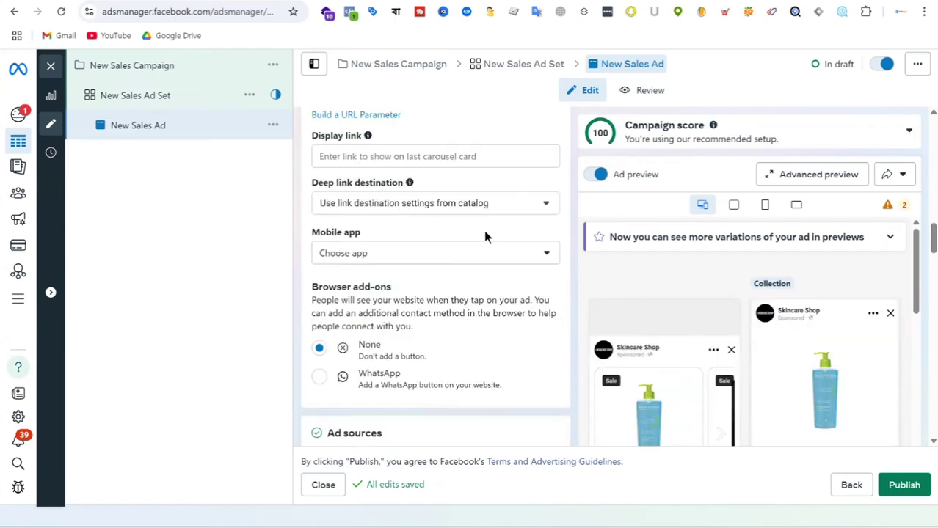
scroll(484, 236, "down", 7)
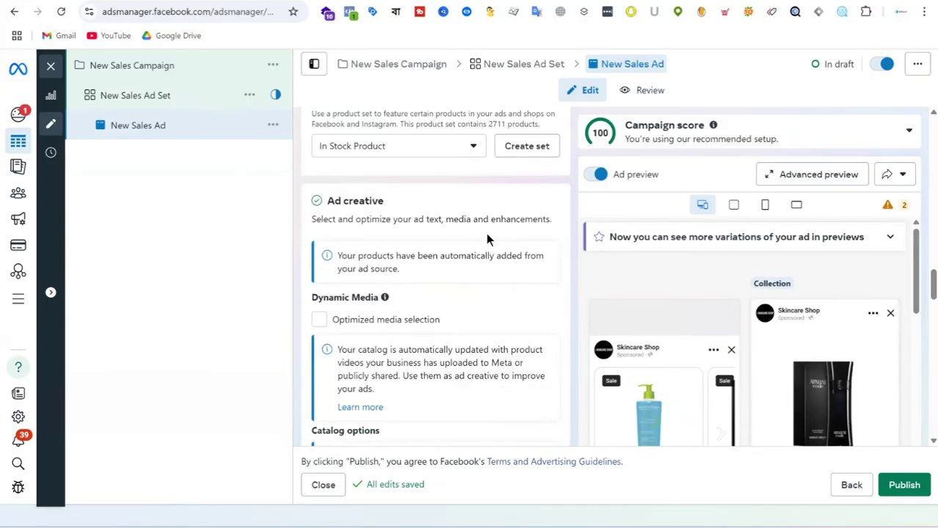
scroll(486, 233, "down", 6)
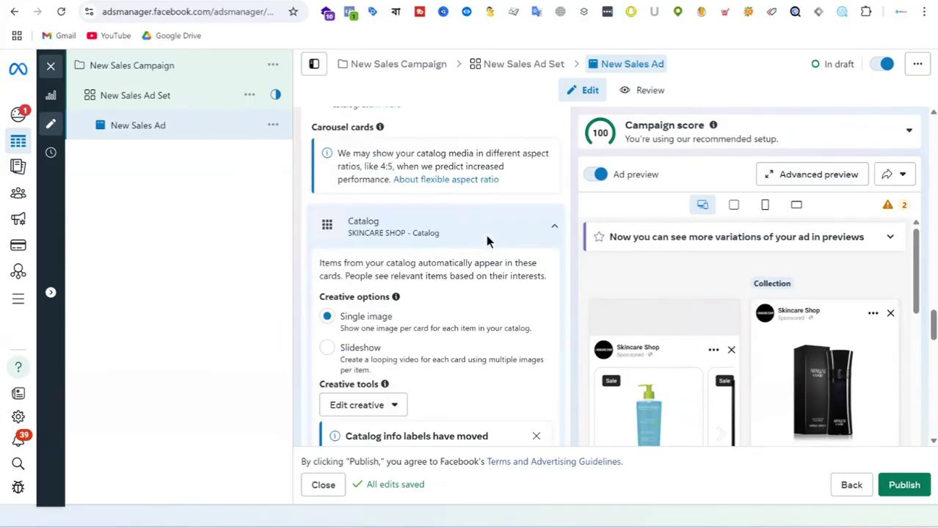
scroll(486, 235, "down", 2)
scroll(488, 239, "down", 2)
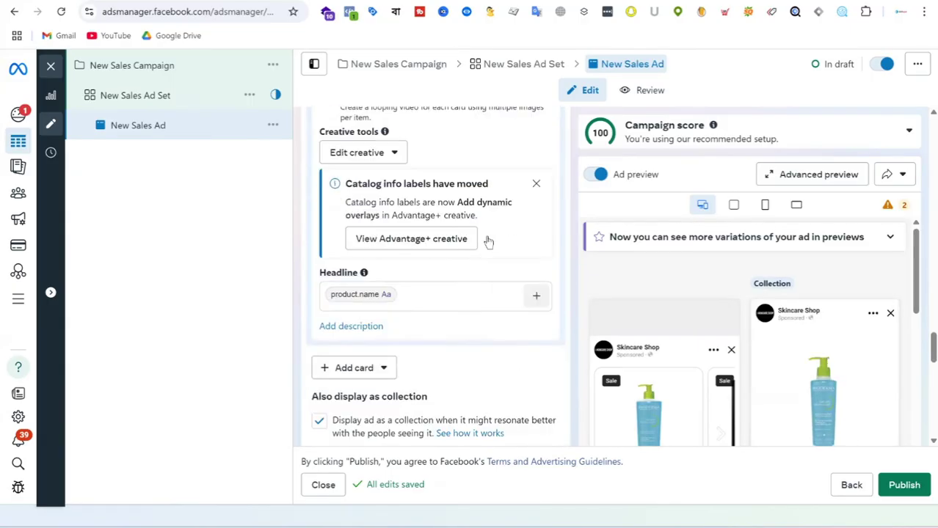
scroll(486, 236, "down", 5)
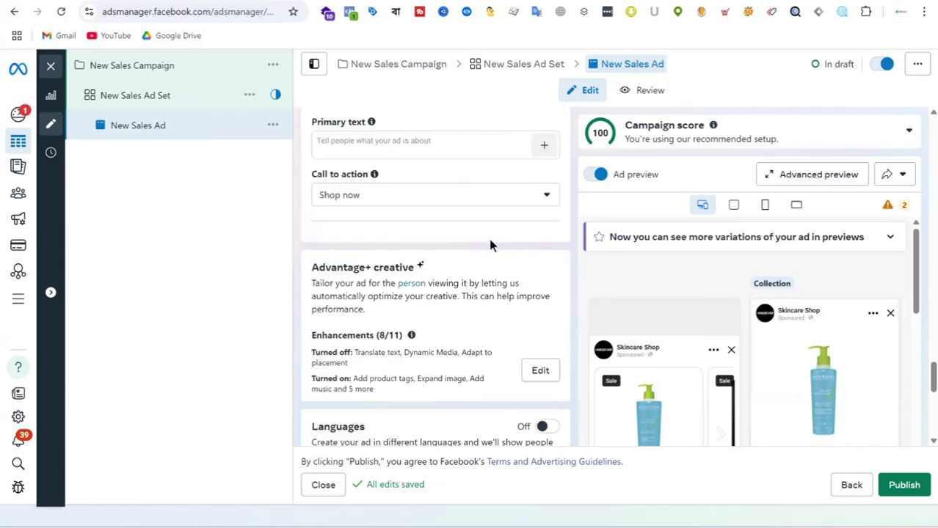
scroll(488, 238, "down", 6)
scroll(489, 239, "up", 5)
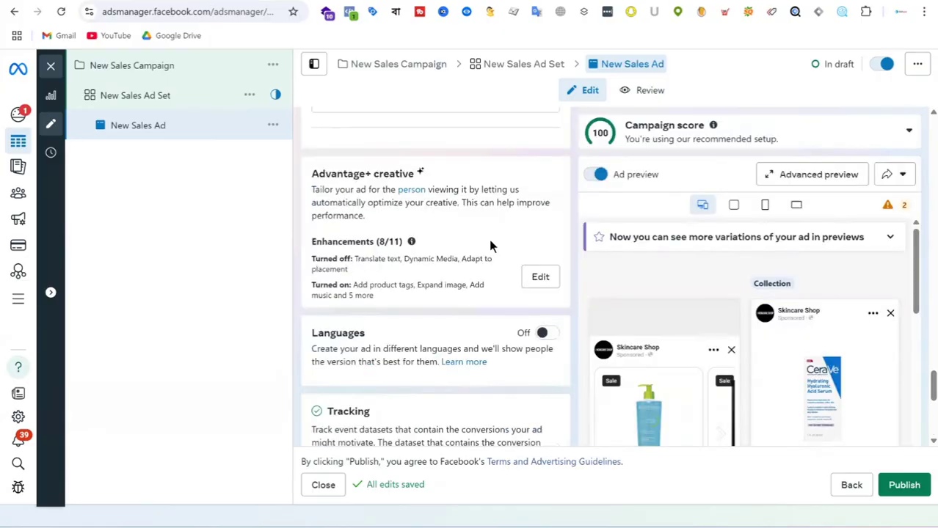
scroll(490, 244, "up", 10)
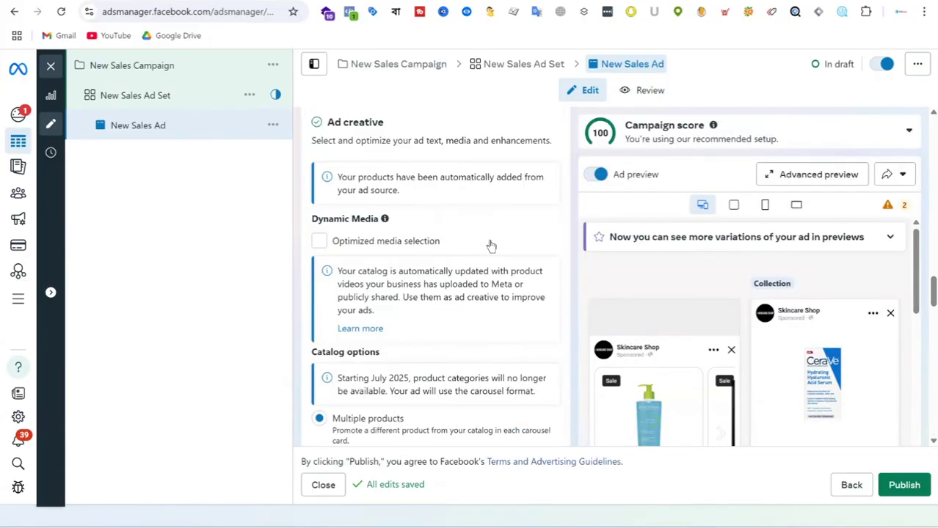
scroll(489, 244, "down", 2)
scroll(490, 248, "down", 2)
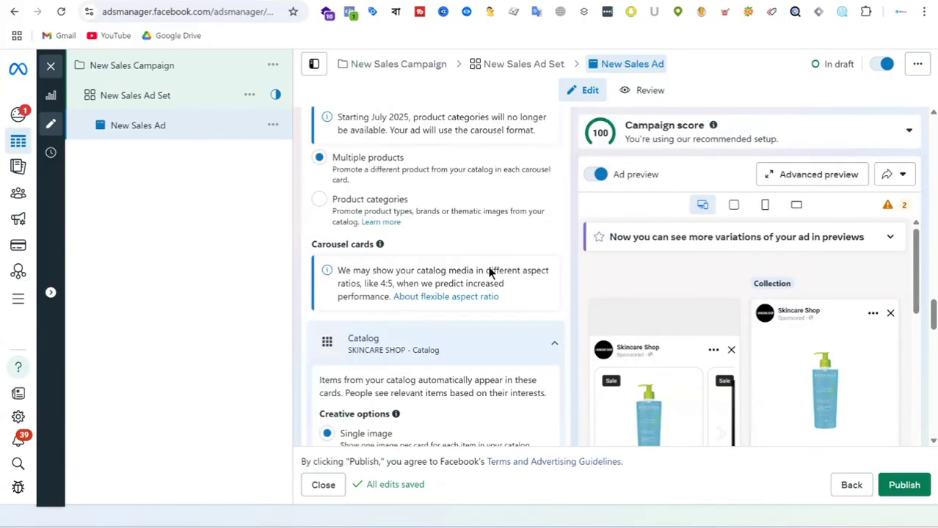
scroll(499, 286, "down", 2)
scroll(518, 242, "down", 1)
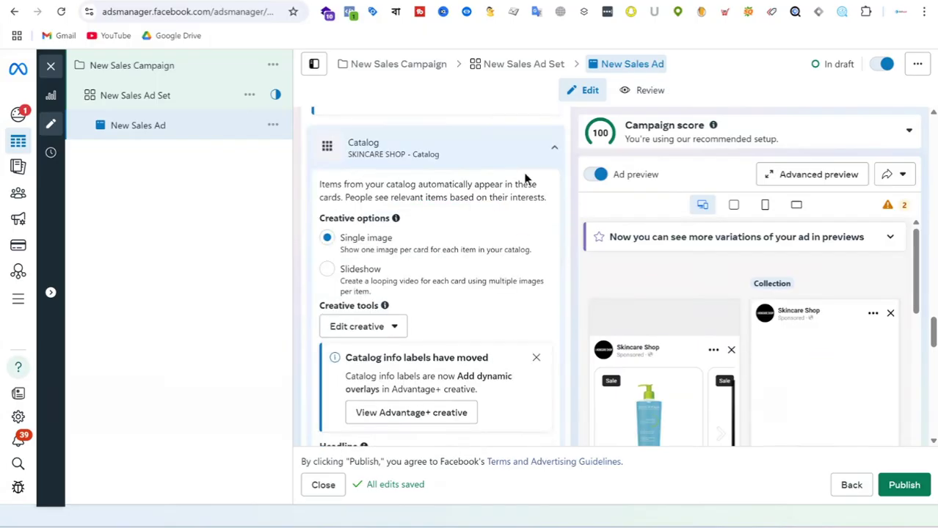
Check which catalogs can be chosen under the ad's ad sources.
scroll(473, 260, "up", 5)
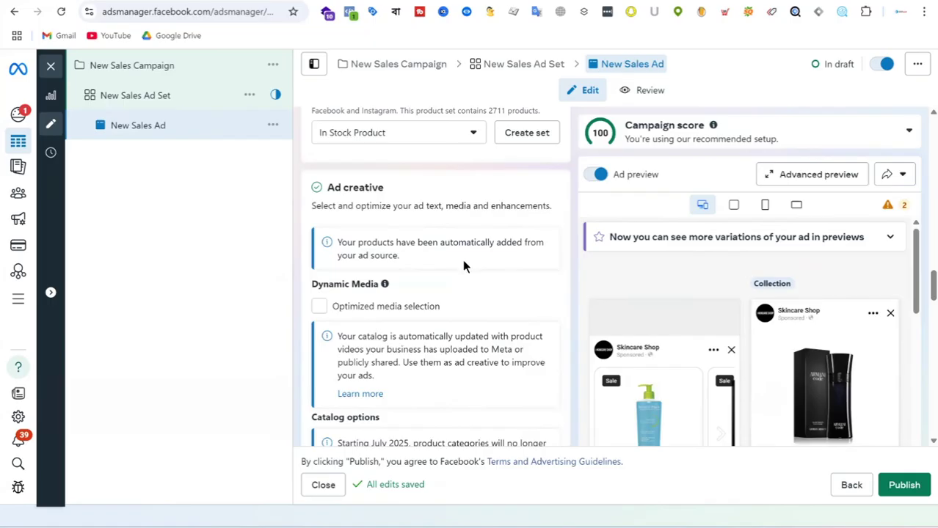
scroll(463, 266, "up", 2)
scroll(461, 267, "up", 2)
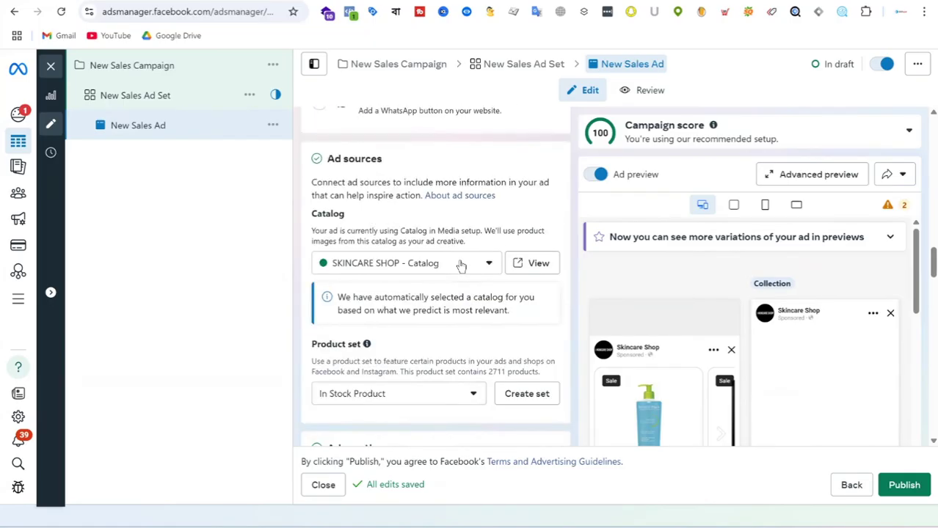
left_click(476, 265)
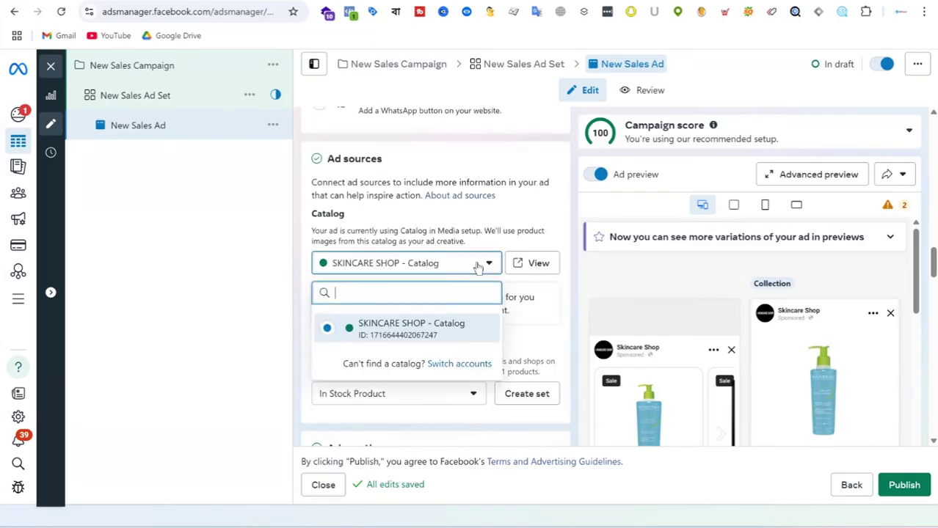
left_click(477, 266)
Choose Aveeno as the product set in the ad sources.
scroll(462, 323, "down", 1)
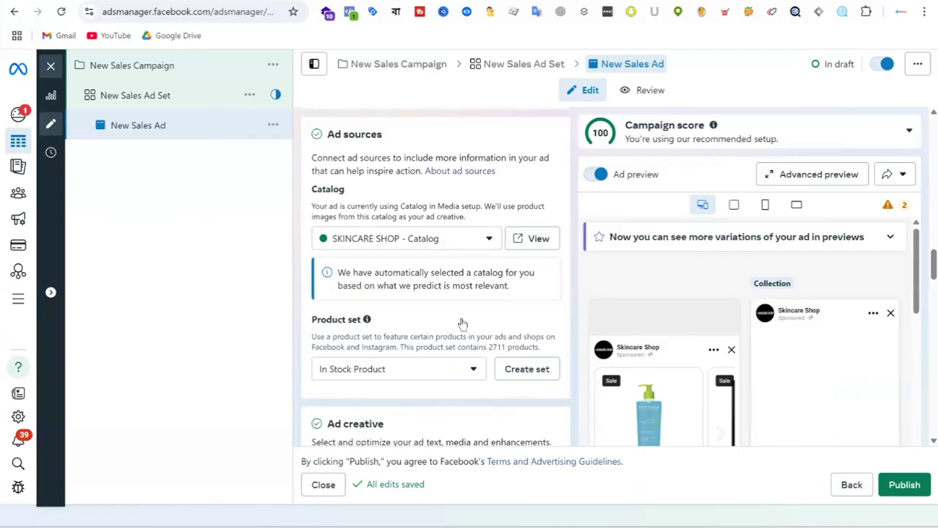
scroll(462, 324, "down", 1)
left_click(440, 329)
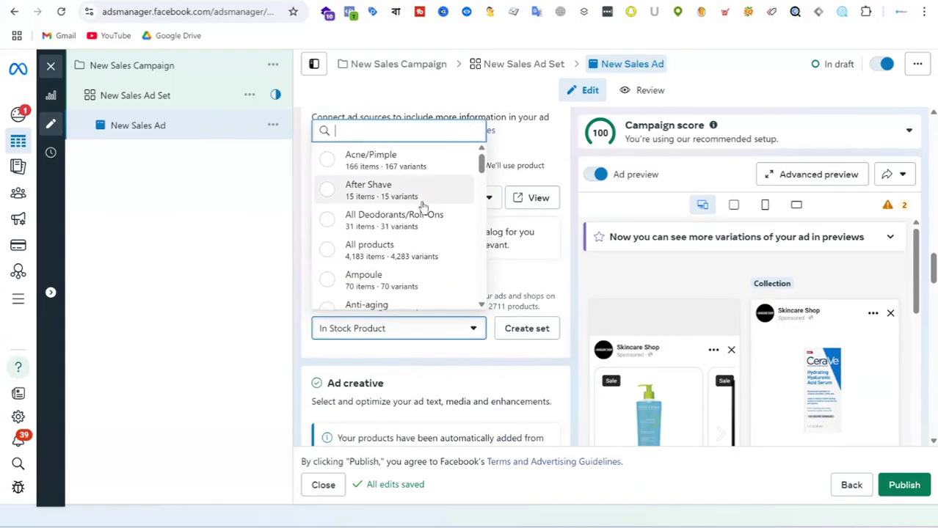
scroll(422, 209, "down", 2)
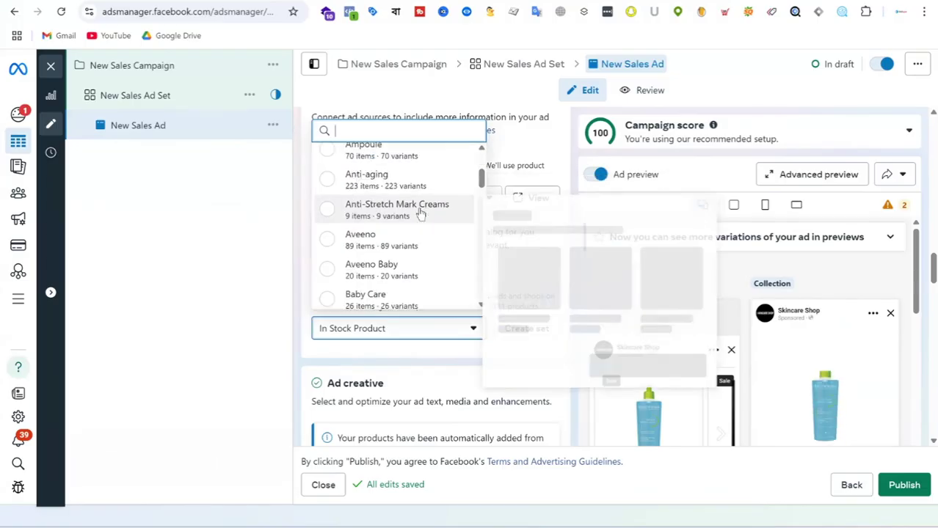
left_click(369, 247)
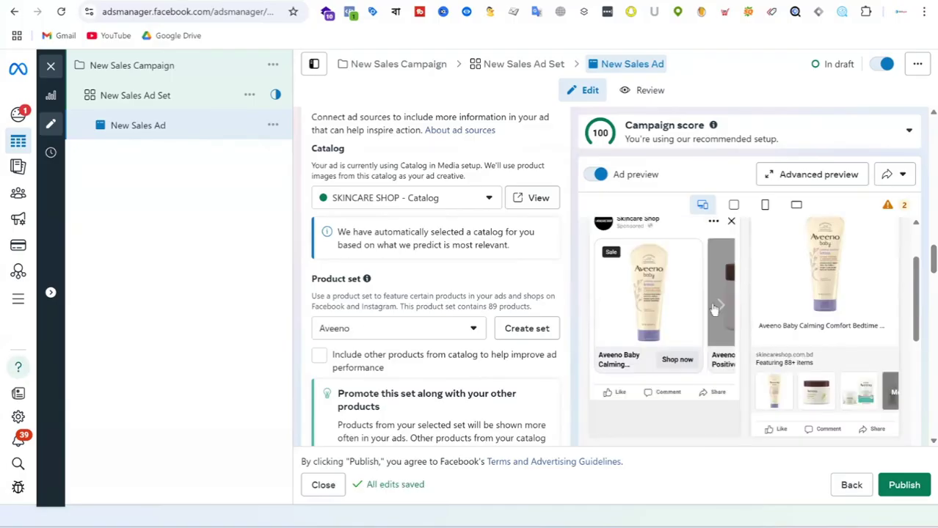
Browse the product cards of the carousel in the ad preview.
left_click(717, 303)
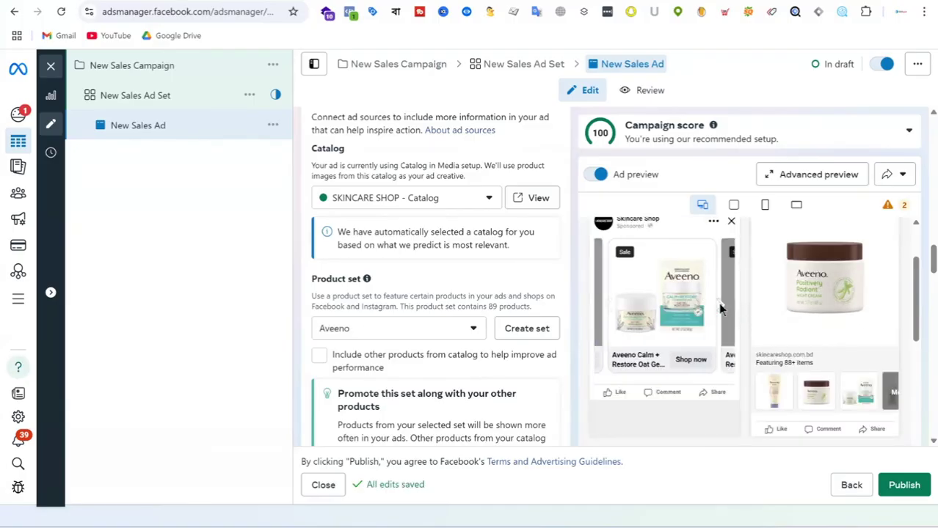
left_click(718, 306)
left_click(719, 307)
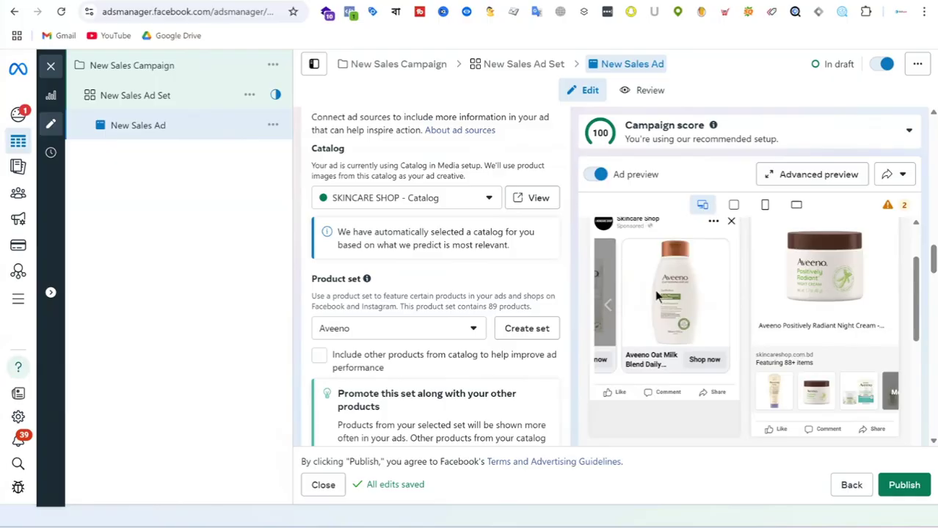
Recheck the ad's settings from media setup and format through destination, product set and creative to tracking.
scroll(483, 266, "up", 10)
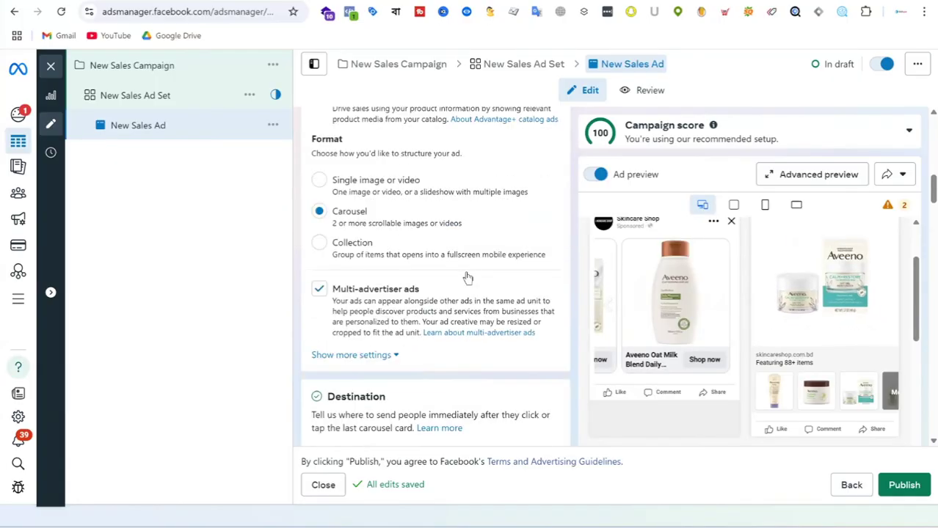
scroll(464, 272, "up", 3)
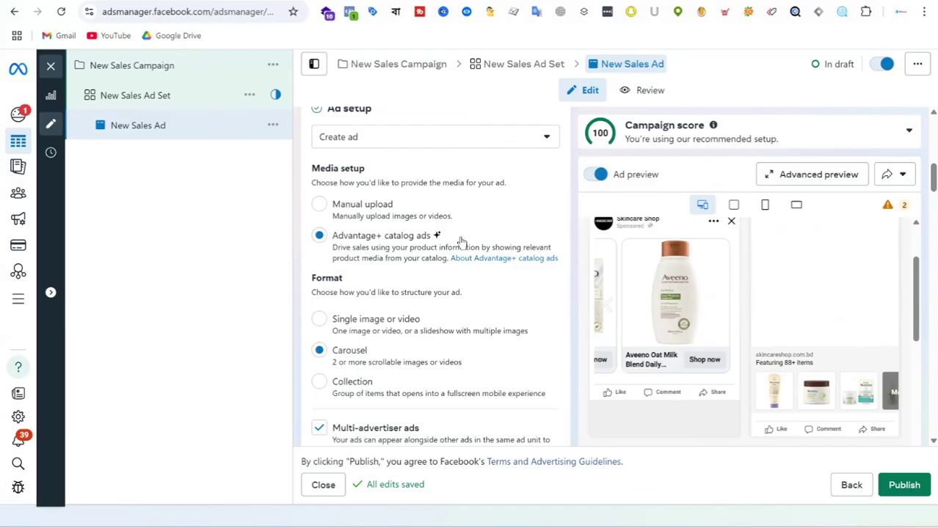
scroll(461, 242, "down", 2)
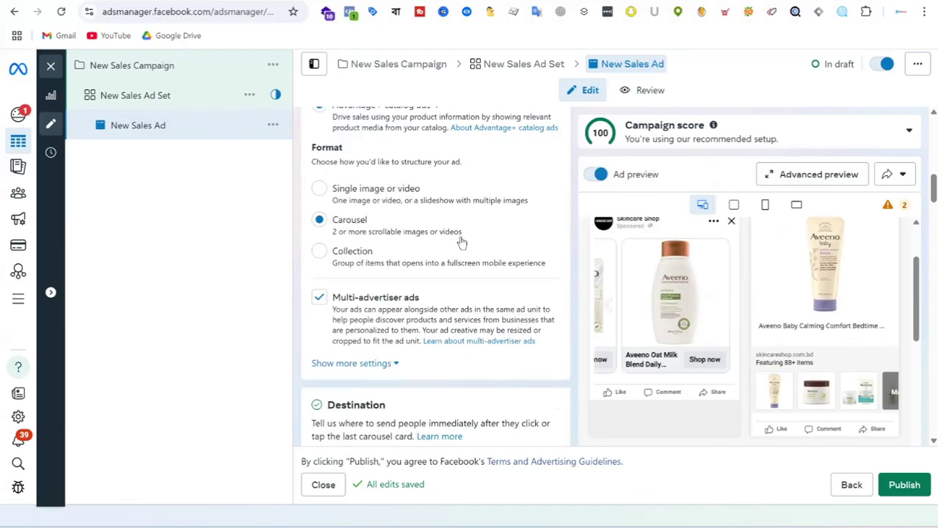
scroll(463, 247, "down", 5)
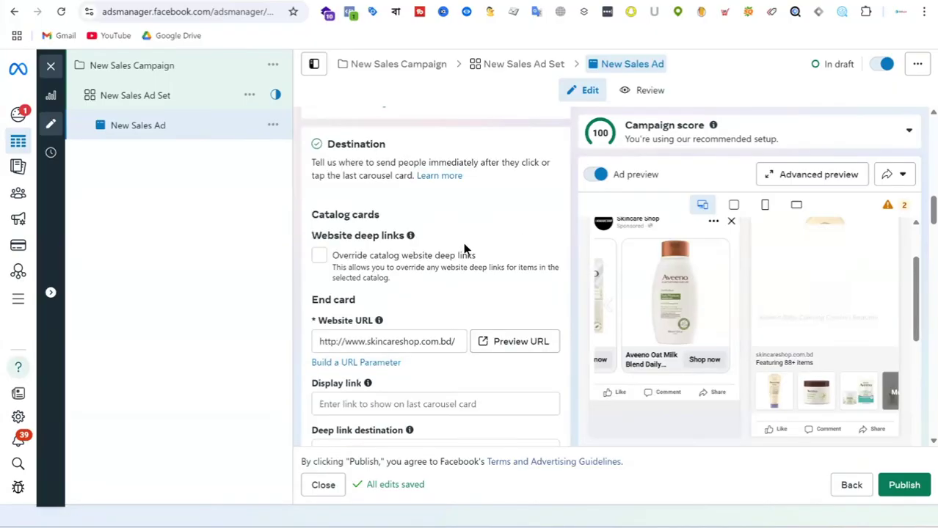
scroll(466, 251, "down", 6)
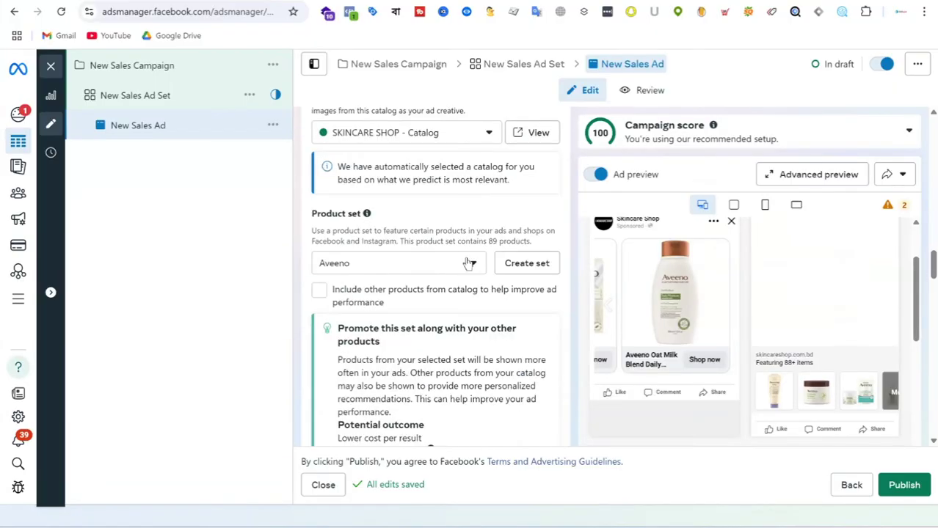
scroll(468, 262, "down", 8)
scroll(467, 263, "down", 10)
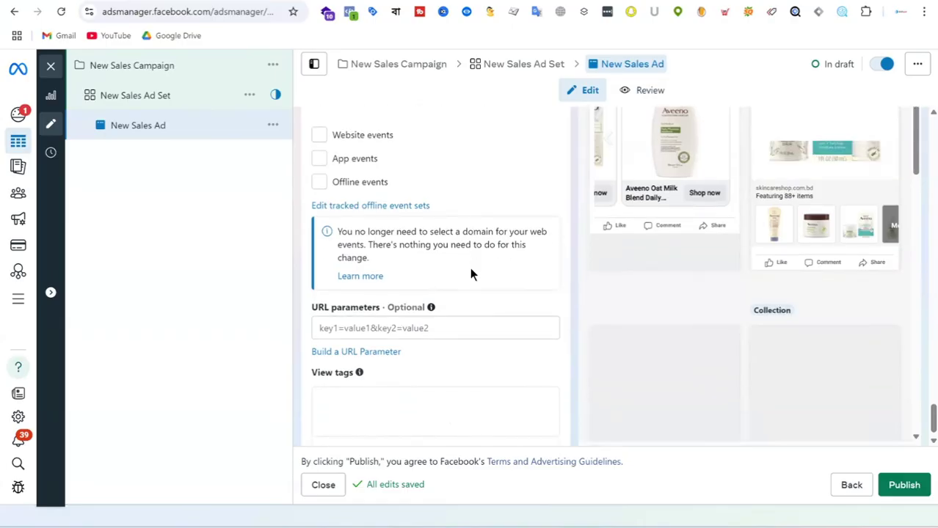
scroll(470, 267, "up", 10)
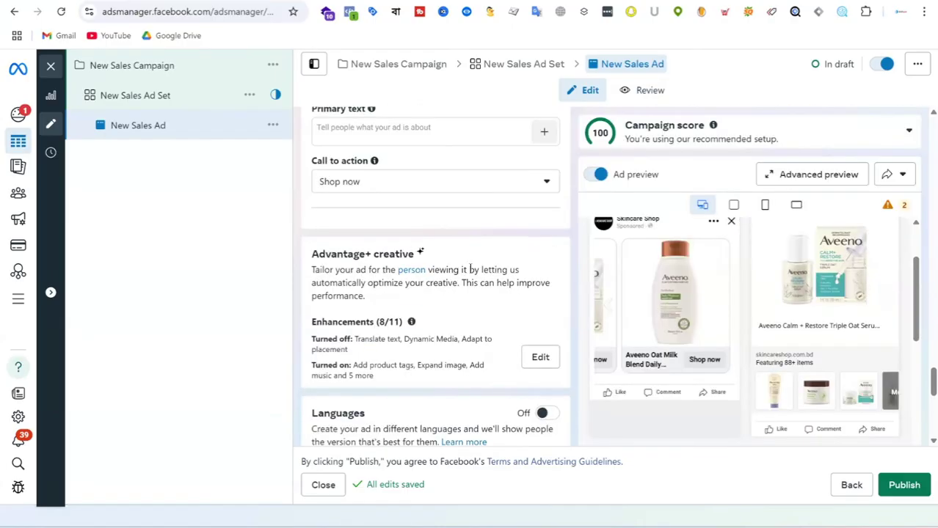
scroll(470, 269, "up", 4)
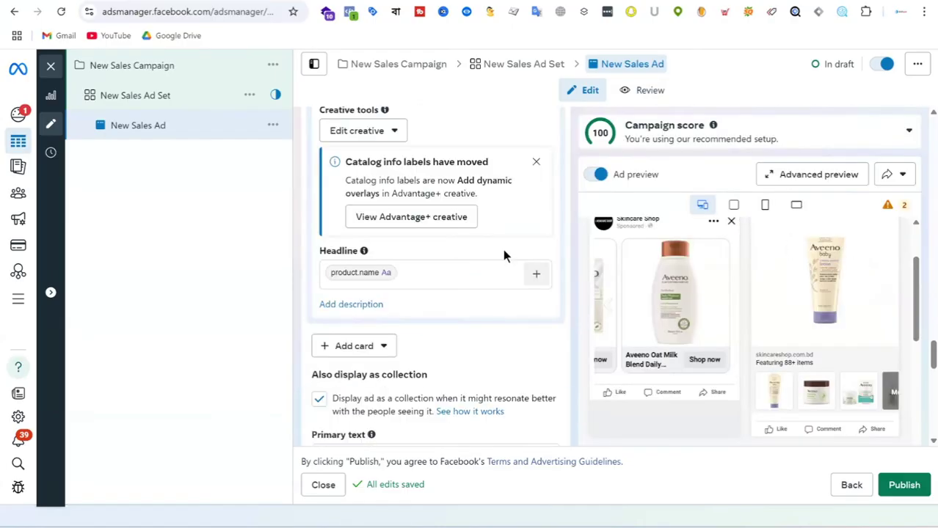
scroll(469, 205, "up", 8)
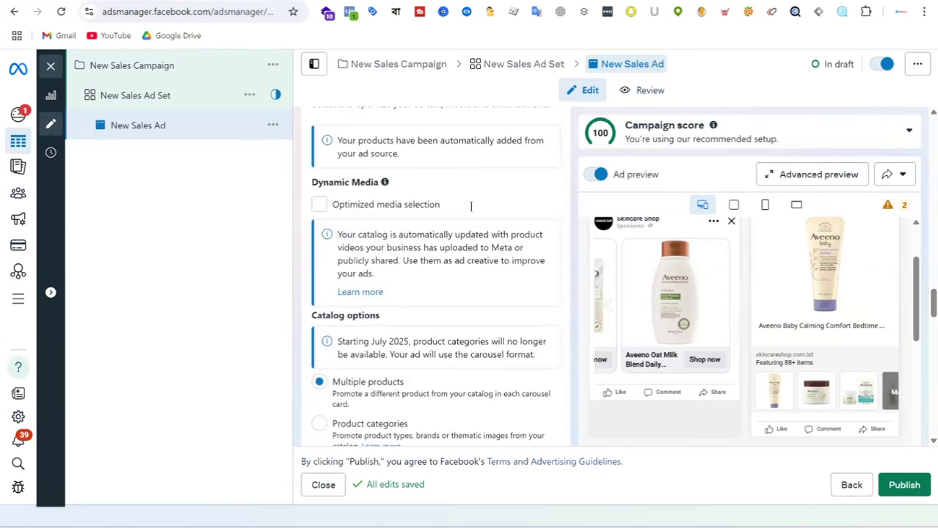
scroll(471, 211, "up", 8)
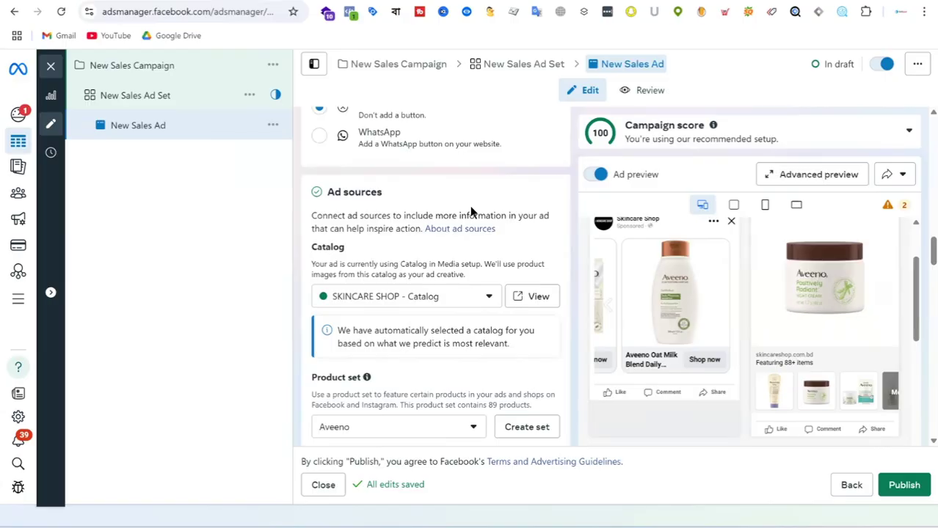
scroll(471, 210, "up", 8)
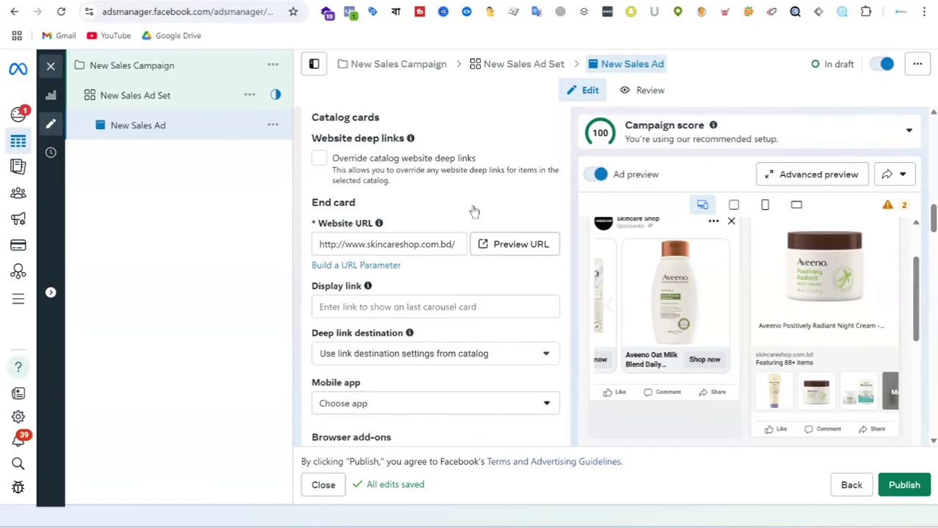
scroll(471, 211, "up", 5)
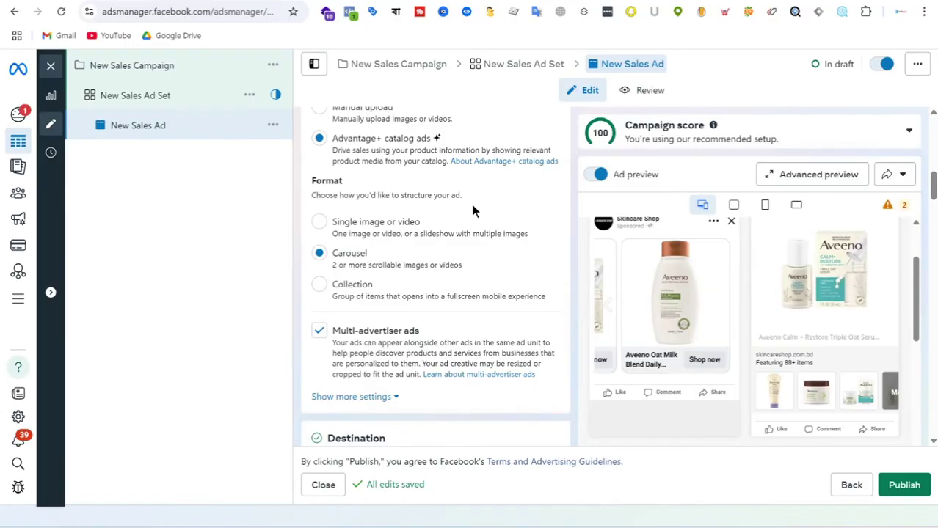
scroll(472, 207, "up", 10)
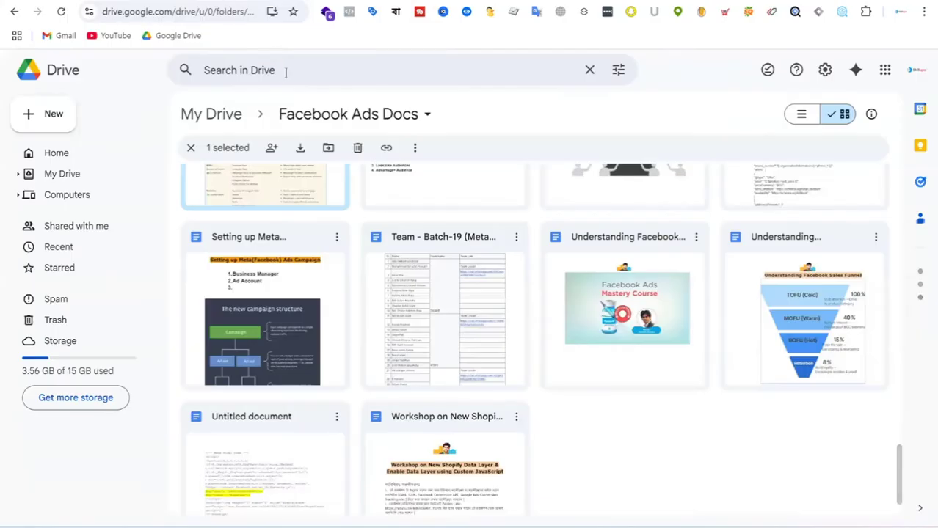
Switch to Google Drive, search for "class note" and open the document "Class Note - Batch-19 (Meta Ads)".
left_click(285, 70)
type("class n")
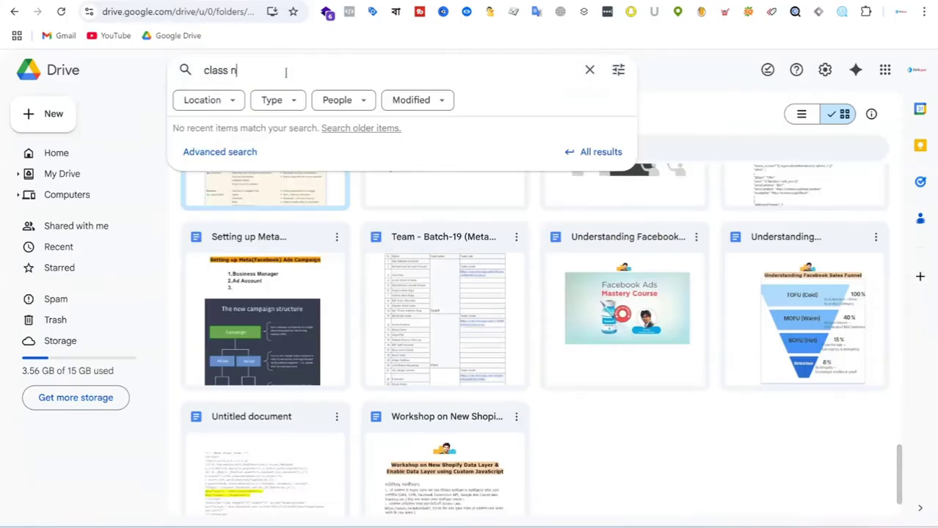
type("ote")
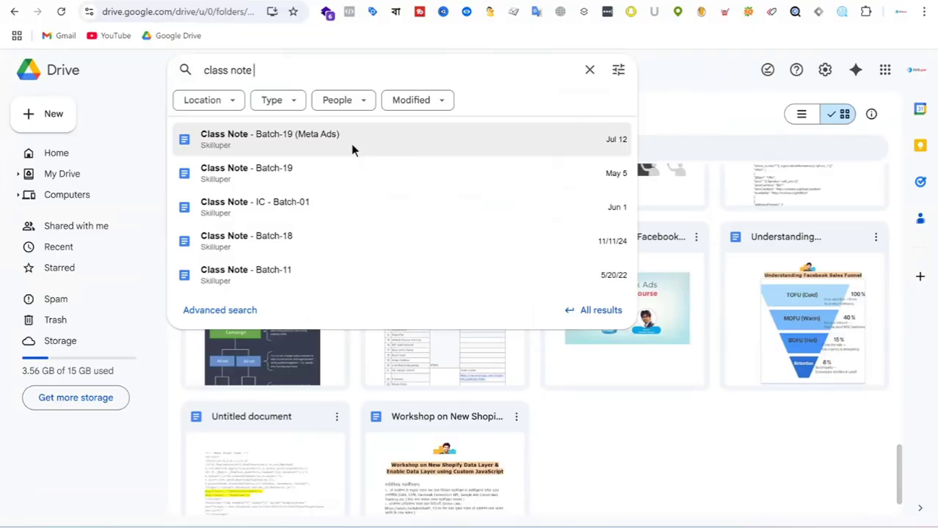
left_click(351, 146)
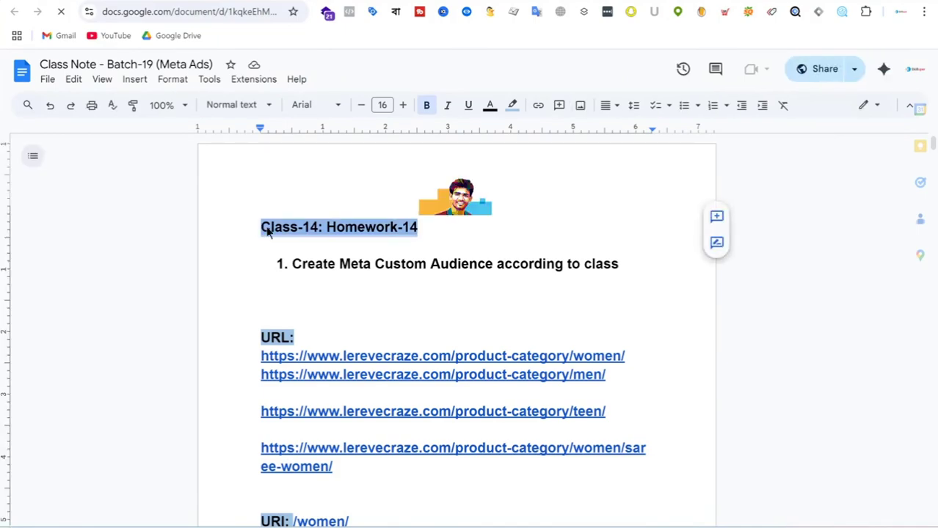
Make room above the Class-14 heading and place a copy of "Class-14: Homework-14" directly under the picture.
key("Return")
key("Return")
key("Return")
key("Return")
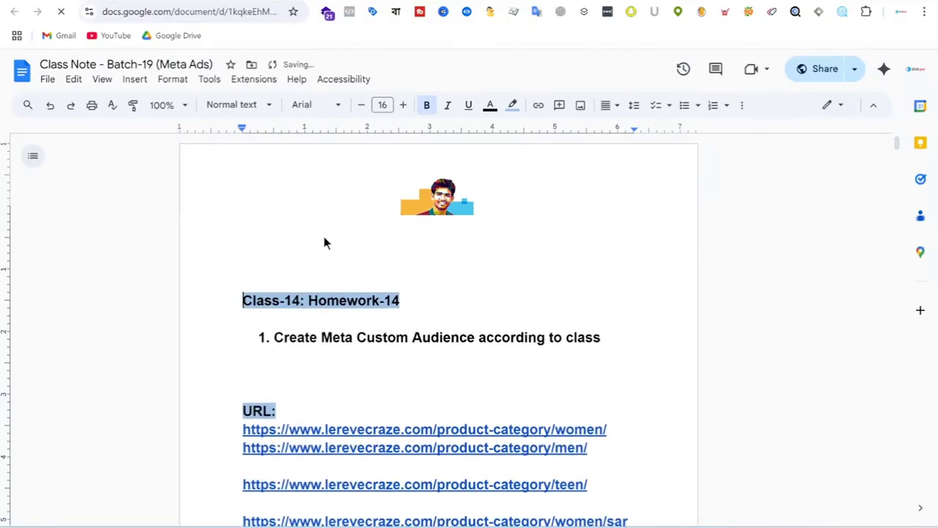
left_click(323, 236)
type("Class-14: Homework-14")
Change the copied heading to "Class-15: Homework-15" and add two new lines below it.
left_click(301, 228)
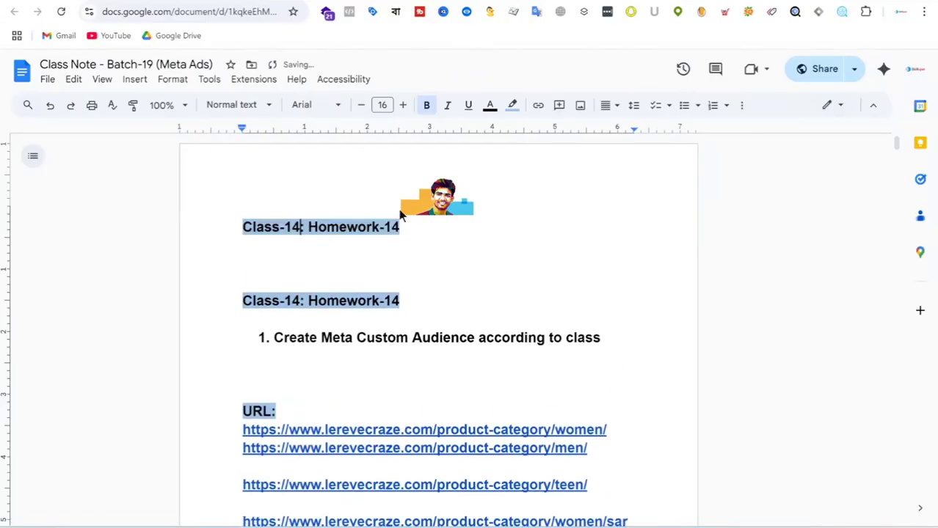
key("BackSpace")
type("5")
left_click(403, 230)
key("BackSpace")
type("5")
key("Return")
key("Return")
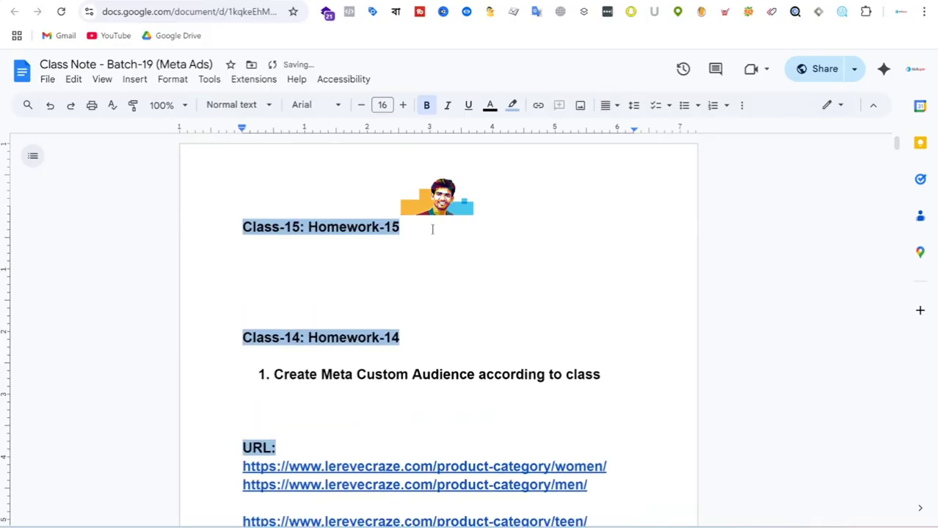
Get rid of the blue highlight for the line below the Class-15 heading and start numbered item 1 there.
type("1.")
key("BackSpace")
key("BackSpace")
left_click(513, 107)
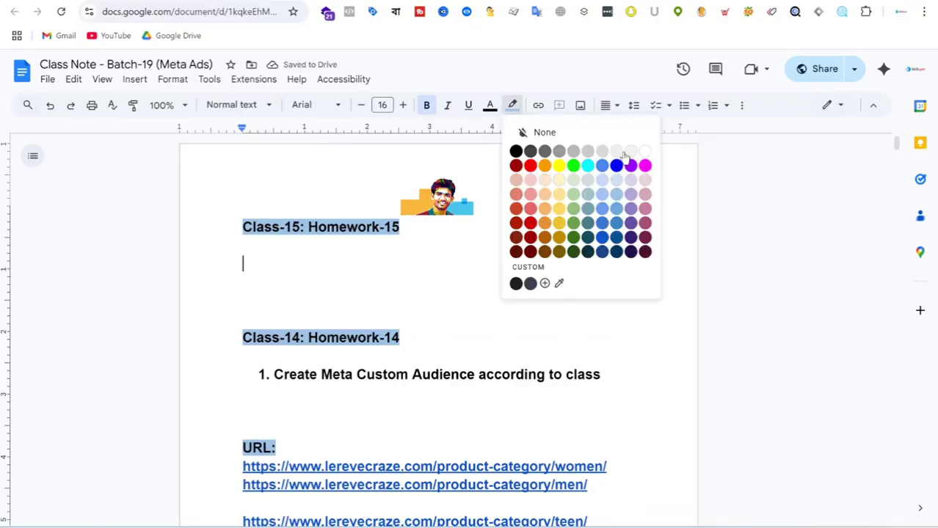
left_click(645, 166)
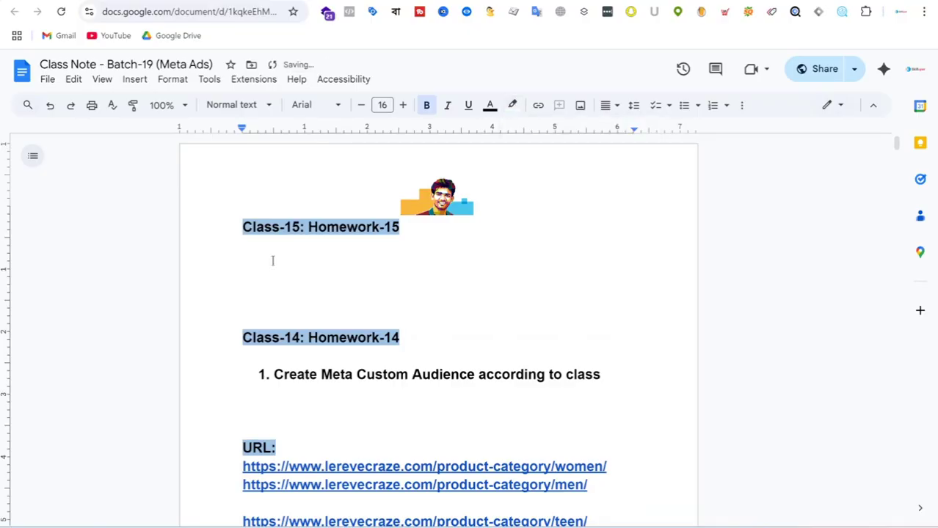
type("1.")
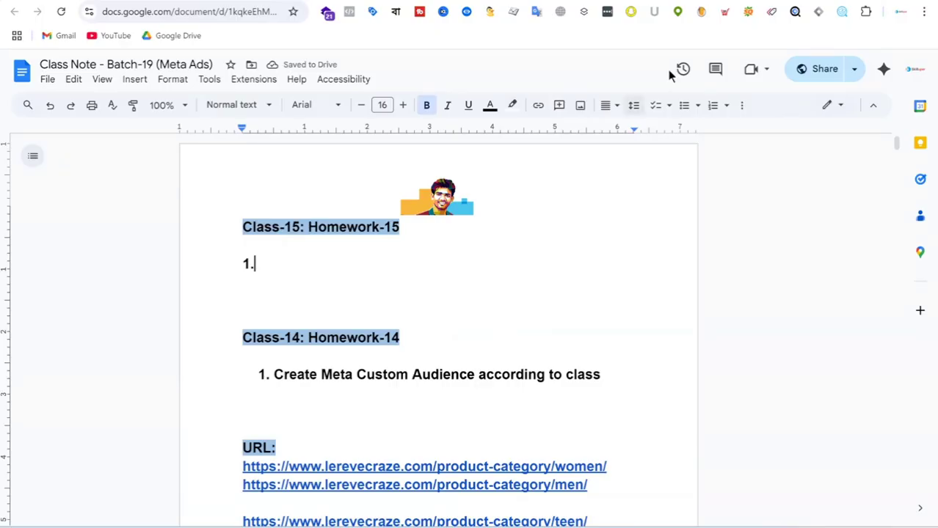
key("ctrl+t")
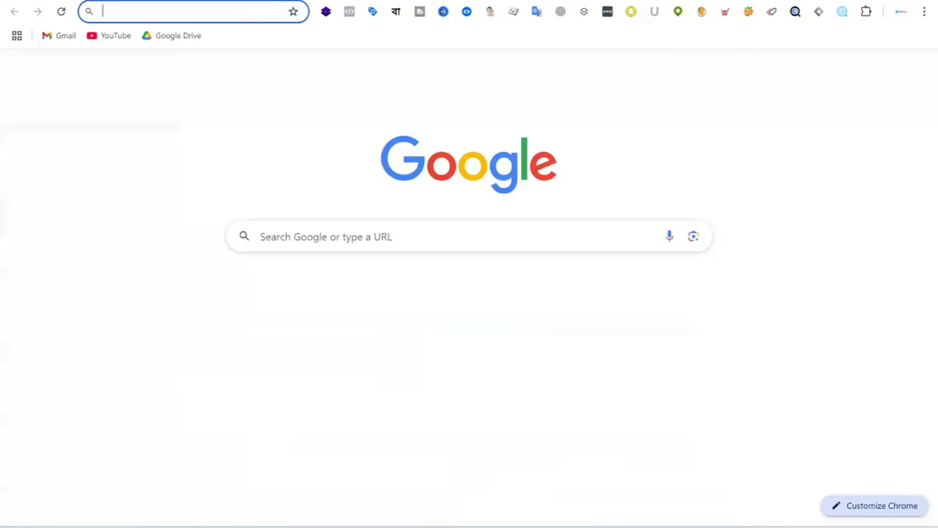
type("facebook")
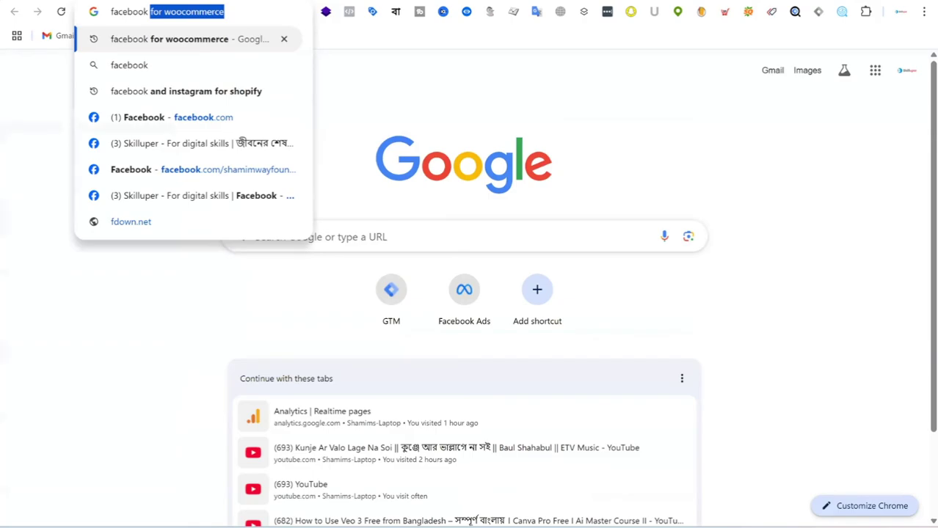
type("pixel")
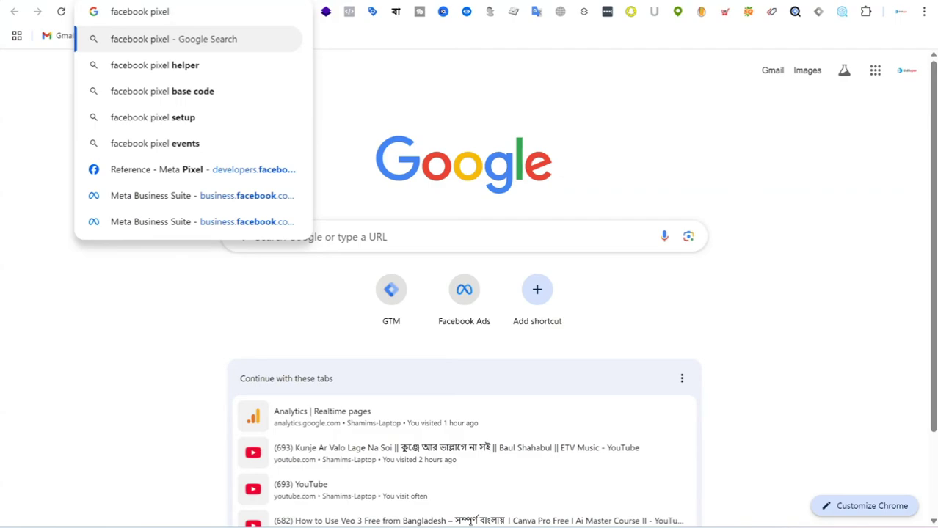
key("Escape")
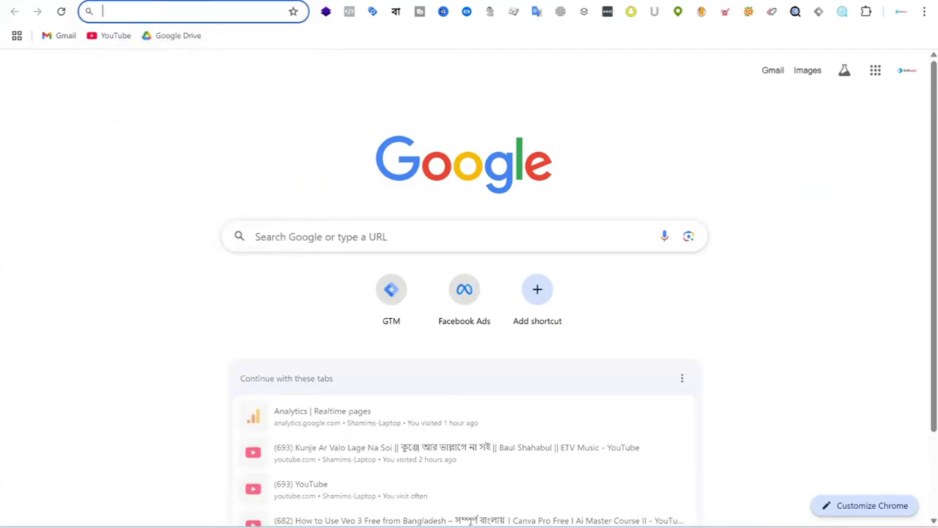
Search the web for "wetracked" and open the wetracked.io website from the results.
type("wetrac")
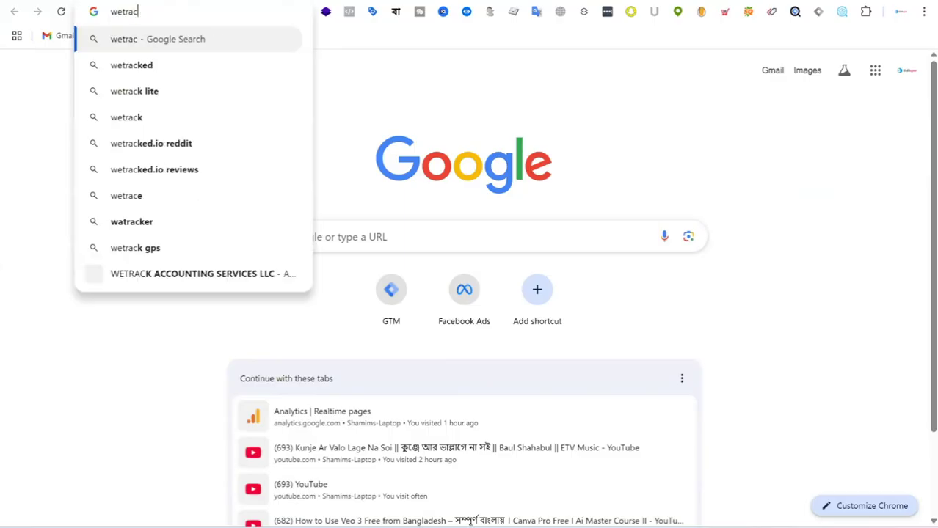
type("k")
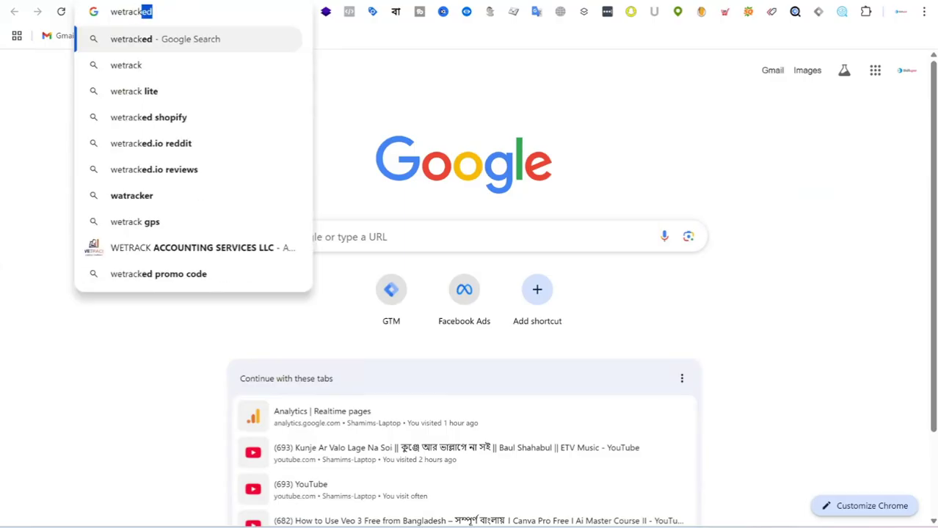
type("ed")
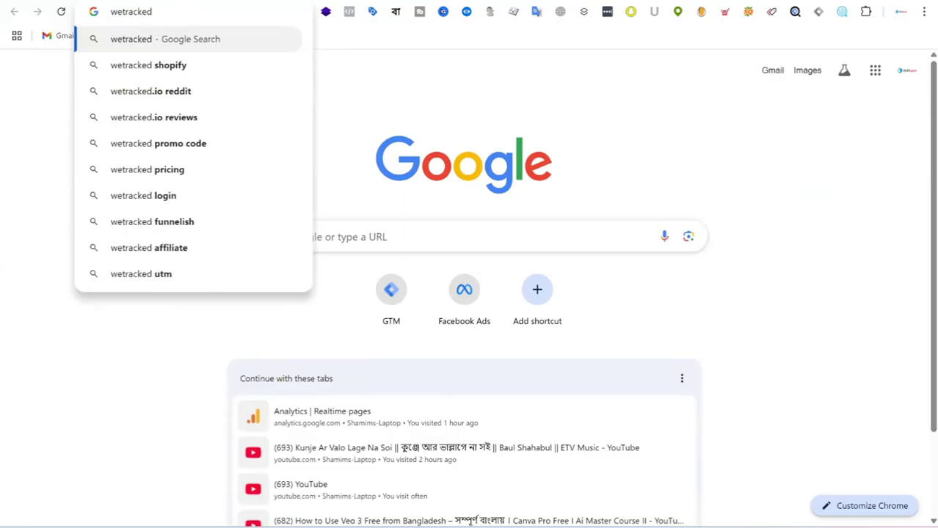
key("Return")
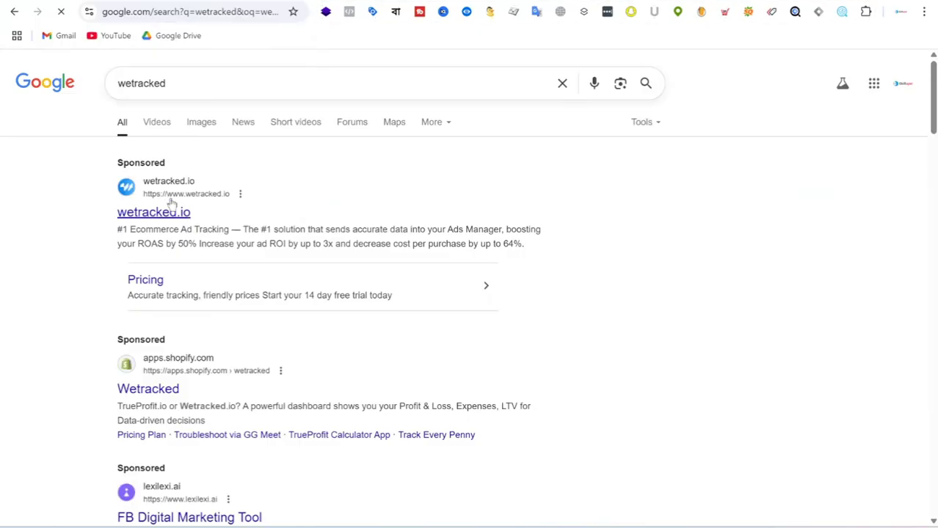
left_click(168, 212)
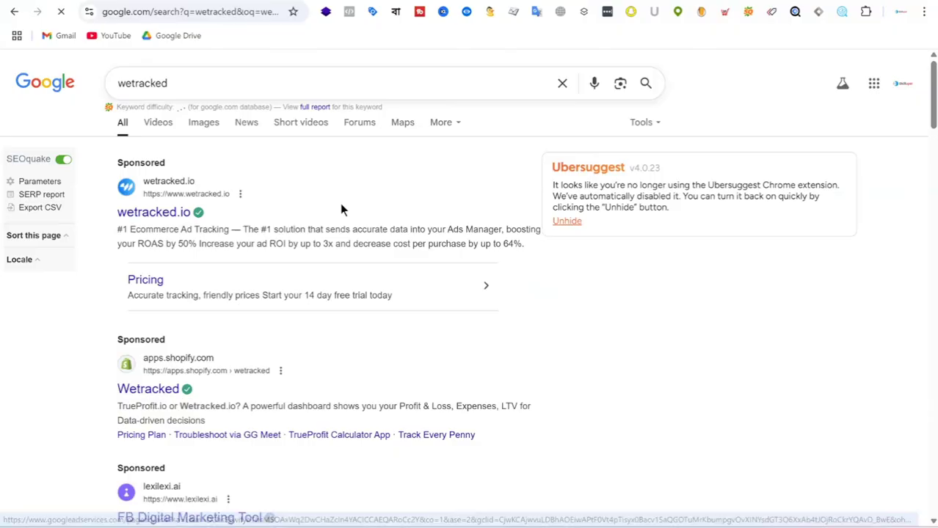
left_click(176, 213)
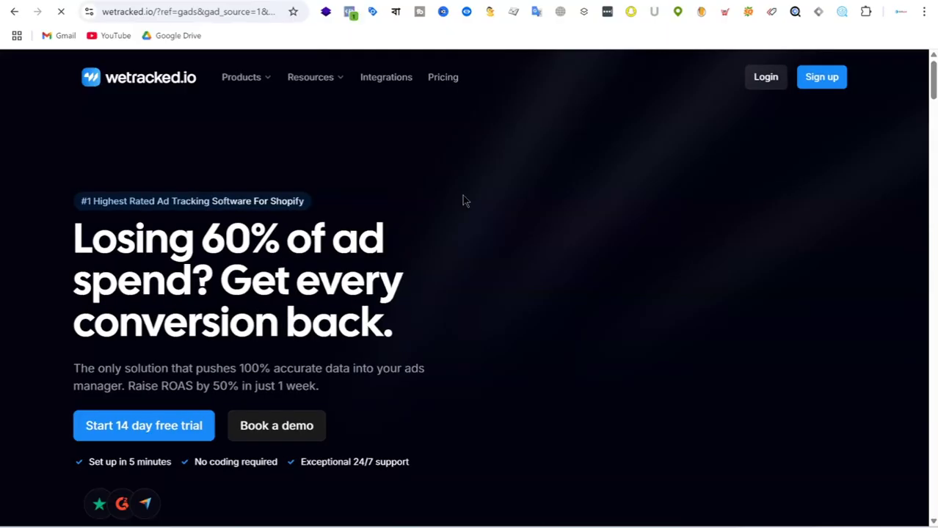
Look through the wetracked.io home page, from the introduction and tracking features to the ad spend calculator.
scroll(464, 206, "down", 5)
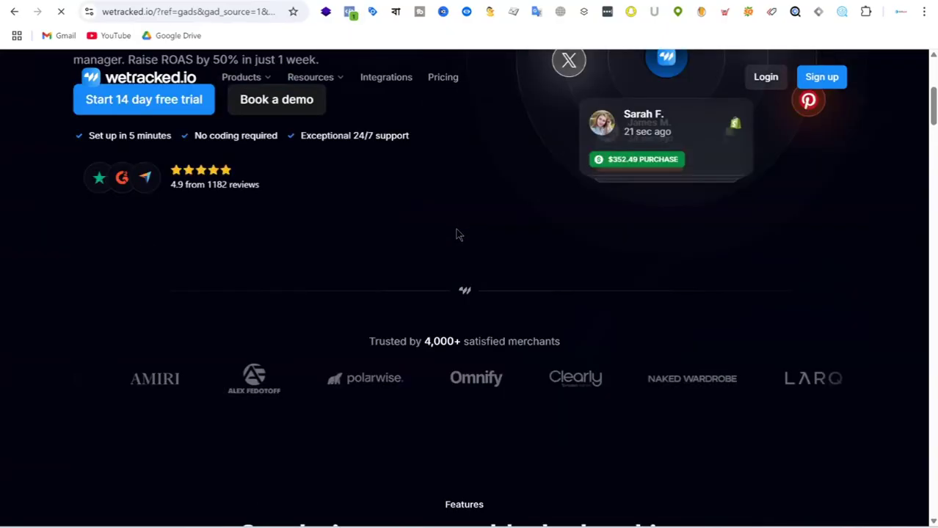
scroll(457, 231, "down", 5)
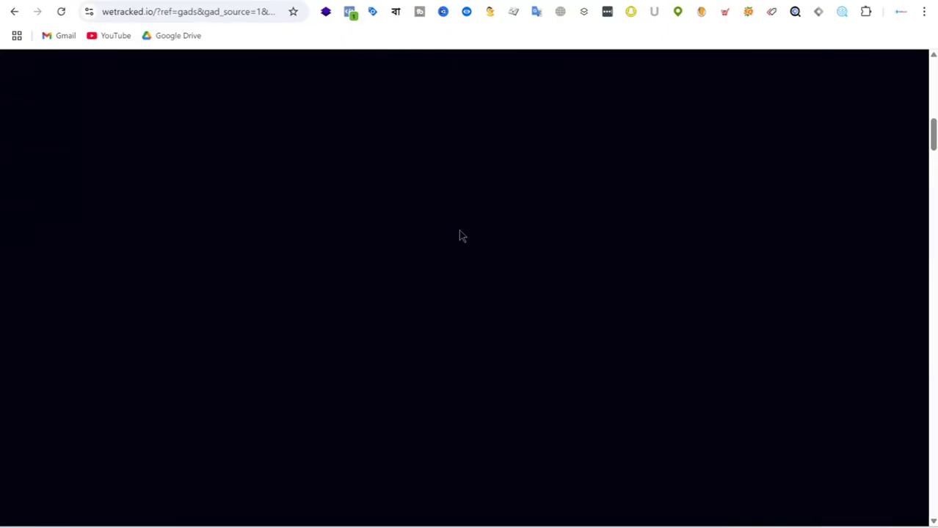
scroll(761, 280, "down", 3)
scroll(672, 274, "down", 15)
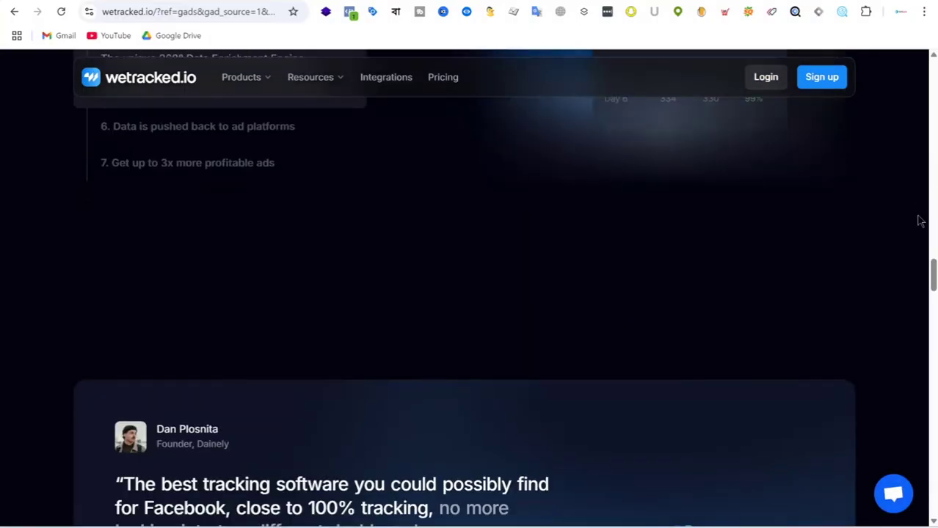
scroll(915, 115, "up", 10)
scroll(915, 59, "up", 5)
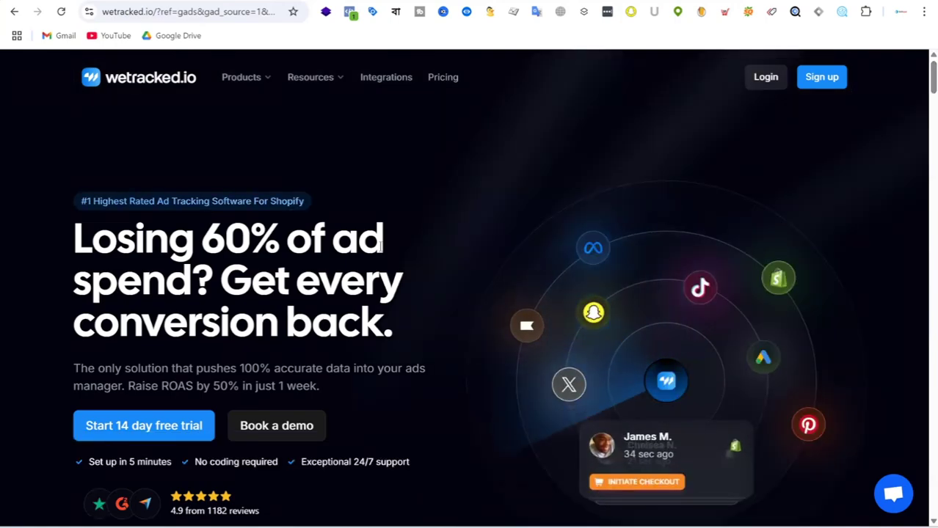
scroll(471, 212, "down", 5)
scroll(471, 213, "down", 5)
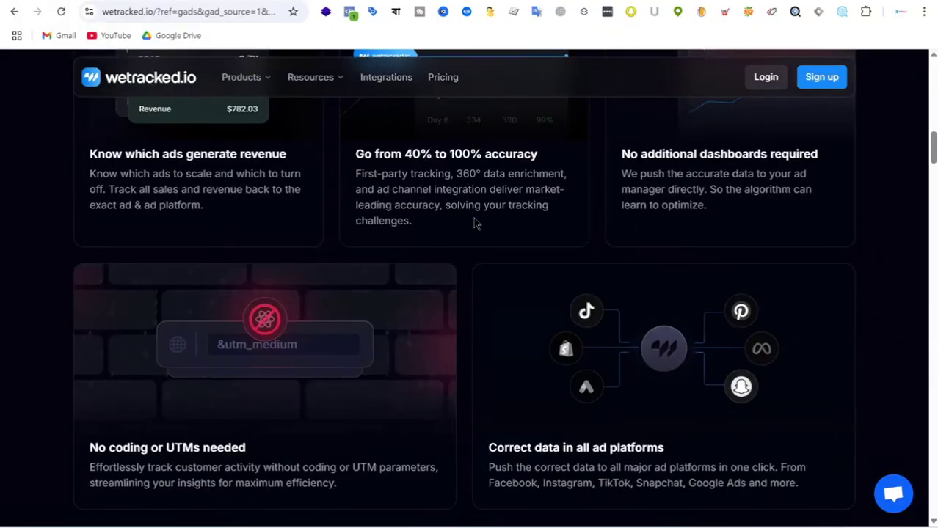
scroll(474, 223, "down", 5)
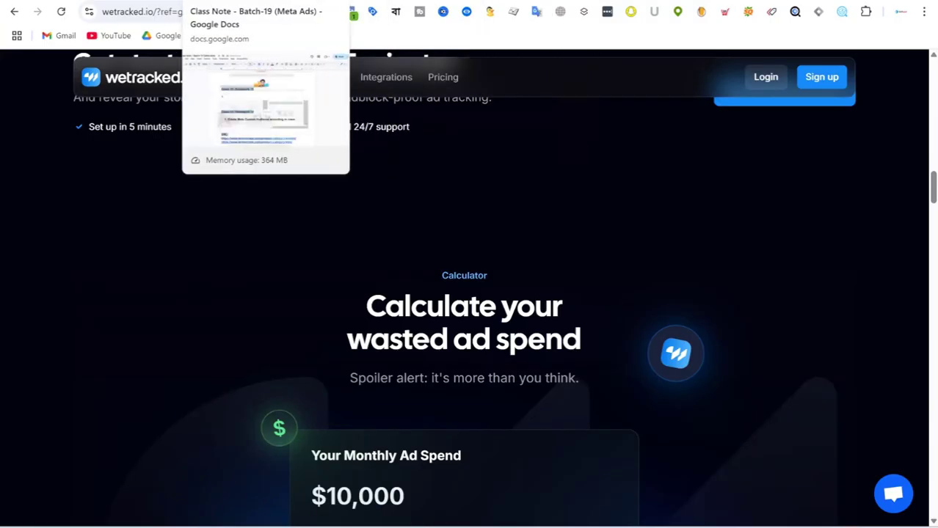
Return to the class note and write "Setup Facebook Shop and Catalog" as item 1 under the Class-15 heading.
left_click(206, 2)
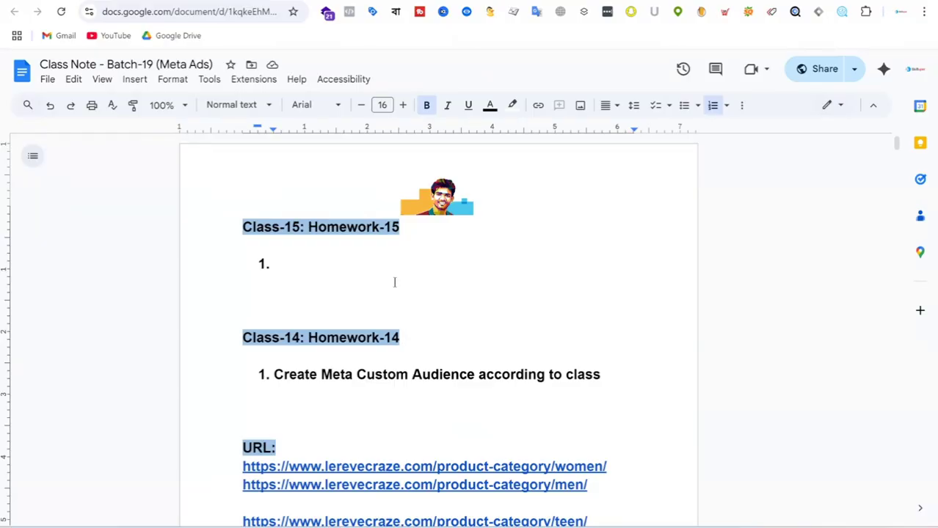
type("Setup ")
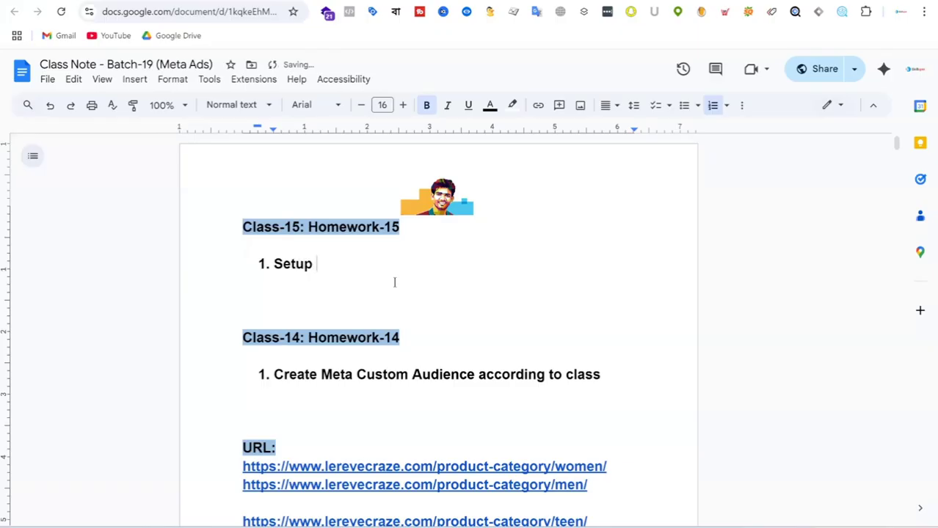
type("Facebook Sho")
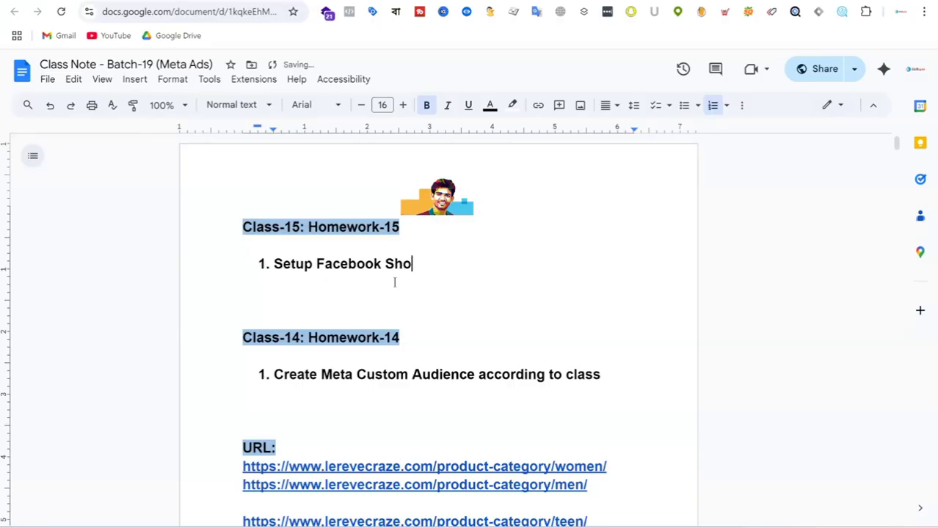
type("p and Ca")
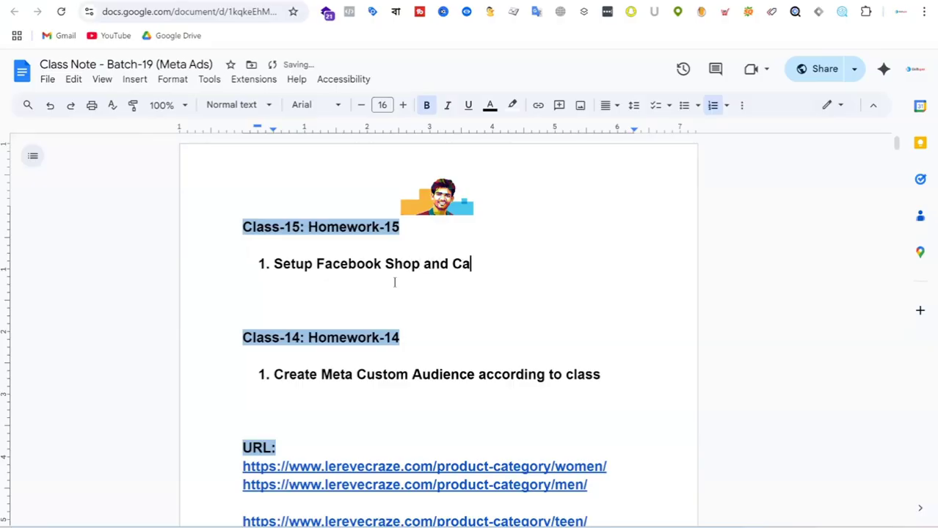
type("talogi")
key("BackSpace")
type("an")
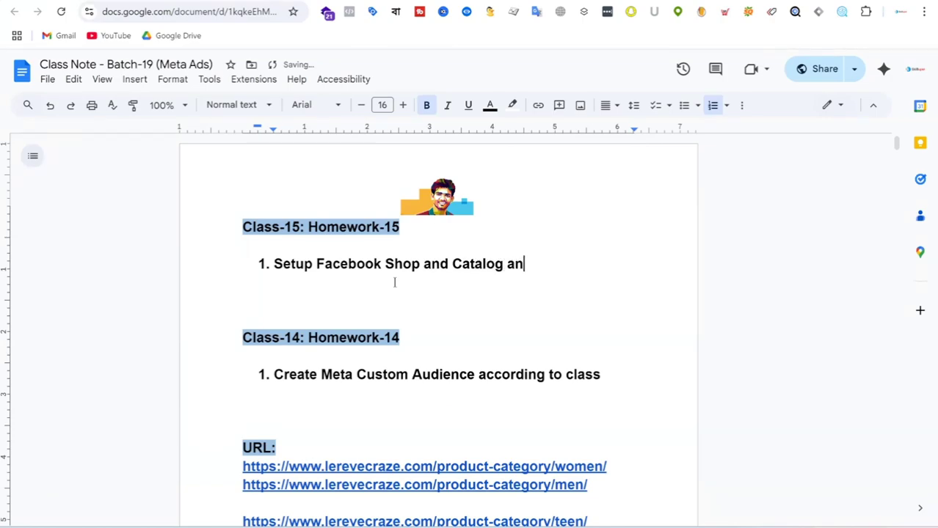
Complete homework item 1 with "and integrate with Pixel" and start item 2 below it.
key("BackSpace")
key("BackSpace")
type("and integrate wi")
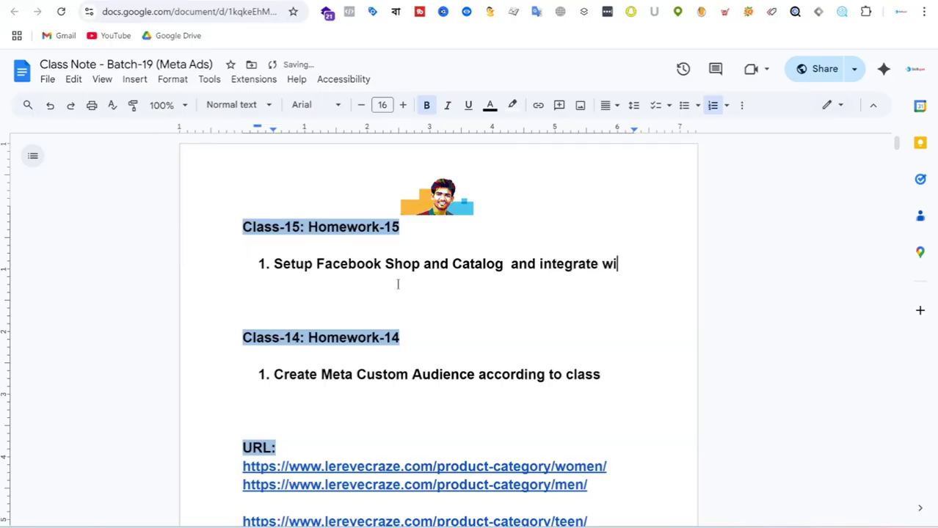
type("th")
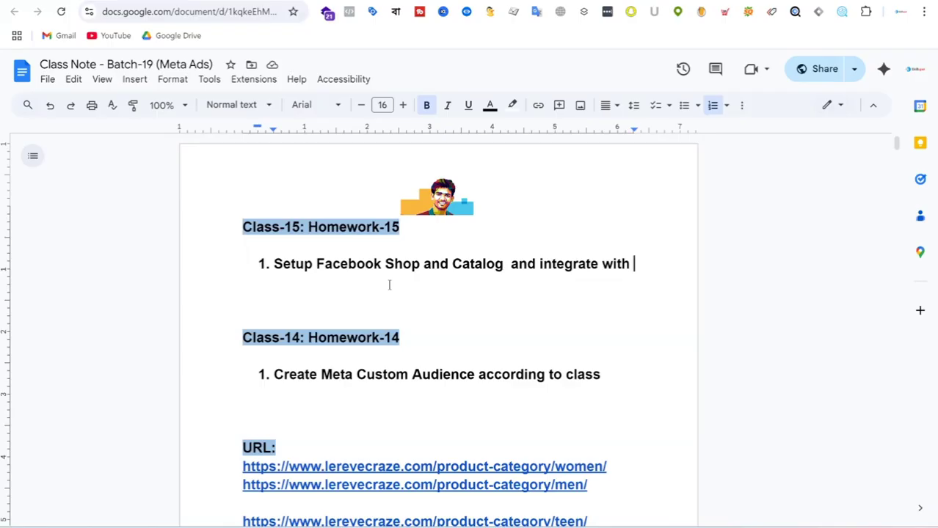
type("Pixel")
key("Return")
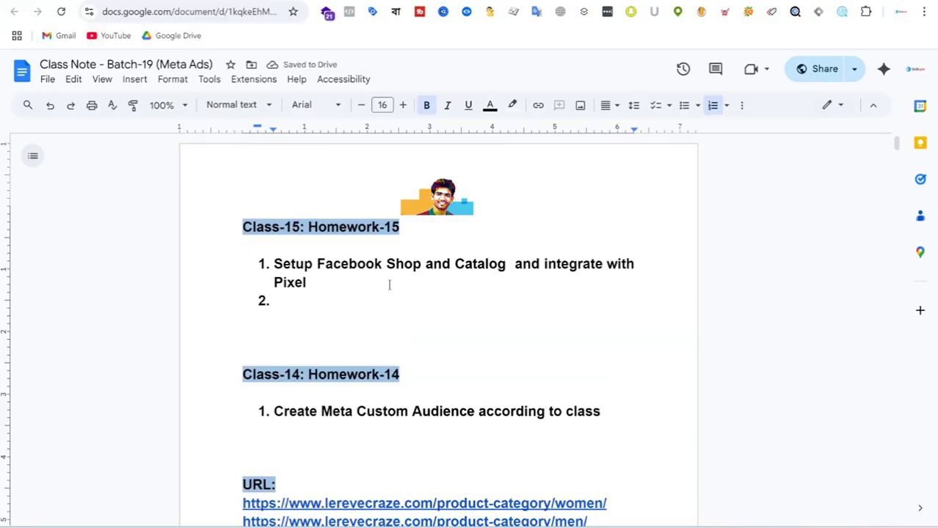
Replace the word "Setup" at the start of homework item 1 with "Create".
left_click(304, 262)
double_click(304, 262)
type("Create")
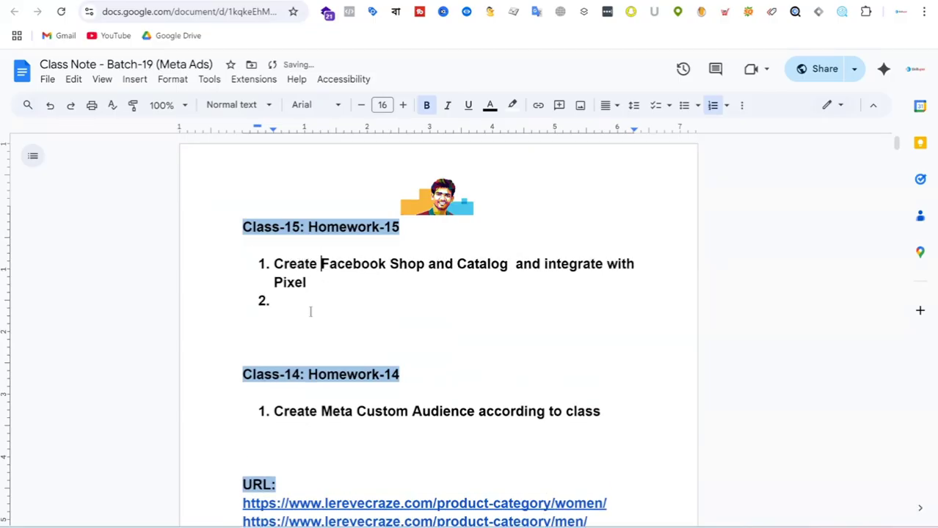
Replace the "and" between "Facebook Shop" and "Catalog" in homework item 1 with "&".
left_click(283, 301)
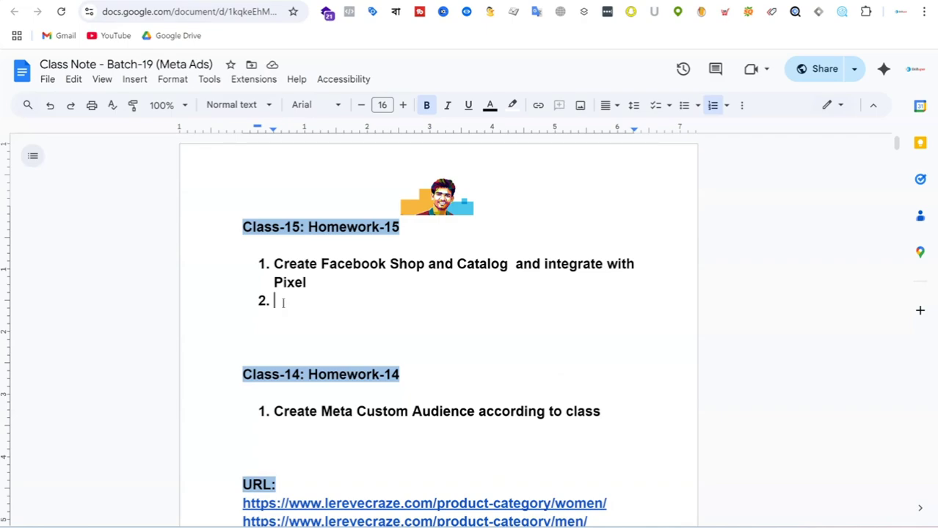
left_click(453, 264)
key("BackSpace")
key("BackSpace")
key("BackSpace")
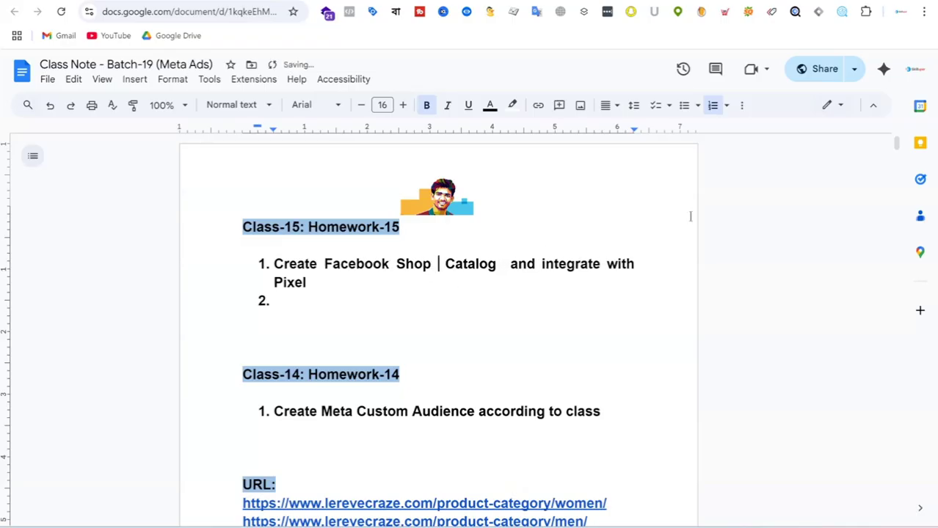
type("&")
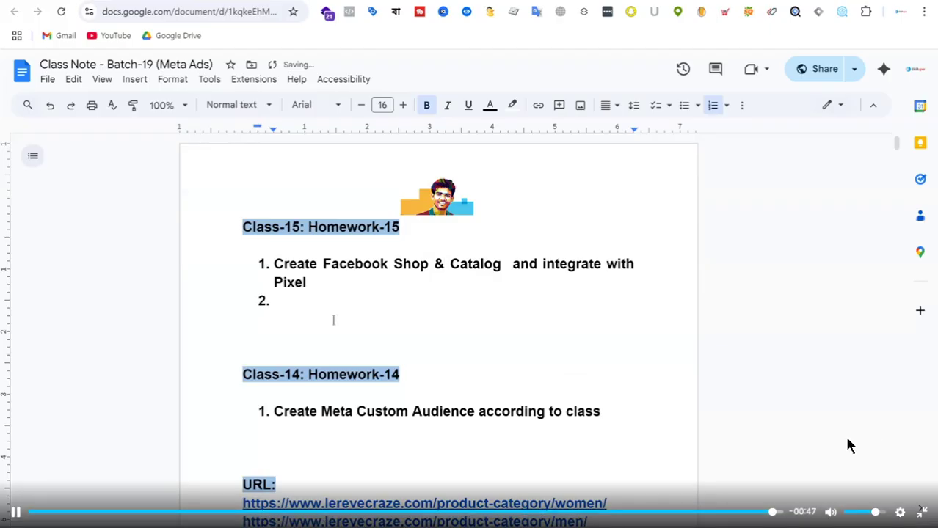
Write "Create Product set" as item 2 of the Class-15 homework list.
left_click(297, 308)
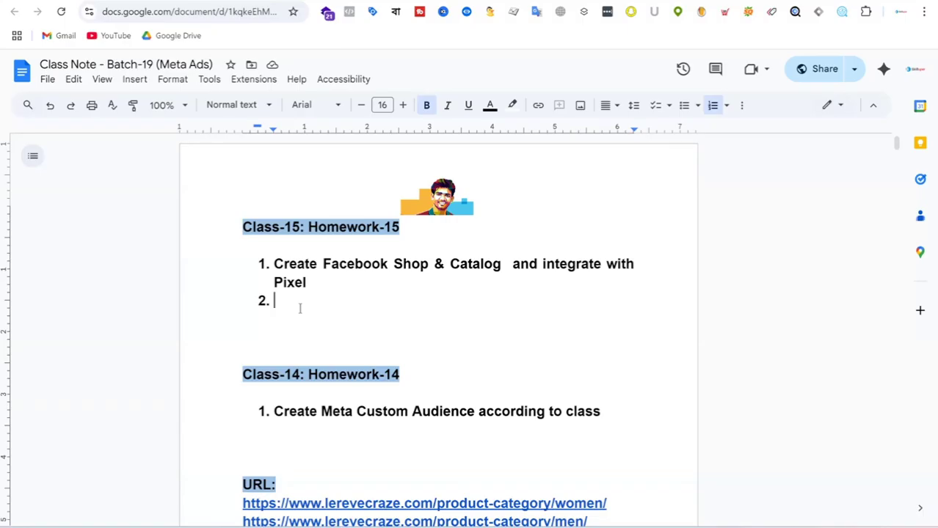
type("Create ")
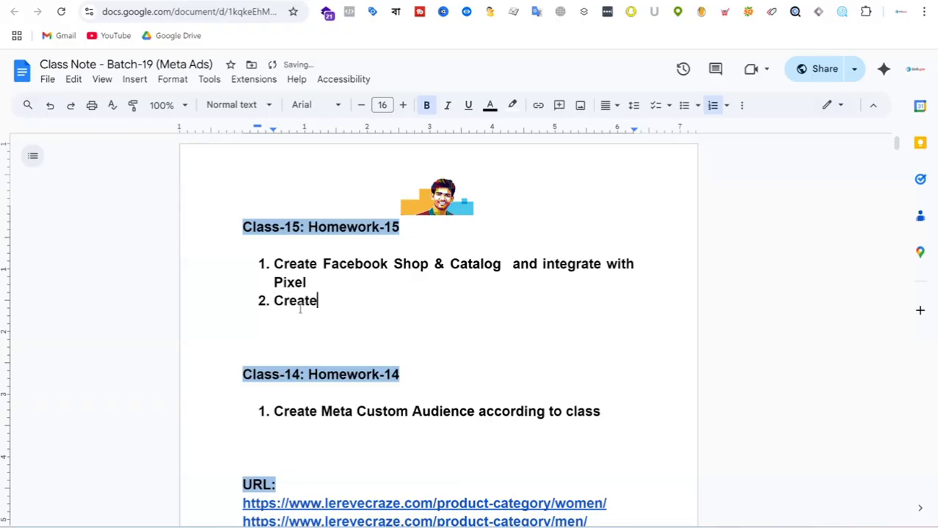
type("Product se")
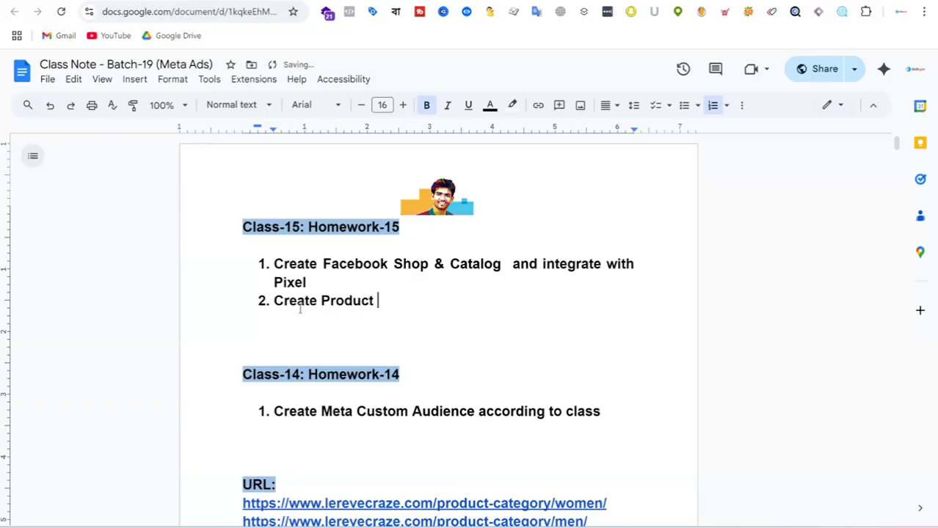
type("t")
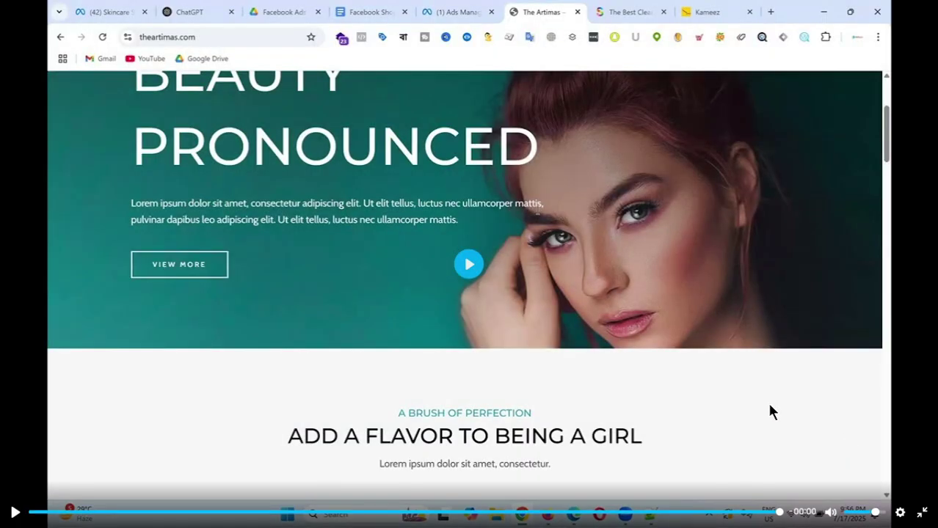
key("Escape")
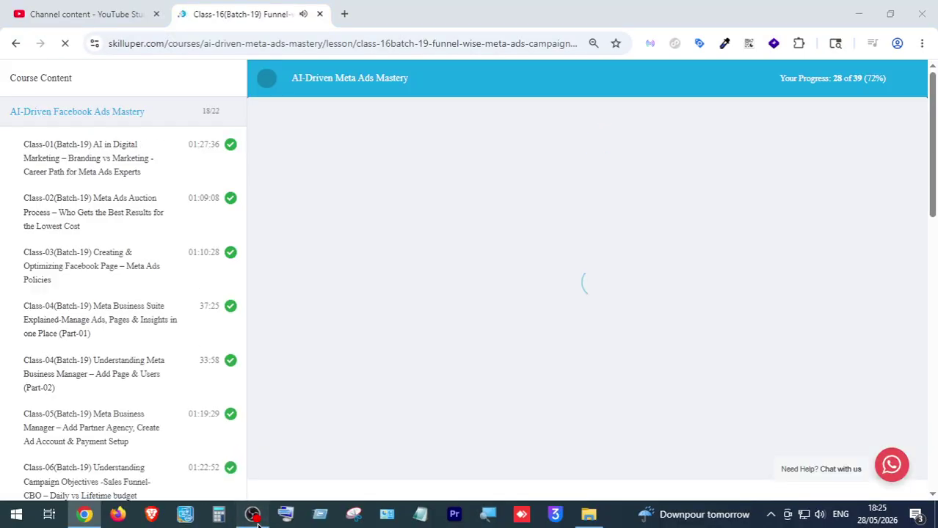
left_click(252, 514)
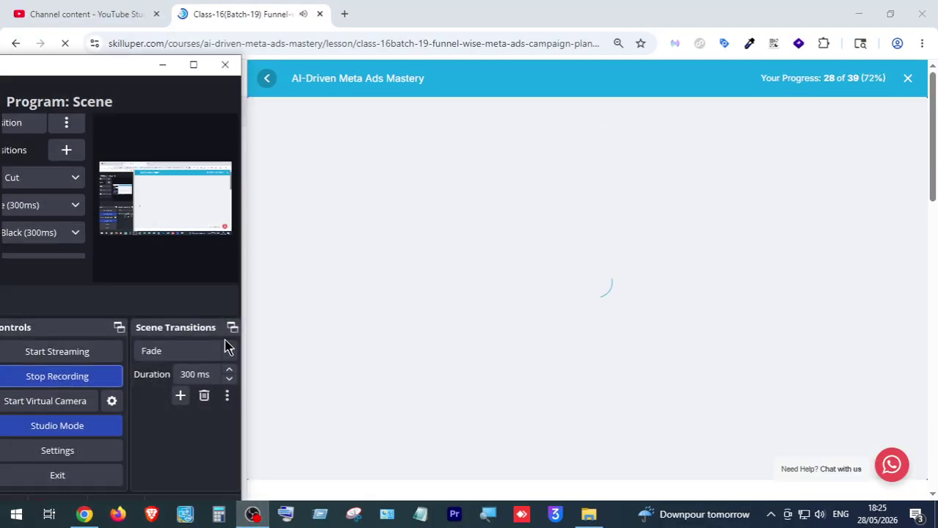